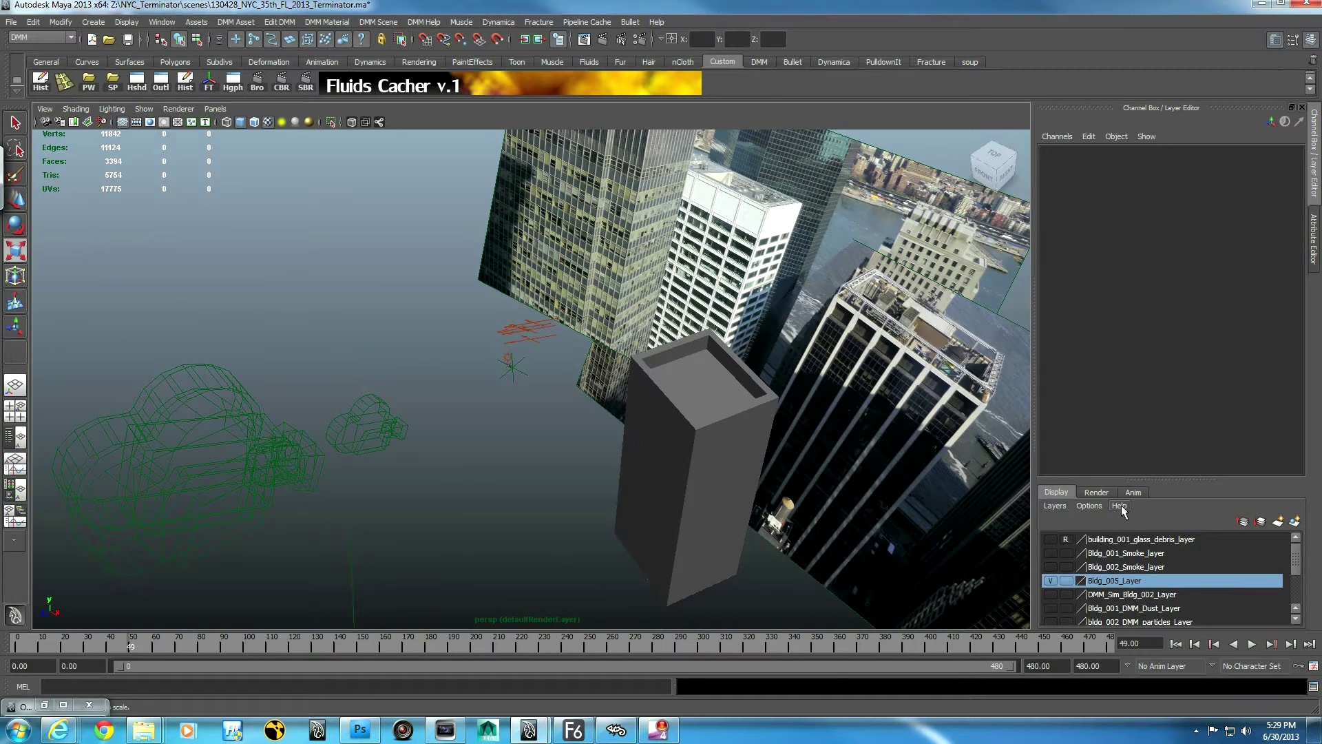
# Turn on the visibility of Bldg_001_Smoke_layer and Bldg_002_Smoke_layer and play the animation
pyautogui.moveTo(1300, 560)
pyautogui.mouseDown()
pyautogui.moveTo(1299, 586)
pyautogui.moveTo(1300, 546)
pyautogui.mouseUp()
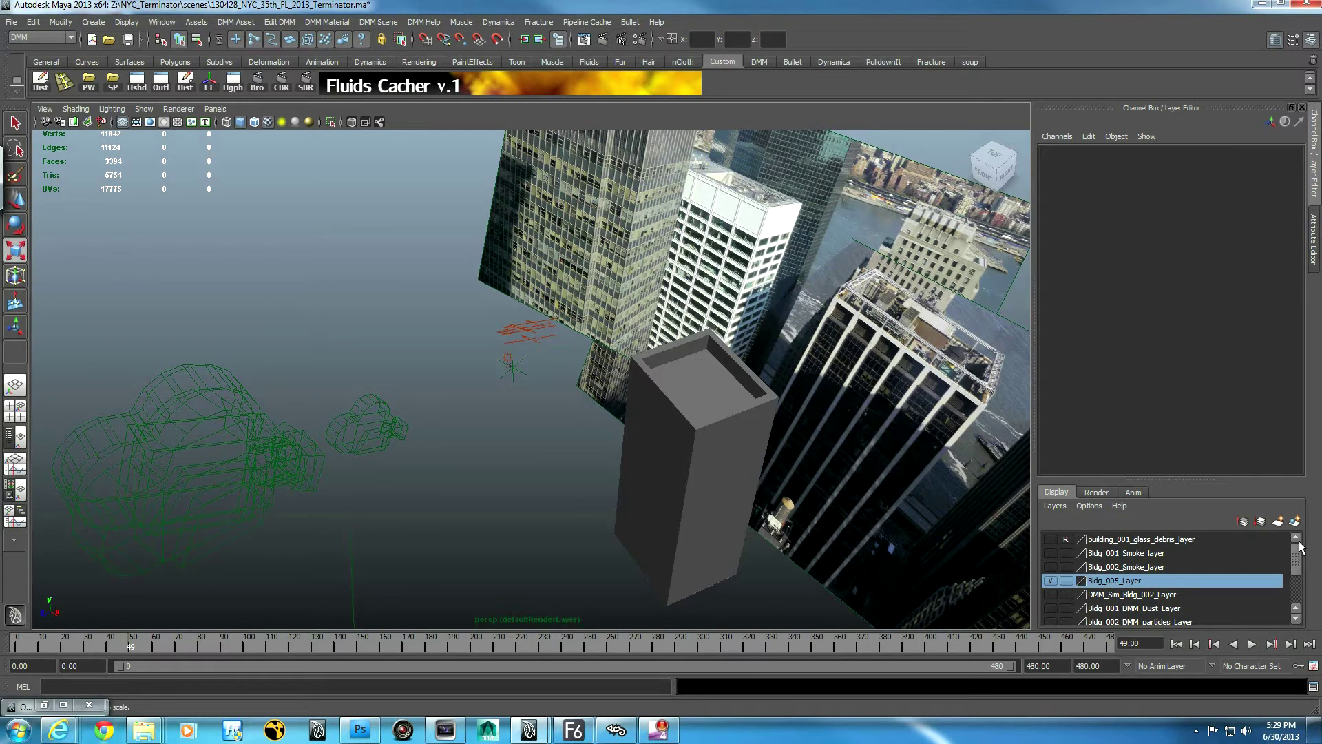
pyautogui.click(1050, 567)
pyautogui.hotkey('alt', 'v')
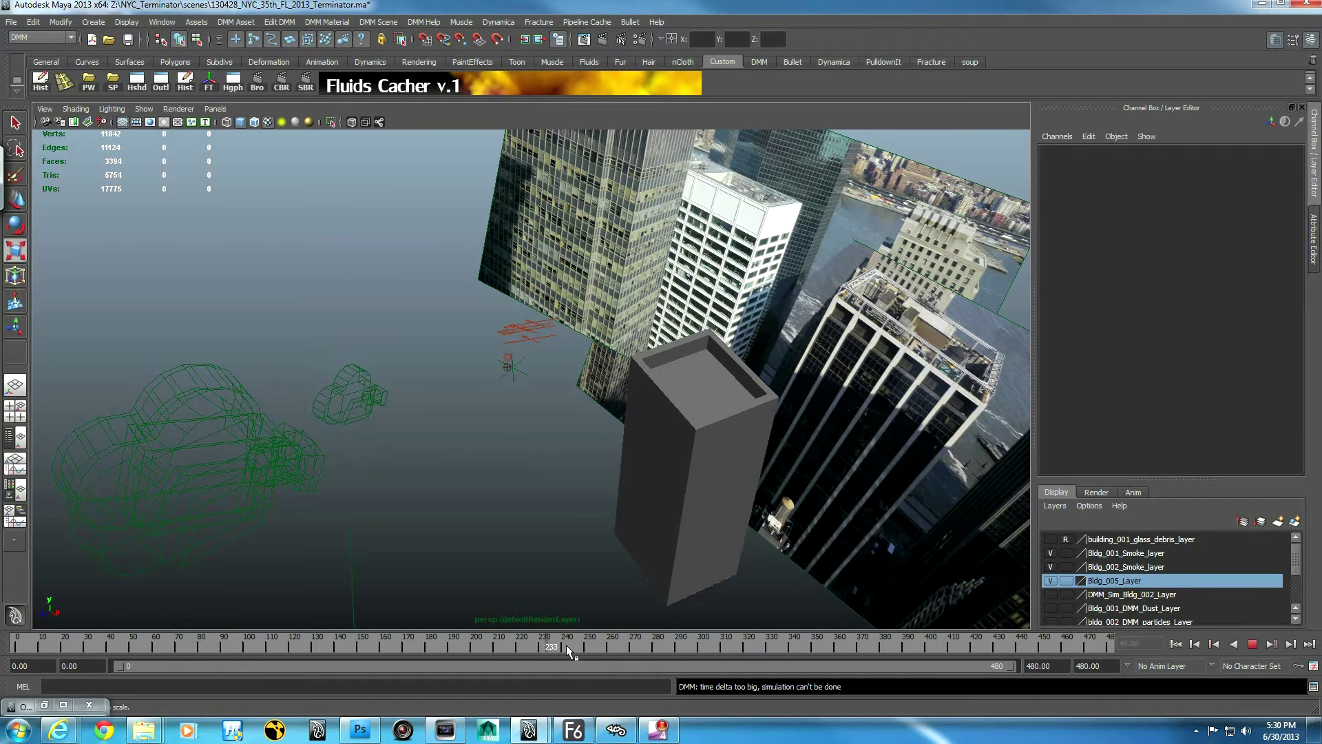
pyautogui.hotkey('alt', 'v')
# Play the animation up to frame 341 with a closer view of the smoke beside the buildings
pyautogui.keyDown('alt'); pyautogui.moveTo(592, 538); pyautogui.dragTo(724, 524); pyautogui.keyUp('alt')
pyautogui.keyDown('alt'); pyautogui.moveTo(546, 490); pyautogui.dragTo(869, 510, button='right'); pyautogui.keyUp('alt')
pyautogui.keyDown('alt'); pyautogui.moveTo(869, 510); pyautogui.dragTo(617, 513); pyautogui.keyUp('alt')
pyautogui.hotkey('alt', 'v')
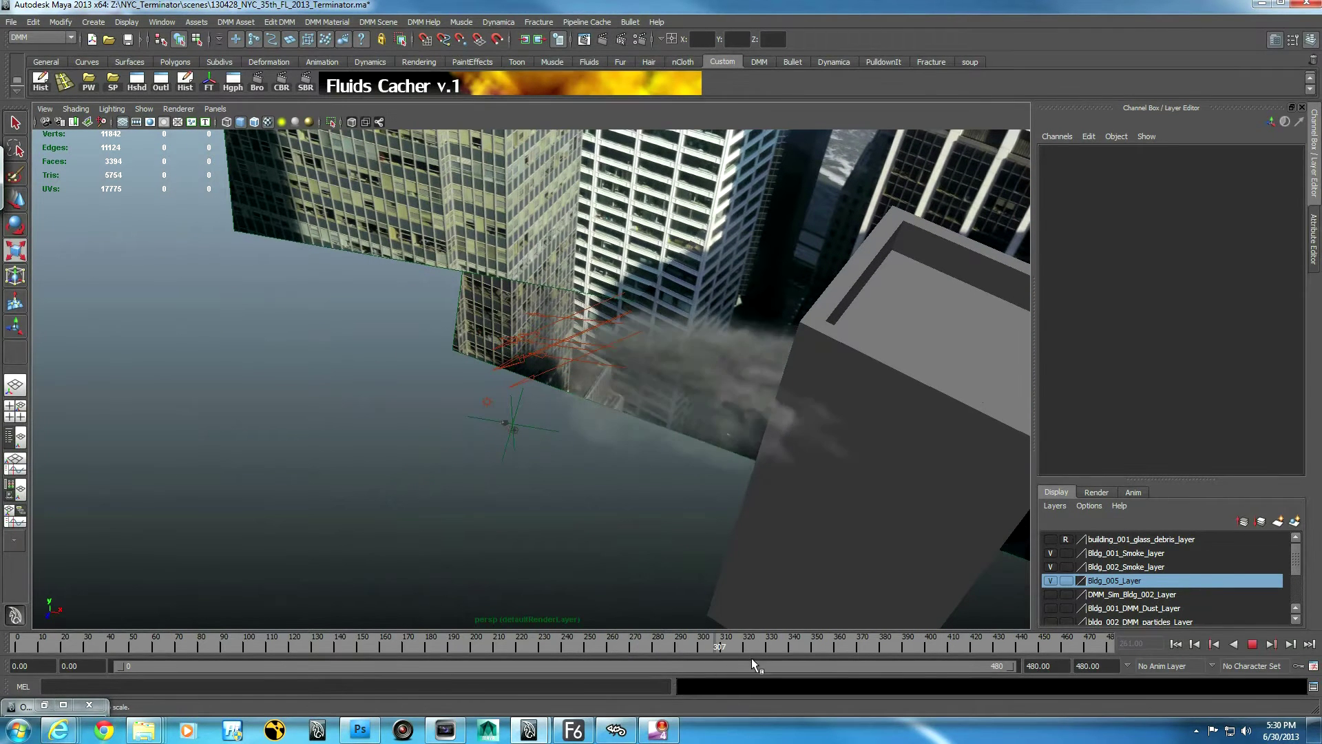
pyautogui.hotkey('alt', 'v')
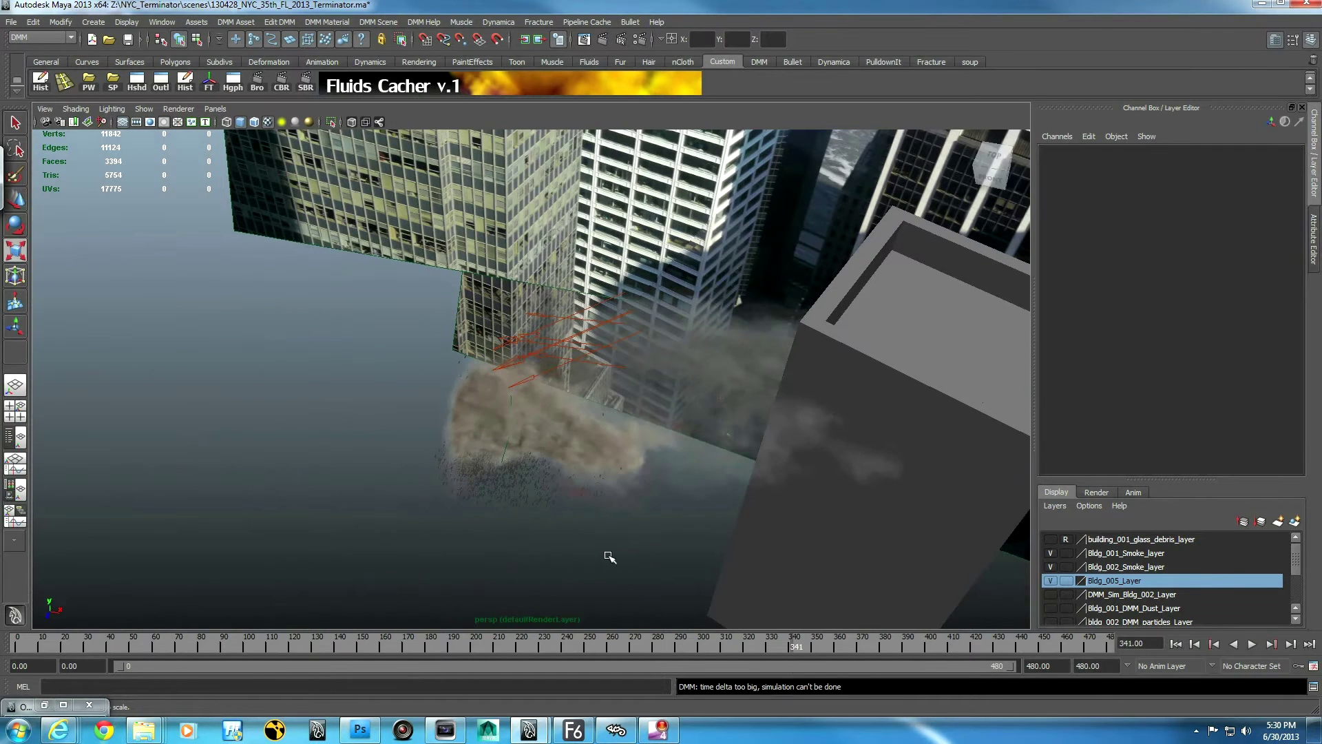
# Examine the building smoke at frame 341 from several angles, and hide both smoke layers
pyautogui.keyDown('alt'); pyautogui.moveTo(617, 555); pyautogui.dragTo(558, 586, button='middle'); pyautogui.keyUp('alt')
pyautogui.keyDown('alt'); pyautogui.moveTo(559, 586); pyautogui.dragTo(523, 588); pyautogui.keyUp('alt')
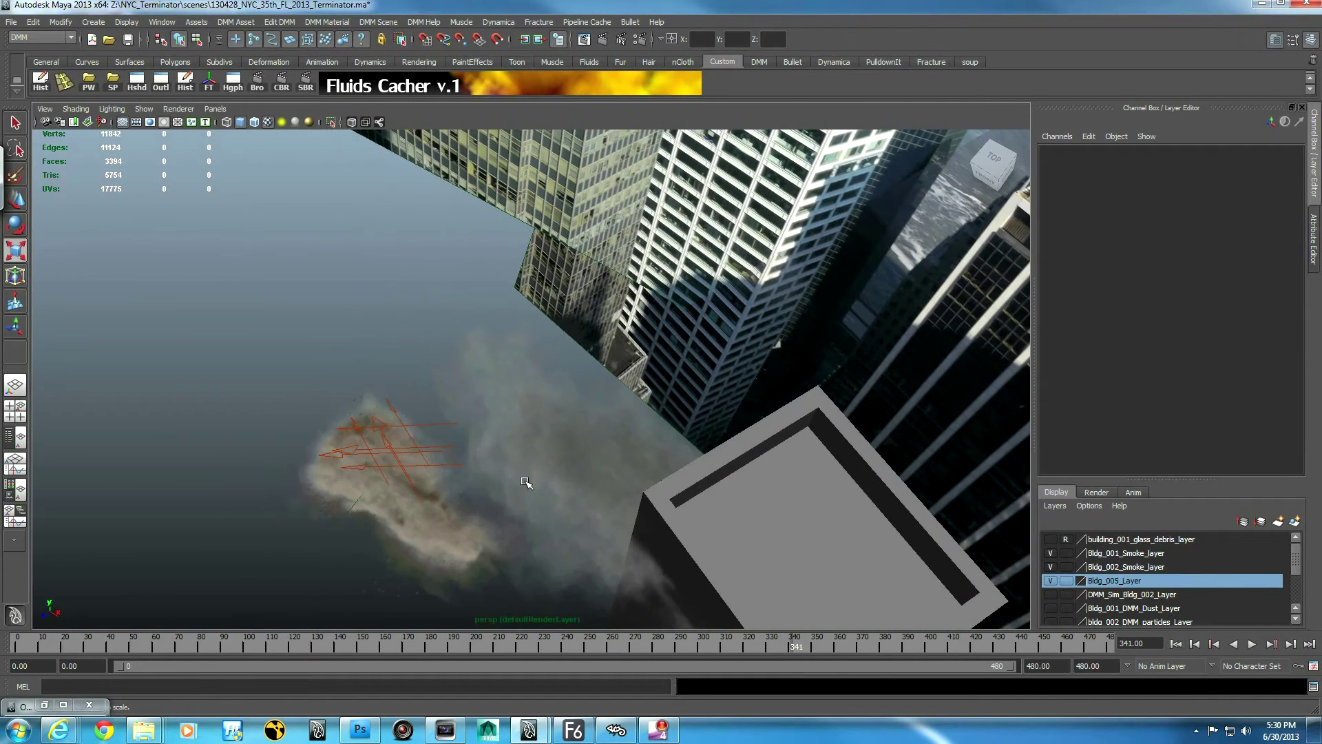
pyautogui.keyDown('alt'); pyautogui.moveTo(514, 541); pyautogui.dragTo(559, 479, button='middle'); pyautogui.keyUp('alt')
pyautogui.keyDown('alt'); pyautogui.moveTo(596, 531); pyautogui.dragTo(284, 527, button='right'); pyautogui.keyUp('alt')
pyautogui.keyDown('alt'); pyautogui.moveTo(471, 511); pyautogui.dragTo(502, 552, button='middle'); pyautogui.keyUp('alt')
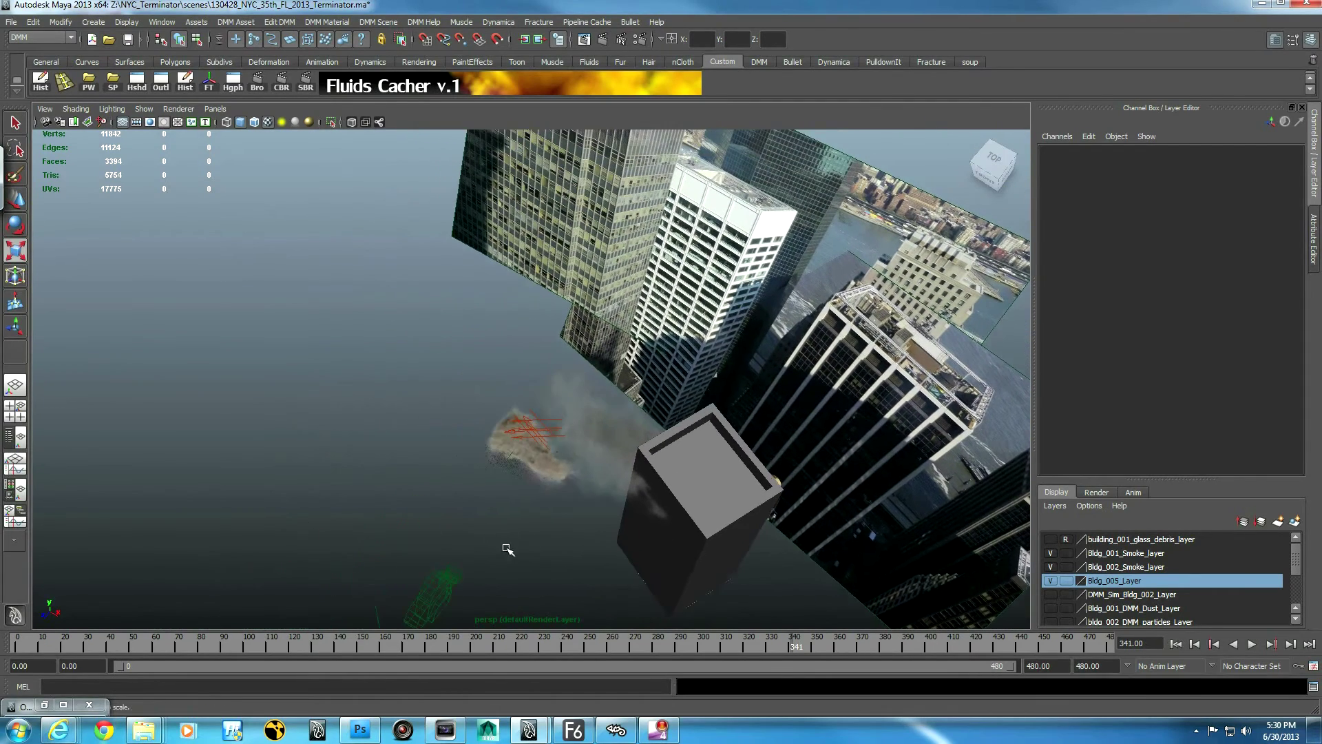
pyautogui.keyDown('alt'); pyautogui.moveTo(517, 532); pyautogui.dragTo(514, 522); pyautogui.keyUp('alt')
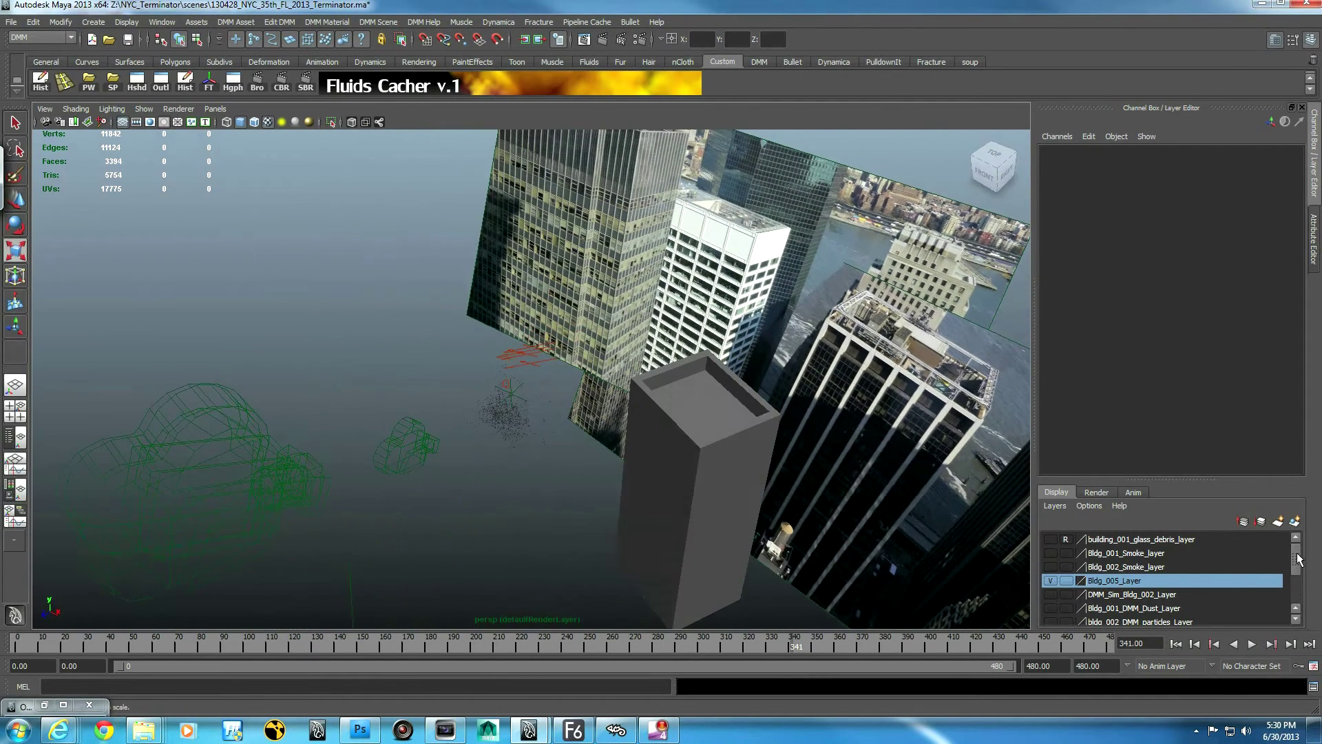
# Turn on DMM_Sim_Bldg_001_Layer at frame 0 and inspect the first building's simulation mesh from several sides
pyautogui.moveTo(1299, 559); pyautogui.dragTo(1300, 576)
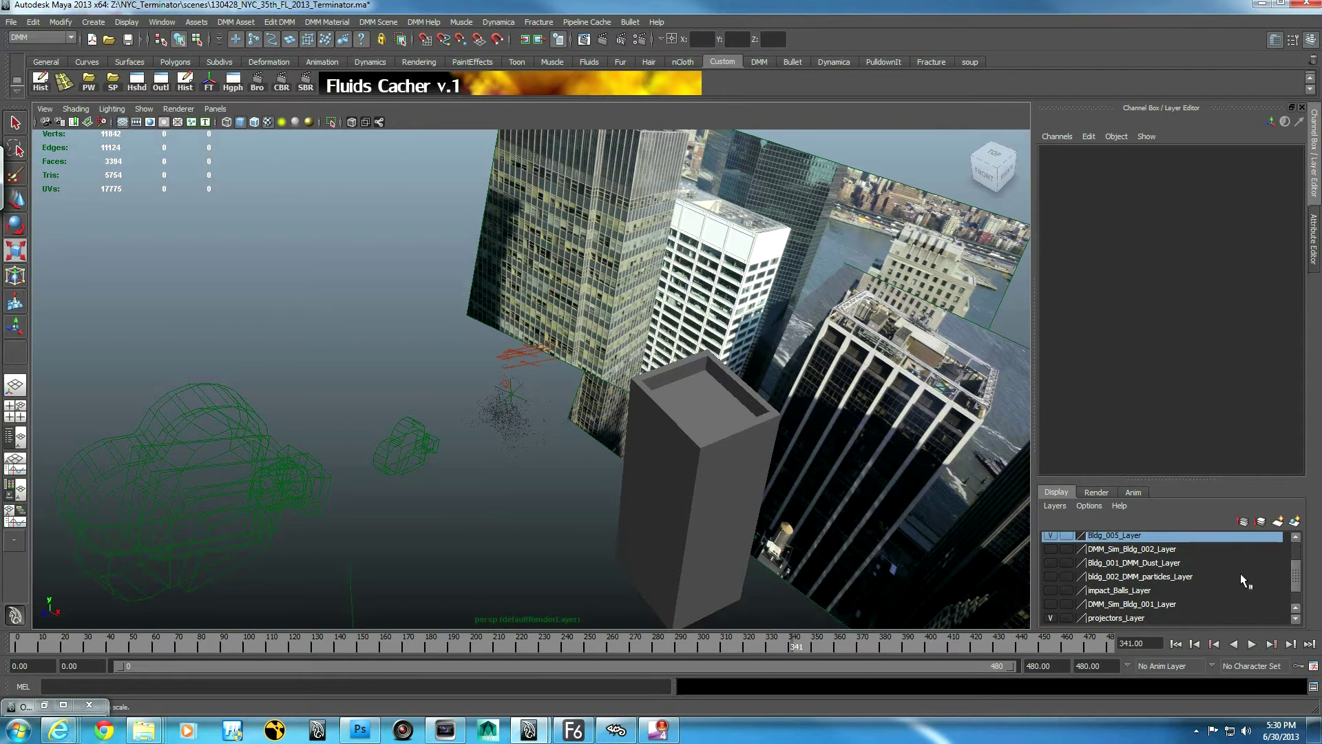
pyautogui.moveTo(1297, 585); pyautogui.dragTo(1298, 597)
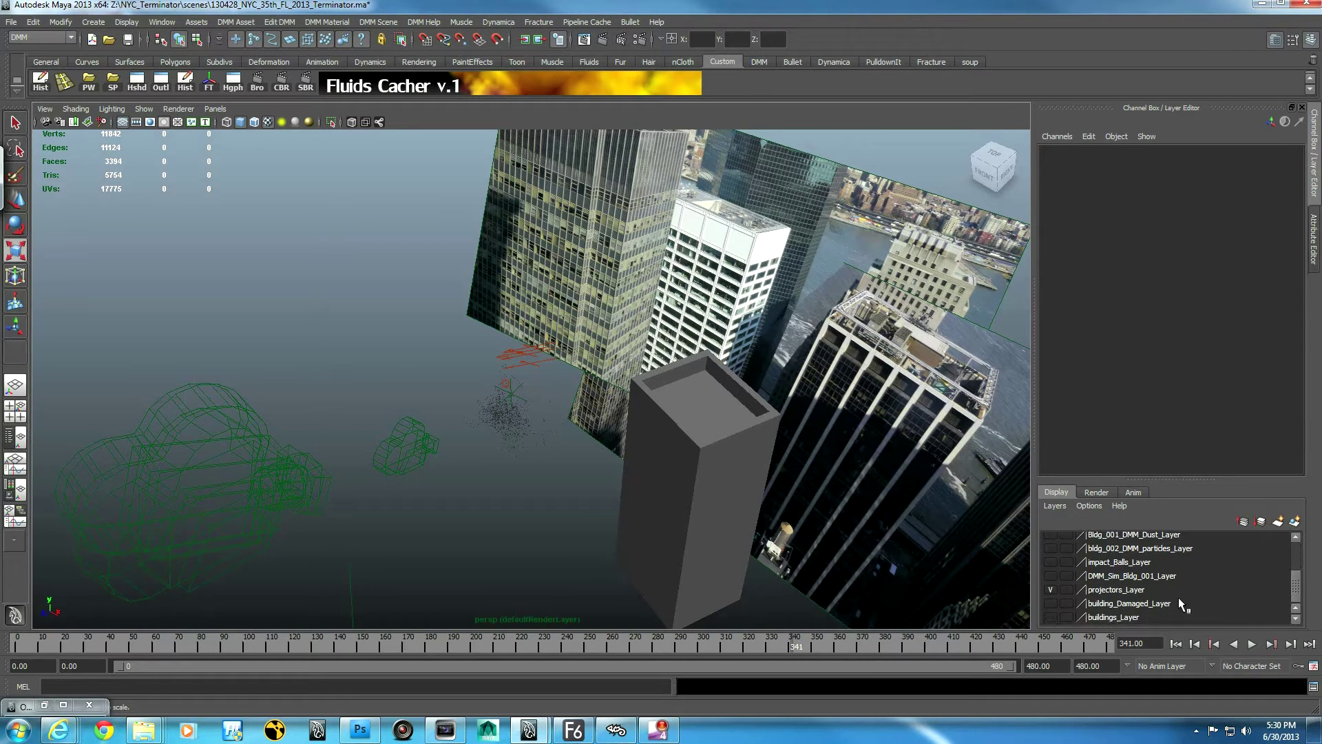
pyautogui.click(1050, 576)
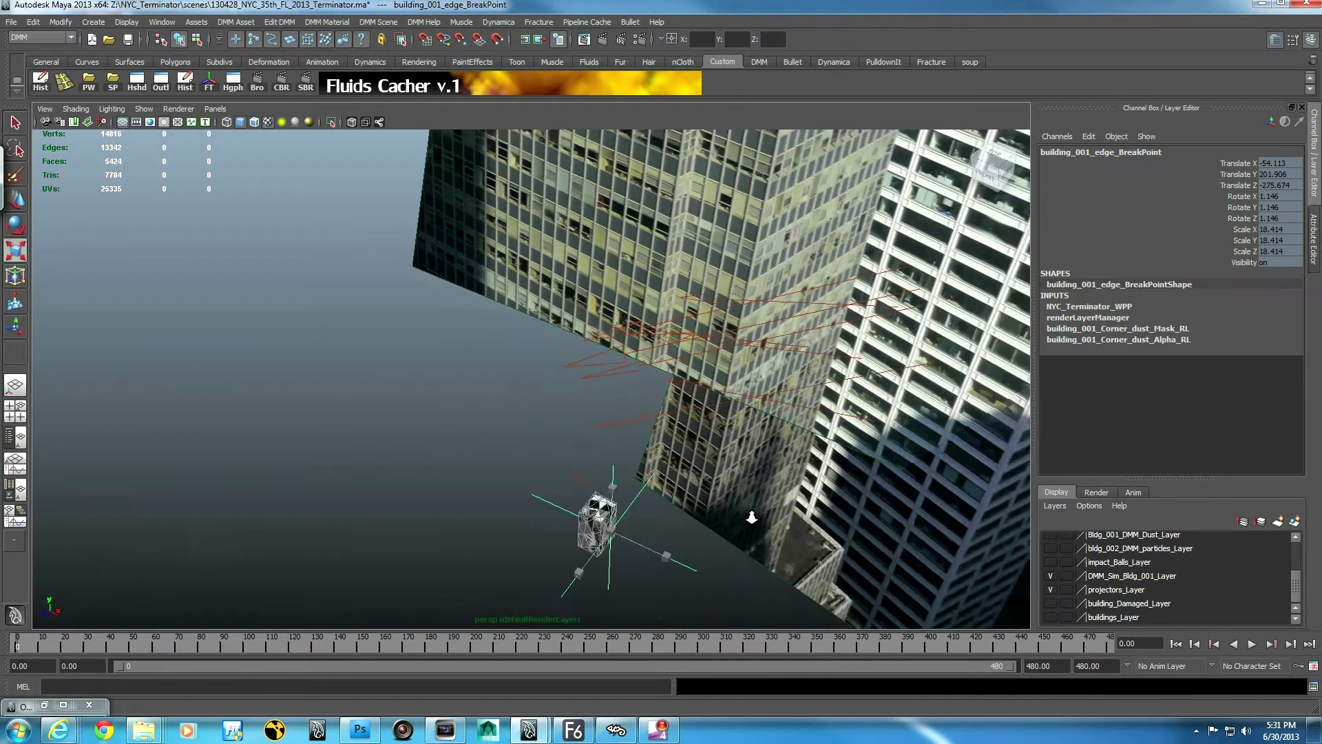
pyautogui.keyDown('alt'); pyautogui.moveTo(592, 447); pyautogui.dragTo(625, 423); pyautogui.keyUp('alt')
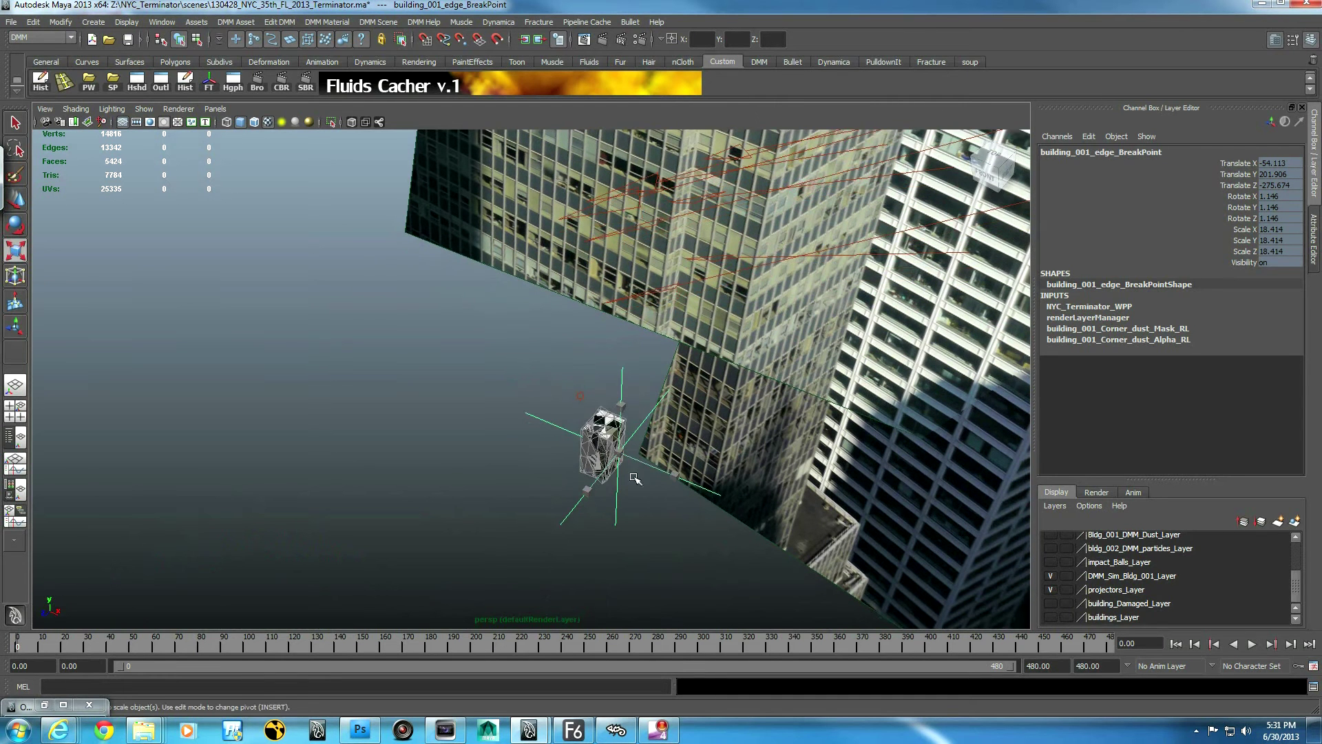
pyautogui.keyDown('alt'); pyautogui.moveTo(722, 501); pyautogui.dragTo(940, 307); pyautogui.keyUp('alt')
pyautogui.keyDown('alt'); pyautogui.moveTo(885, 431); pyautogui.dragTo(804, 437); pyautogui.keyUp('alt')
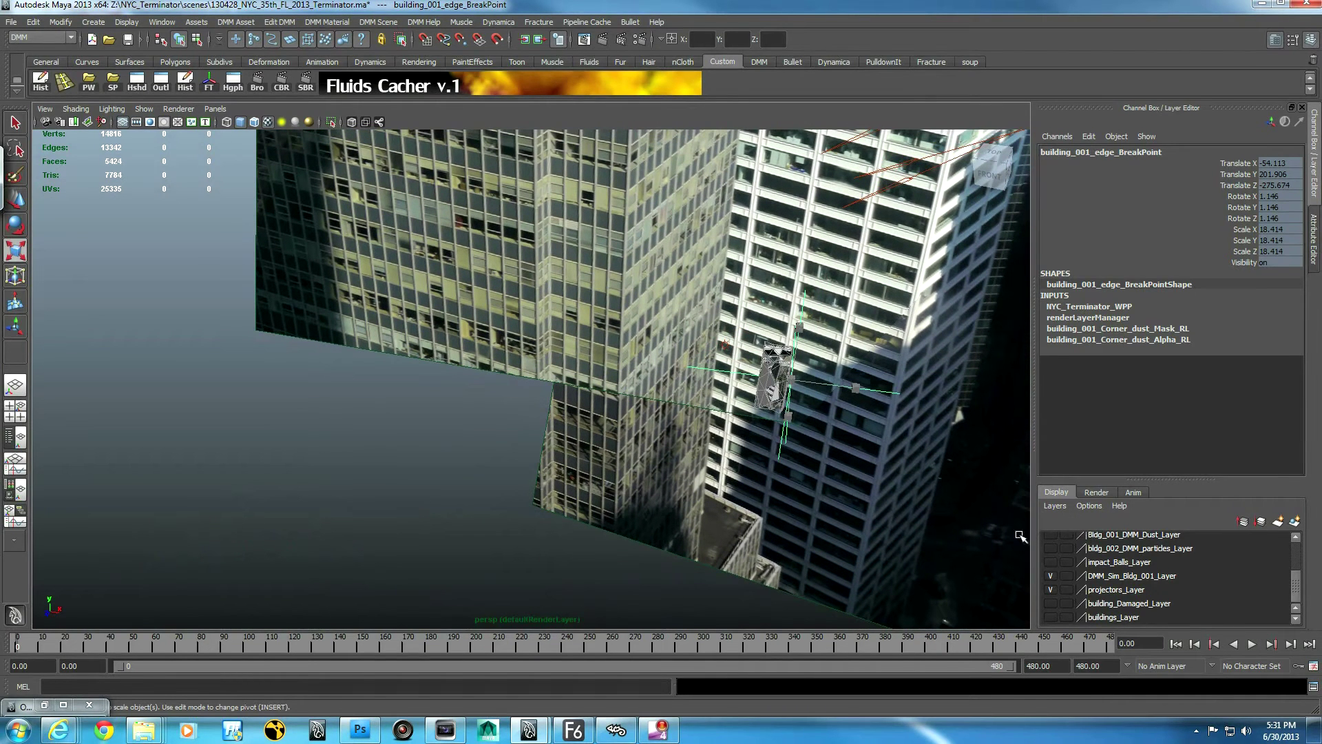
# Turn on DMM_Sim_Bldg_002_Layer to show the second building's simulation mesh, and display the DMM tool set
pyautogui.moveTo(1297, 591); pyautogui.dragTo(1297, 574)
pyautogui.click(1049, 568)
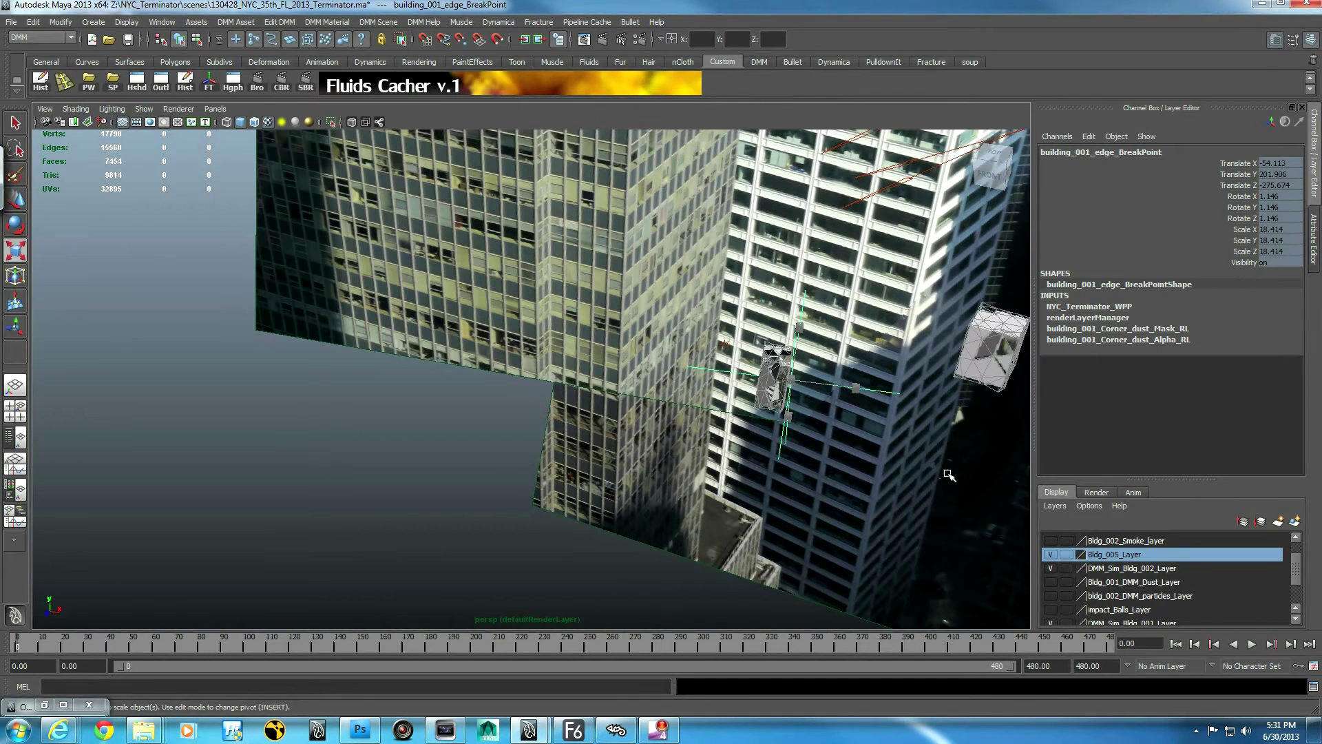
pyautogui.keyDown('alt'); pyautogui.moveTo(948, 484); pyautogui.dragTo(537, 466); pyautogui.keyUp('alt')
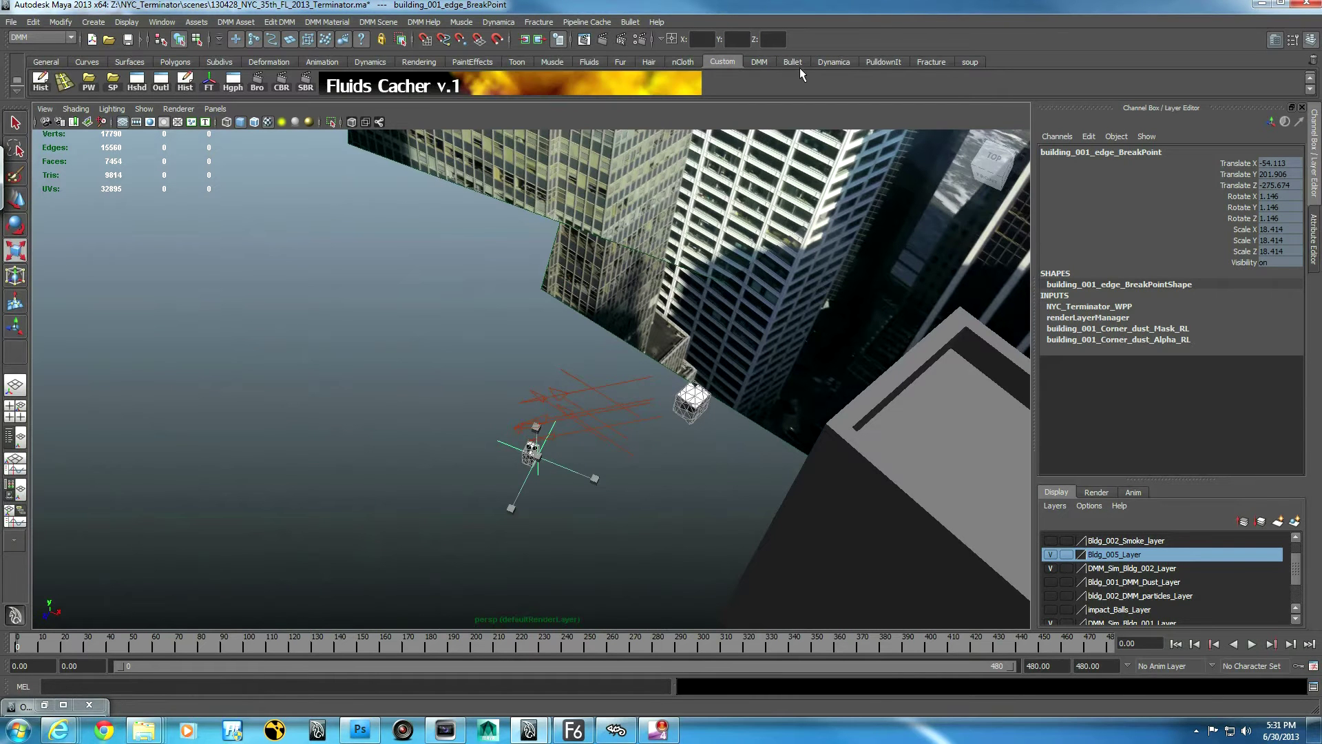
pyautogui.click(762, 61)
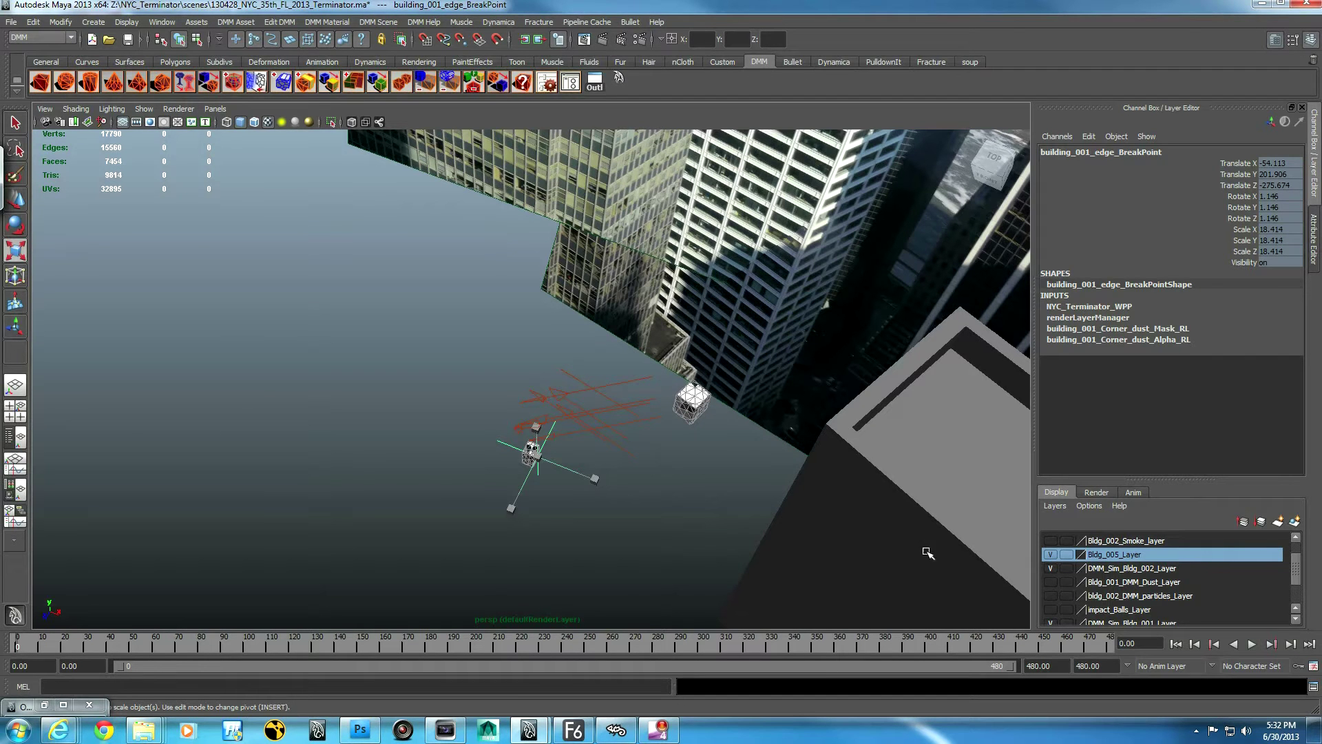
# Turn on impact_Balls_Layer and view the impact balls next to both simulation meshes
pyautogui.moveTo(1297, 572); pyautogui.dragTo(1298, 590)
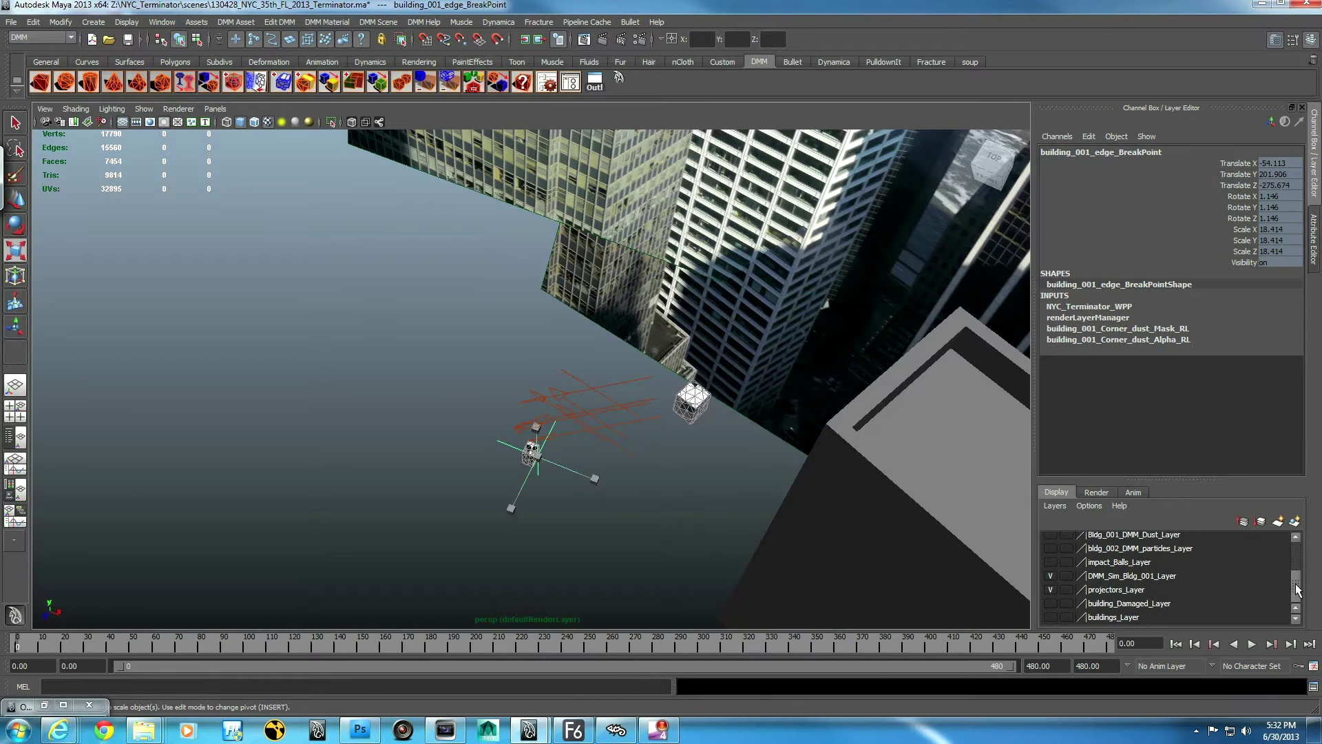
pyautogui.click(1050, 562)
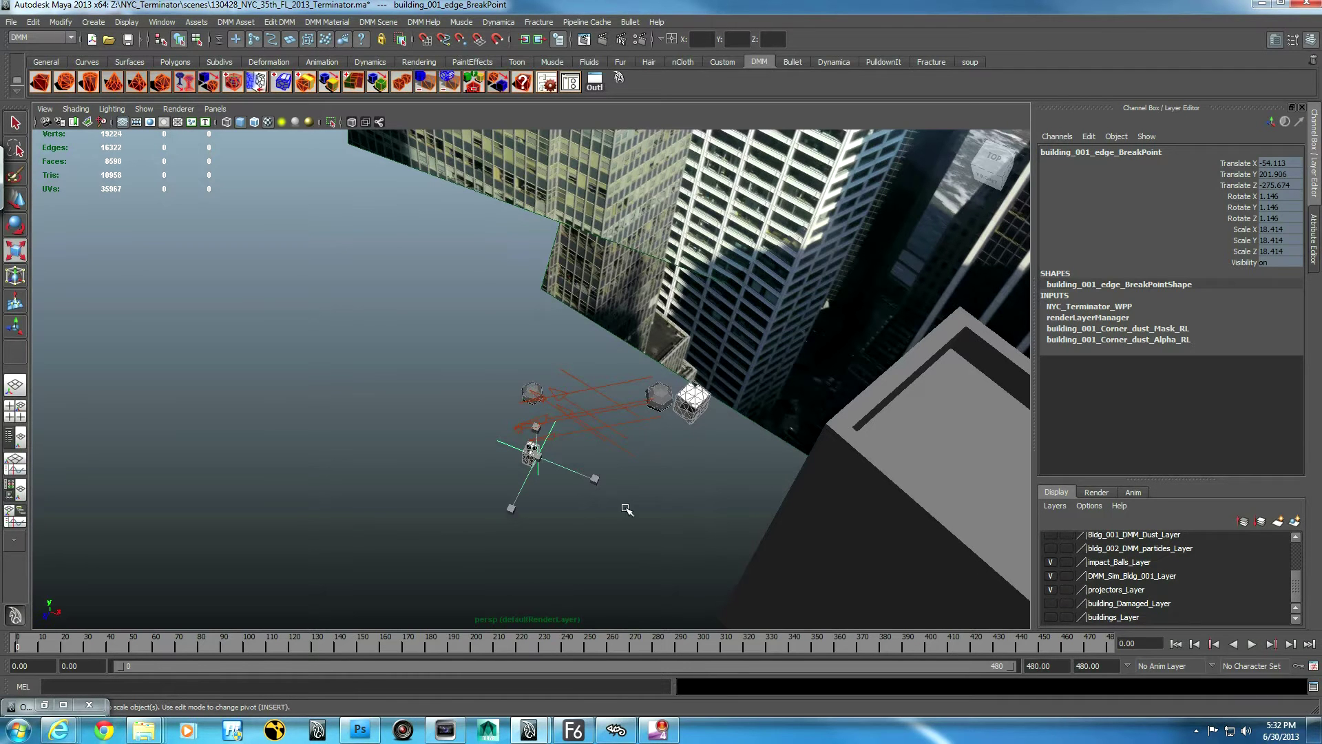
pyautogui.keyDown('alt'); pyautogui.moveTo(439, 520); pyautogui.dragTo(626, 481); pyautogui.keyUp('alt')
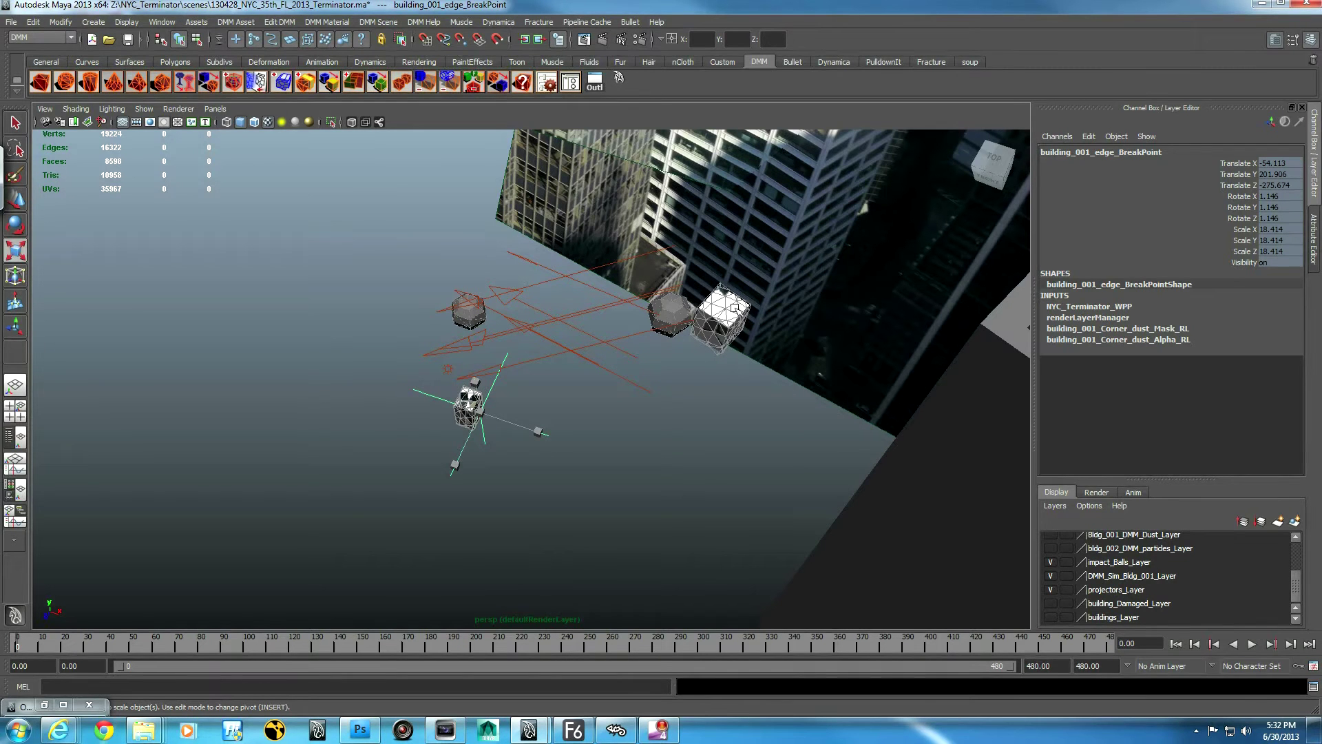
# Run the DMM simulation to frame 250 and examine the second building's shattered pieces
pyautogui.click(1252, 644)
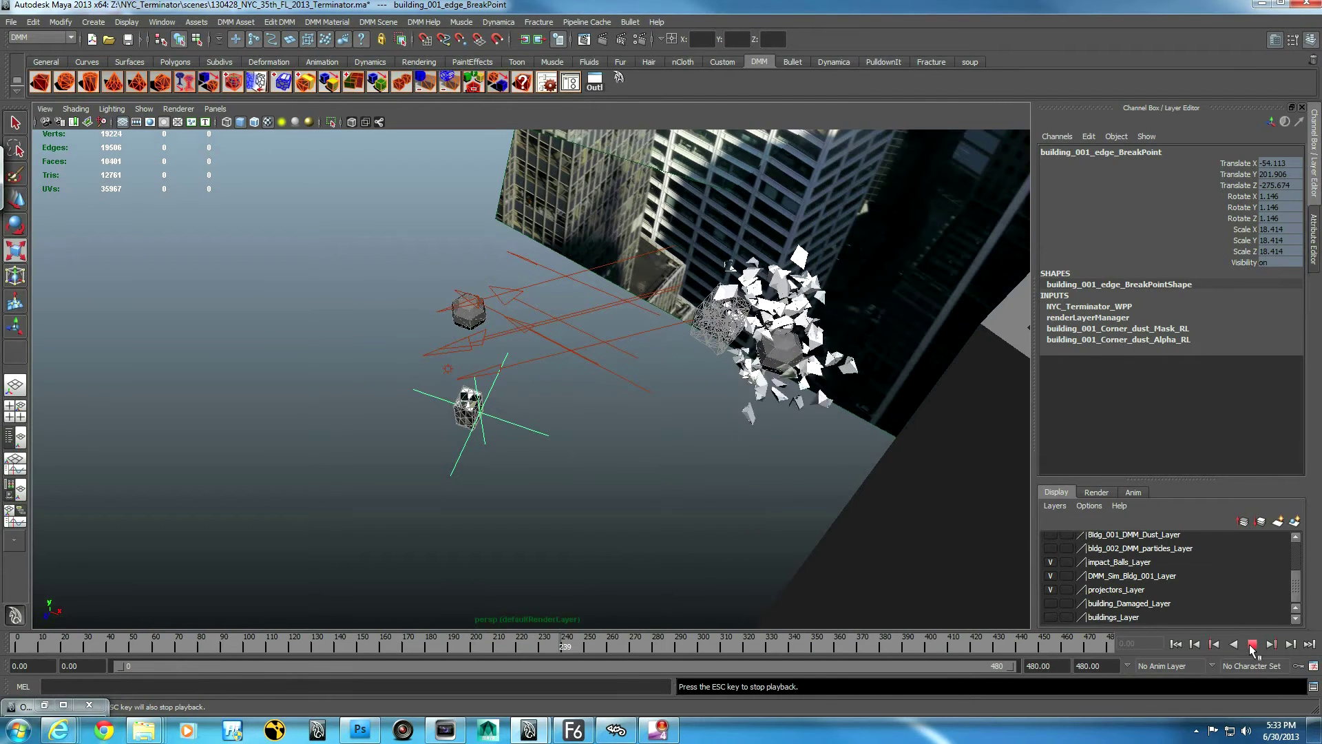
pyautogui.click(1252, 644)
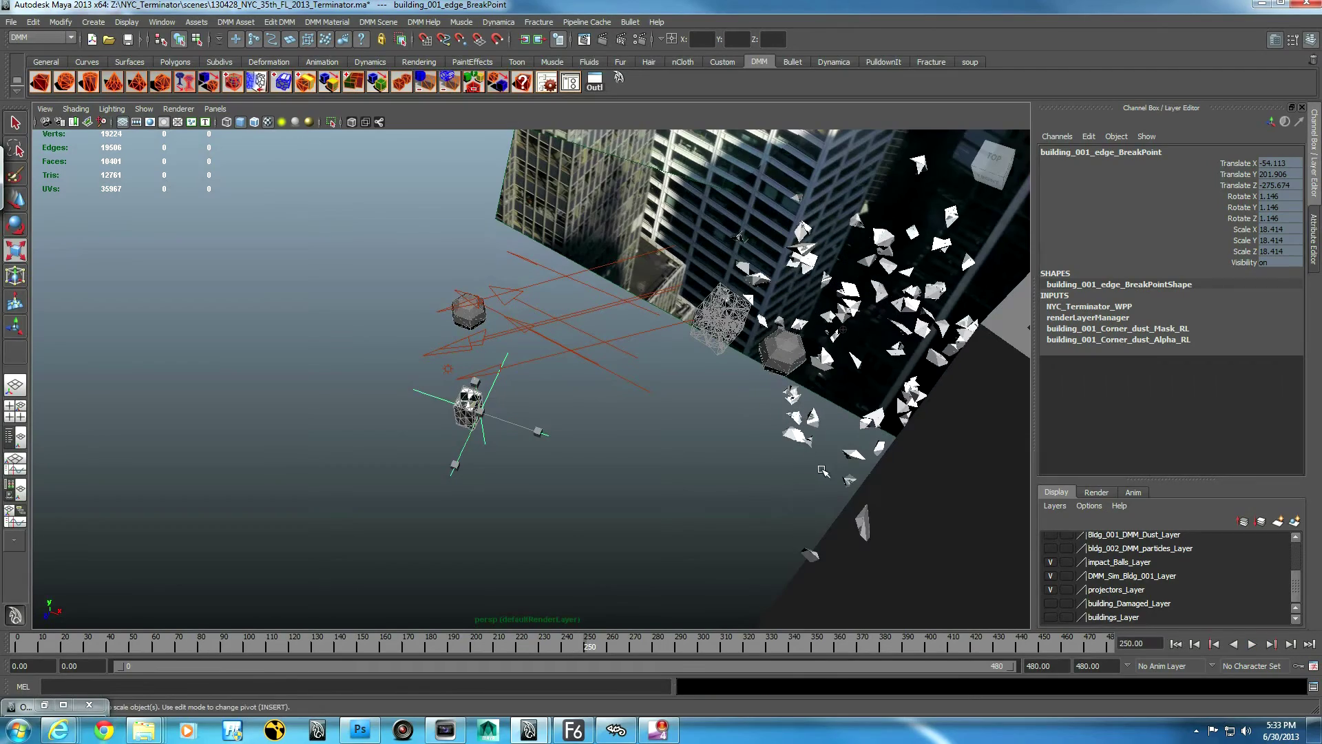
pyautogui.keyDown('alt'); pyautogui.moveTo(688, 422); pyautogui.dragTo(730, 358); pyautogui.keyUp('alt')
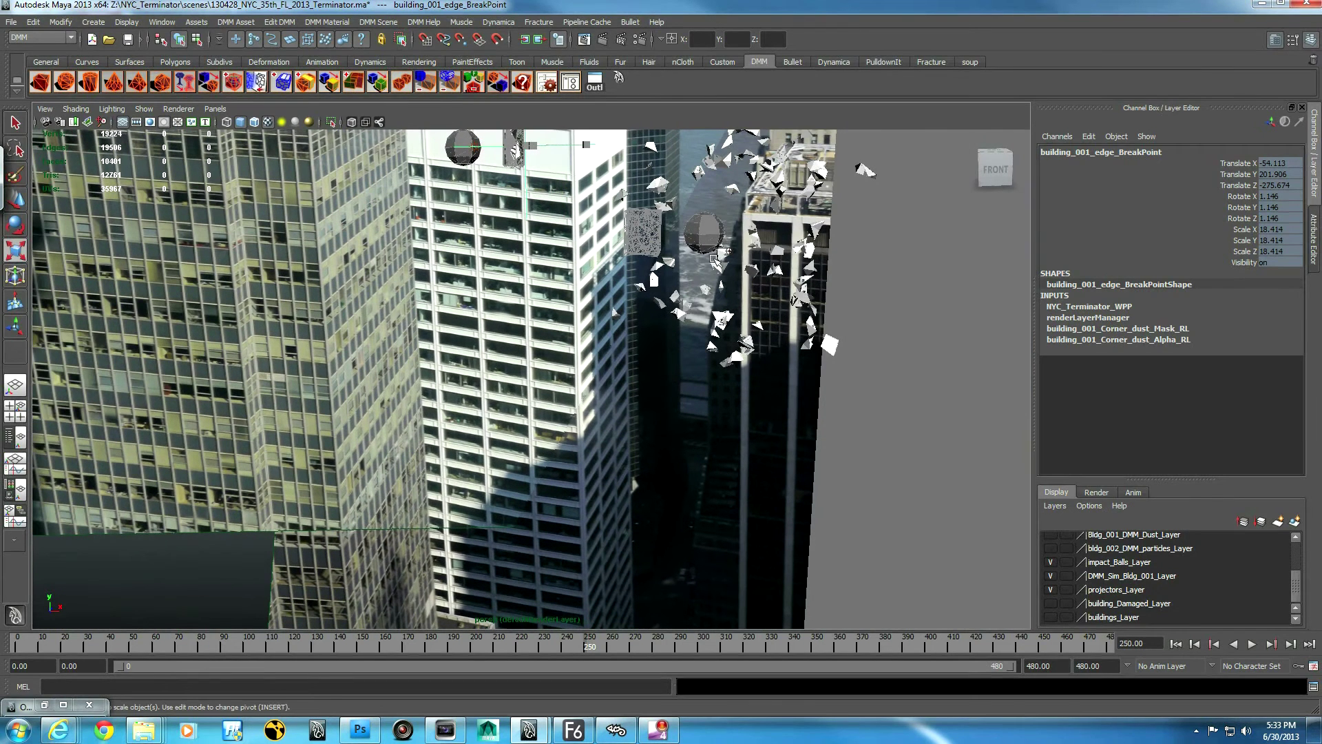
# Continue the simulation in short bursts from the front view up to frame 287
pyautogui.click(1251, 644)
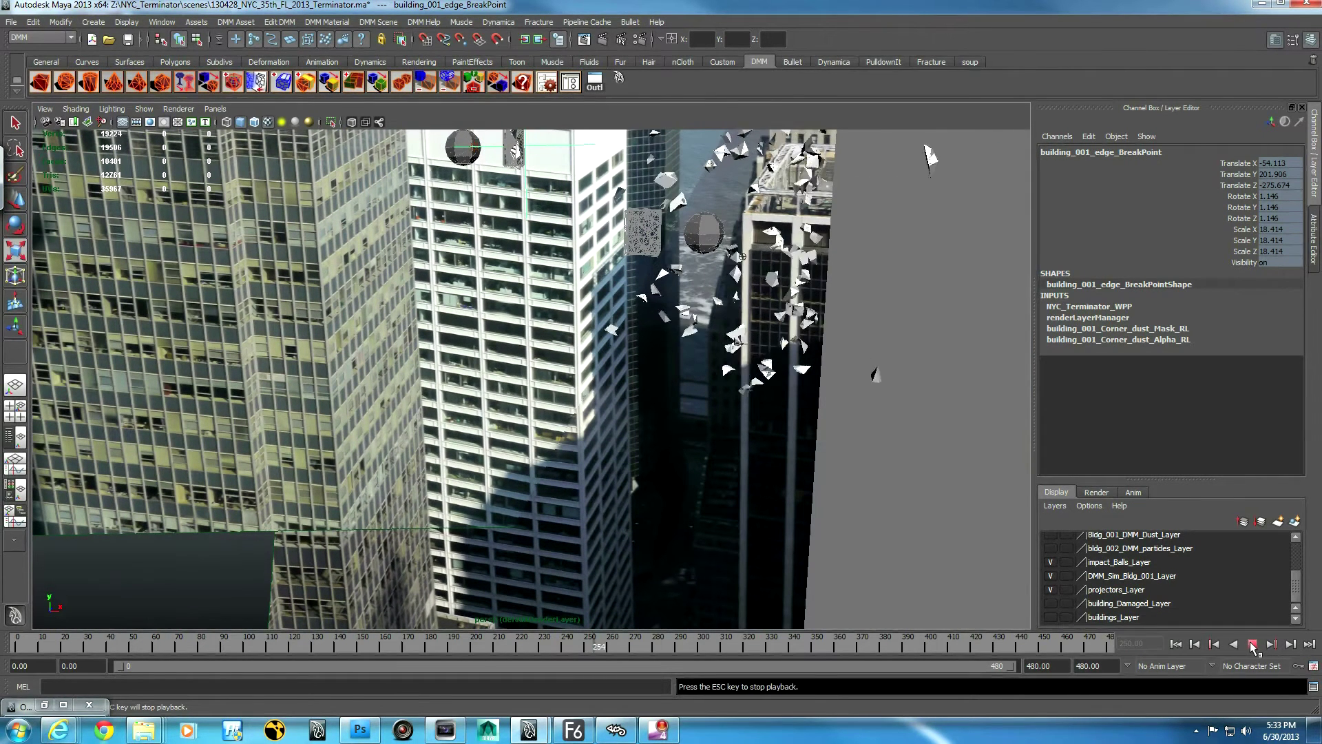
pyautogui.click(1251, 644)
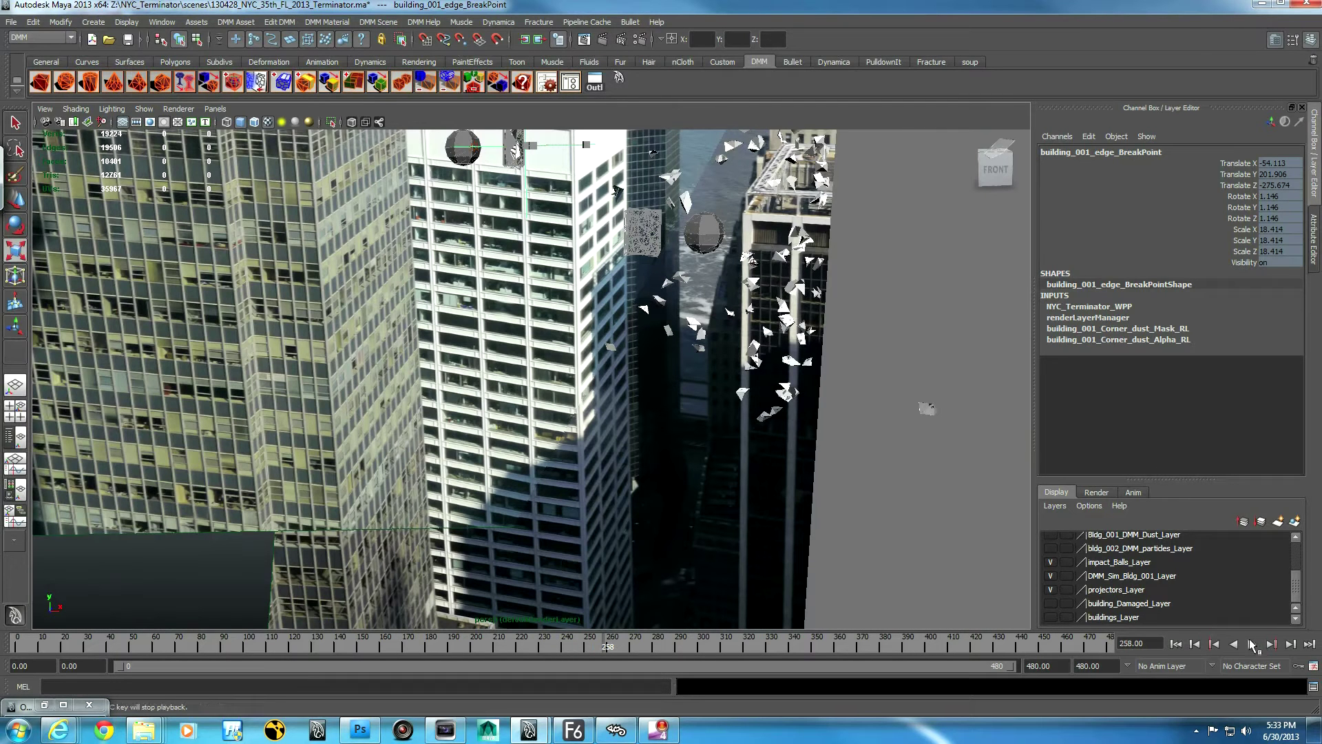
pyautogui.click(1251, 644)
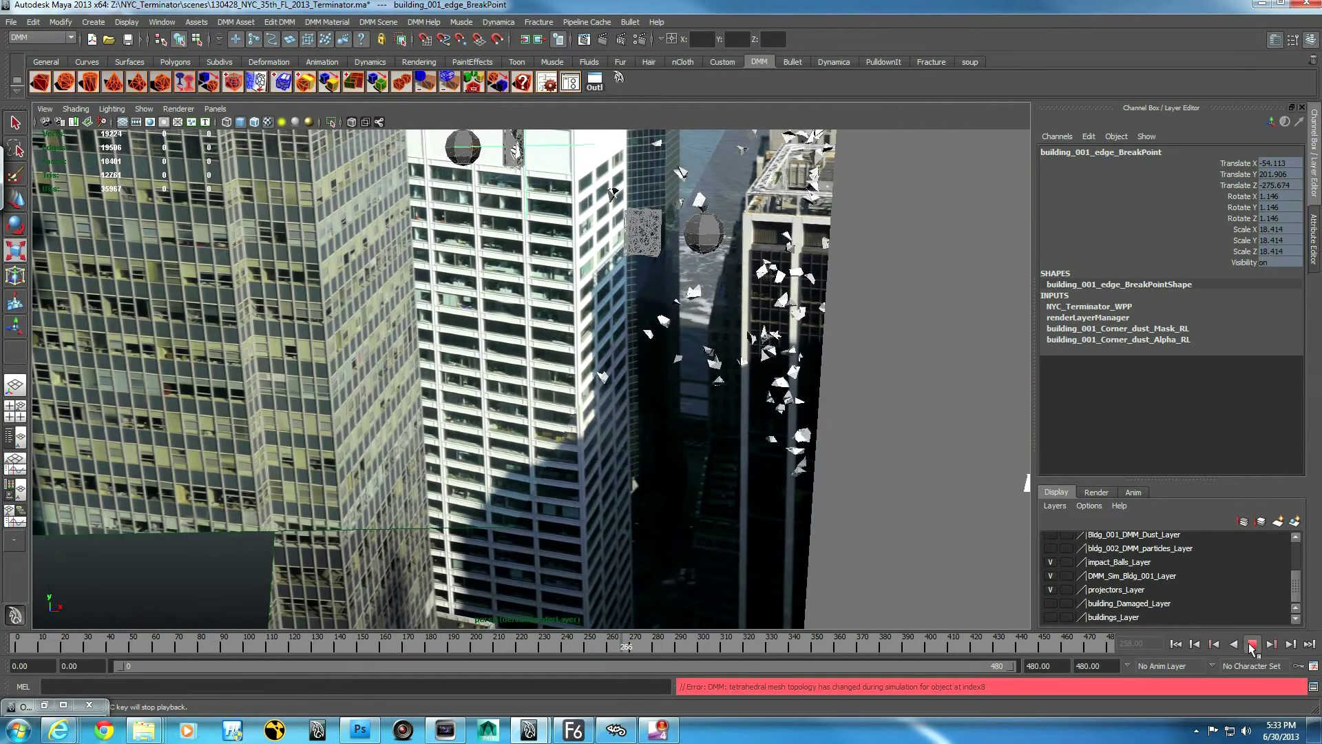
pyautogui.click(1252, 644)
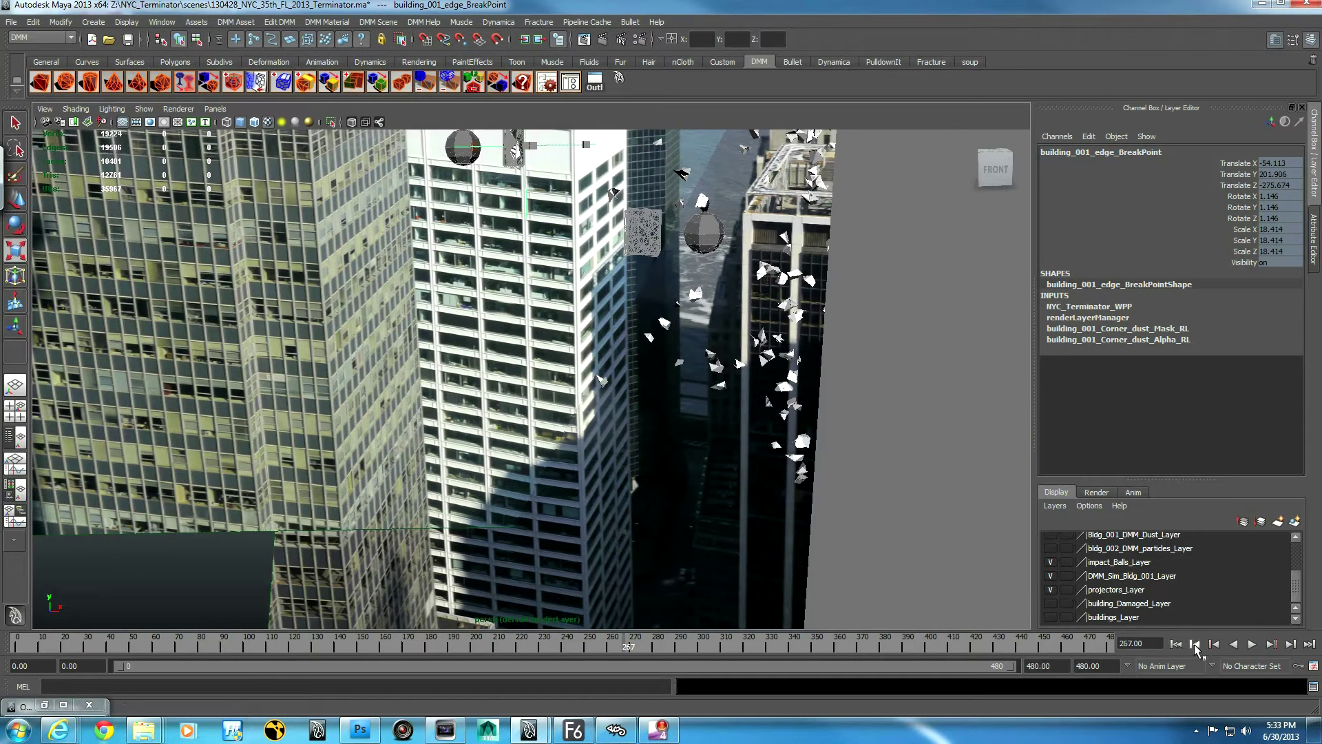
pyautogui.click(1253, 646)
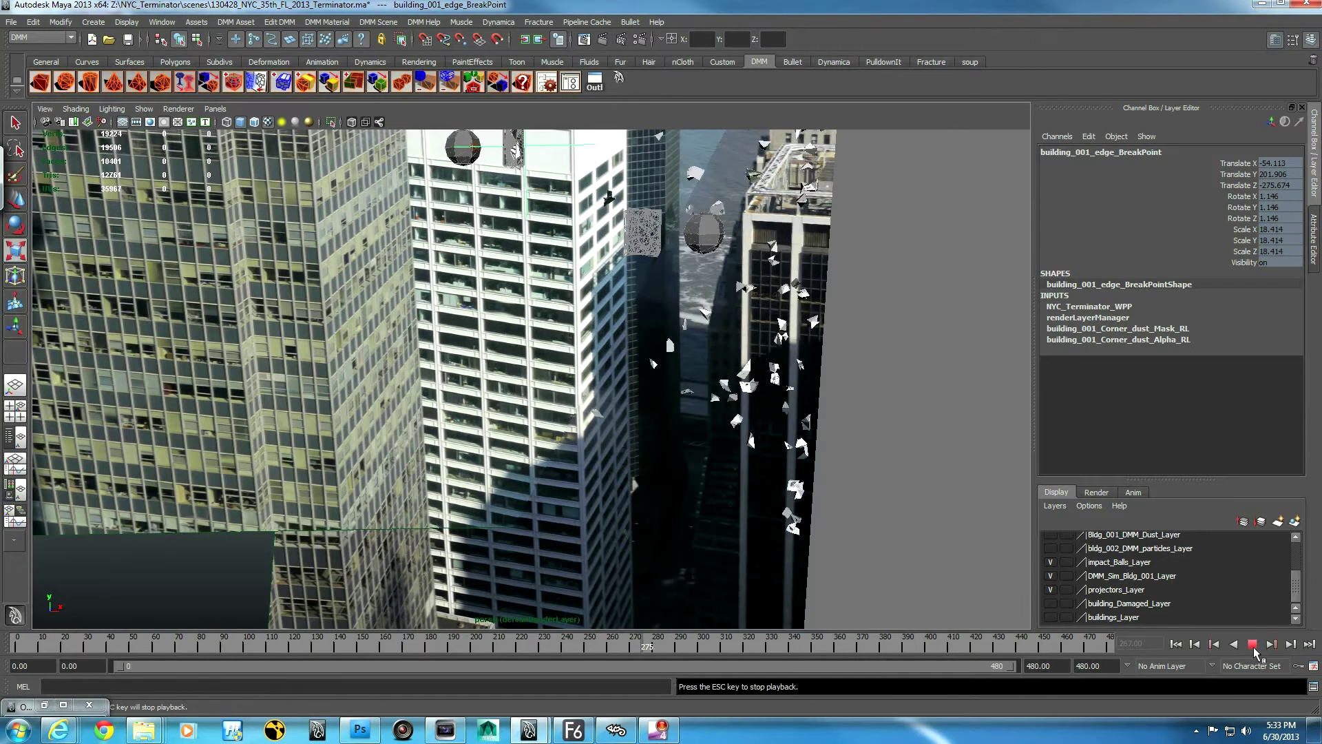
pyautogui.click(1253, 644)
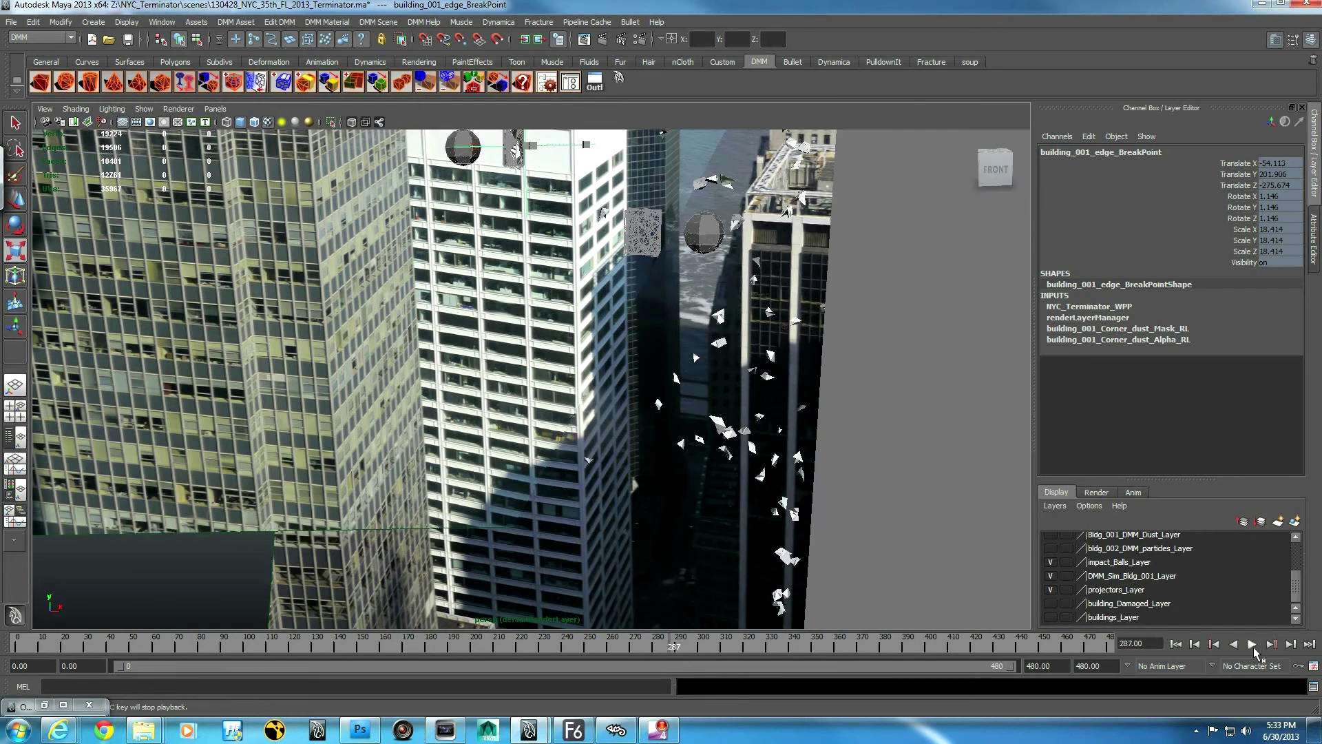
# Continue the simulation to frame 313 to watch the first building's mesh fracture, and view the debris from farther away
pyautogui.click(1253, 646)
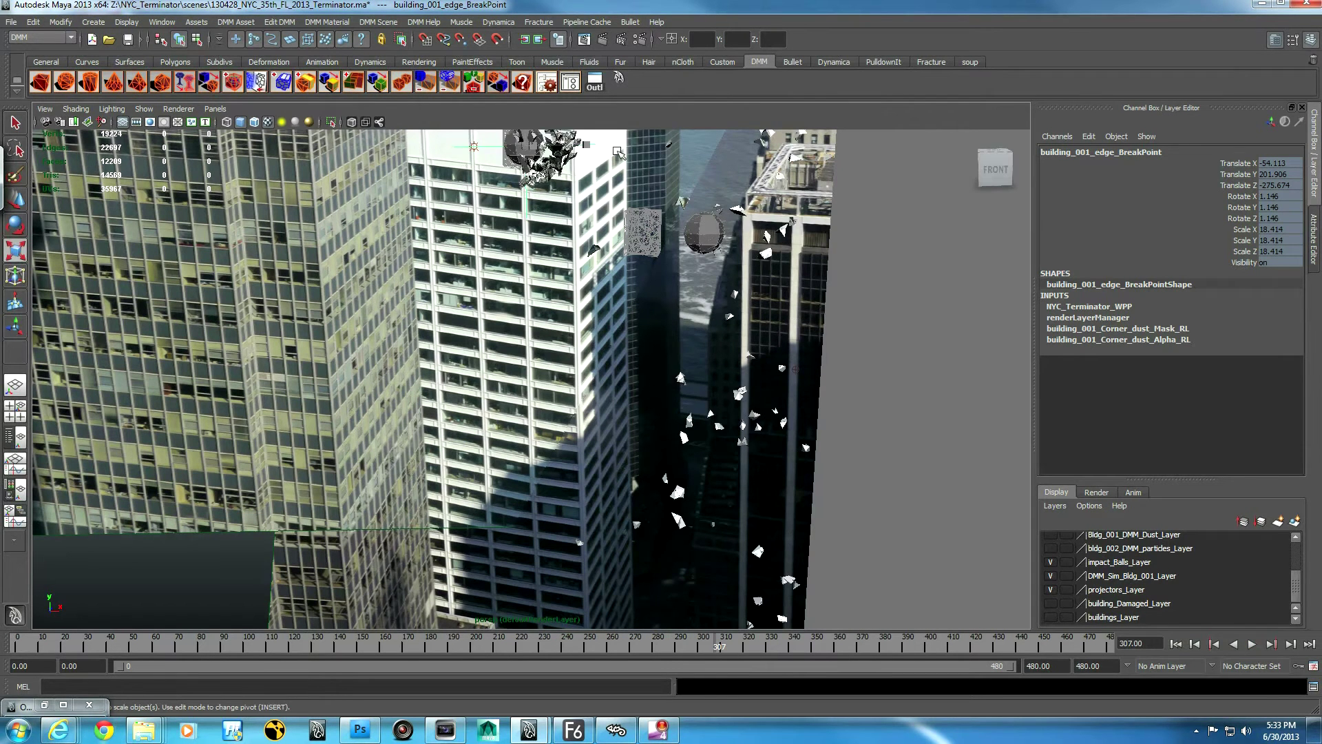
pyautogui.press('Escape')
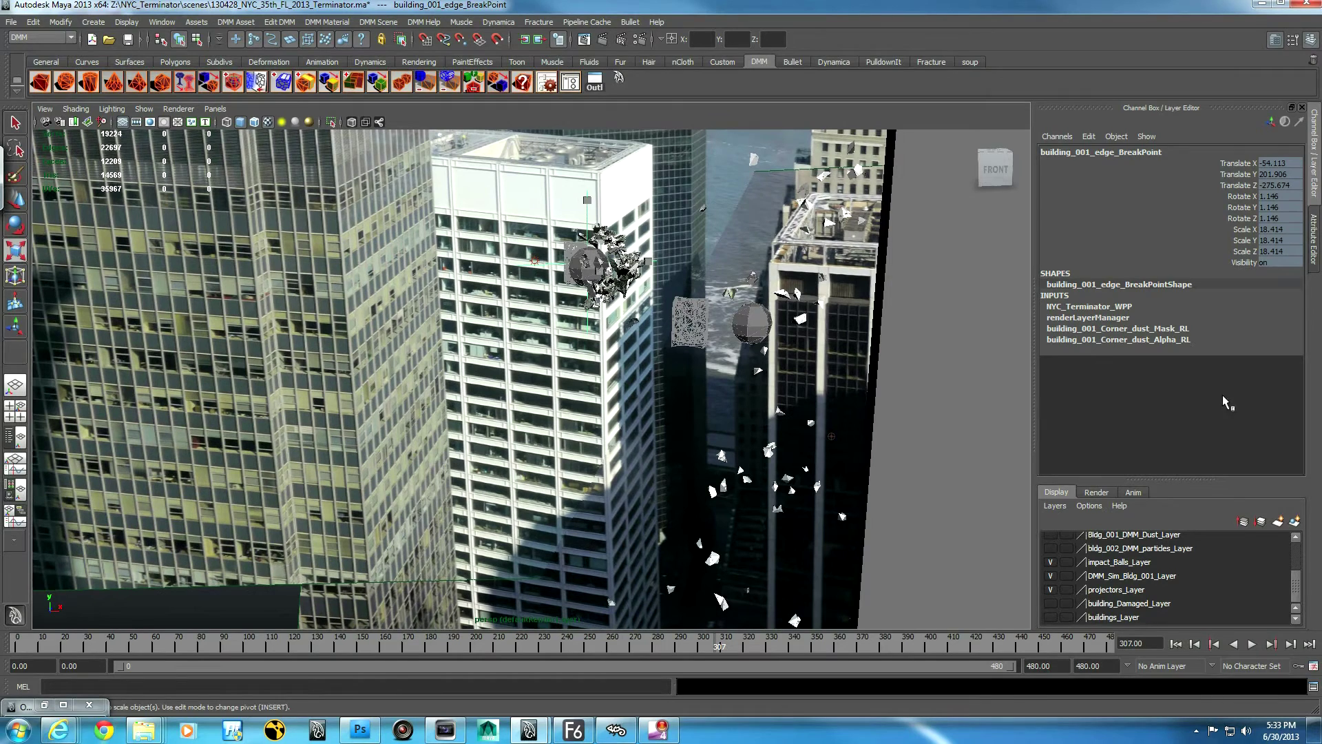
pyautogui.click(1252, 645)
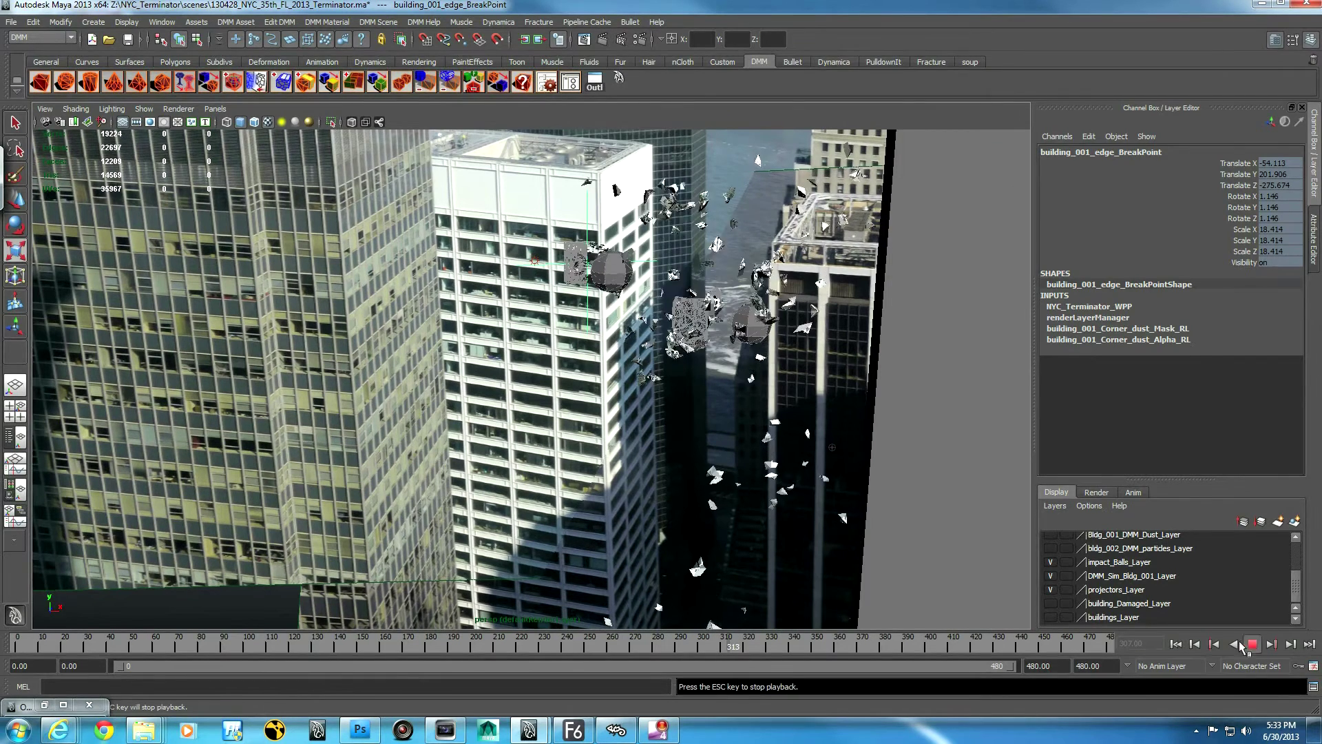
pyautogui.press('Escape')
pyautogui.keyDown('alt'); pyautogui.moveTo(774, 434); pyautogui.dragTo(684, 372); pyautogui.keyUp('alt')
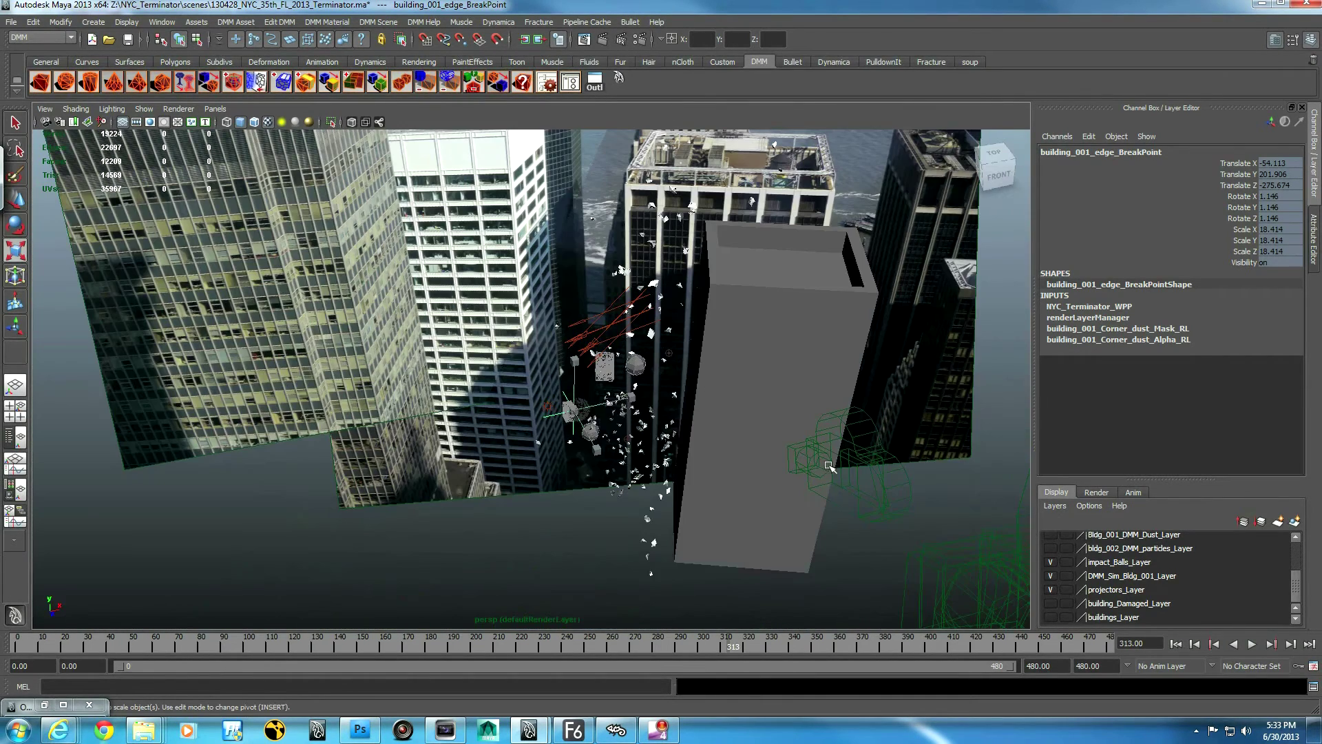
# Hide impact_Balls_Layer, continue the simulation to frame 324 and view the falling fragments between the buildings up close
pyautogui.click(1050, 562)
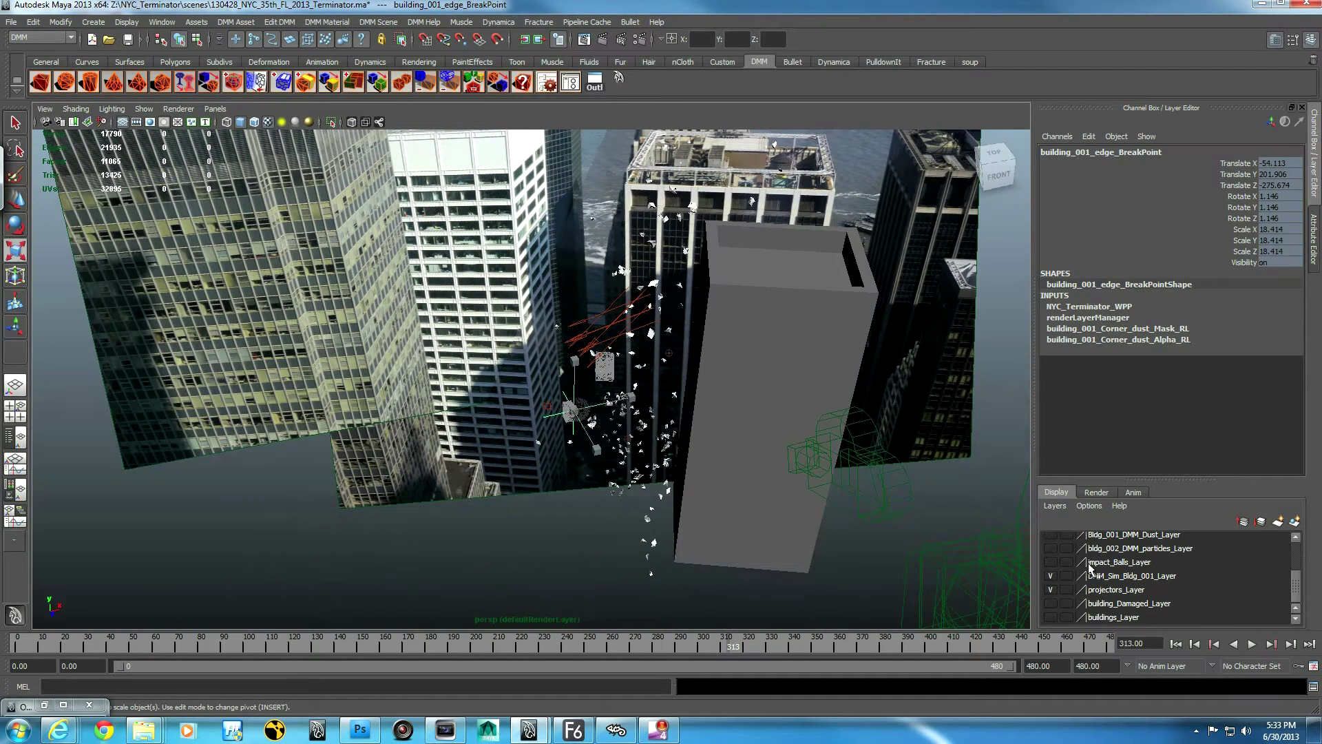
pyautogui.click(1252, 644)
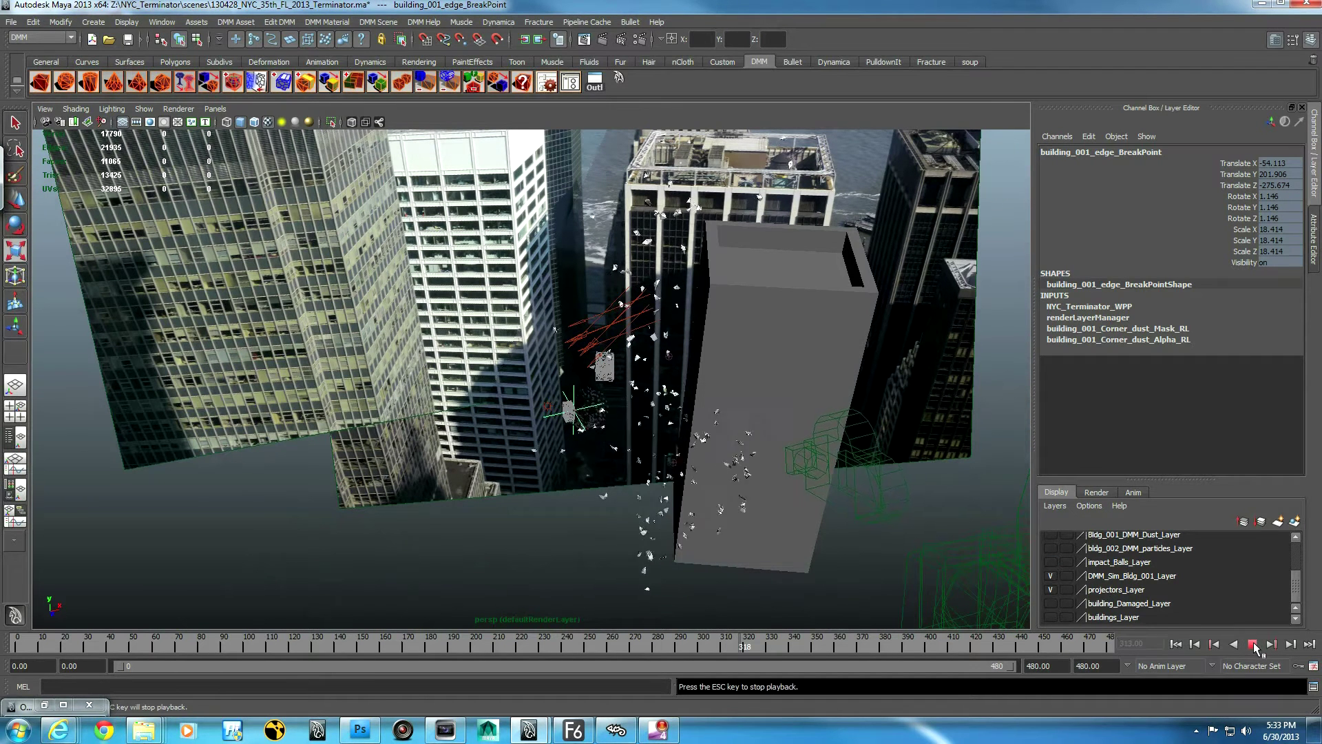
pyautogui.press('Escape')
pyautogui.keyDown('alt'); pyautogui.moveTo(701, 504); pyautogui.dragTo(713, 444); pyautogui.keyUp('alt')
pyautogui.keyDown('alt'); pyautogui.moveTo(575, 518); pyautogui.dragTo(716, 427); pyautogui.keyUp('alt')
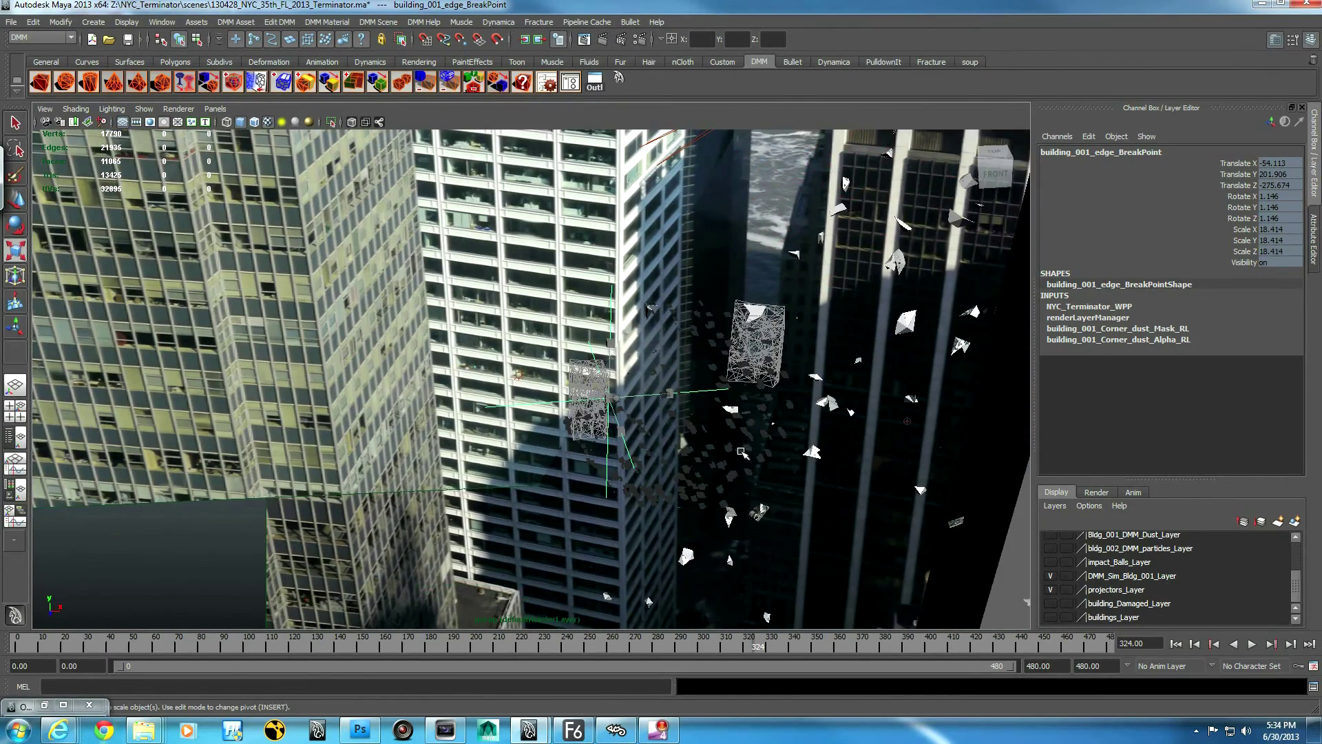
# Continue the simulation in short bursts to frames 357 and 377 to watch the debris fall
pyautogui.click(1253, 645)
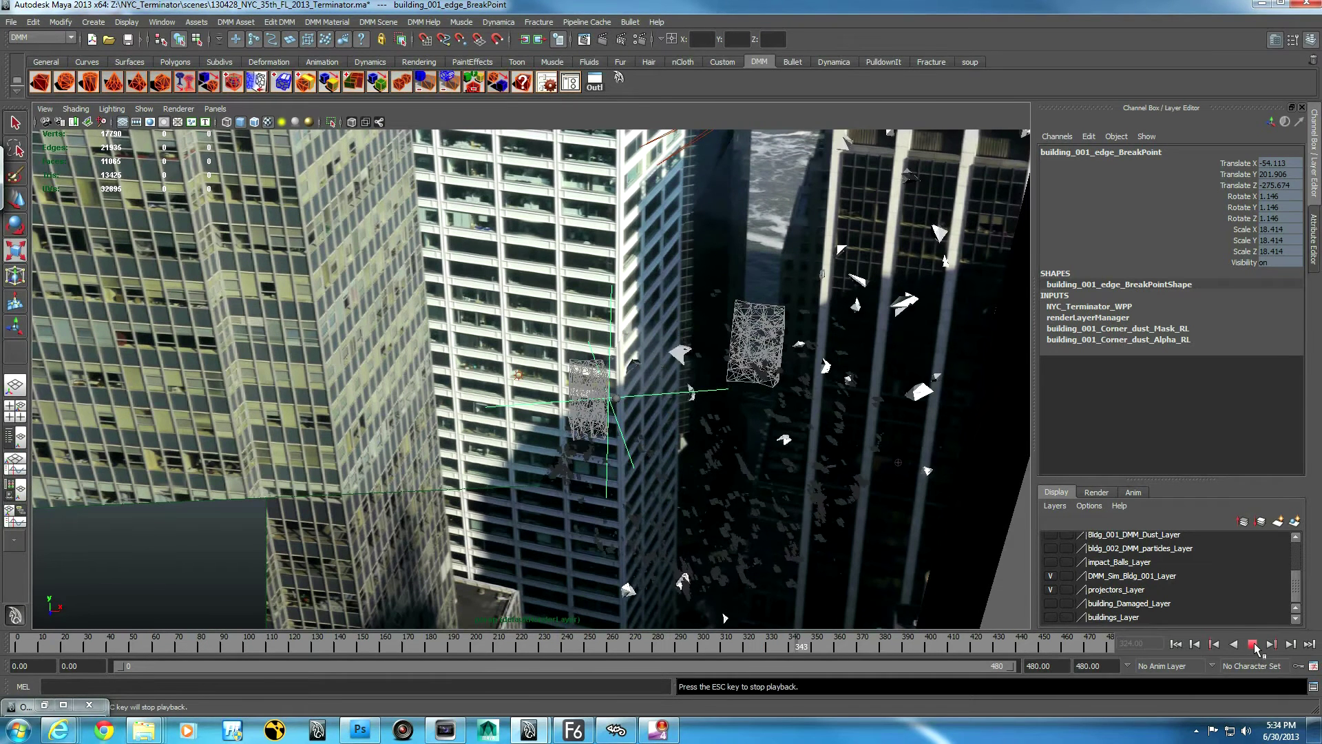
pyautogui.click(1253, 644)
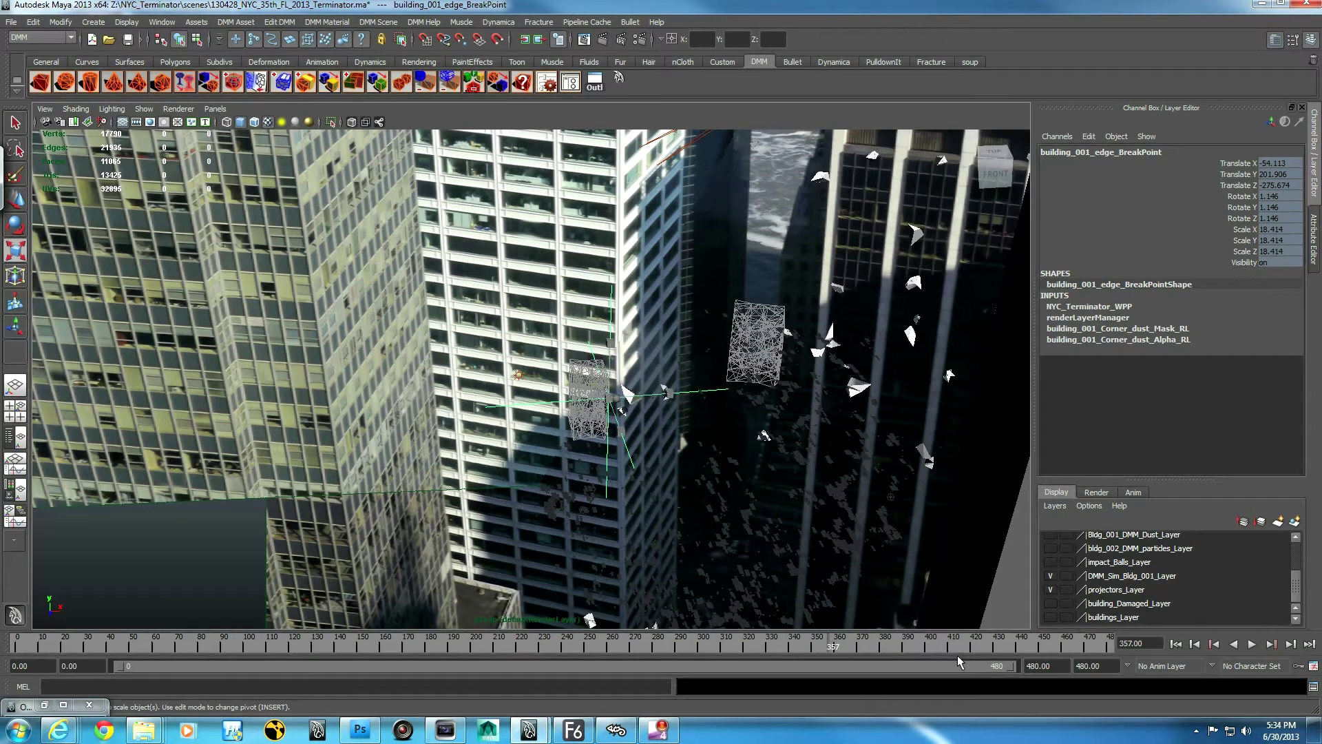
pyautogui.click(1252, 645)
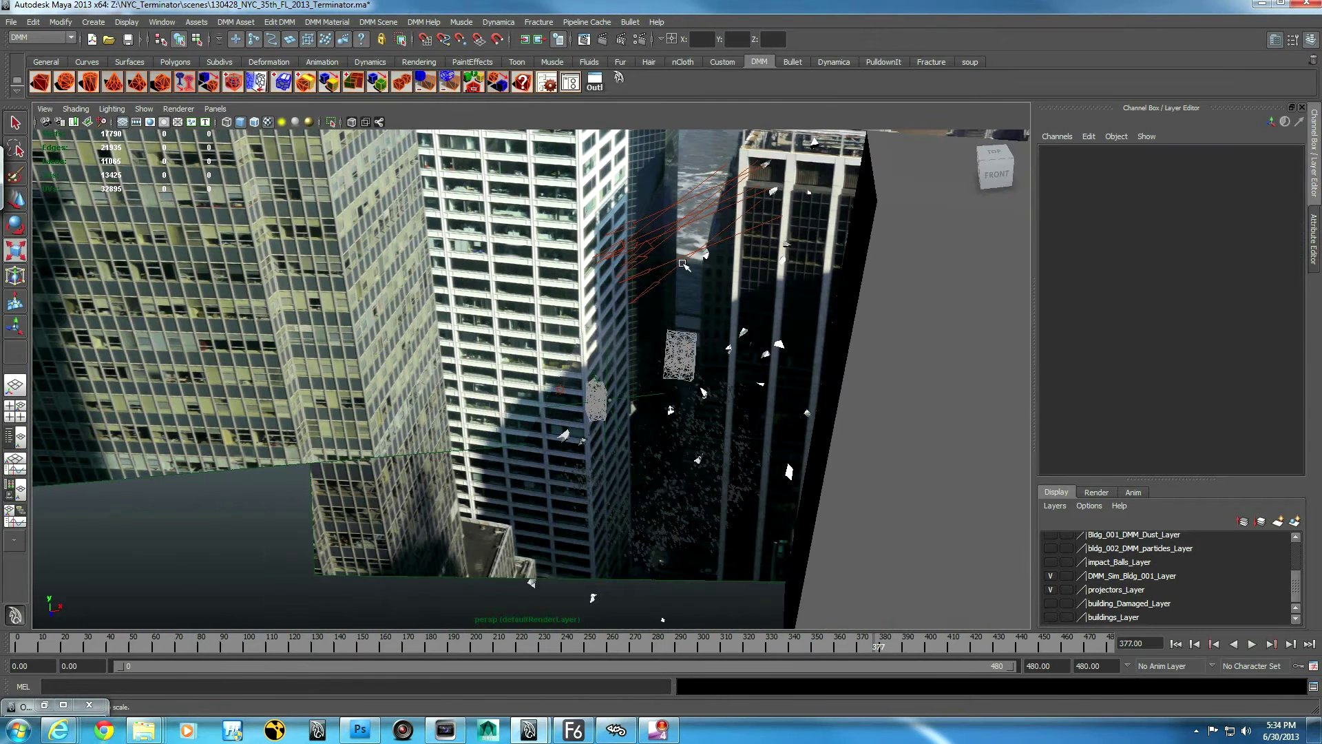
# Turn on the smoke display layers Bldg_002_Smoke_layer and Bldg_001_Smoke_layer
pyautogui.scroll(3, 1293, 551)
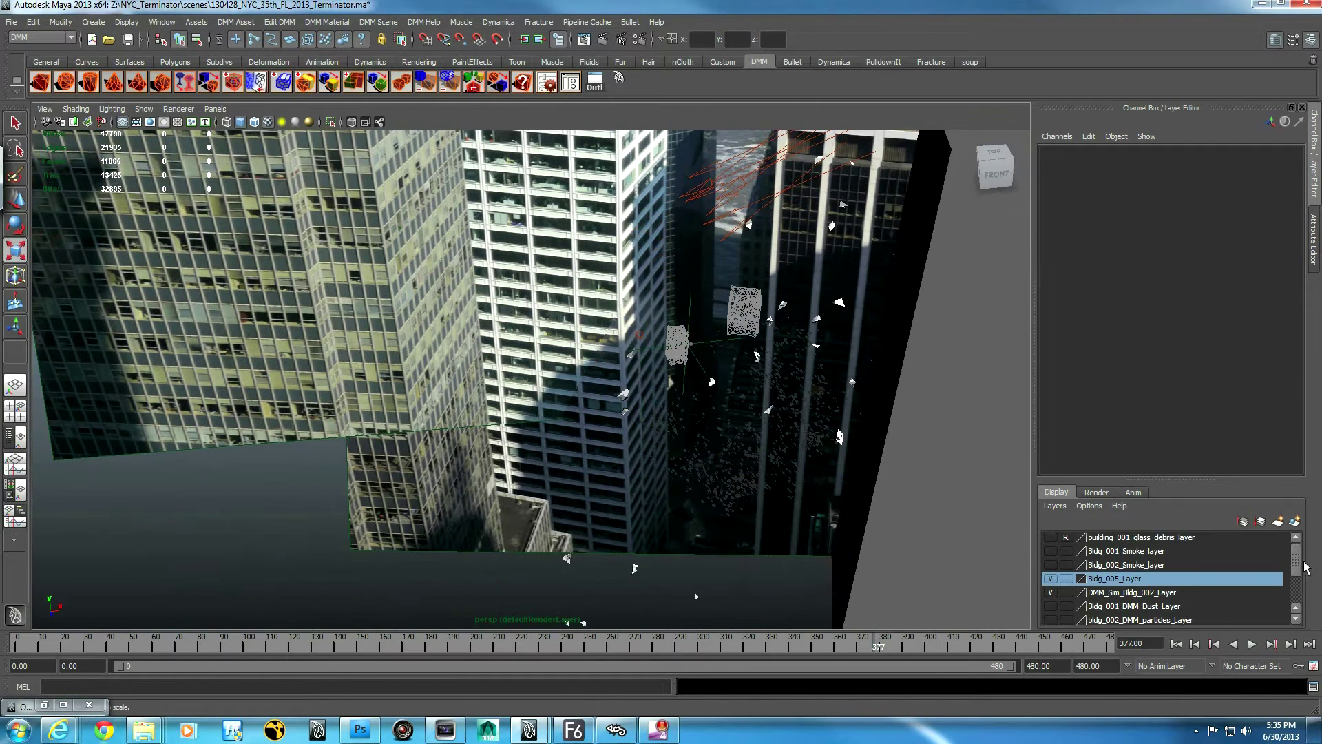
pyautogui.click(1050, 566)
pyautogui.click(1051, 553)
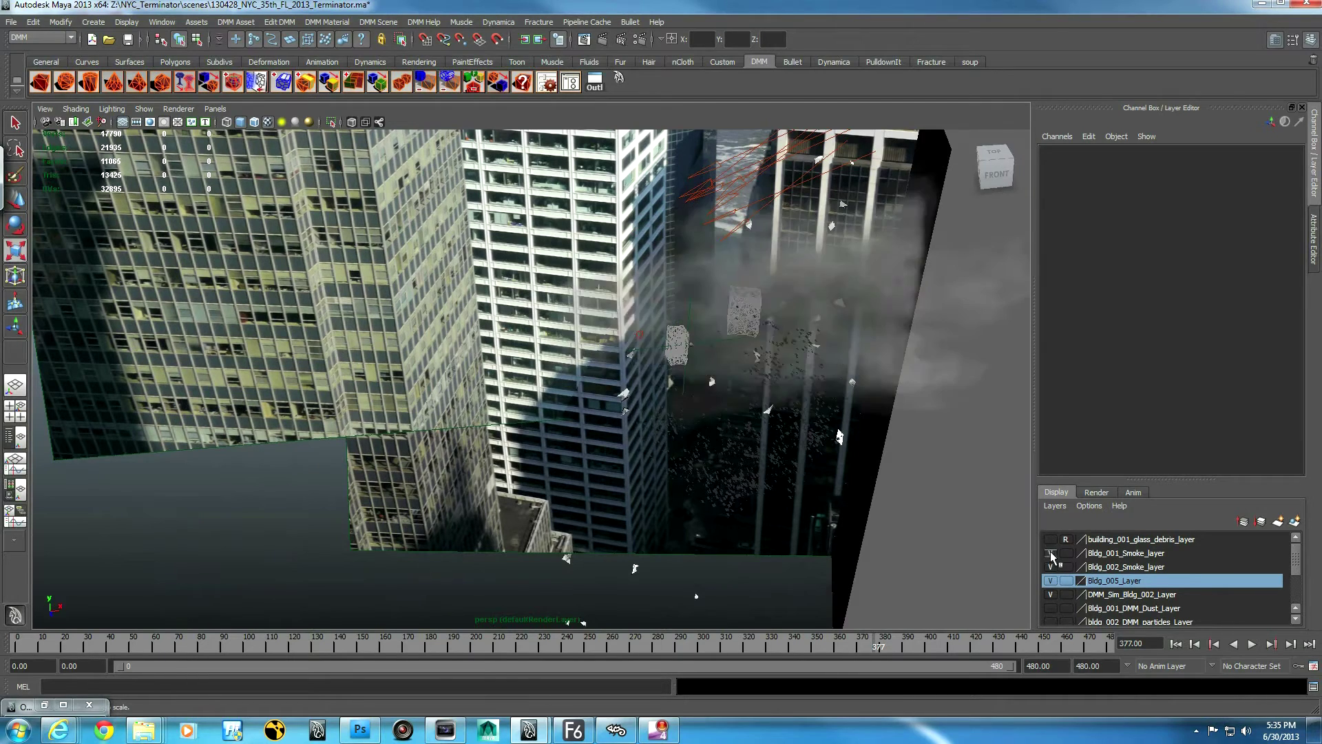
# Examine the smoke clouds and falling debris of both buildings from above and from the far side
pyautogui.keyDown('alt'); pyautogui.moveTo(673, 448); pyautogui.dragTo(670, 482); pyautogui.keyUp('alt')
pyautogui.keyDown('alt'); pyautogui.moveTo(554, 409); pyautogui.dragTo(451, 344, button='middle'); pyautogui.keyUp('alt')
pyautogui.keyDown('alt'); pyautogui.moveTo(678, 457); pyautogui.dragTo(662, 475, button='middle'); pyautogui.keyUp('alt')
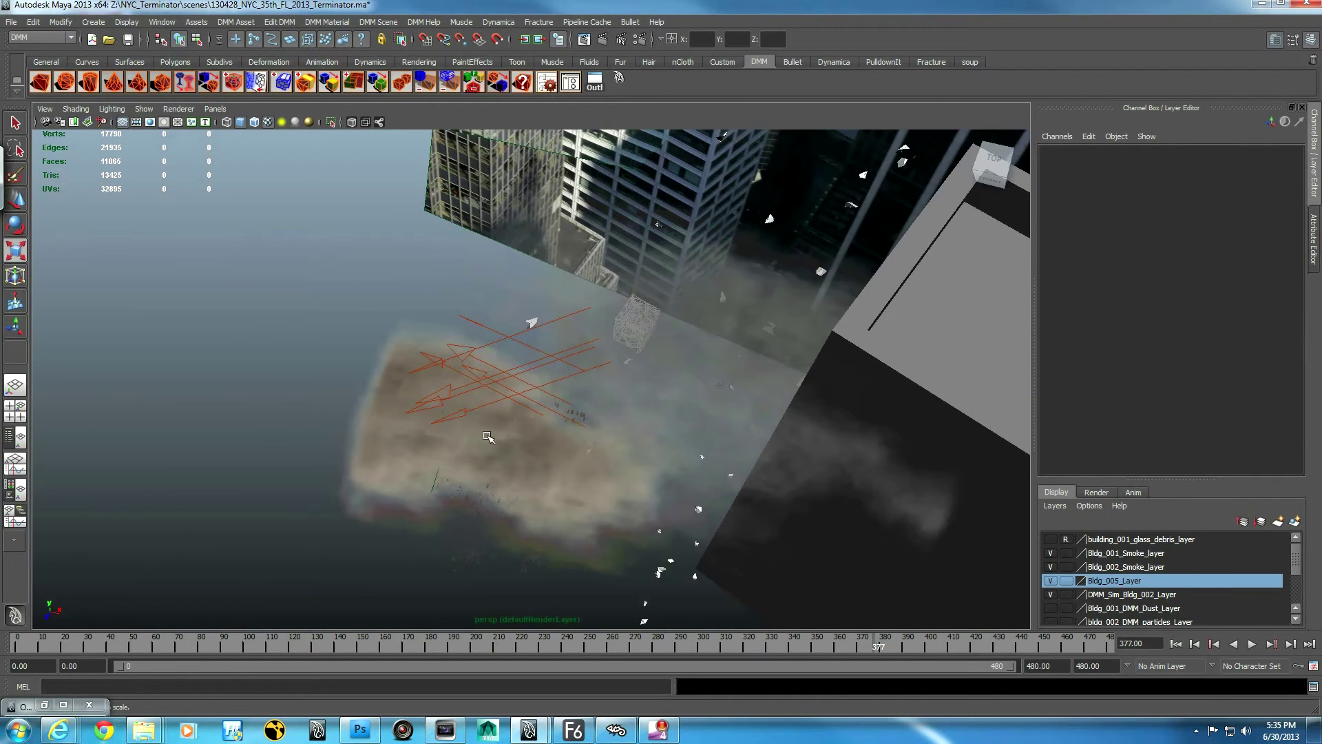
pyautogui.keyDown('alt'); pyautogui.moveTo(660, 410); pyautogui.dragTo(604, 358, button='middle'); pyautogui.keyUp('alt')
pyautogui.keyDown('alt'); pyautogui.moveTo(706, 376); pyautogui.dragTo(647, 314, button='middle'); pyautogui.keyUp('alt')
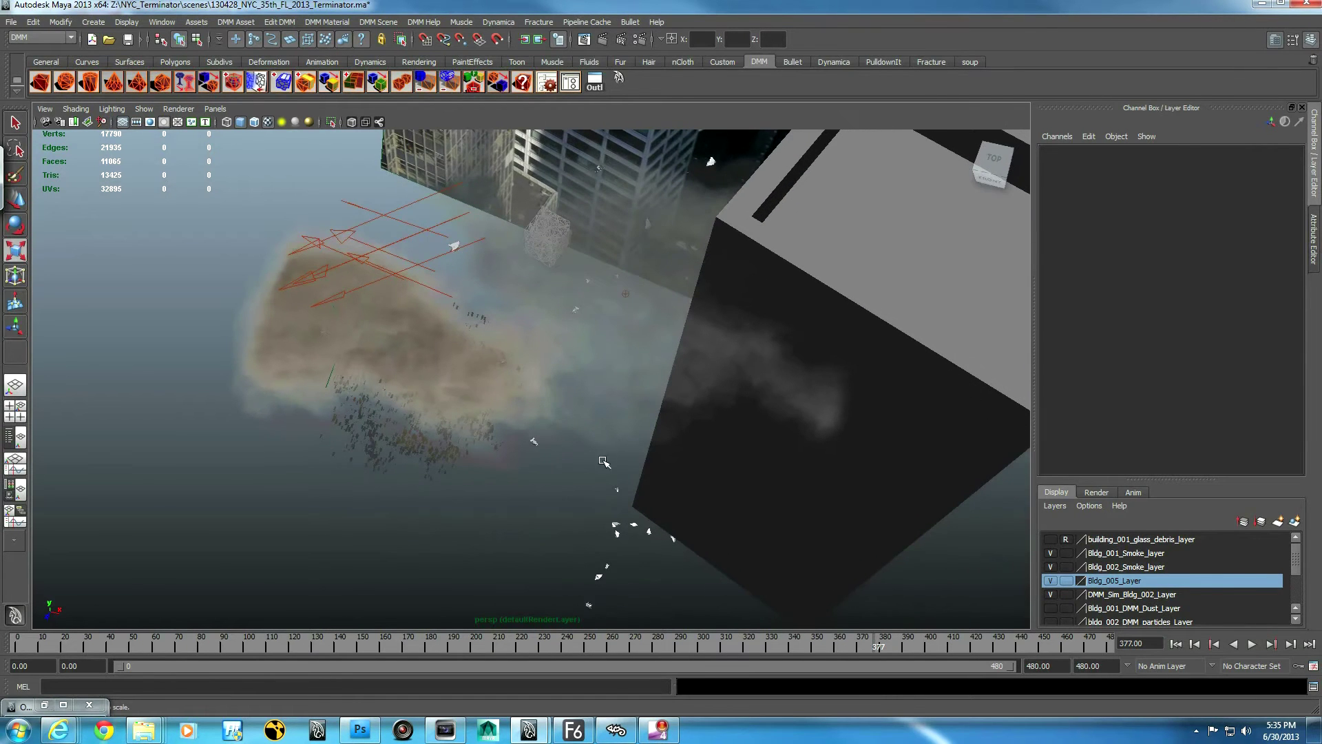
pyautogui.keyDown('alt'); pyautogui.moveTo(456, 416); pyautogui.dragTo(592, 453, button='middle'); pyautogui.keyUp('alt')
pyautogui.keyDown('alt'); pyautogui.moveTo(740, 532); pyautogui.dragTo(677, 459, button='middle'); pyautogui.keyUp('alt')
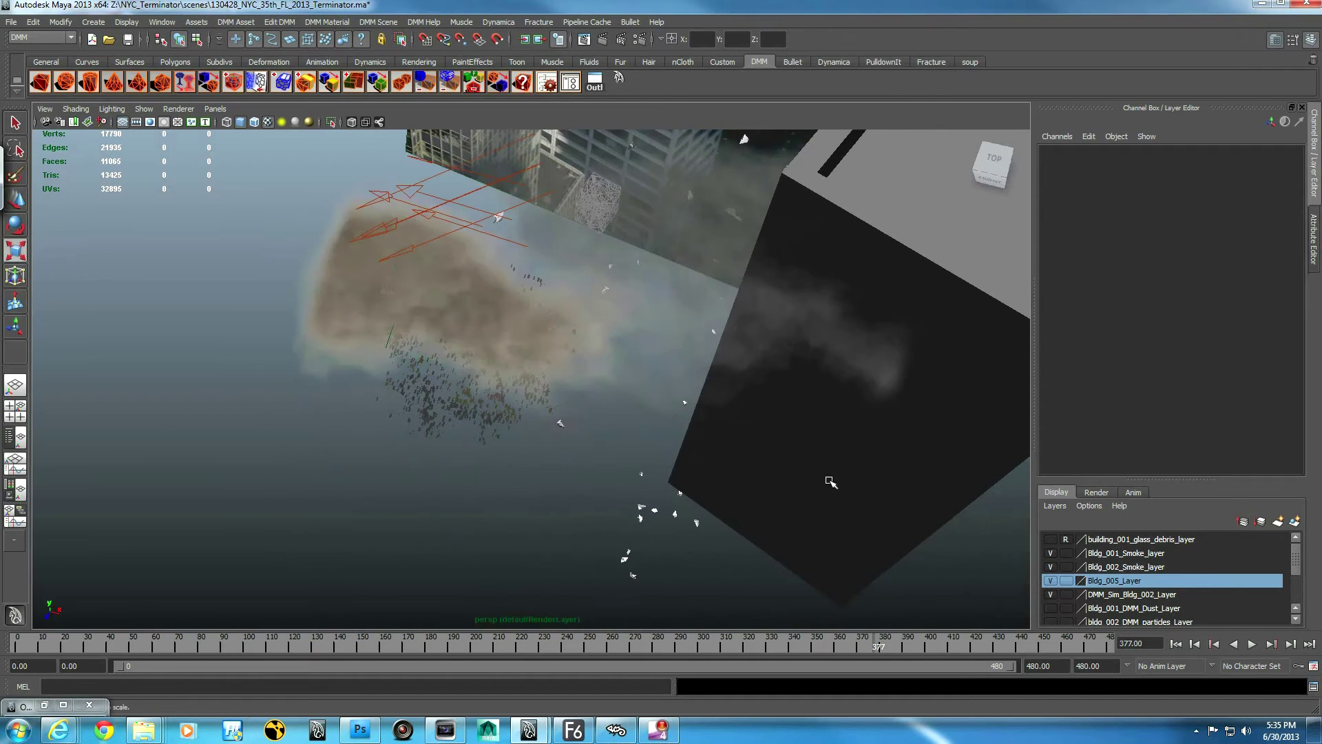
# Show the scene's render layers, and switch to the 130502_NYC_Terminator composition in Fusion
pyautogui.click(1109, 493)
pyautogui.moveTo(1300, 561); pyautogui.dragTo(1208, 546)
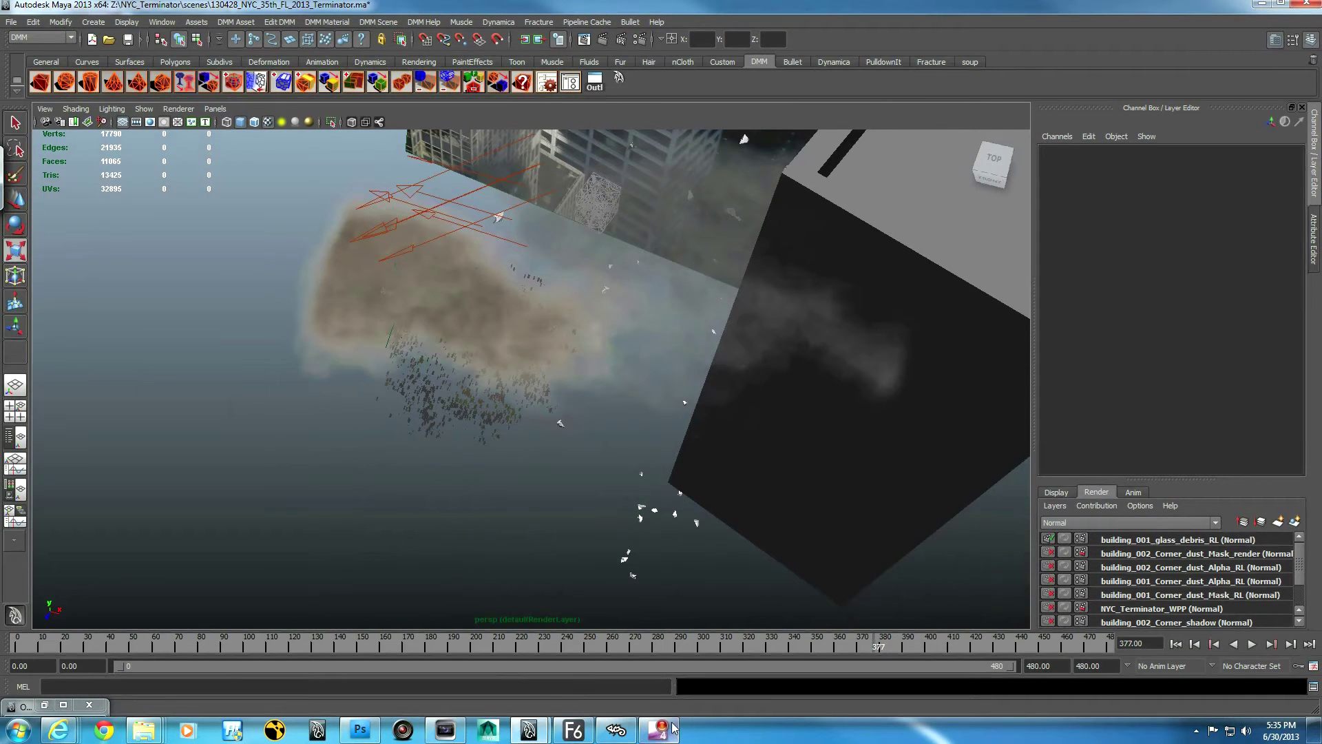
pyautogui.moveTo(581, 737)
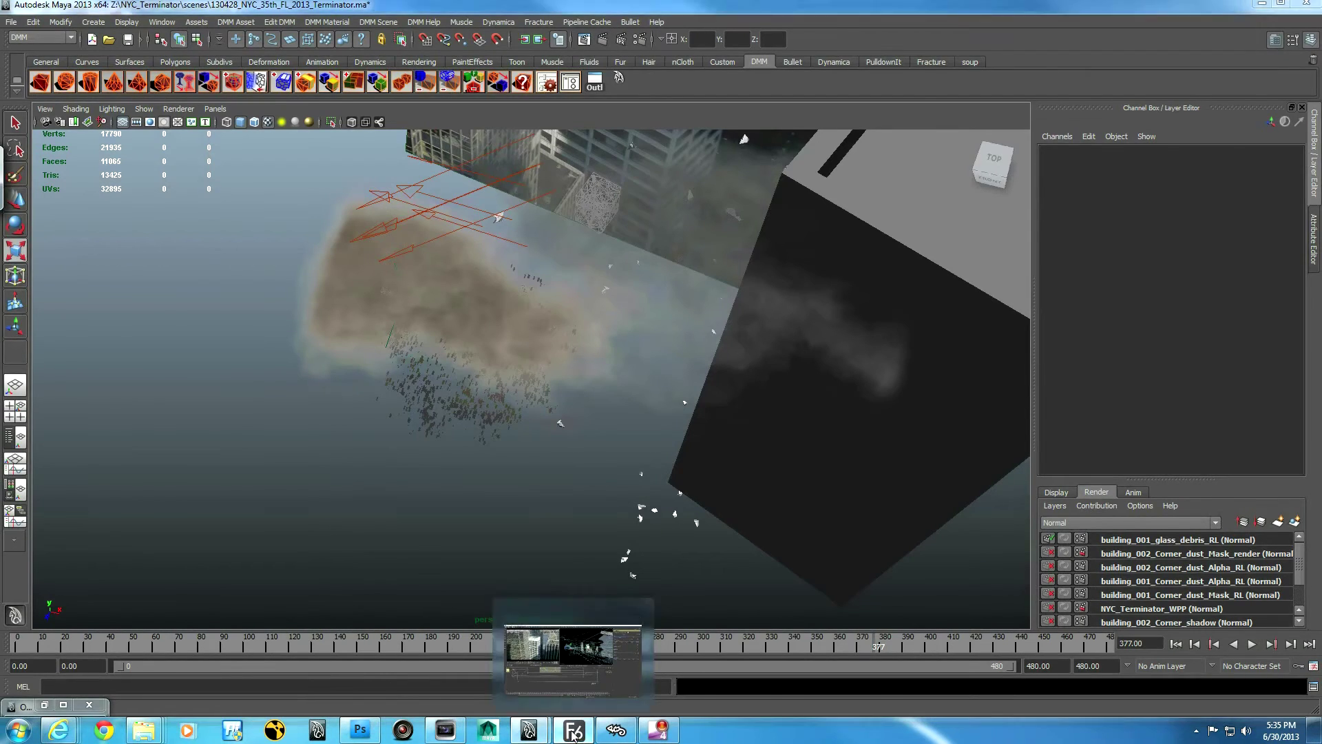
pyautogui.click(573, 658)
# Look through the node flow, from the drone reflection and smoke notes to the HK Drone geometry groups
pyautogui.keyDown('alt'); pyautogui.moveTo(663, 323); pyautogui.dragTo(788, 266, button='middle'); pyautogui.keyUp('alt')
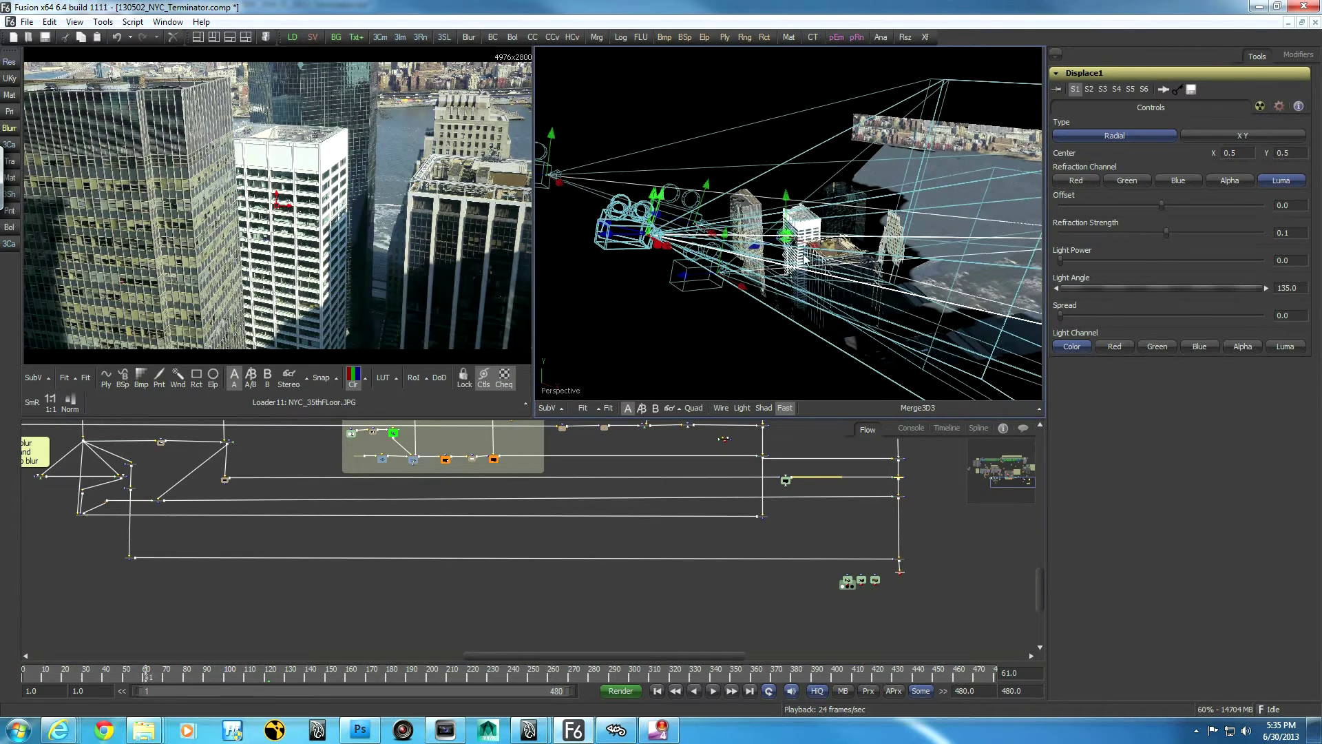
pyautogui.keyDown('ctrl'); pyautogui.scroll(5, 661, 584); pyautogui.keyUp('ctrl')
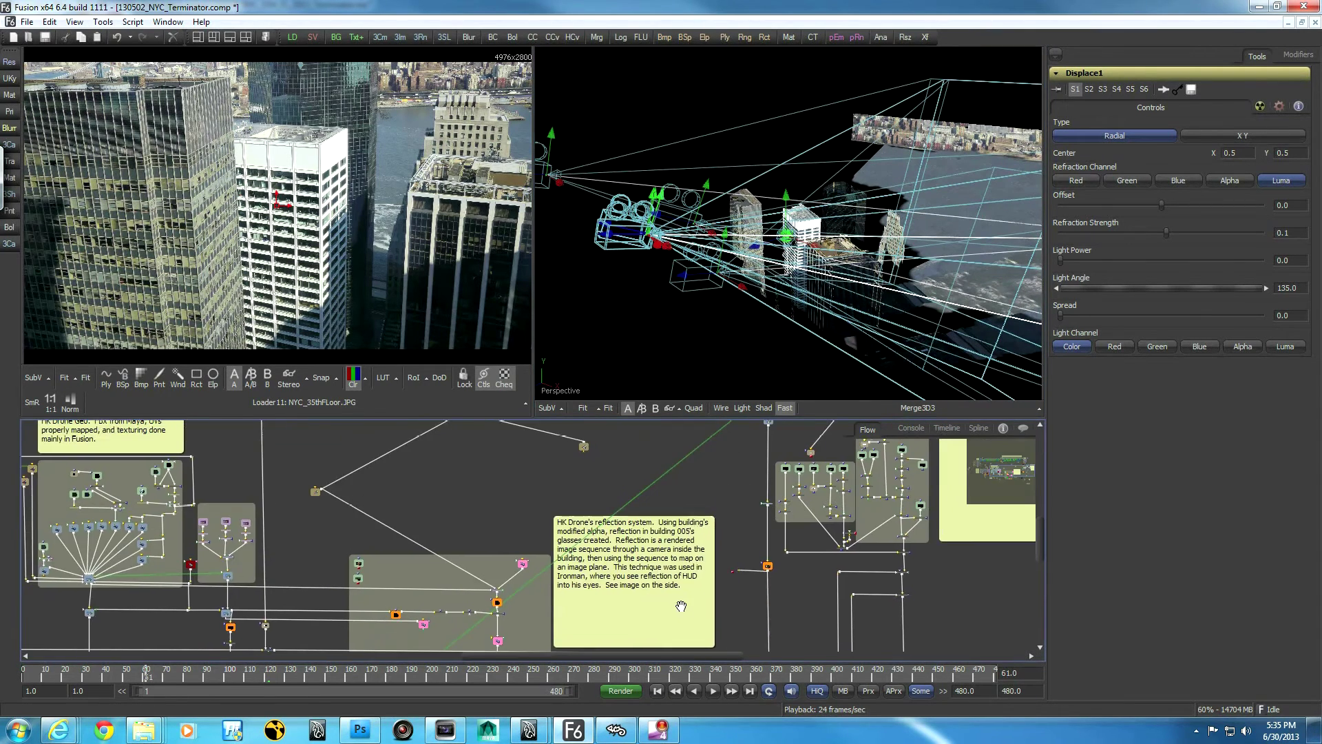
pyautogui.moveTo(588, 592); pyautogui.dragTo(551, 606, button='middle')
pyautogui.moveTo(569, 526); pyautogui.dragTo(554, 497, button='middle')
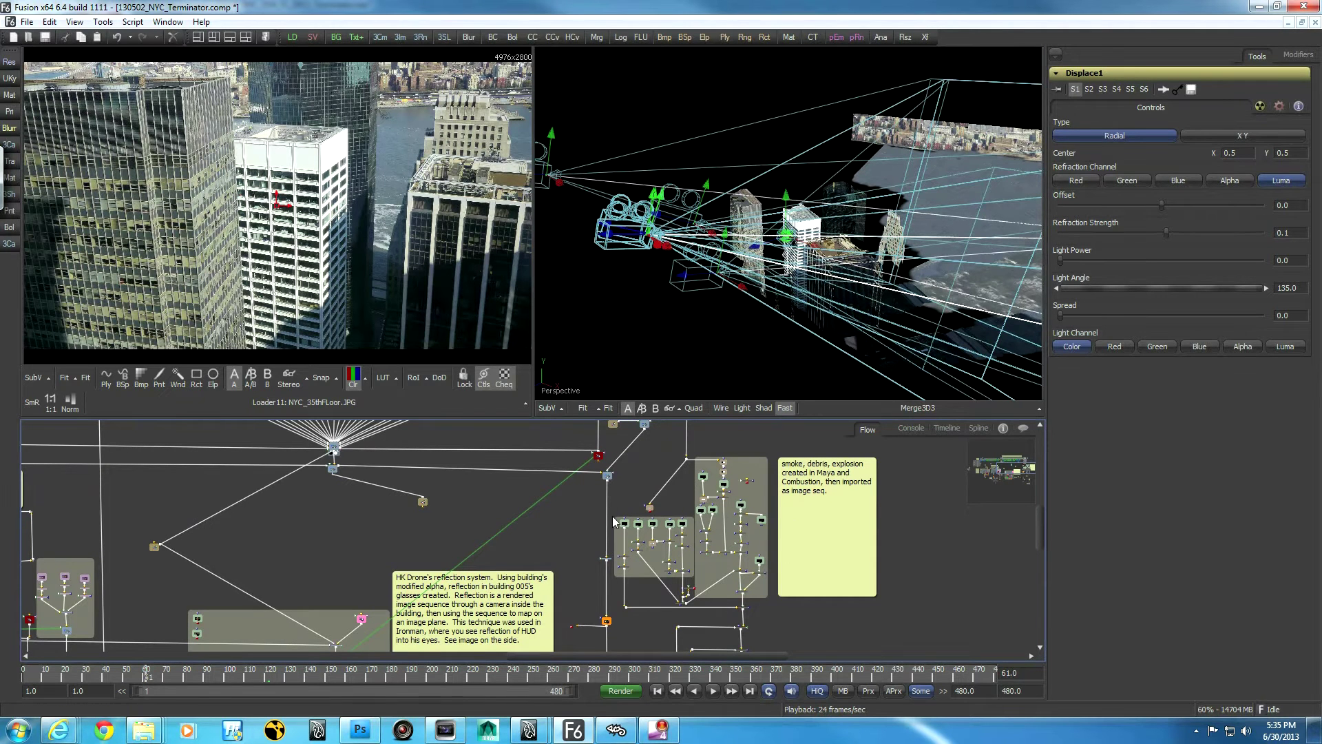
pyautogui.moveTo(414, 550); pyautogui.dragTo(787, 461, button='middle')
pyautogui.moveTo(441, 605); pyautogui.dragTo(733, 563, button='middle')
pyautogui.keyDown('ctrl'); pyautogui.scroll(3, 373, 583); pyautogui.keyUp('ctrl')
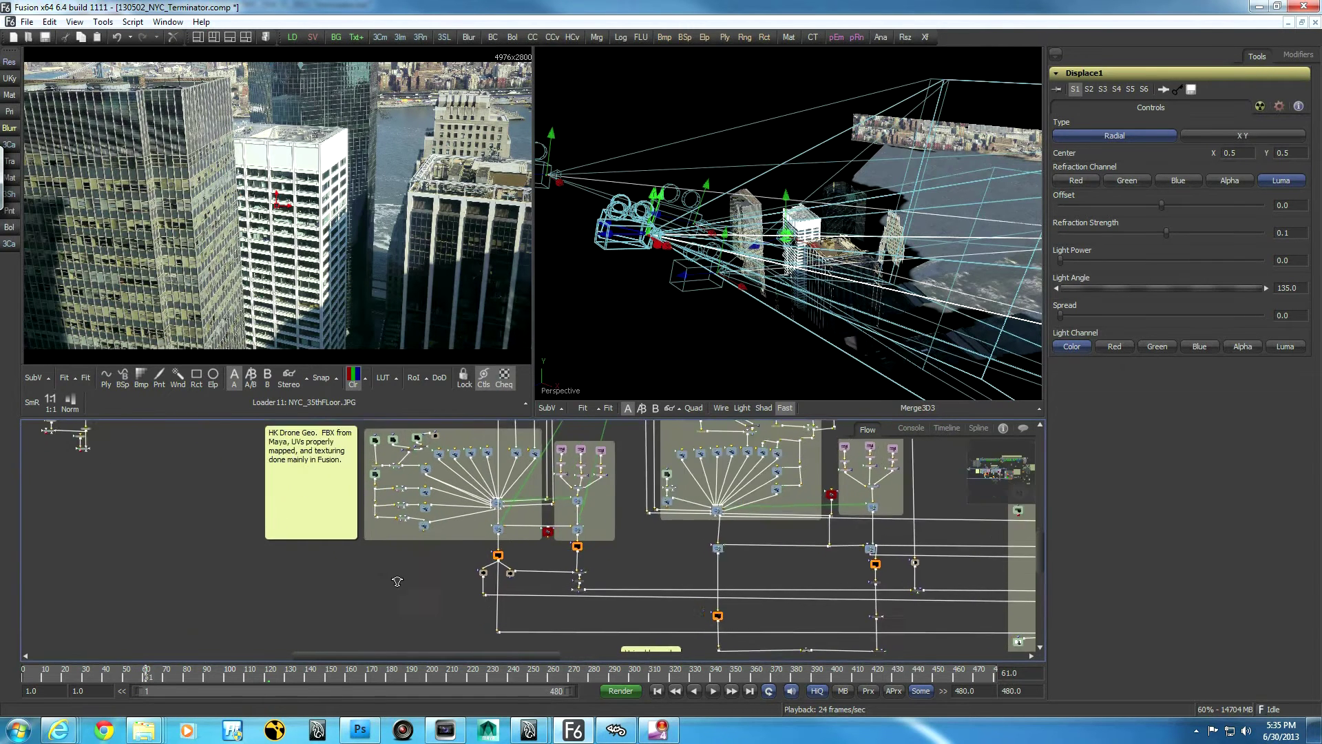
pyautogui.moveTo(469, 577); pyautogui.dragTo(424, 613, button='middle')
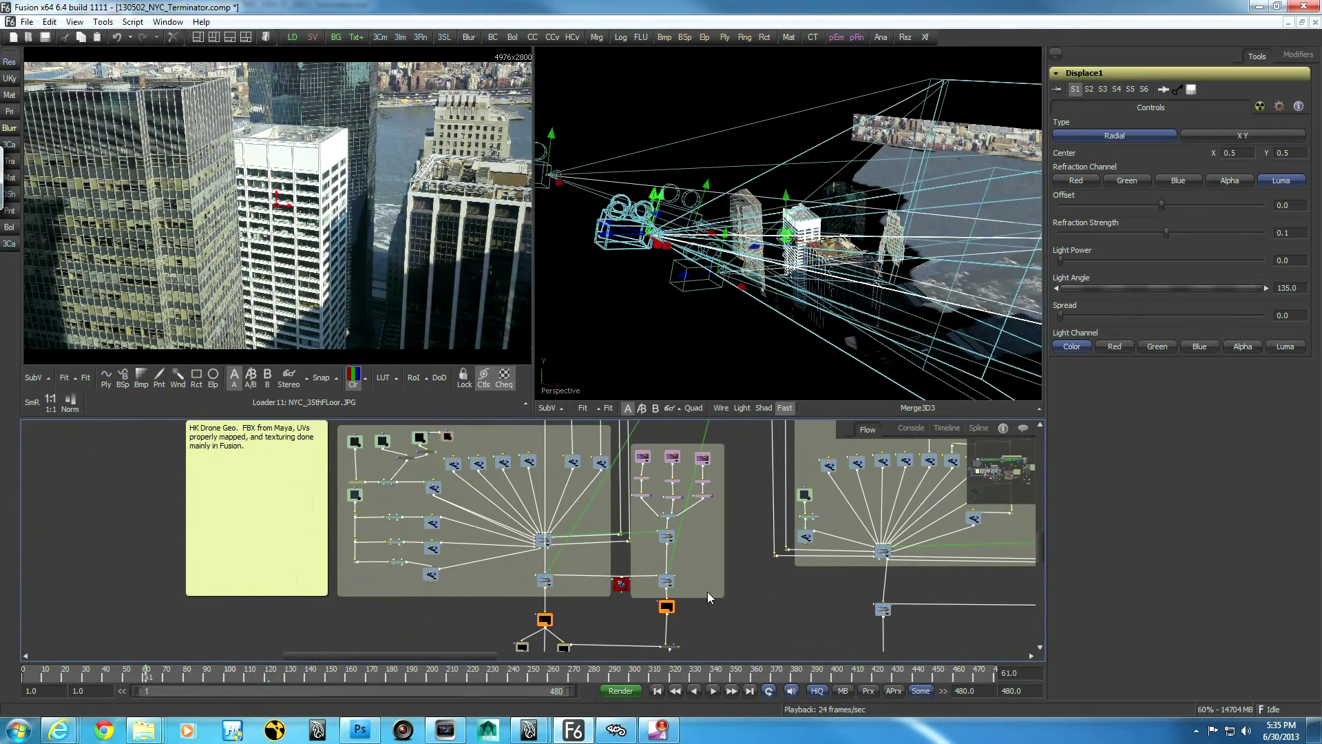
pyautogui.moveTo(682, 597); pyautogui.dragTo(382, 590, button='middle')
# Display Merge3D8 in the first viewer, frame the drone's body mesh FBXMesh3D5 and examine its reflective surface and engine
pyautogui.moveTo(587, 550); pyautogui.dragTo(337, 280)
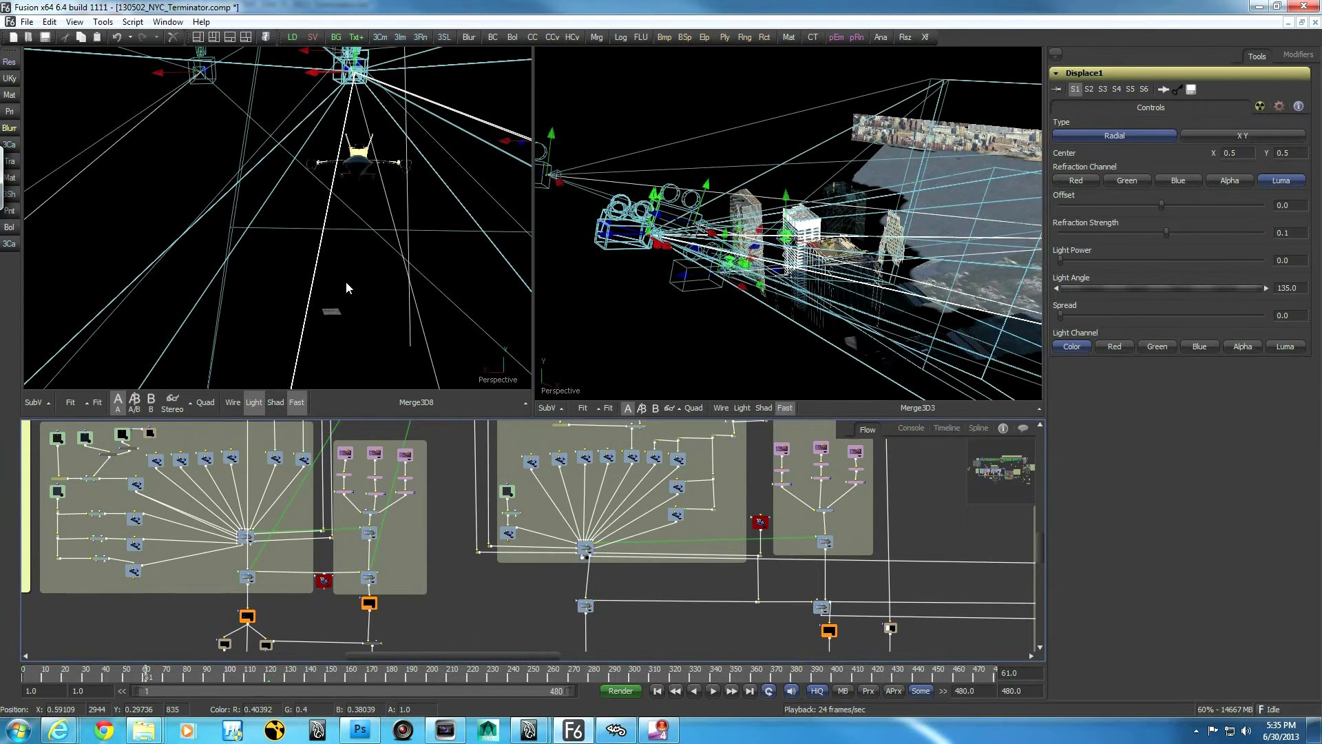
pyautogui.click(354, 173)
pyautogui.press('f')
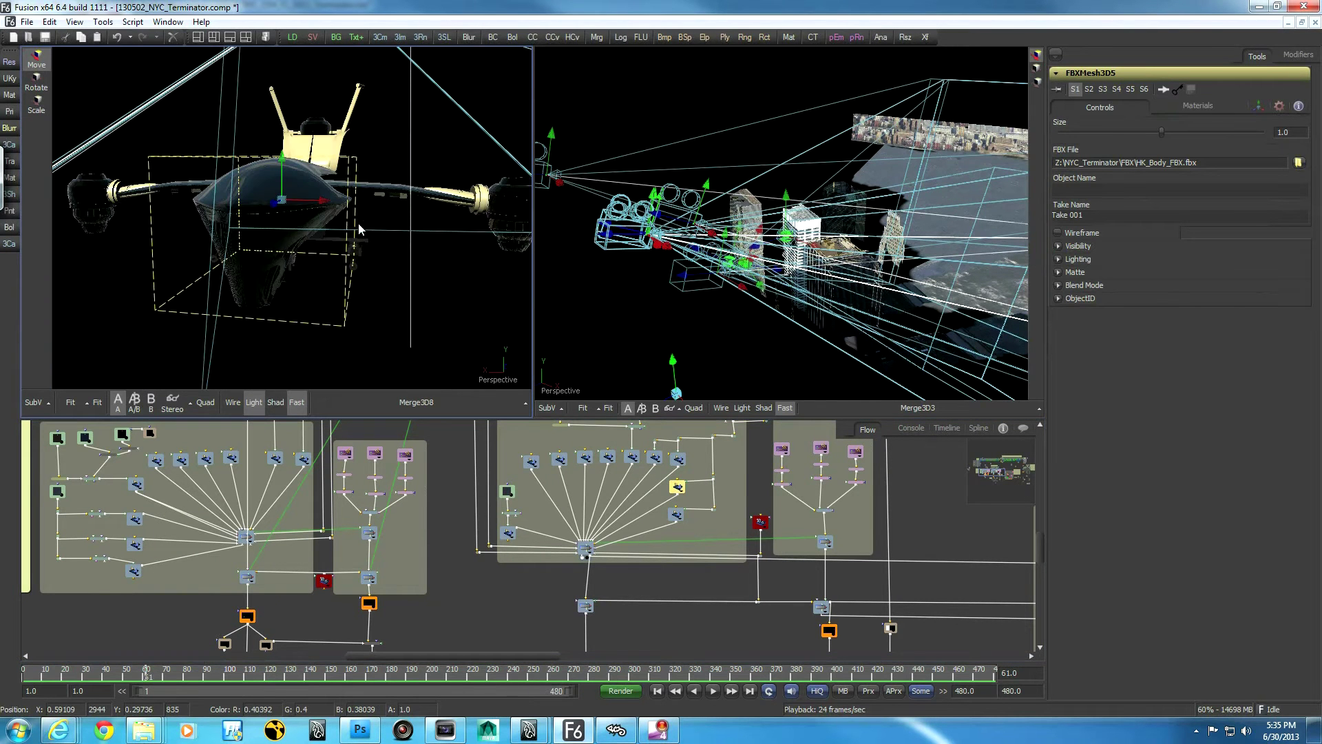
pyautogui.moveTo(345, 253)
pyautogui.keyDown('alt'); pyautogui.mouseDown(button='middle')
pyautogui.moveTo(337, 265)
pyautogui.moveTo(351, 271)
pyautogui.moveTo(248, 333)
pyautogui.moveTo(478, 298)
pyautogui.moveTo(359, 266)
pyautogui.moveTo(466, 263)
pyautogui.moveTo(467, 229)
pyautogui.moveTo(371, 259)
pyautogui.mouseUp(button='middle'); pyautogui.keyUp('alt')
pyautogui.keyDown('ctrl'); pyautogui.moveTo(196, 315); pyautogui.dragTo(310, 301, button='middle'); pyautogui.keyUp('ctrl')
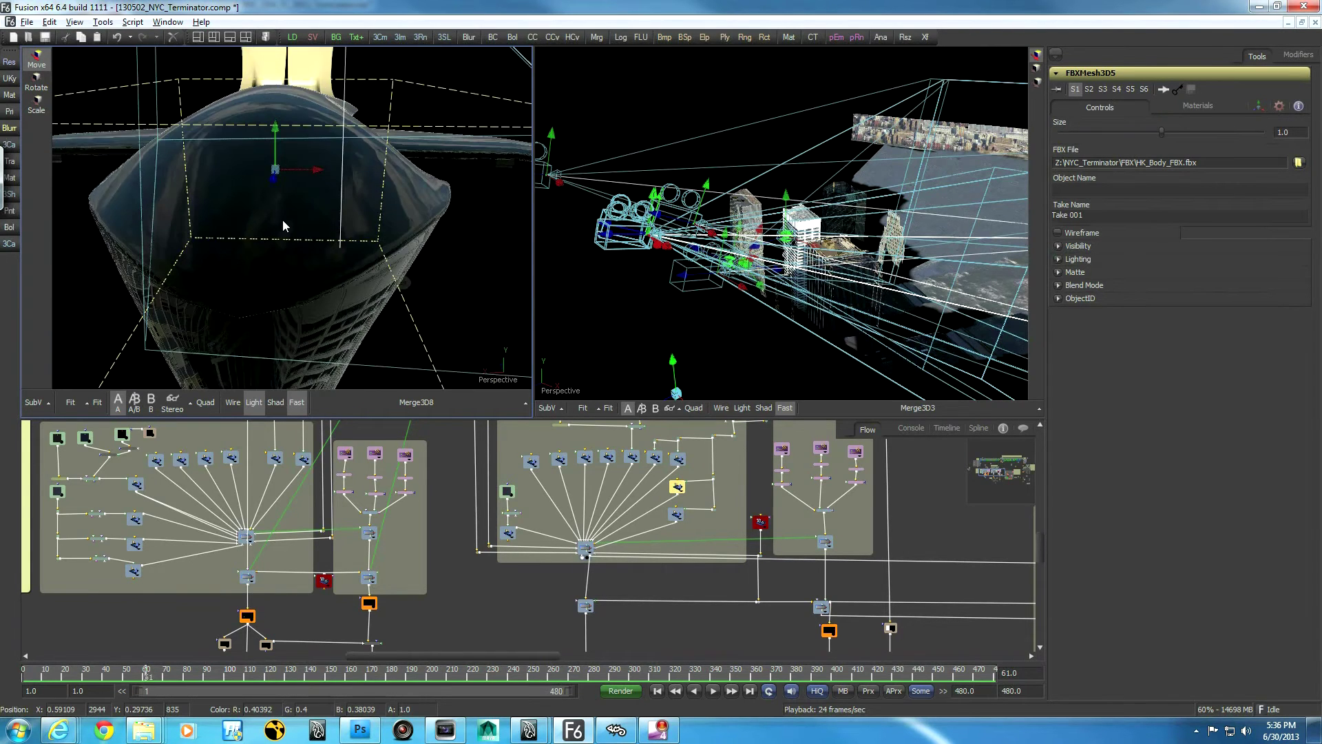
pyautogui.keyDown('alt'); pyautogui.moveTo(323, 221); pyautogui.dragTo(654, 500, button='middle'); pyautogui.keyUp('alt')
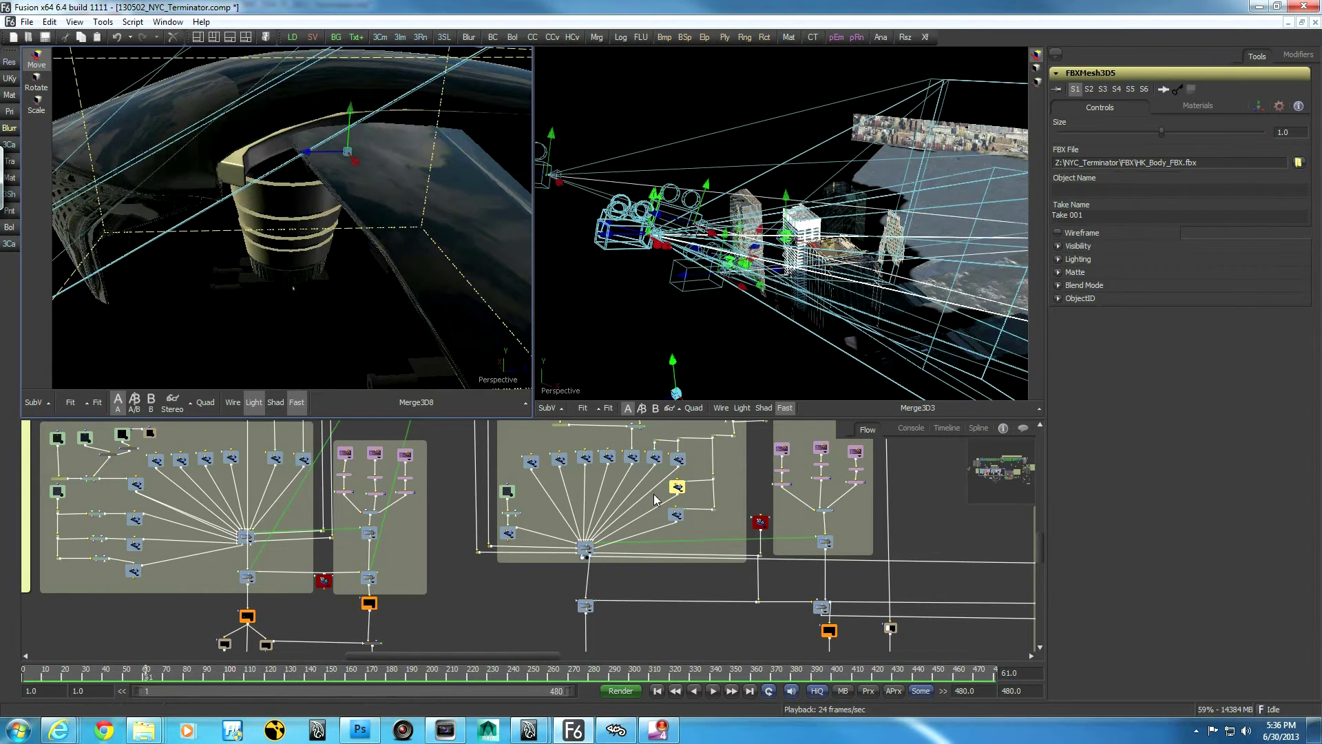
# View the reflection source image, the SphereMap2 material and the Reflect2 material one after another in the second viewer
pyautogui.moveTo(732, 482); pyautogui.dragTo(744, 534, button='middle')
pyautogui.moveTo(692, 542); pyautogui.dragTo(638, 295)
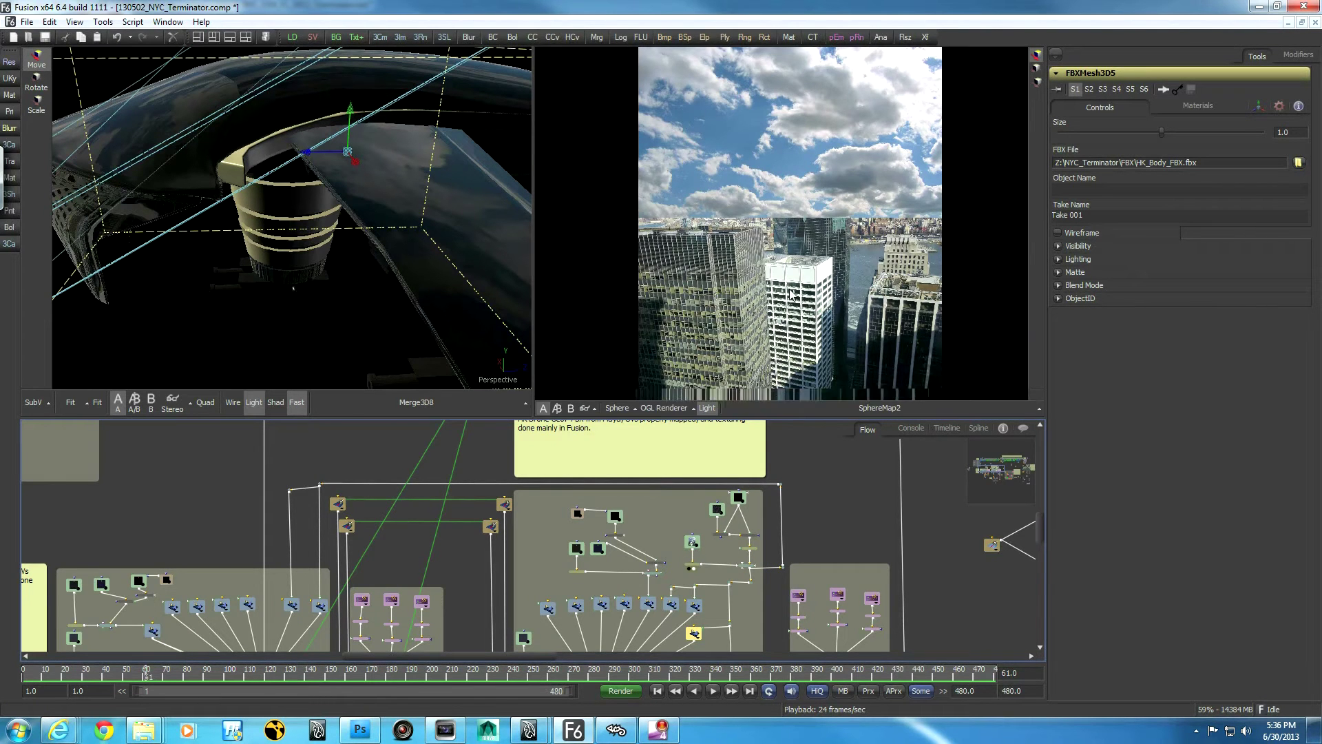
pyautogui.press('2')
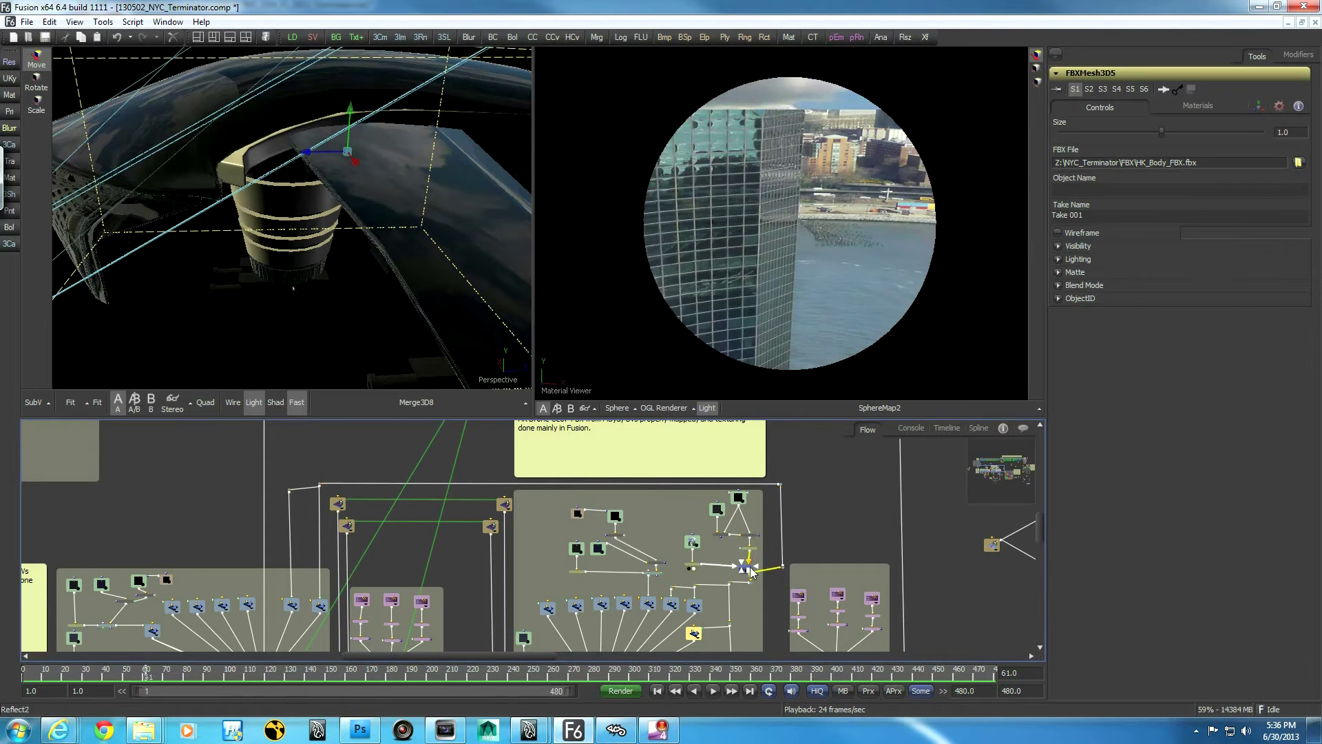
pyautogui.press('2')
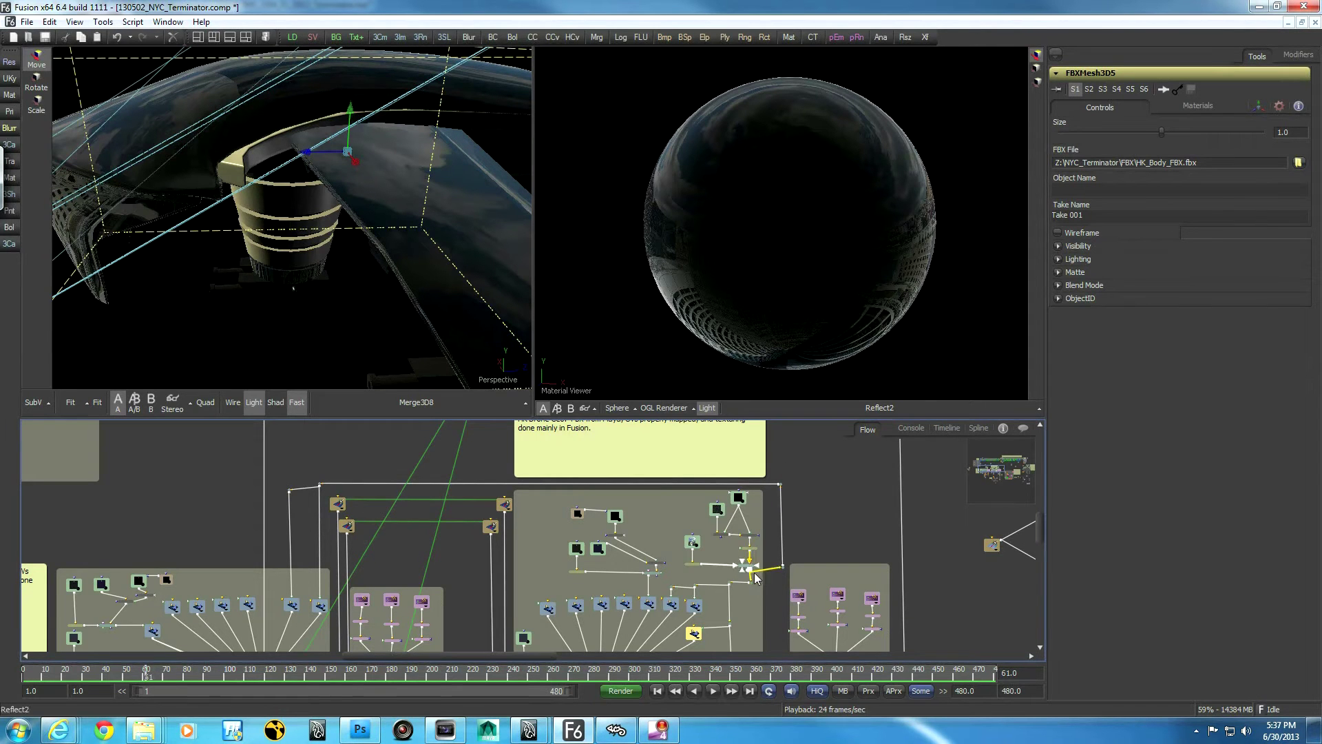
# Display the drone body mesh FBXMesh3D5 on its own in the first viewer and examine it from several angles
pyautogui.scroll(-2, 709, 605)
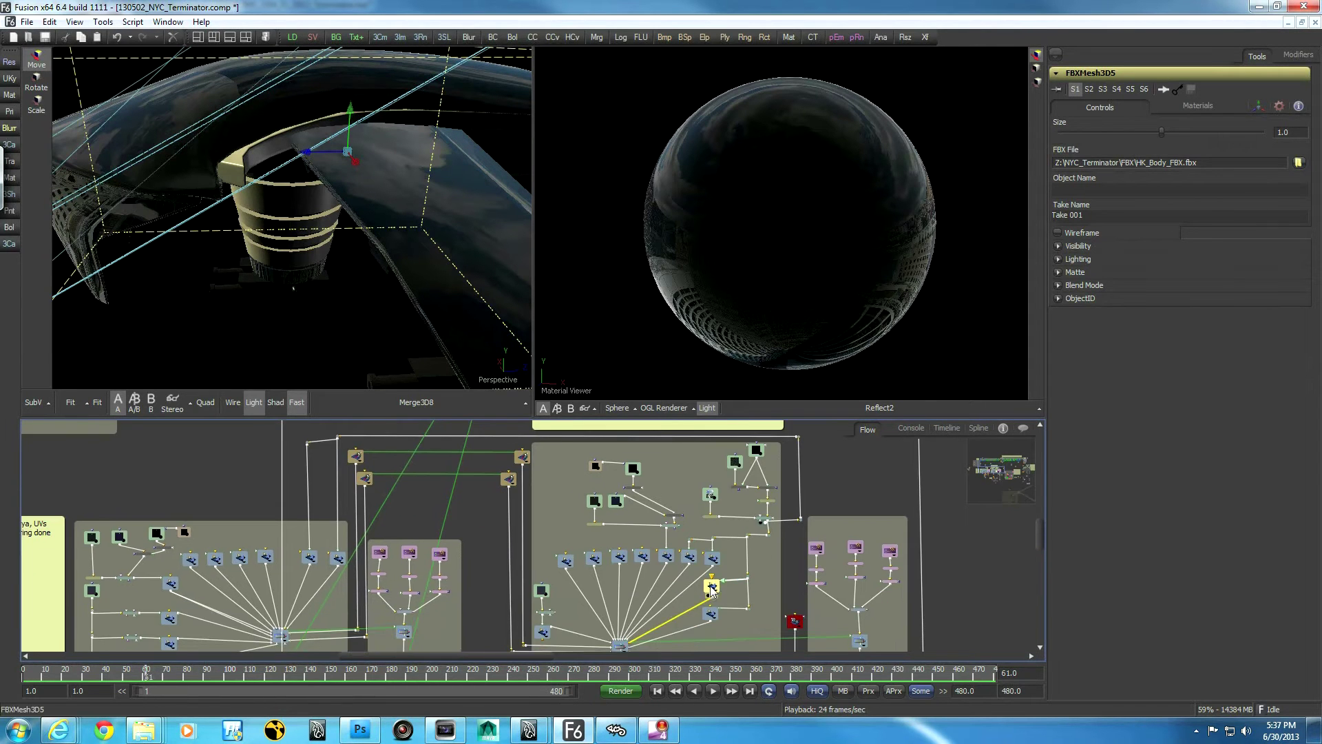
pyautogui.moveTo(711, 591); pyautogui.dragTo(344, 281)
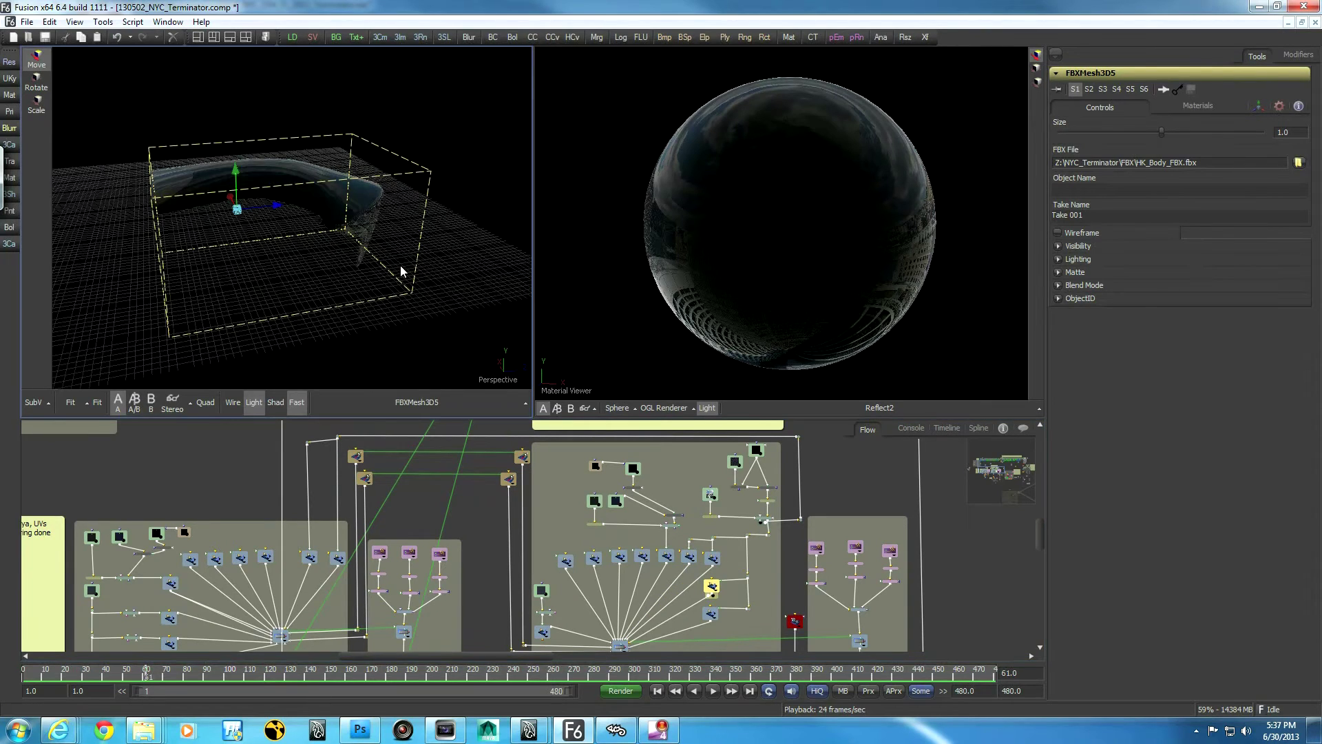
pyautogui.keyDown('alt'); pyautogui.moveTo(414, 252); pyautogui.dragTo(310, 254, button='middle'); pyautogui.keyUp('alt')
pyautogui.keyDown('alt'); pyautogui.moveTo(386, 287); pyautogui.dragTo(537, 279, button='middle'); pyautogui.keyUp('alt')
# Display the engine mesh FBXMesh3D10 in the first viewer and examine its reflective panels up close
pyautogui.moveTo(689, 556); pyautogui.dragTo(361, 348)
pyautogui.keyDown('alt'); pyautogui.moveTo(363, 319); pyautogui.dragTo(272, 287, button='middle'); pyautogui.keyUp('alt')
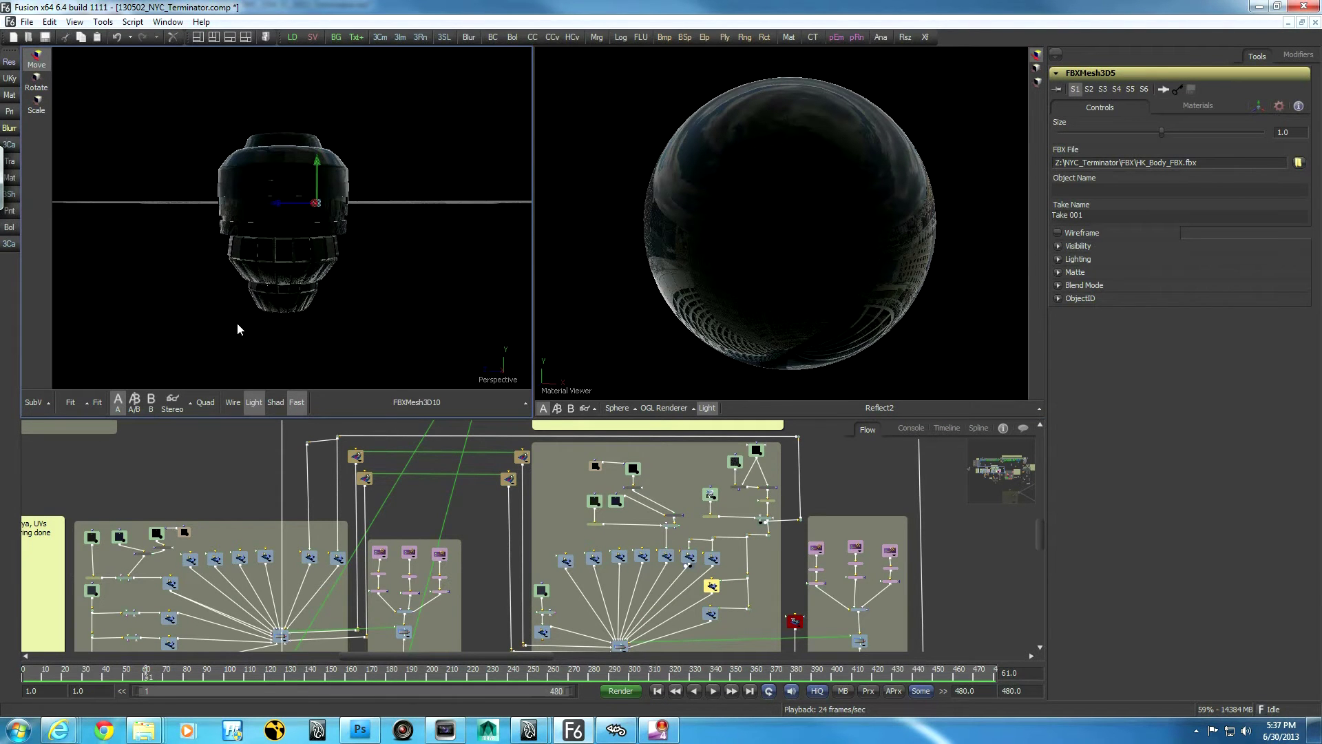
pyautogui.scroll(10, 276, 327)
pyautogui.scroll(1, 307, 329)
pyautogui.keyDown('alt'); pyautogui.moveTo(396, 315); pyautogui.dragTo(405, 312, button='middle'); pyautogui.keyUp('alt')
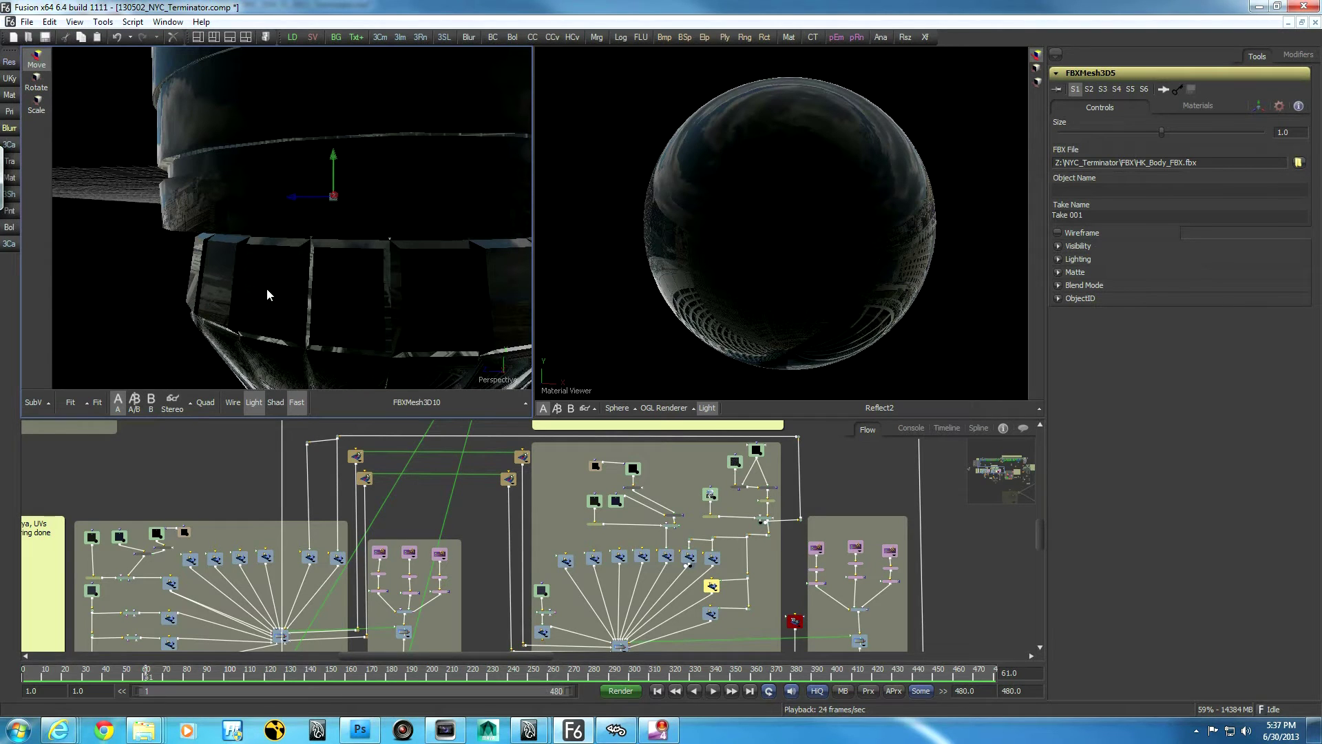
# Select the other drone's Merge3D8_1_1 node, display it in the first viewer and view the whole assembled drone
pyautogui.keyDown('ctrl'); pyautogui.scroll(2, 513, 543); pyautogui.keyUp('ctrl')
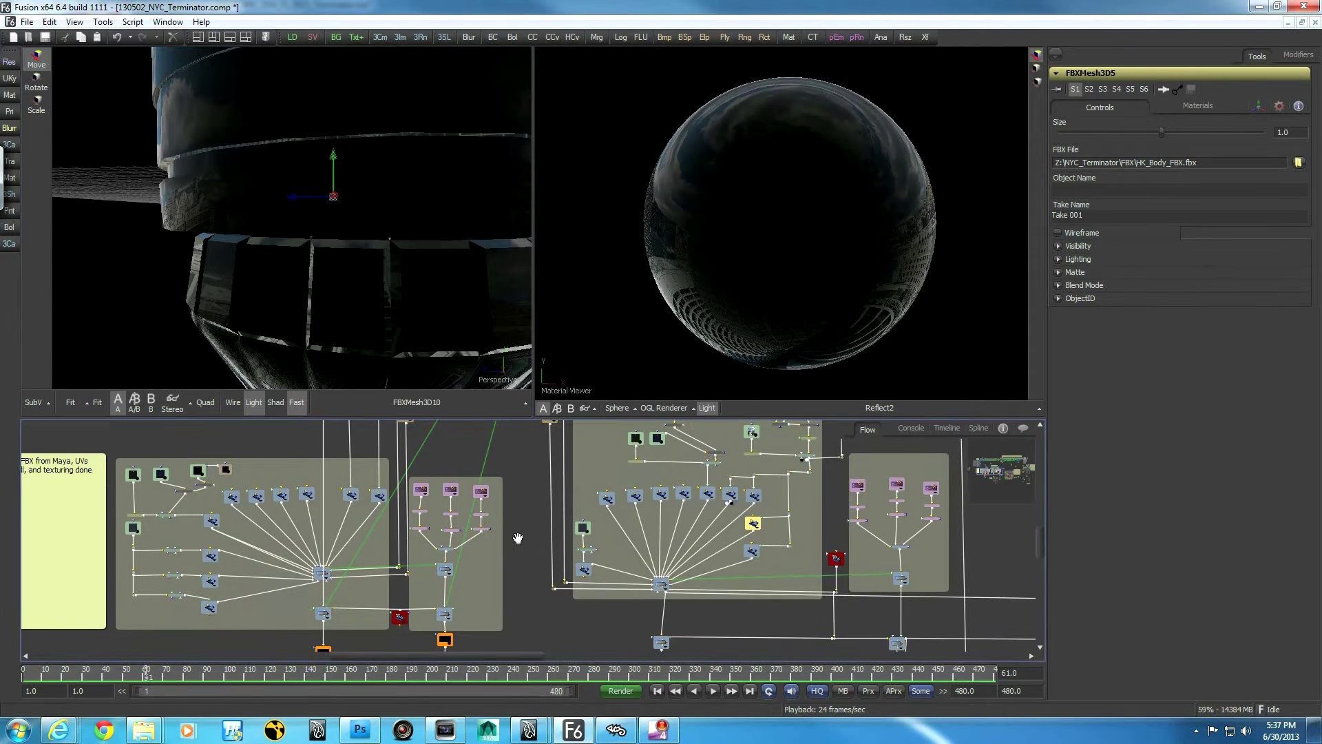
pyautogui.click(325, 571)
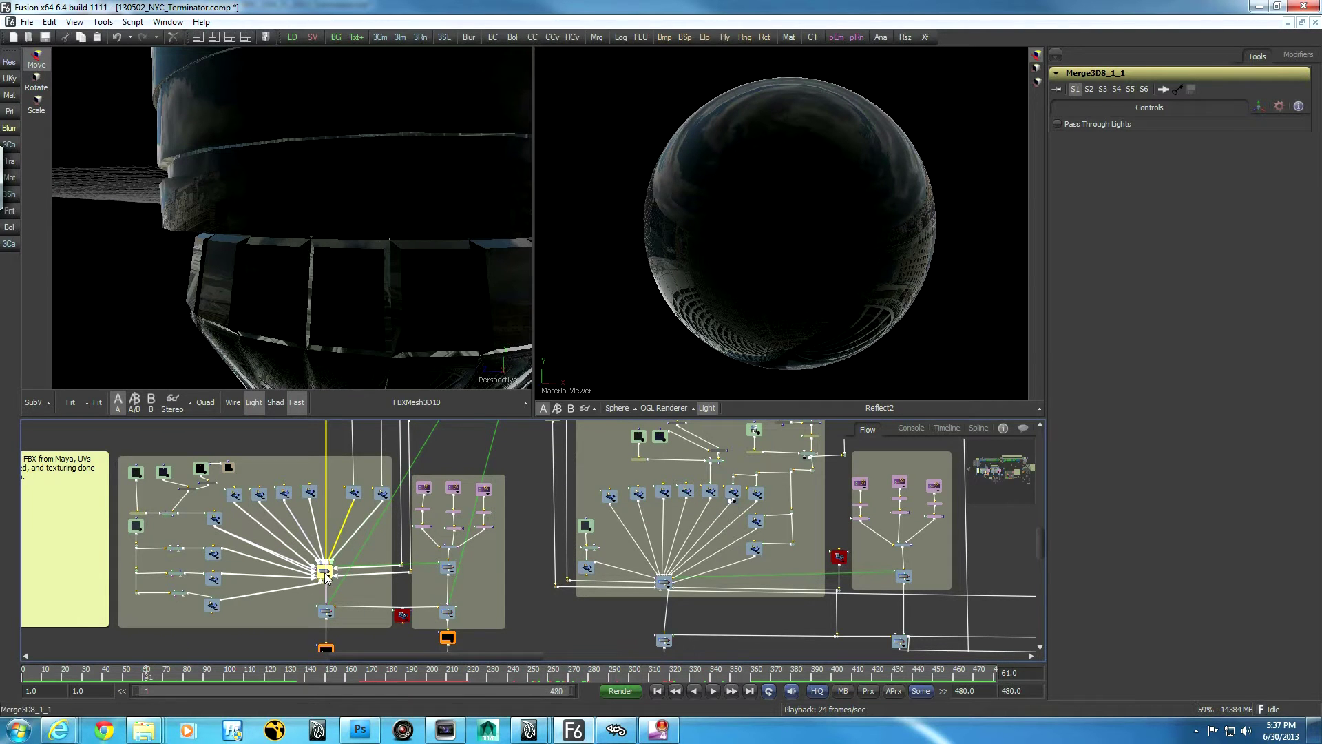
pyautogui.moveTo(324, 575); pyautogui.dragTo(340, 328)
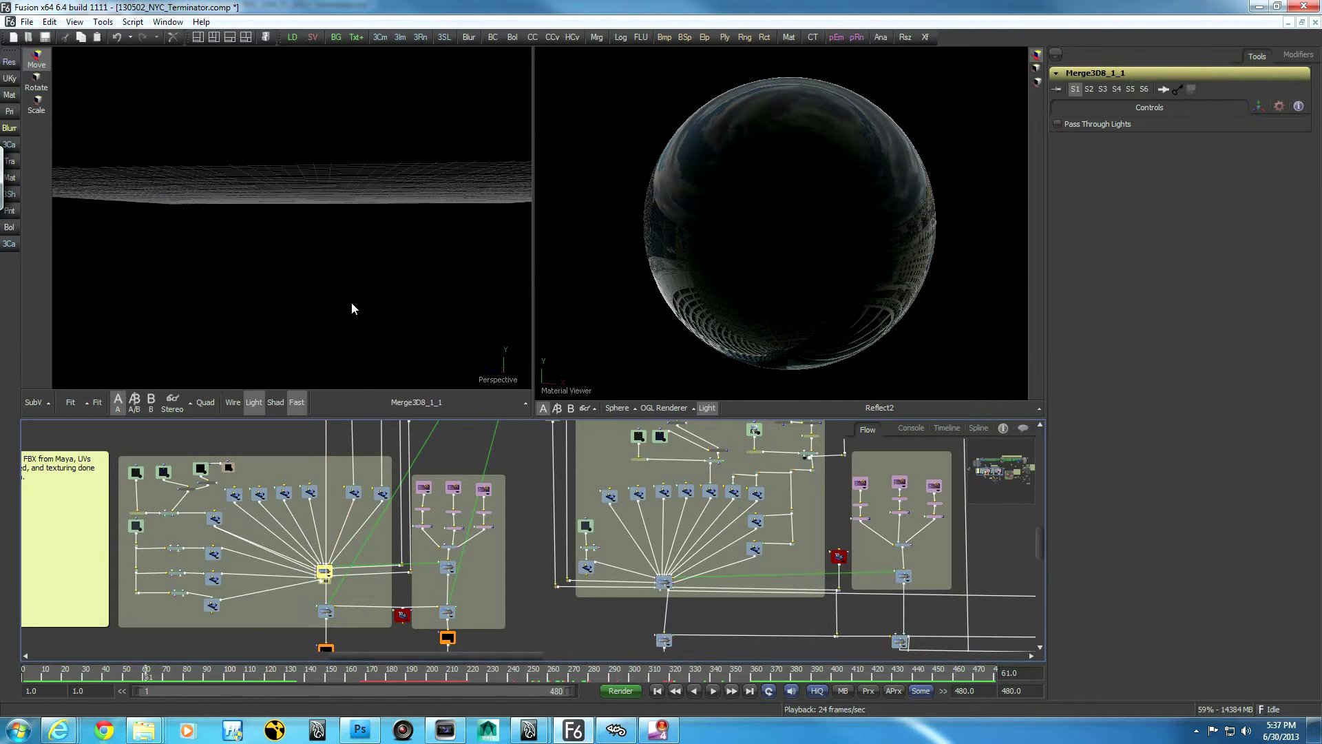
pyautogui.keyDown('alt'); pyautogui.moveTo(375, 298); pyautogui.dragTo(358, 262, button='middle'); pyautogui.keyUp('alt')
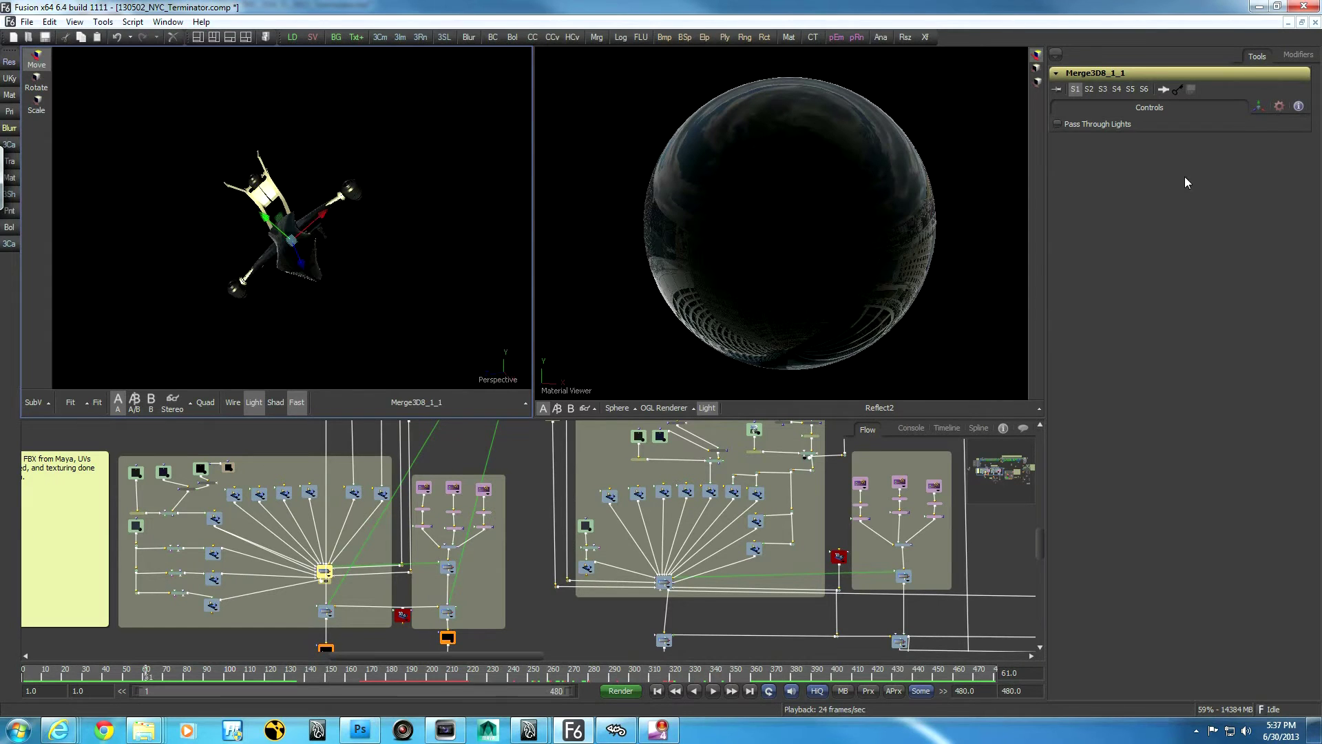
# Show the transform settings of Merge3D8_1_1, and display the other drone's Merge3D8 node in the first viewer at frame 77
pyautogui.click(1259, 107)
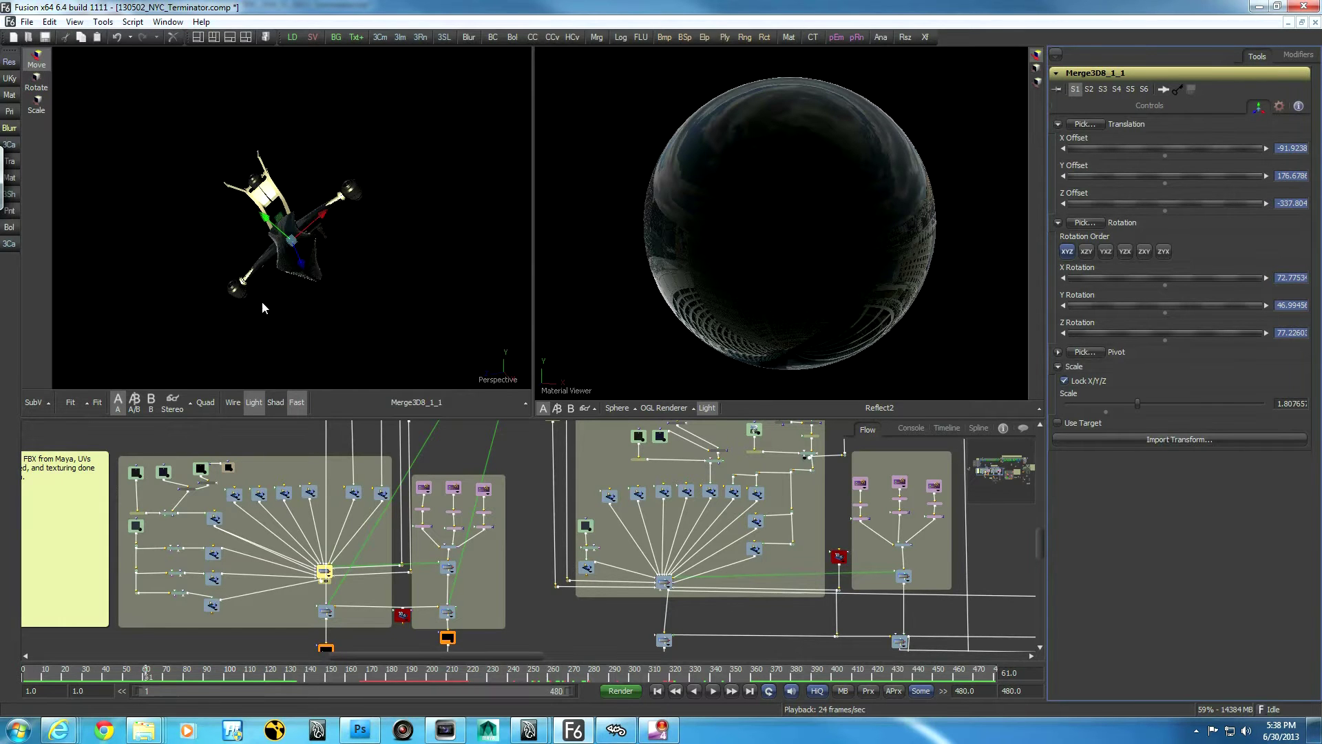
pyautogui.click(662, 591)
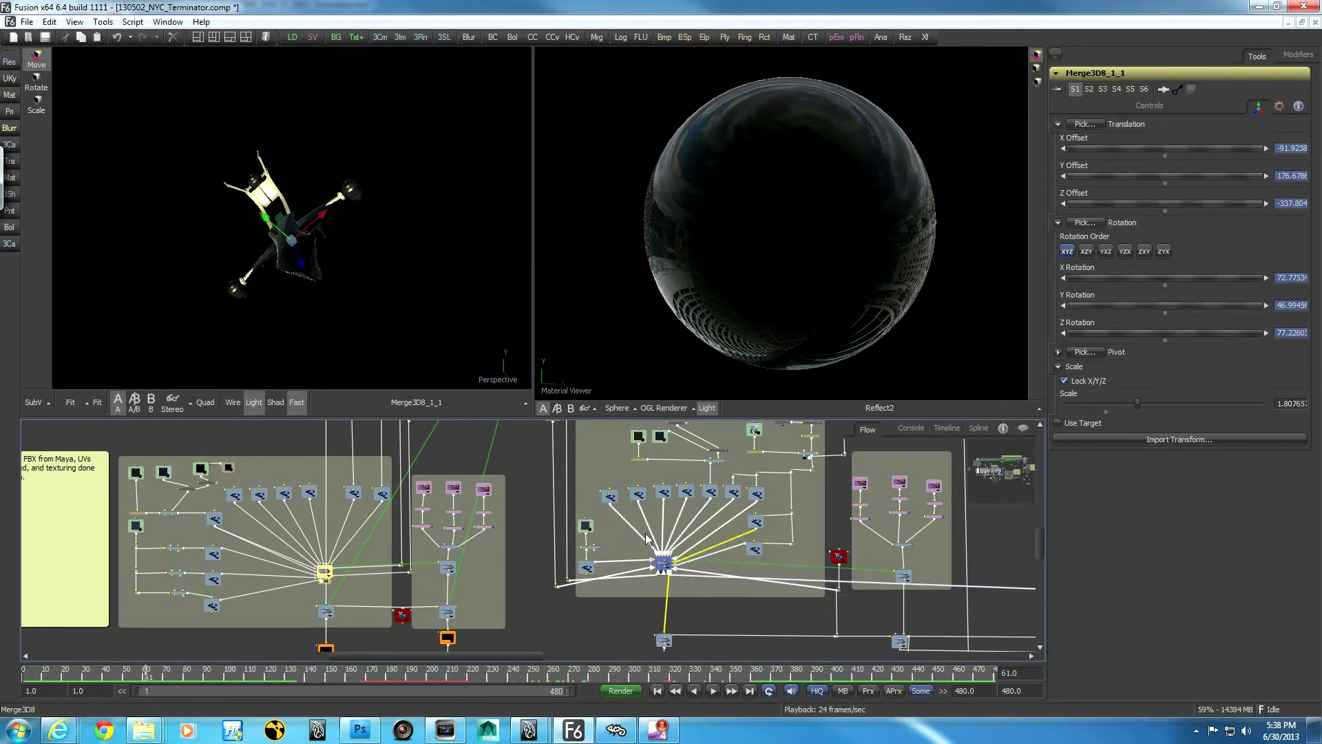
pyautogui.click(663, 585)
pyautogui.keyDown('alt'); pyautogui.moveTo(345, 319); pyautogui.dragTo(265, 315, button='middle'); pyautogui.keyUp('alt')
pyautogui.moveTo(99, 675); pyautogui.dragTo(179, 695)
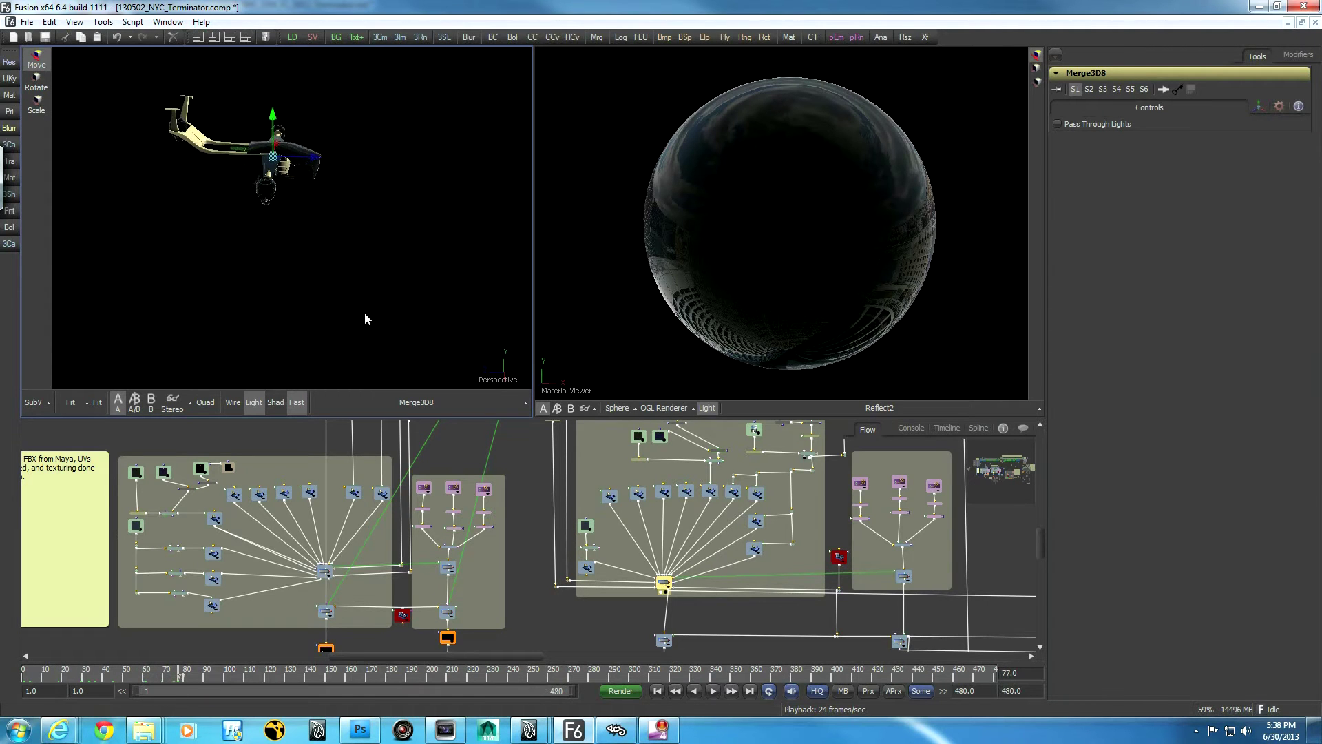
# Show Merge3D8's transform settings and scrub the timeline to frame 61 to check the drone's animation
pyautogui.click(1260, 106)
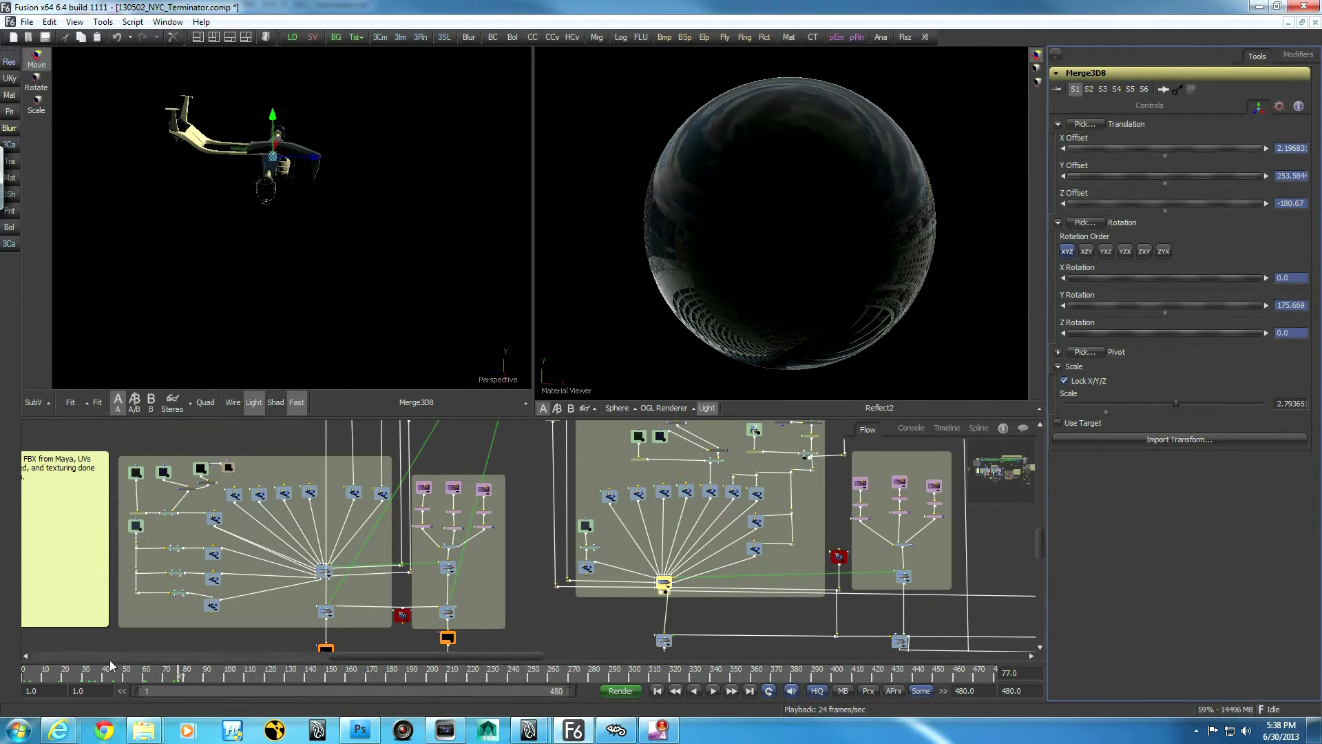
pyautogui.click(82, 674)
pyautogui.moveTo(81, 676); pyautogui.dragTo(108, 682)
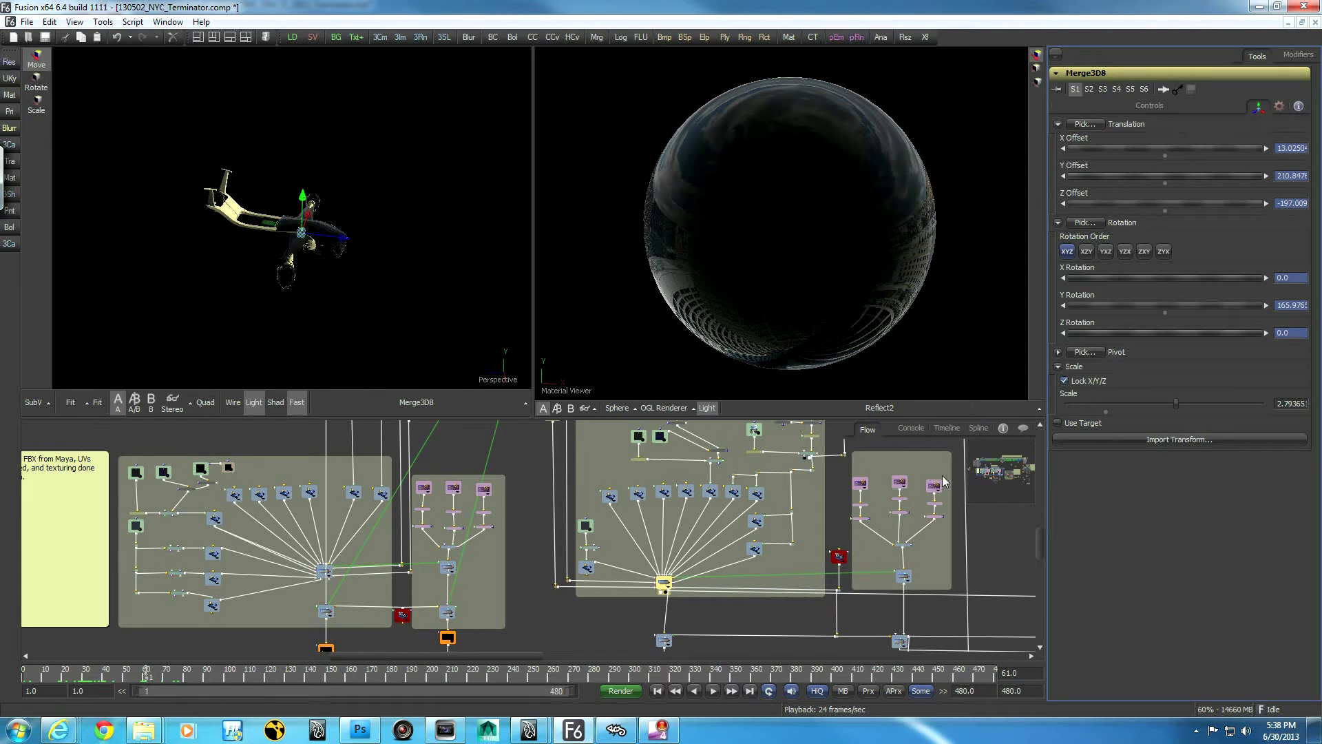
# Display the drone's engine flames from Instance_Merge3D8 in the first viewer, and select that node and the downstream Merge3D11_1
pyautogui.moveTo(904, 582); pyautogui.dragTo(442, 278)
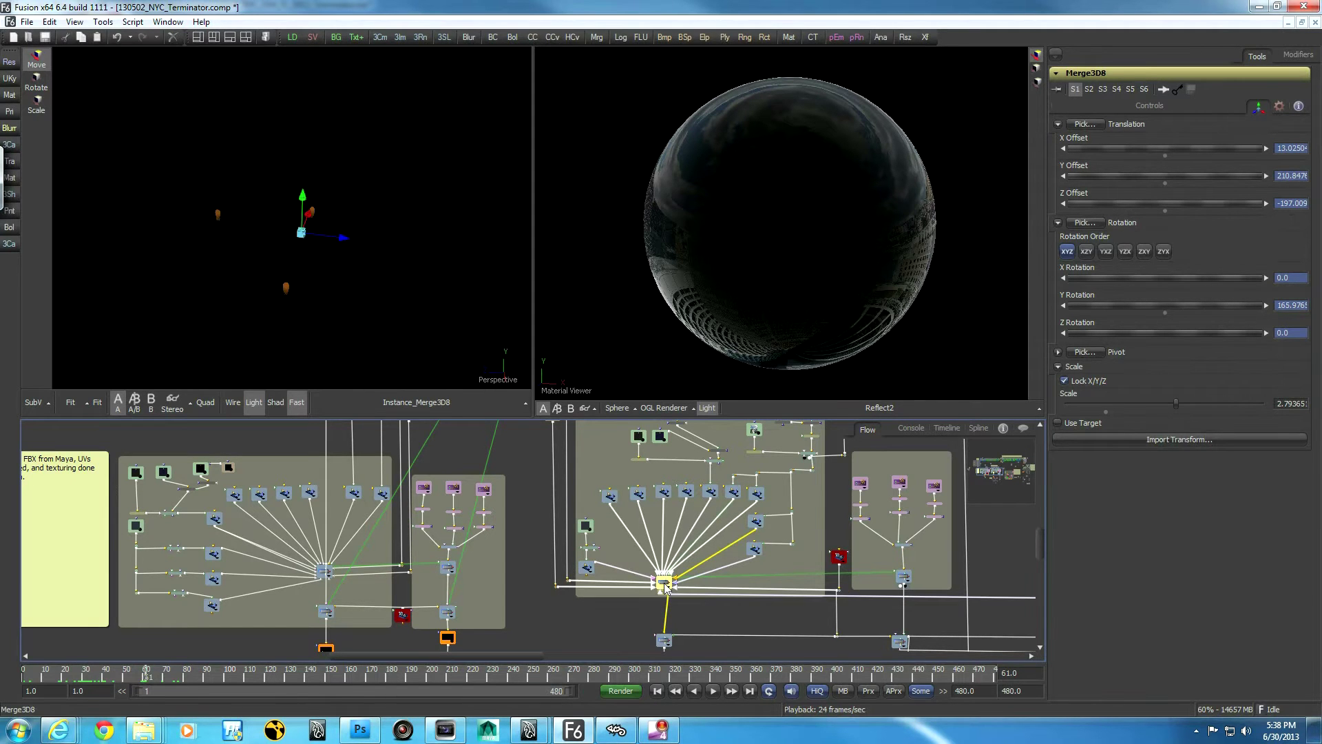
pyautogui.click(904, 577)
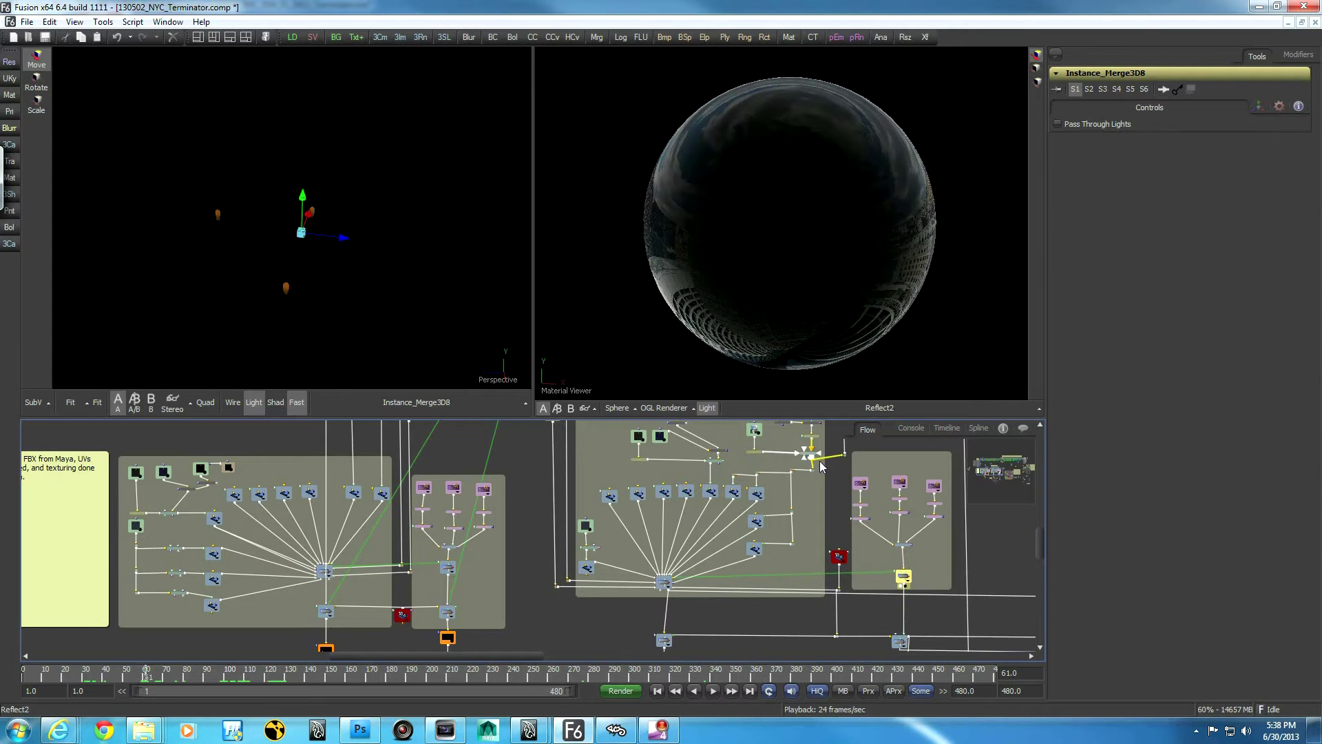
pyautogui.moveTo(942, 586); pyautogui.dragTo(904, 507, button='middle')
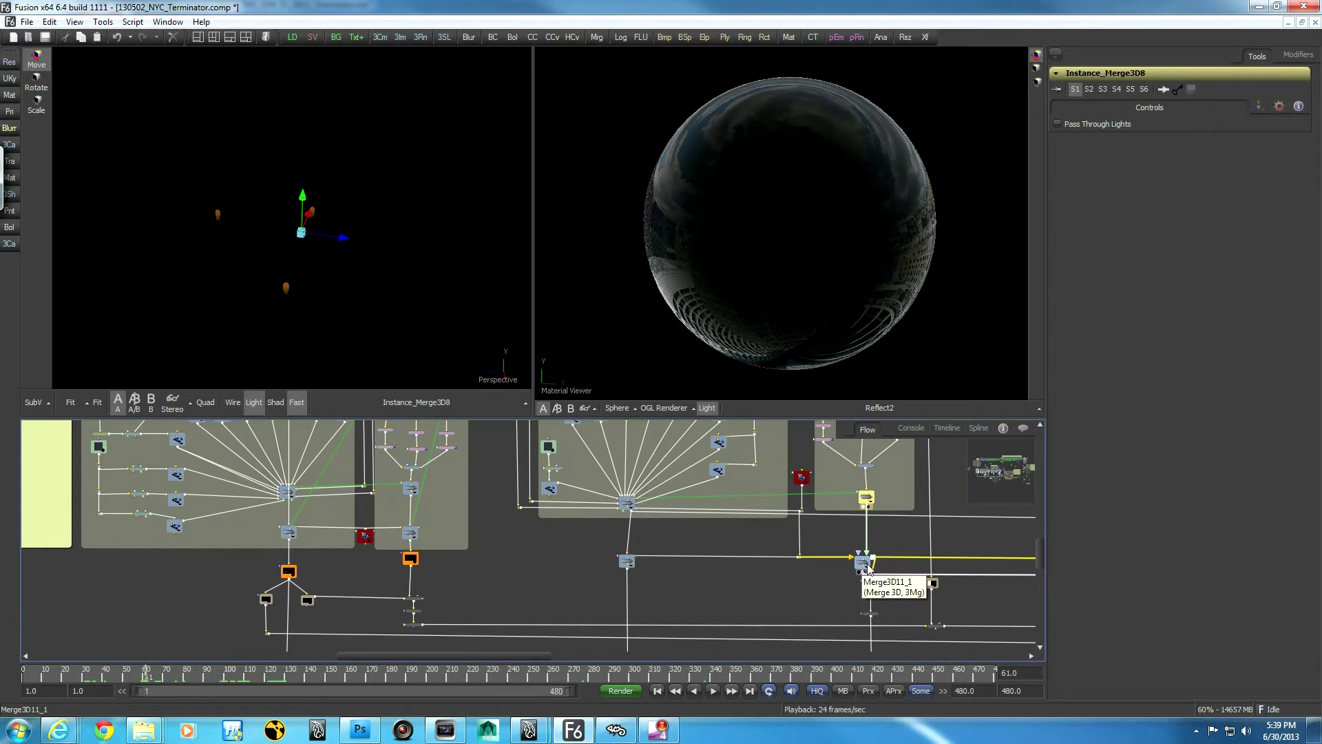
pyautogui.click(863, 563)
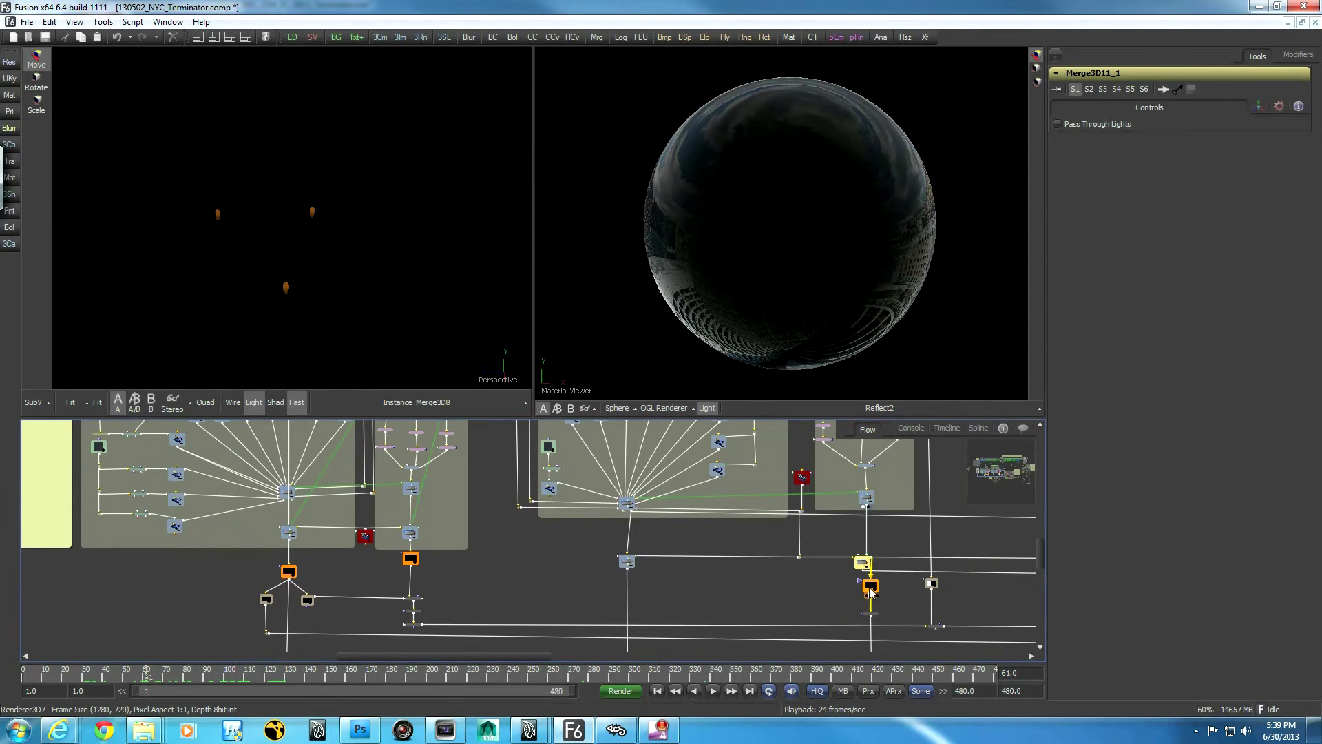
# Compare the engine flames at frame 110 in the first viewer, from the raw Renderer3D7 output to the Glow1 result
pyautogui.moveTo(871, 589); pyautogui.dragTo(329, 300)
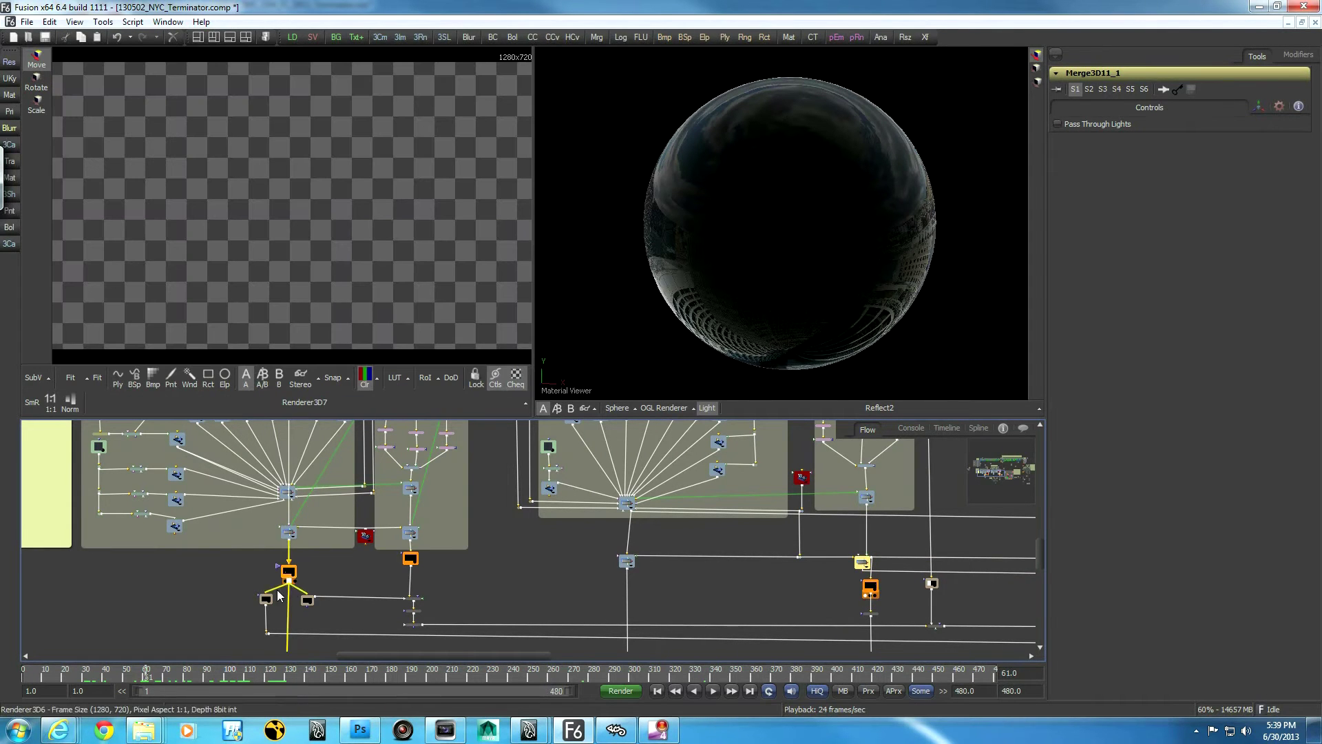
pyautogui.moveTo(146, 676); pyautogui.dragTo(245, 688)
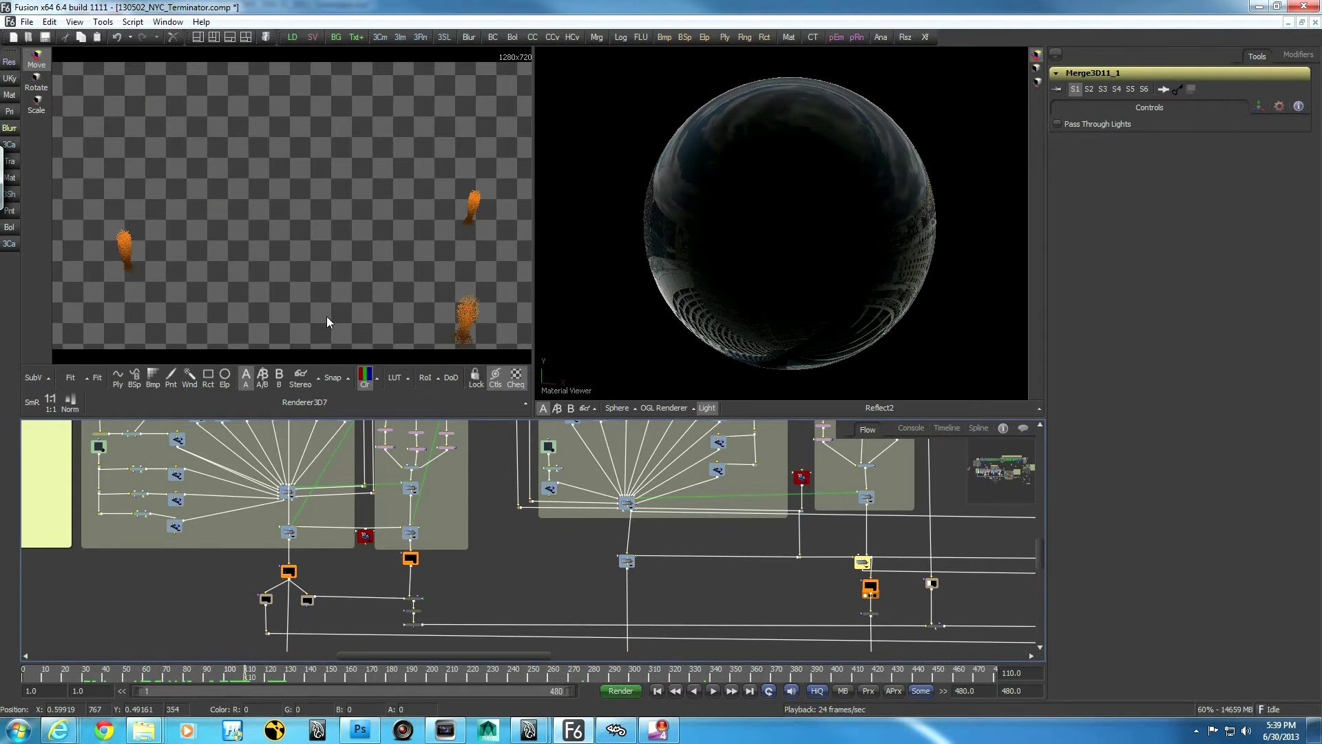
pyautogui.moveTo(831, 605); pyautogui.dragTo(774, 552, button='middle')
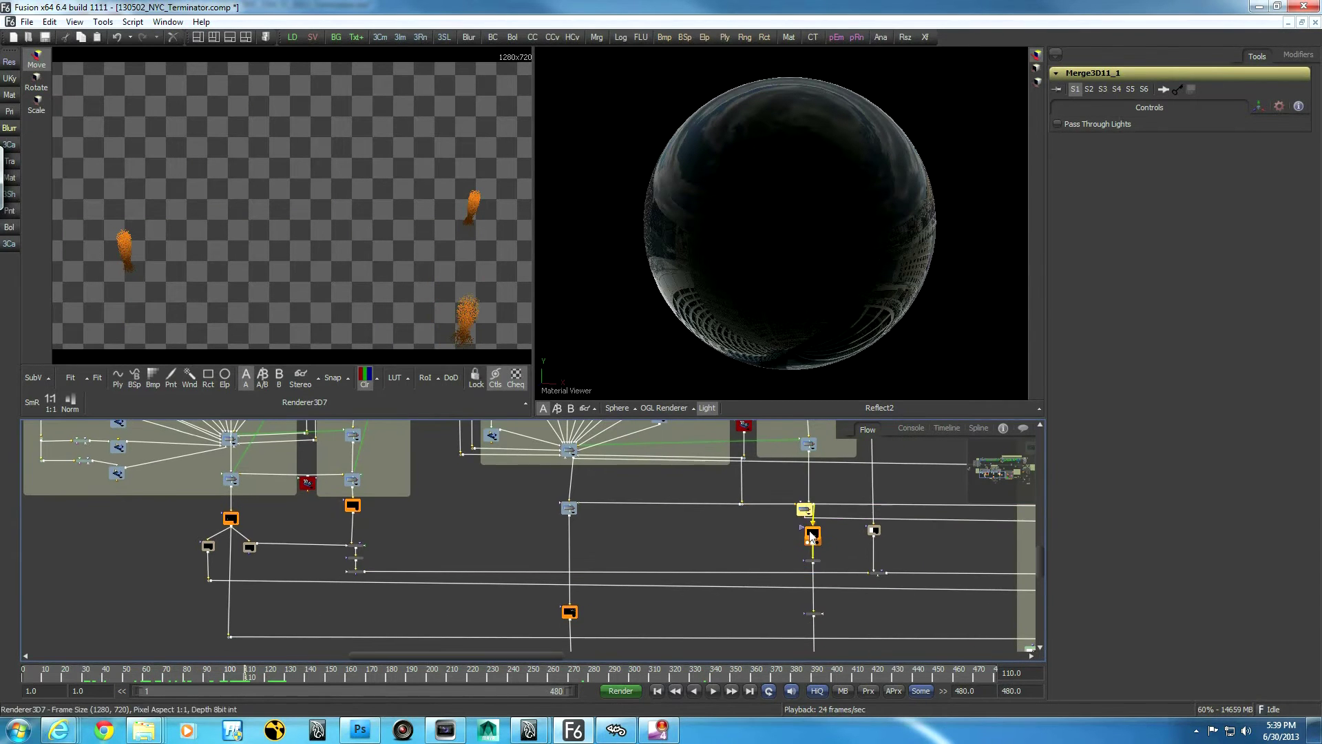
pyautogui.click(813, 612)
pyautogui.press('1')
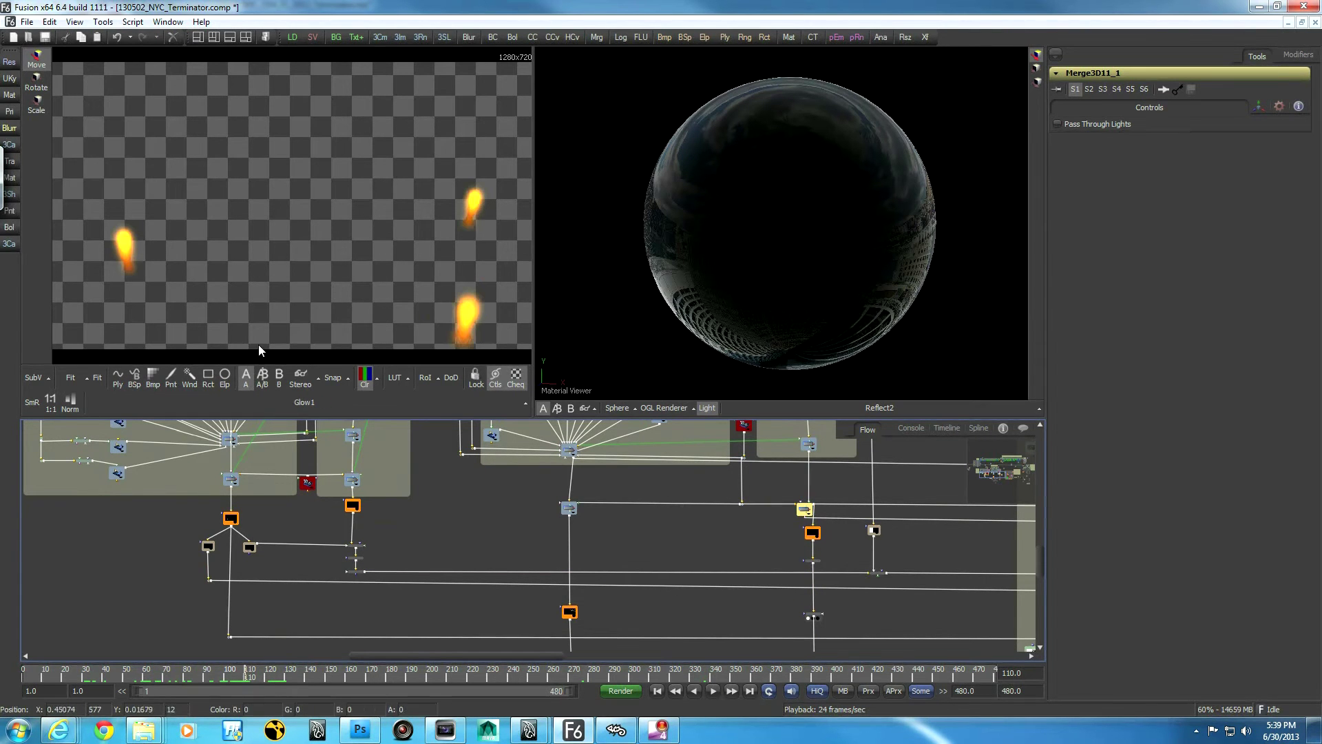
# Display MatteControl8 beside the edge-blur note in the first viewer and view its alpha channel
pyautogui.moveTo(660, 572); pyautogui.dragTo(625, 583, button='middle')
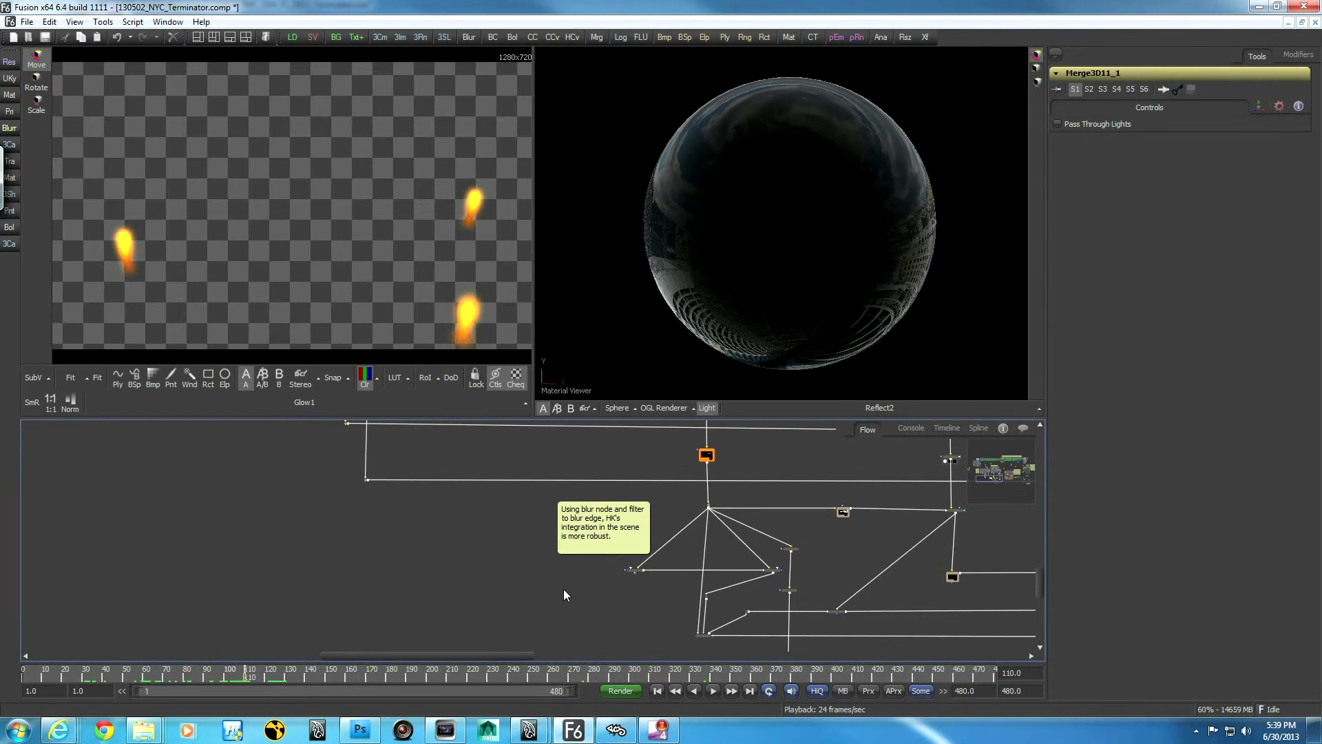
pyautogui.keyDown('ctrl'); pyautogui.scroll(3, 563, 592); pyautogui.keyUp('ctrl')
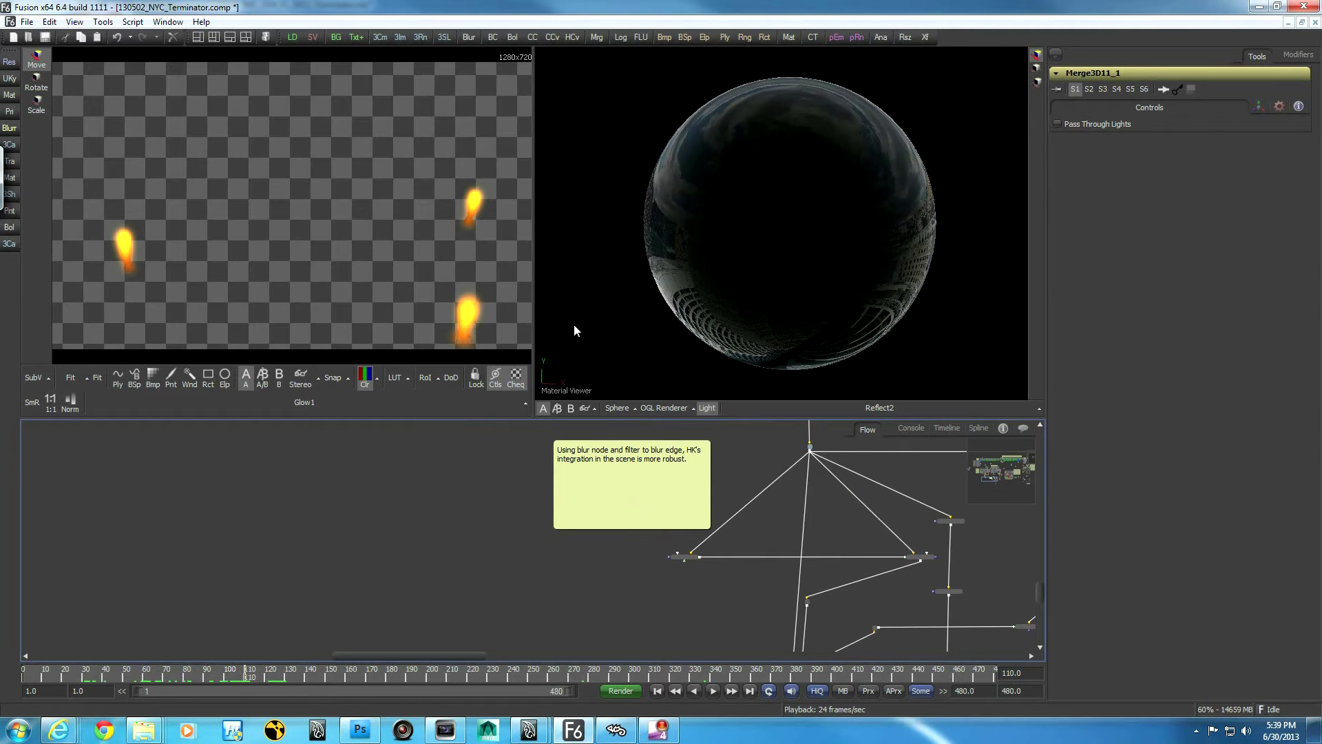
pyautogui.moveTo(766, 532); pyautogui.dragTo(682, 574, button='middle')
pyautogui.moveTo(832, 604); pyautogui.dragTo(393, 292)
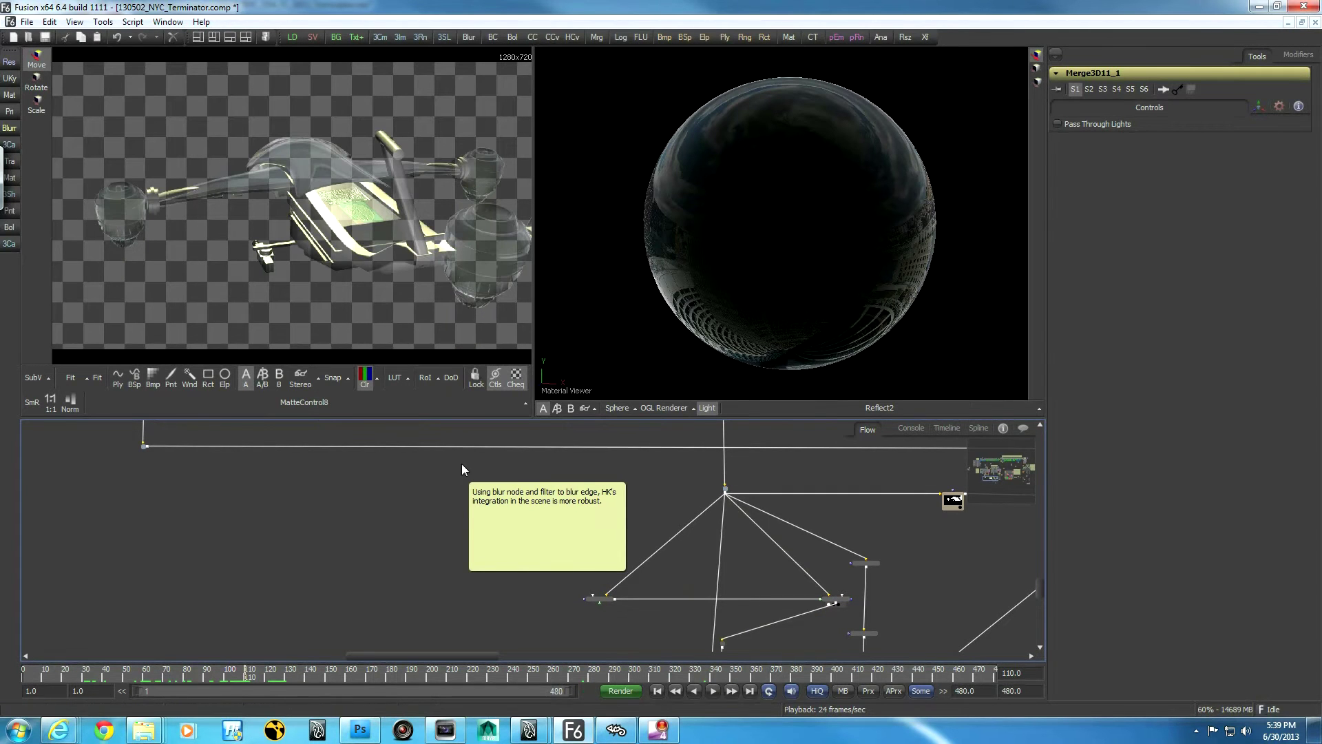
pyautogui.click(364, 377)
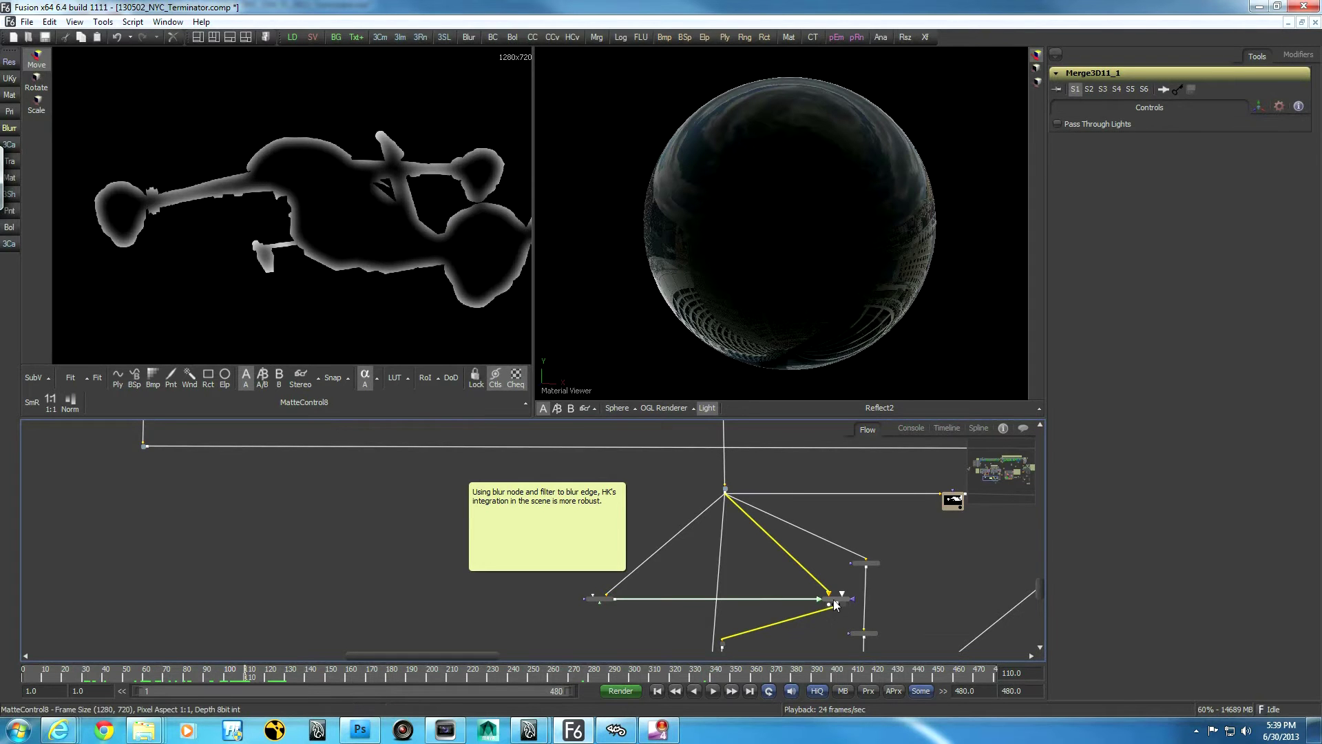
# Display the drone's Merge5 result in color in the first viewer to check the softened edges
pyautogui.moveTo(824, 612); pyautogui.dragTo(812, 549, button='middle')
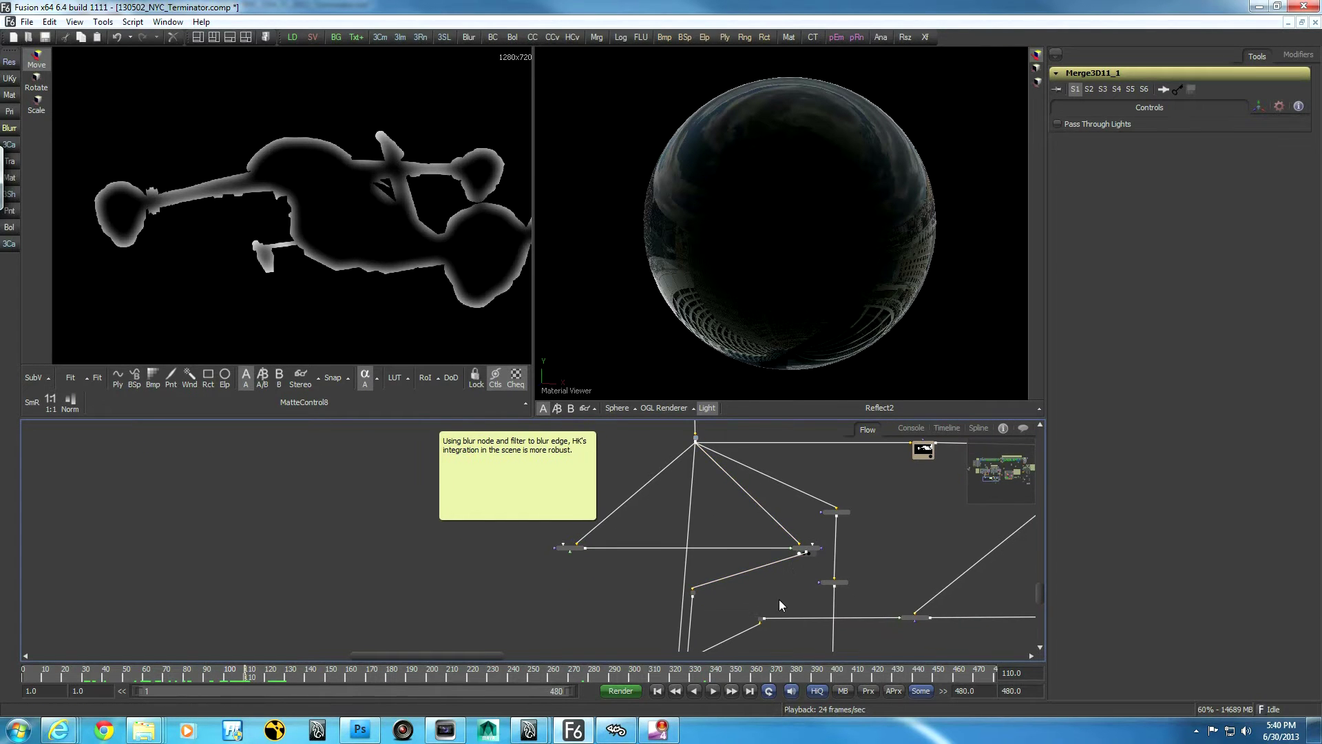
pyautogui.moveTo(783, 599); pyautogui.dragTo(754, 521, button='middle')
pyautogui.moveTo(660, 586); pyautogui.dragTo(309, 274)
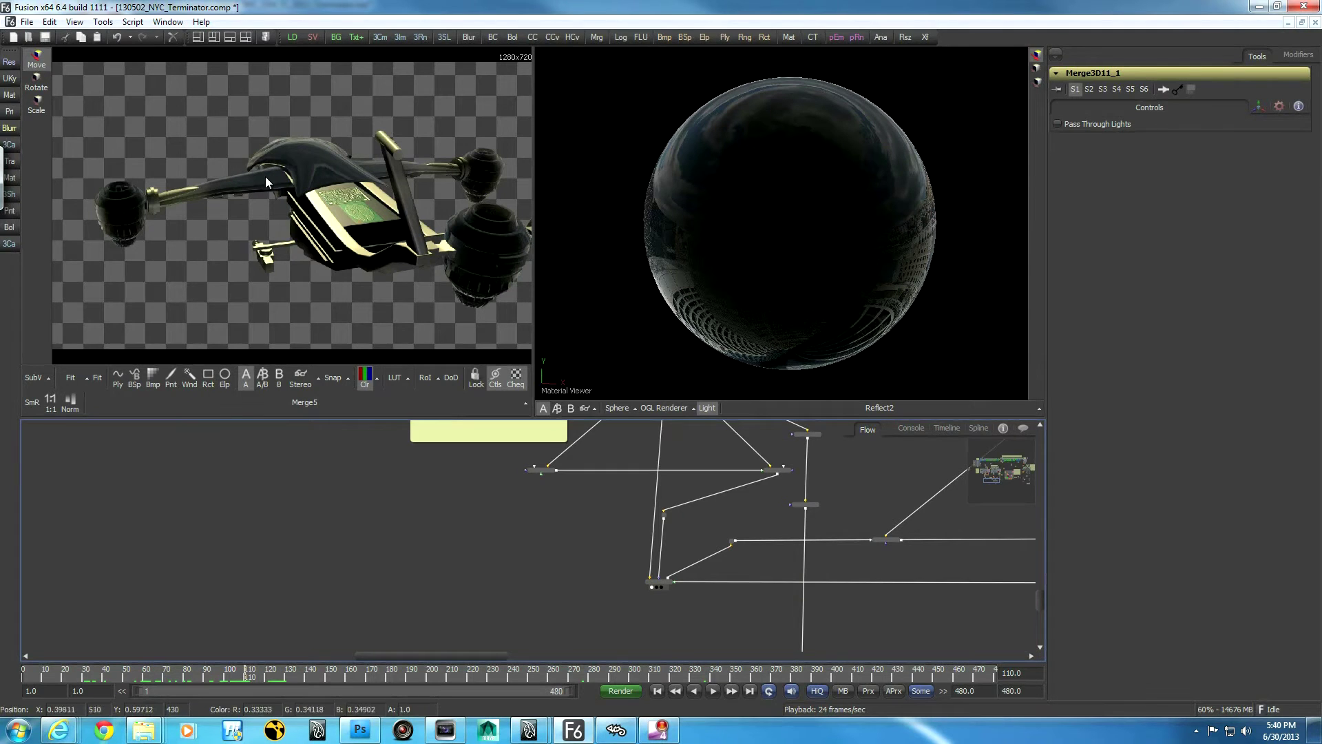
# Display BrightnessContrast3 in the first viewer and examine the drone's outline in the alpha channel
pyautogui.moveTo(533, 483); pyautogui.dragTo(500, 579, button='middle')
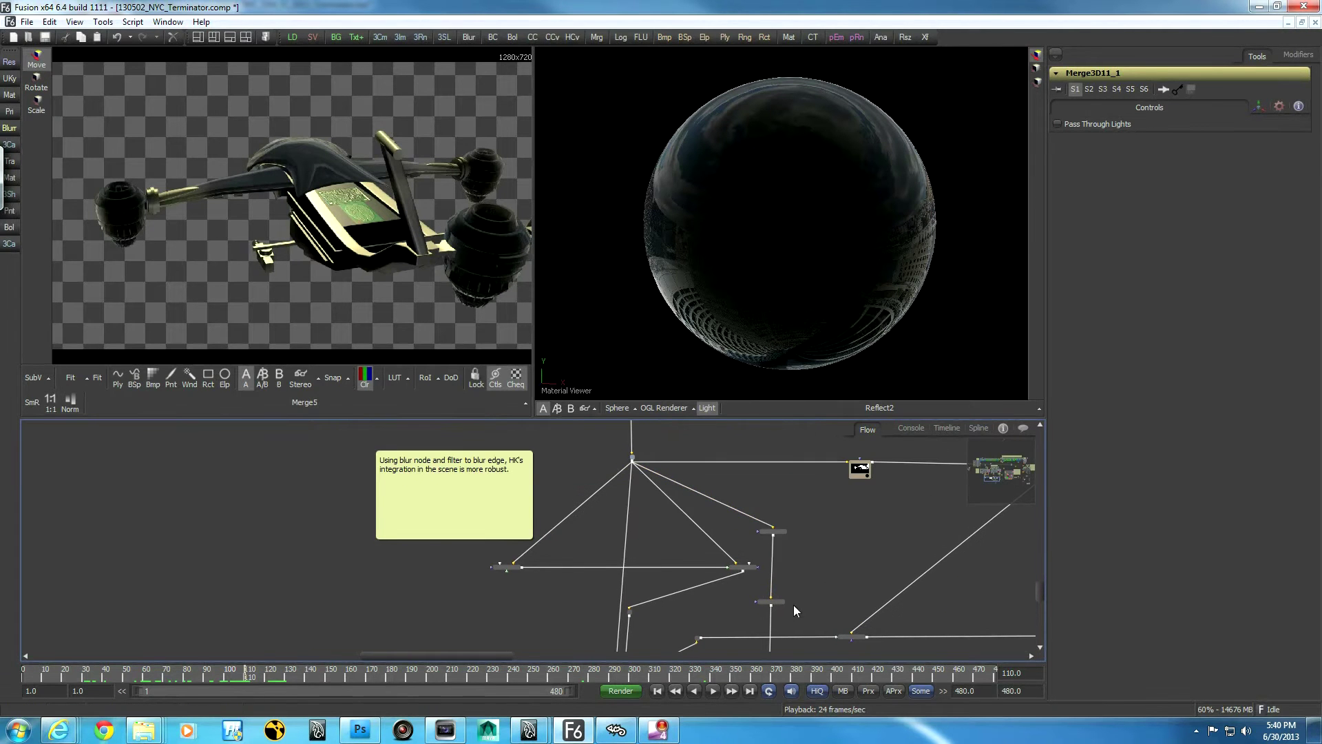
pyautogui.moveTo(793, 605); pyautogui.dragTo(782, 555, button='middle')
pyautogui.moveTo(771, 558); pyautogui.dragTo(179, 215)
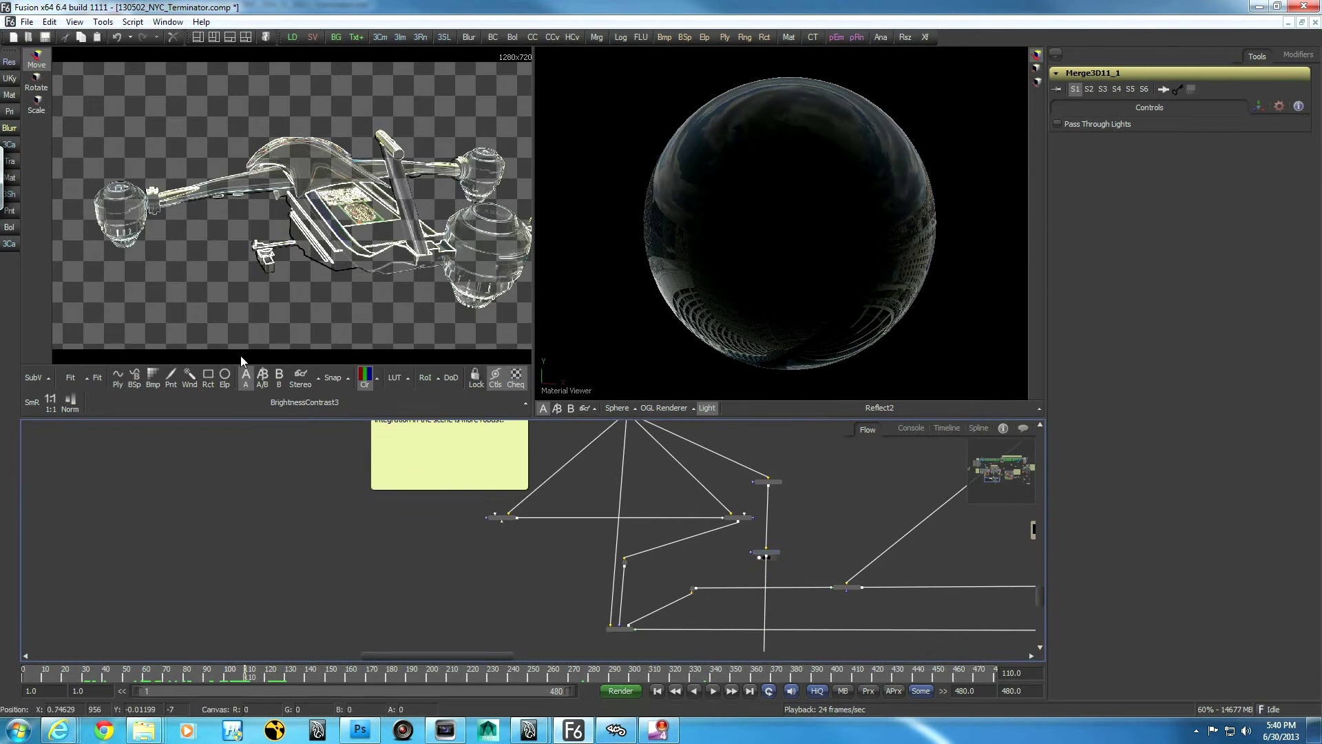
pyautogui.press('a')
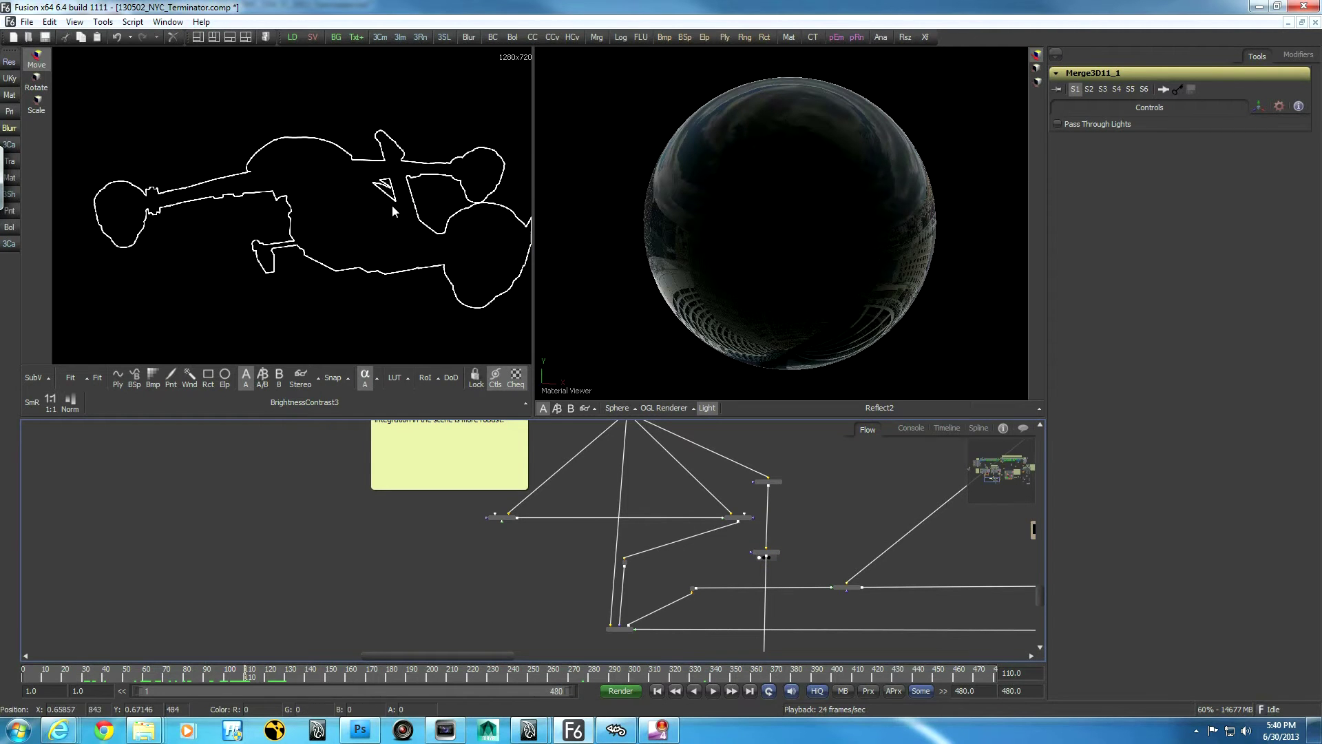
pyautogui.moveTo(399, 245); pyautogui.dragTo(295, 241, button='middle')
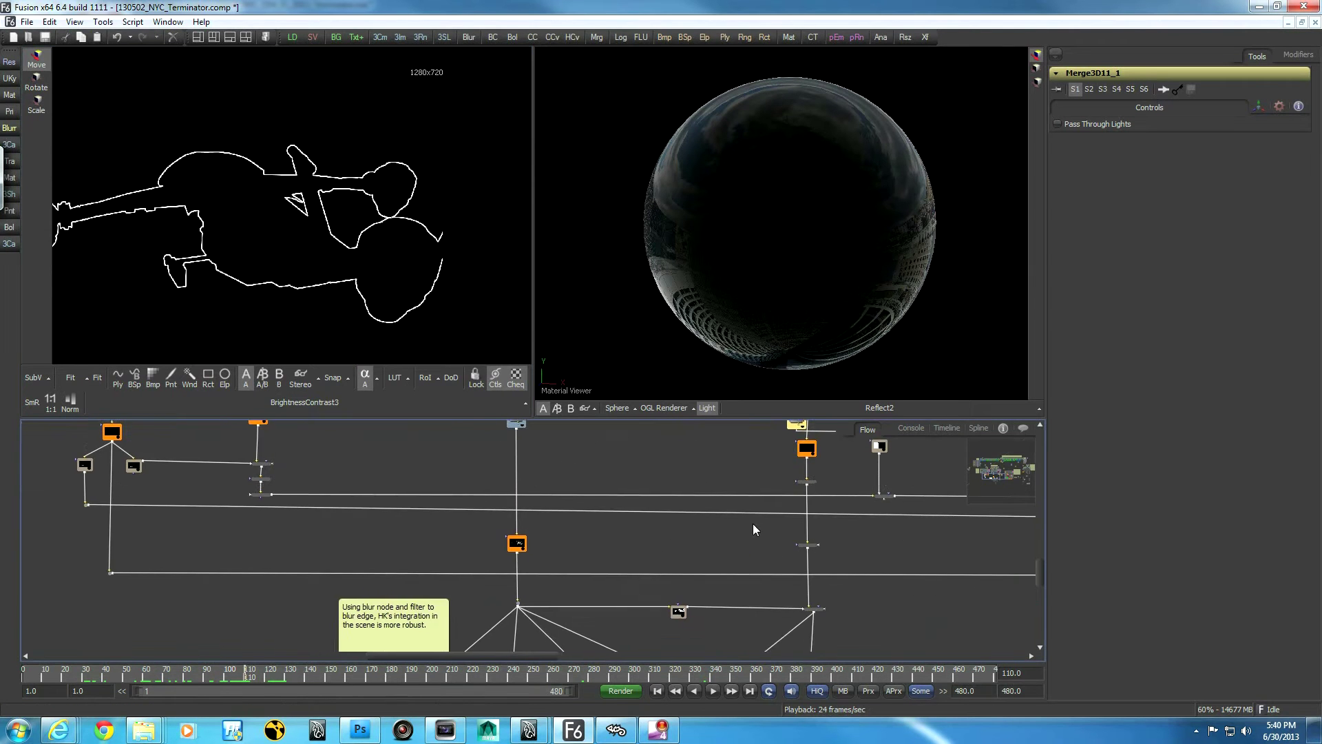
# Display the rendered sequence 130617_Terminator_NYC####.jpg from Loader5 enlarged in a single-viewer layout
pyautogui.moveTo(753, 525); pyautogui.dragTo(563, 606, button='middle')
pyautogui.moveTo(810, 551); pyautogui.dragTo(596, 505, button='middle')
pyautogui.moveTo(894, 532); pyautogui.dragTo(776, 593, button='middle')
pyautogui.moveTo(919, 596); pyautogui.dragTo(275, 220)
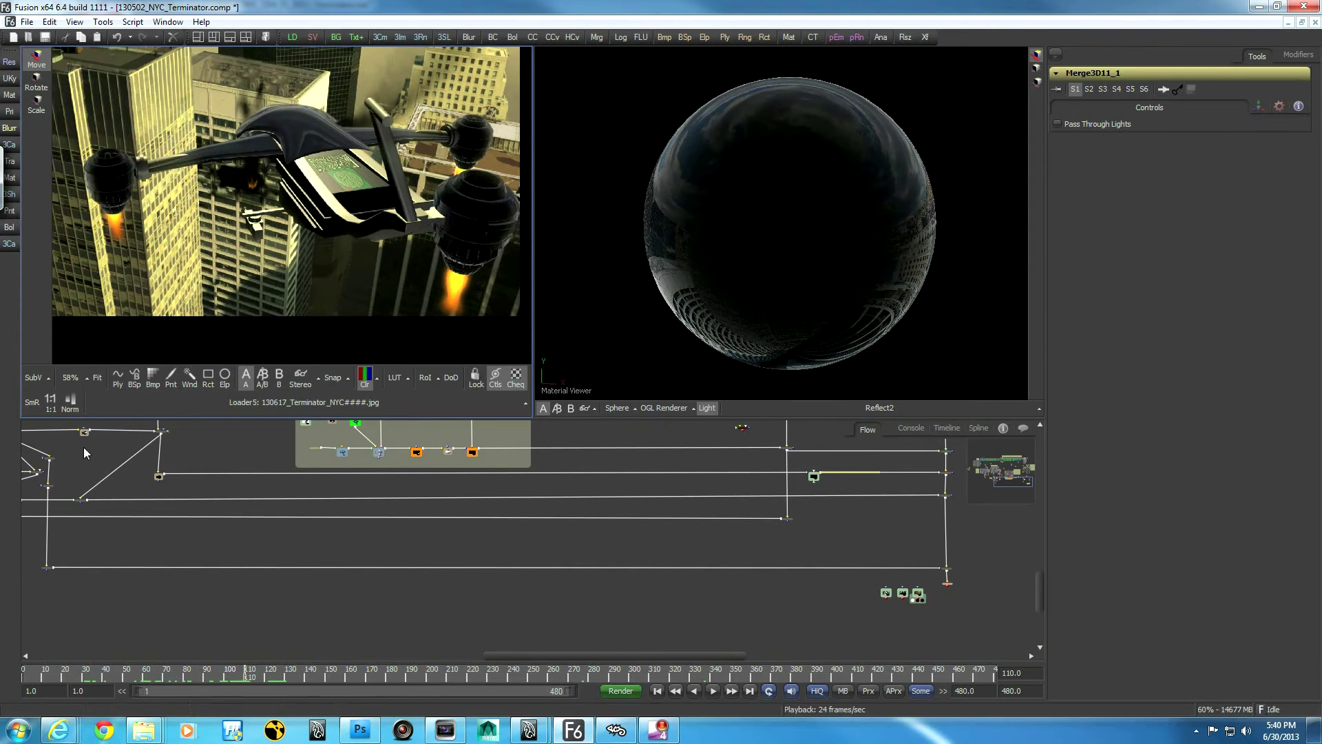
pyautogui.click(230, 36)
pyautogui.keyDown('ctrl'); pyautogui.scroll(5, 460, 334); pyautogui.keyUp('ctrl')
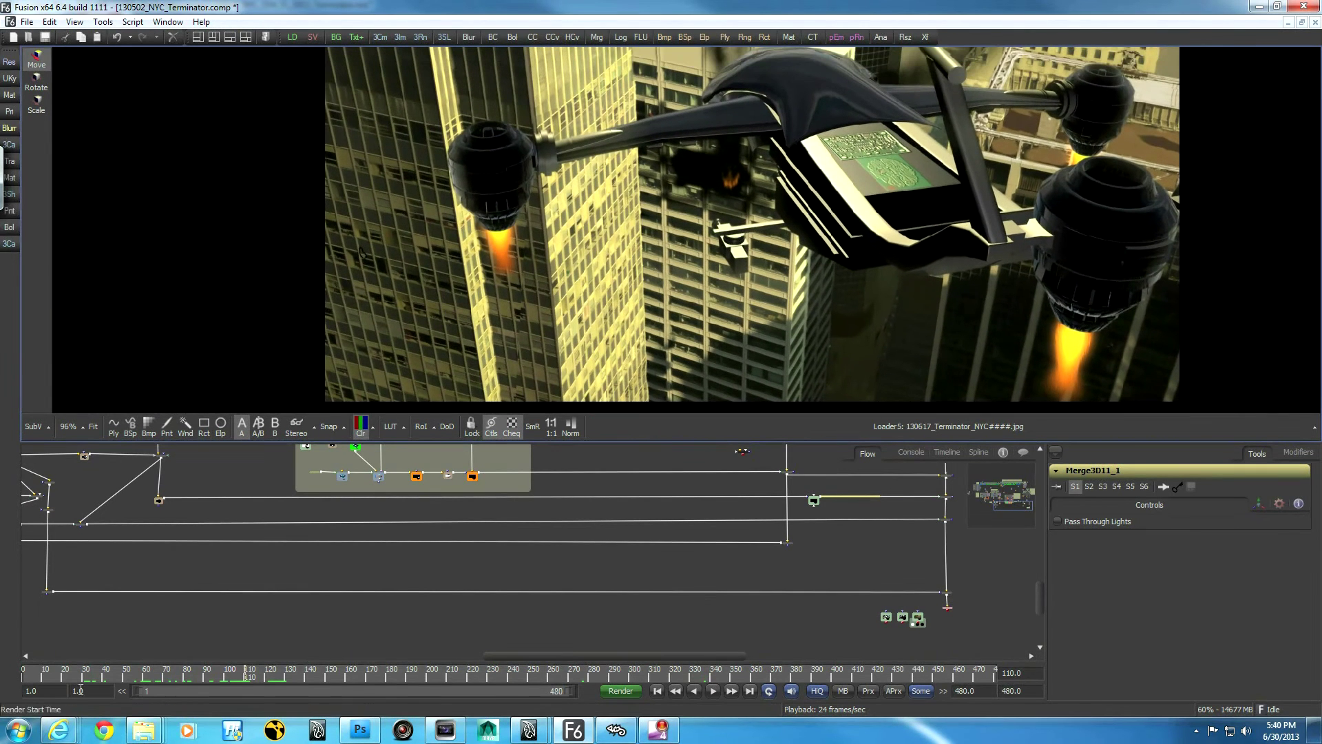
# Scrub the rendered sequence from frame 1 to around frame 61 and back to frame 1
pyautogui.click(5, 677)
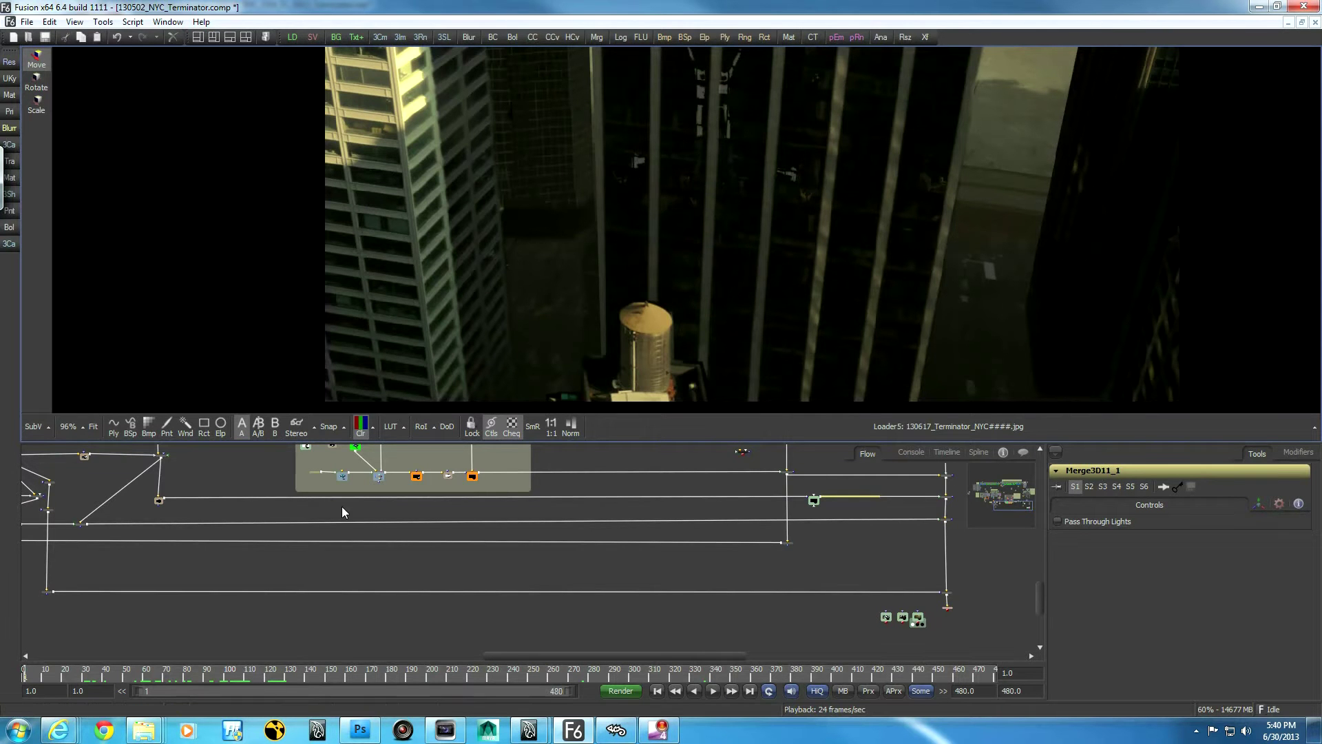
pyautogui.moveTo(42, 678); pyautogui.dragTo(146, 687)
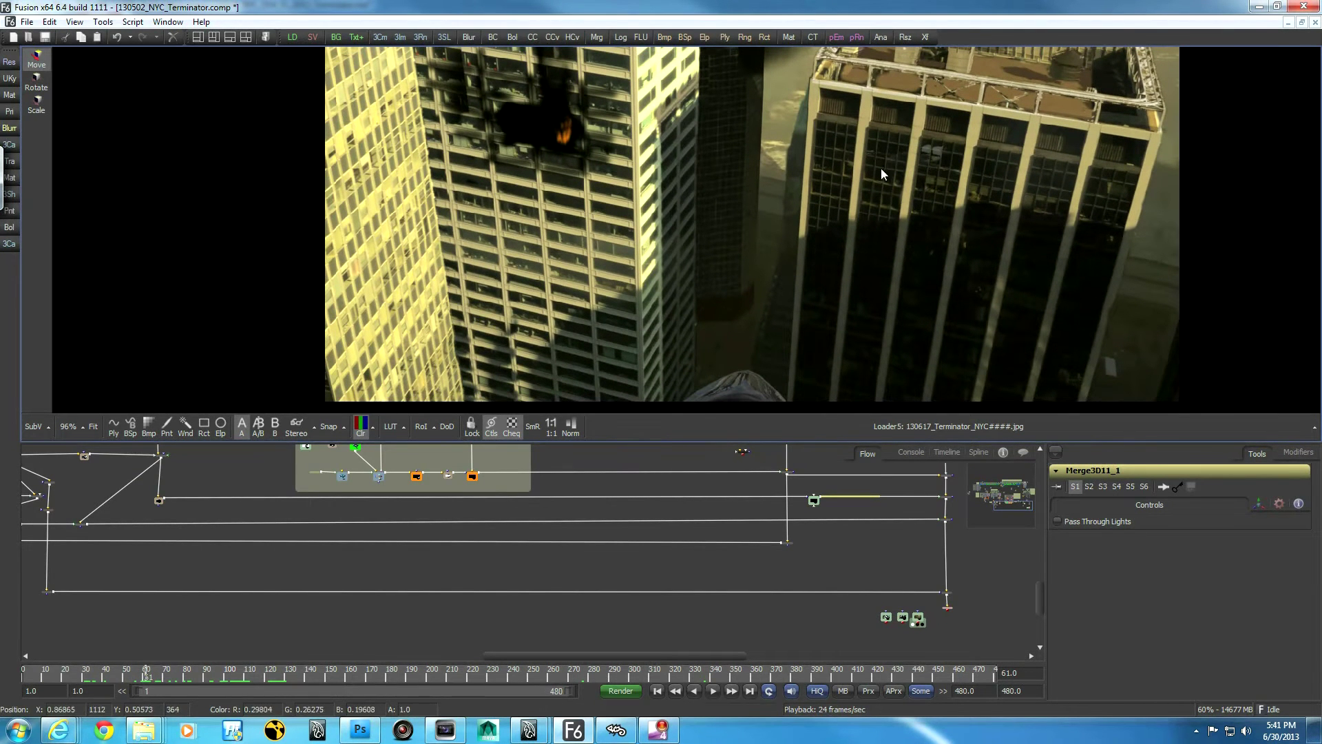
pyautogui.click(141, 675)
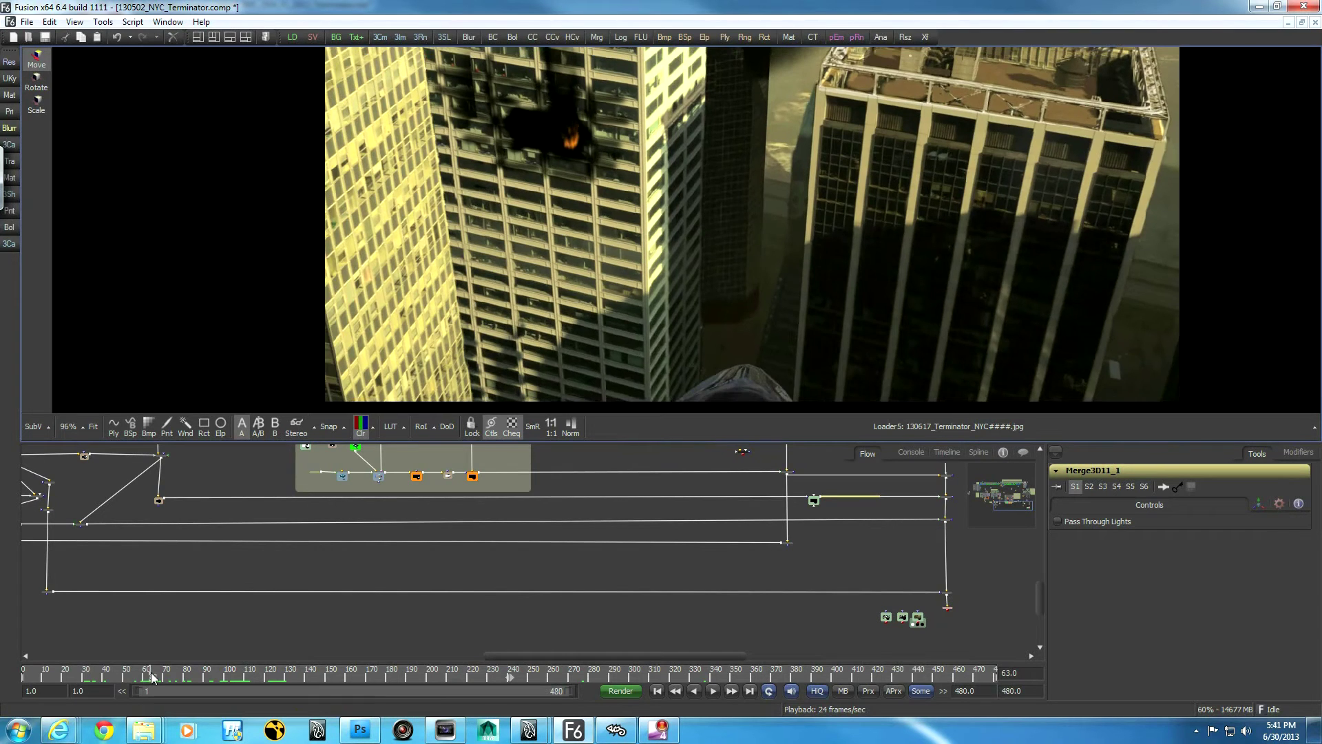
pyautogui.moveTo(137, 678); pyautogui.dragTo(24, 678)
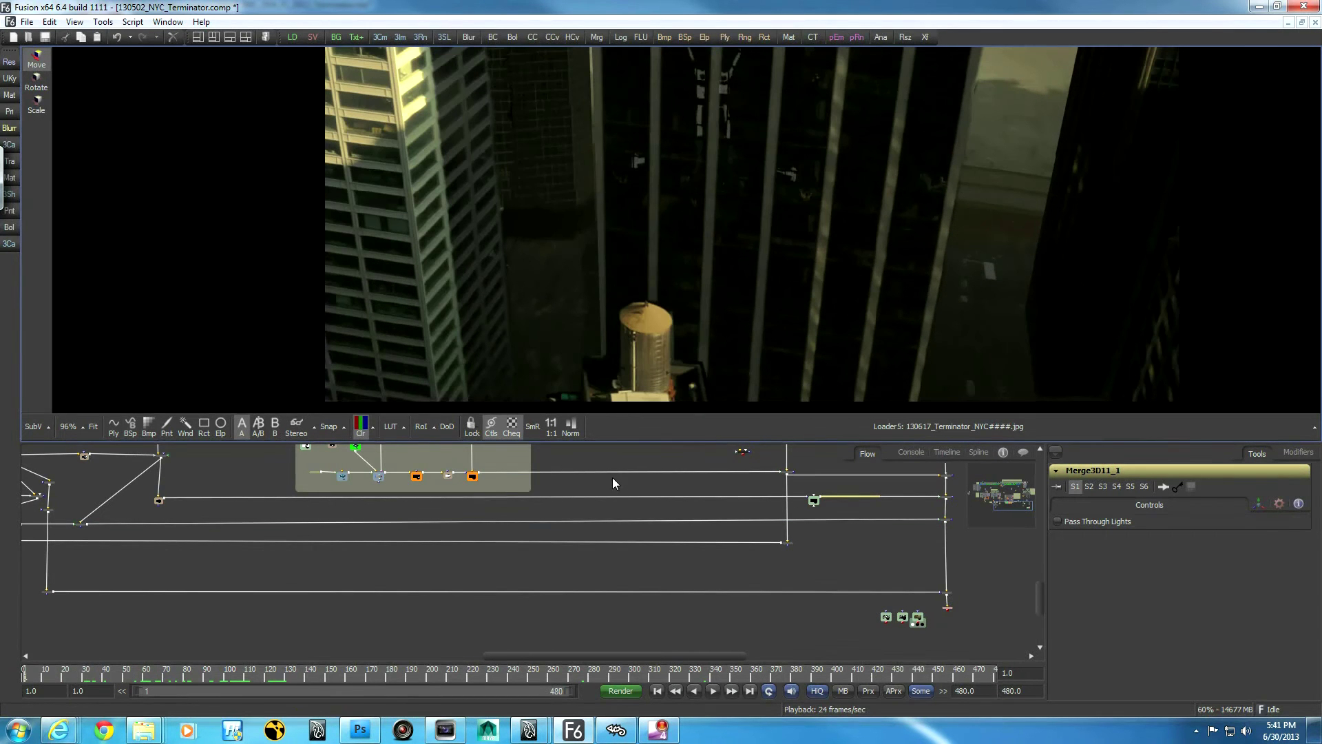
# Restore the two-viewer layout and display the reference image IronMan_HUD.png from the HK drone reflection group in the first viewer
pyautogui.moveTo(519, 474); pyautogui.dragTo(536, 530, button='middle')
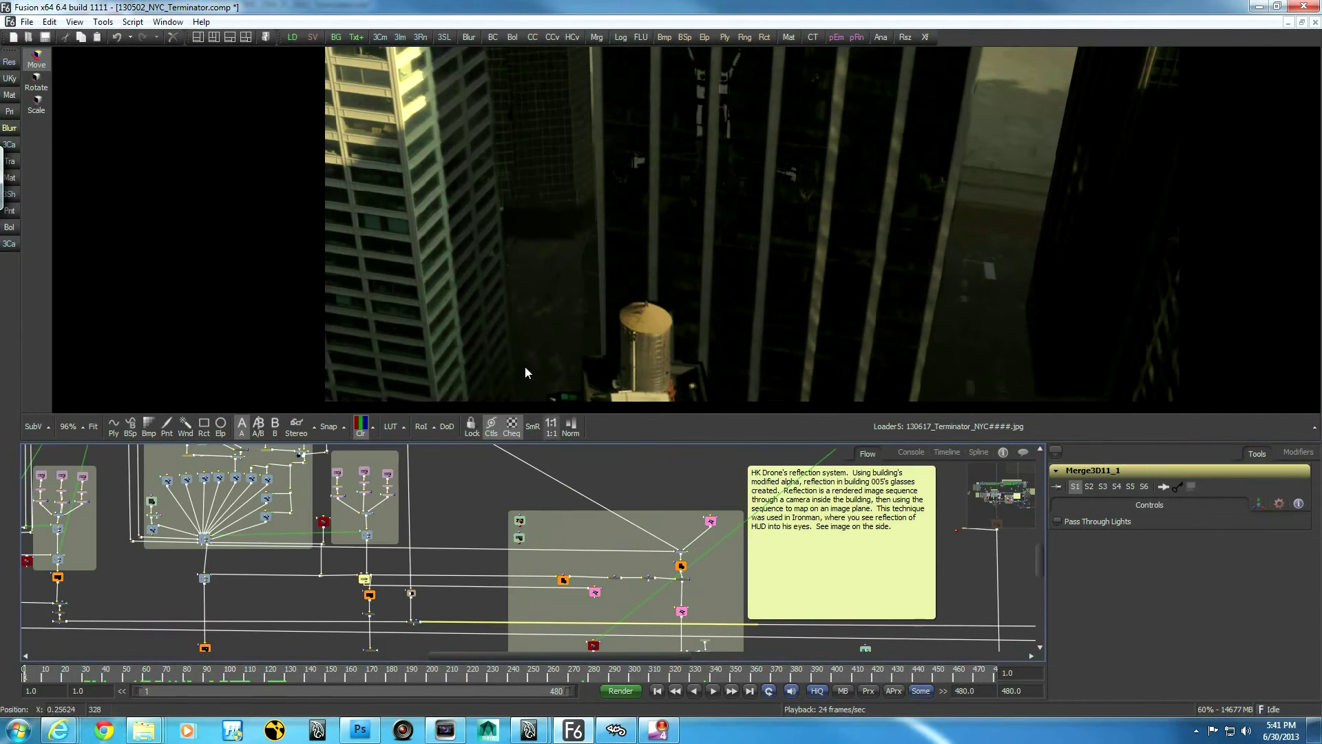
pyautogui.click(213, 36)
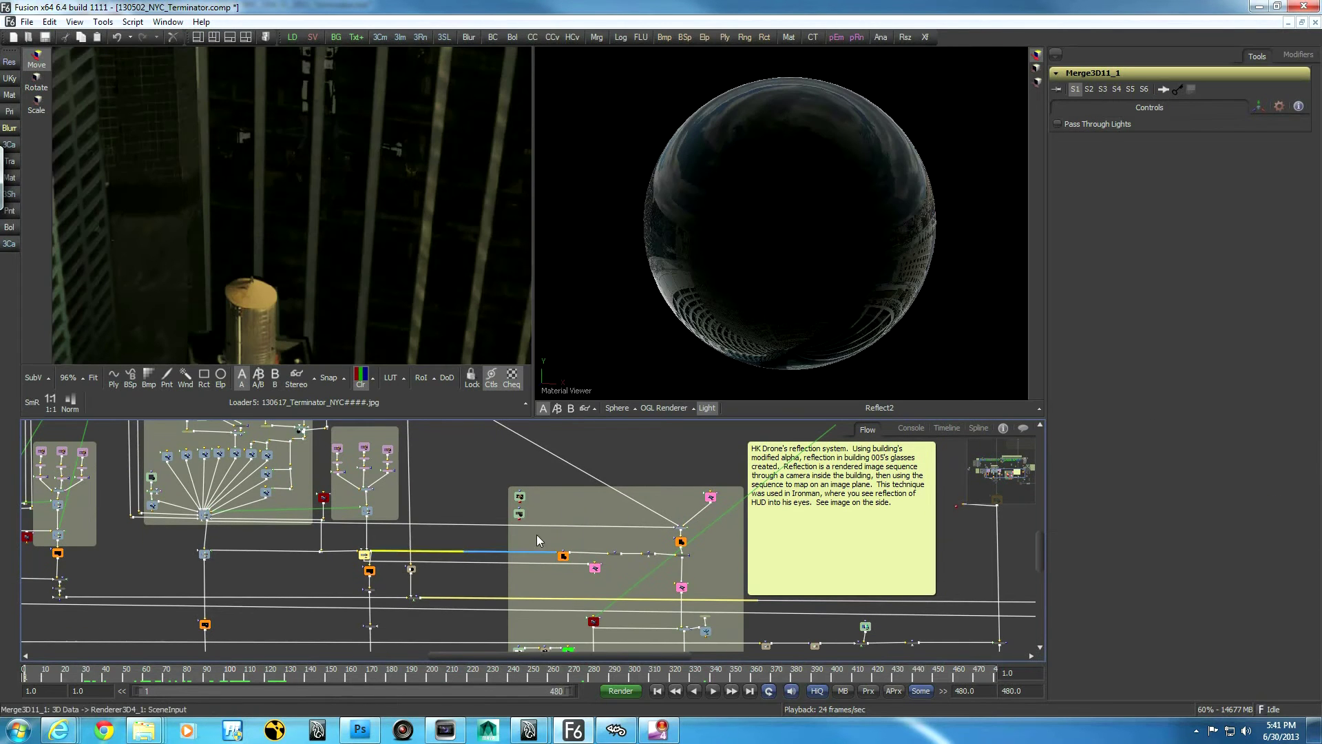
pyautogui.moveTo(436, 477); pyautogui.dragTo(440, 514, button='middle')
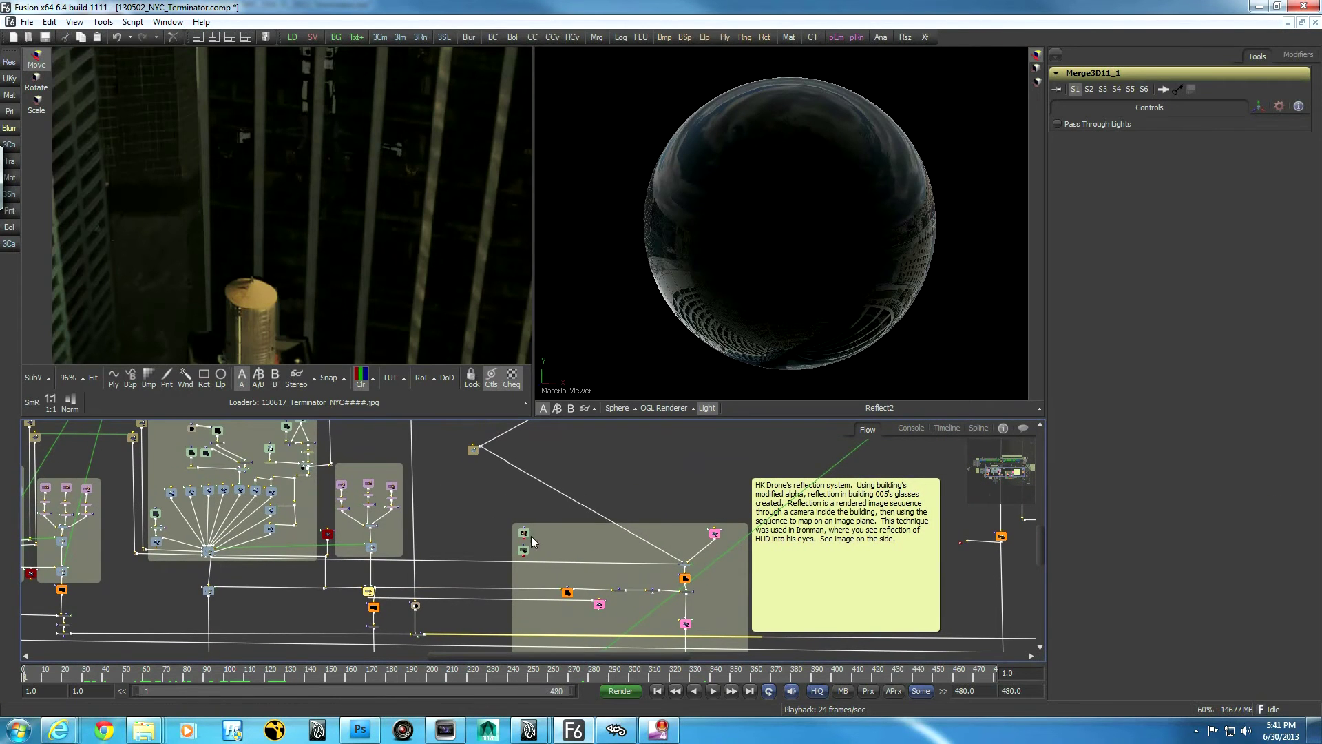
pyautogui.keyDown('ctrl'); pyautogui.scroll(6, 459, 516); pyautogui.keyUp('ctrl')
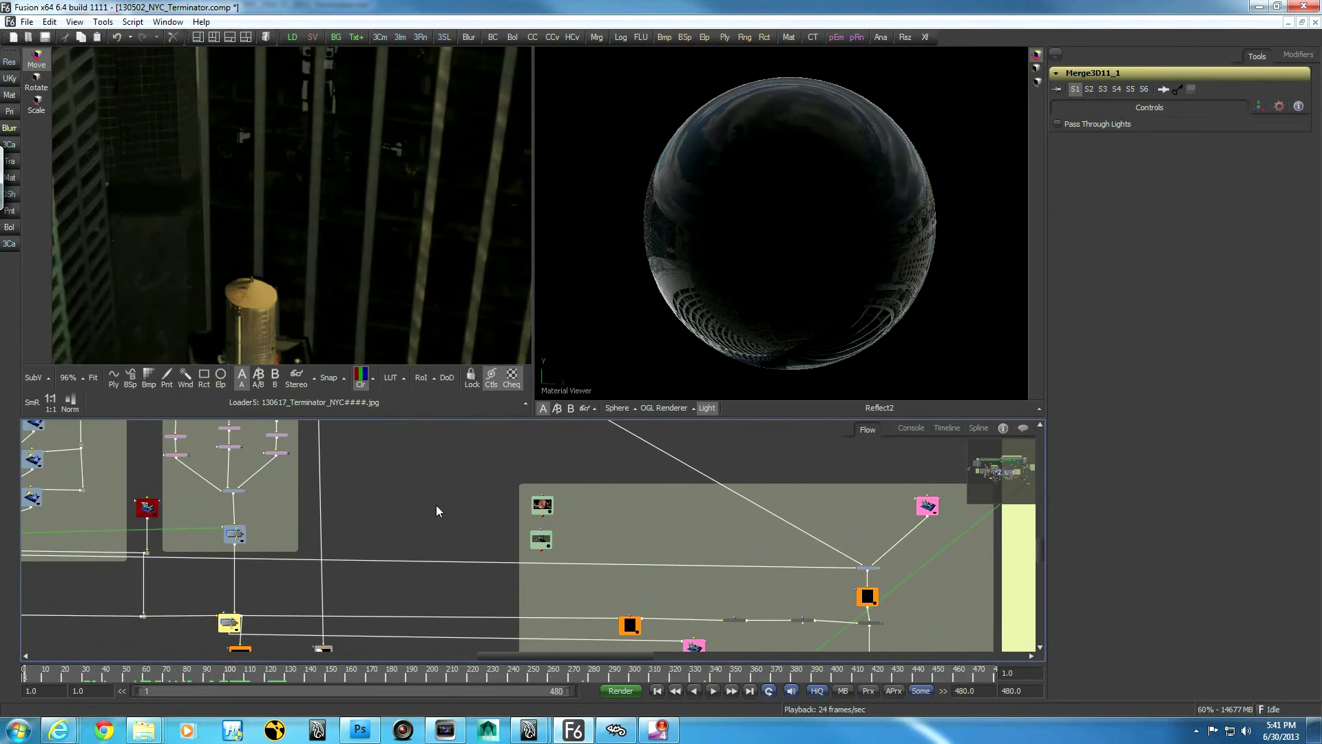
pyautogui.keyDown('ctrl'); pyautogui.scroll(1, 546, 506); pyautogui.keyUp('ctrl')
pyautogui.moveTo(481, 494); pyautogui.dragTo(443, 510, button='middle')
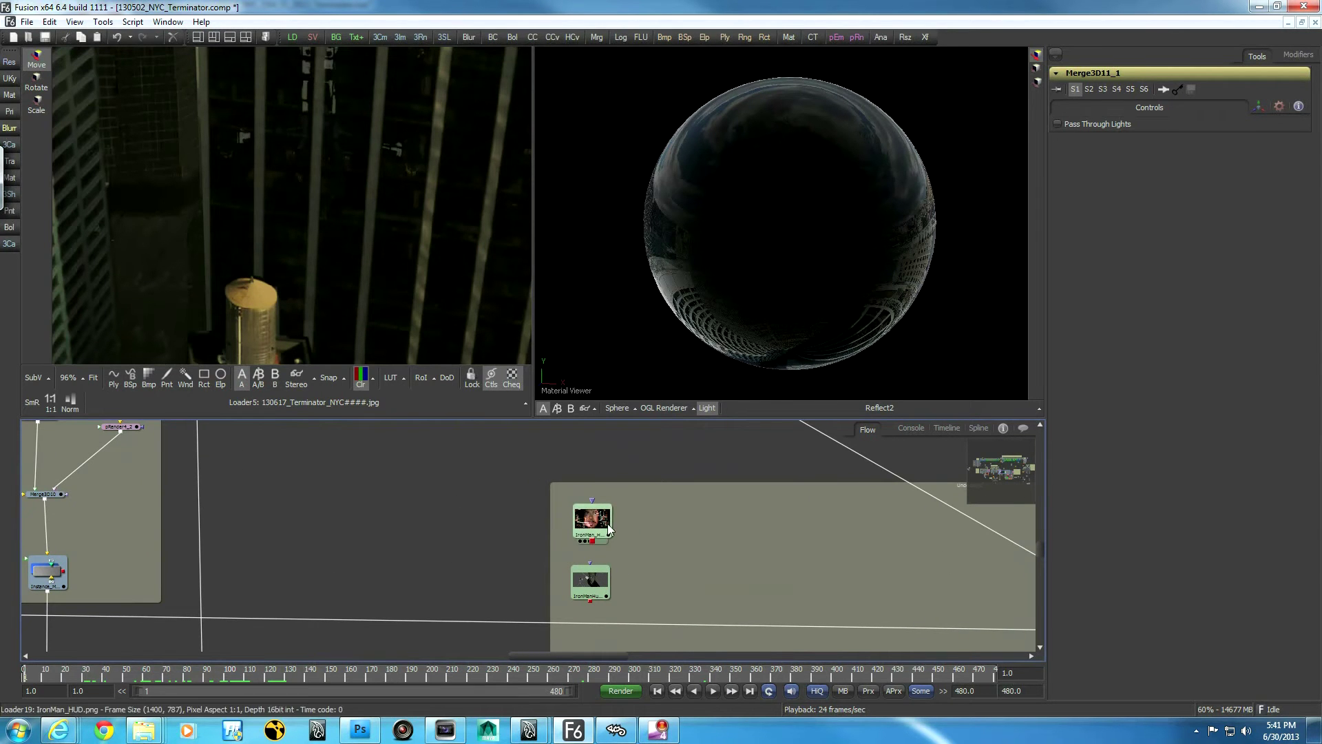
pyautogui.moveTo(590, 529); pyautogui.dragTo(291, 233)
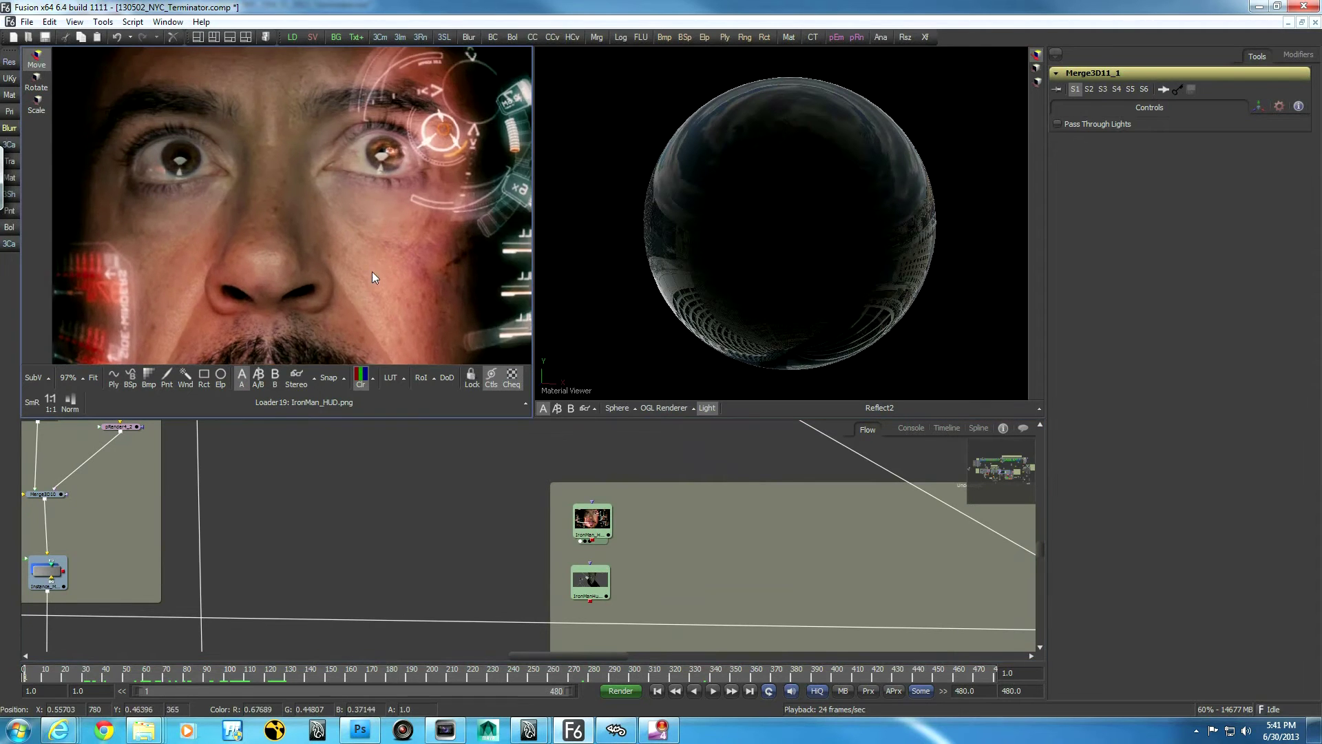
# Examine the reflections in the eyes of the IronMan_HUD.png reference image at overview and close-up magnification
pyautogui.keyDown('ctrl'); pyautogui.scroll(-5, 408, 262); pyautogui.keyUp('ctrl')
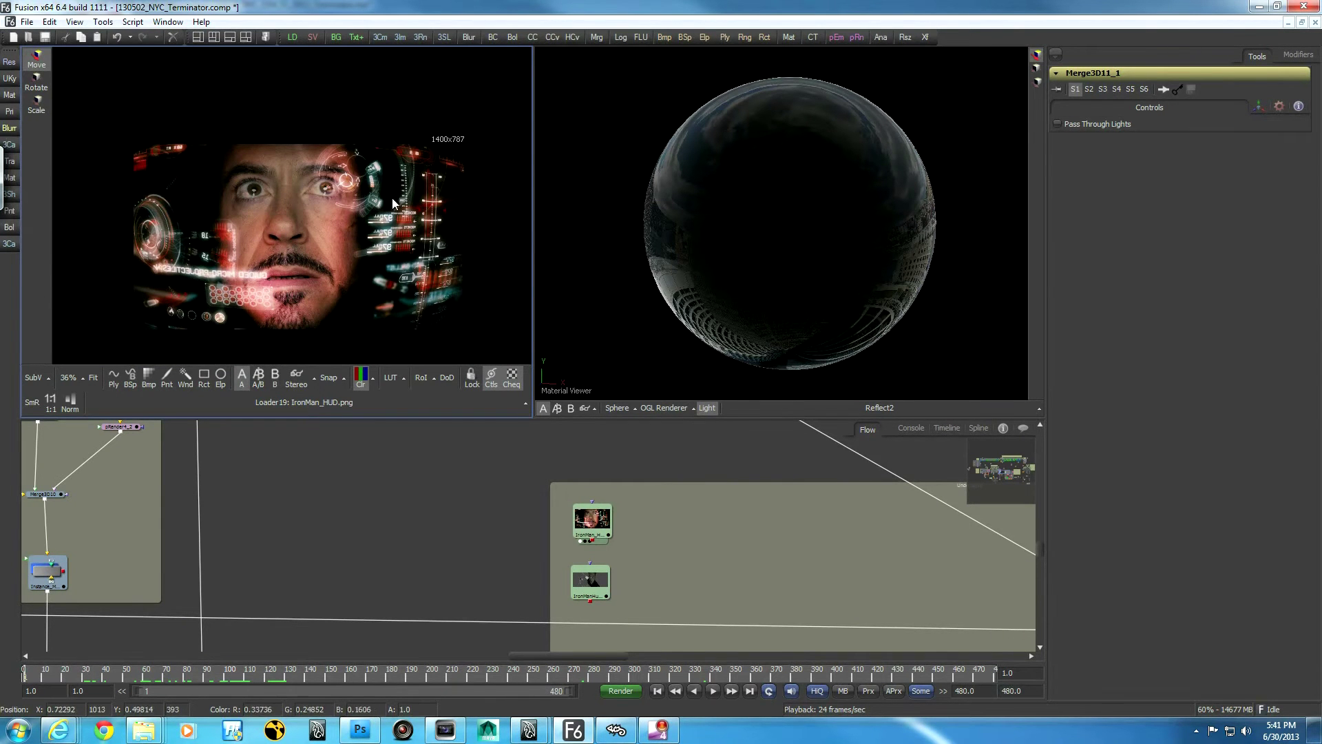
pyautogui.keyDown('ctrl'); pyautogui.scroll(5, 333, 225); pyautogui.keyUp('ctrl')
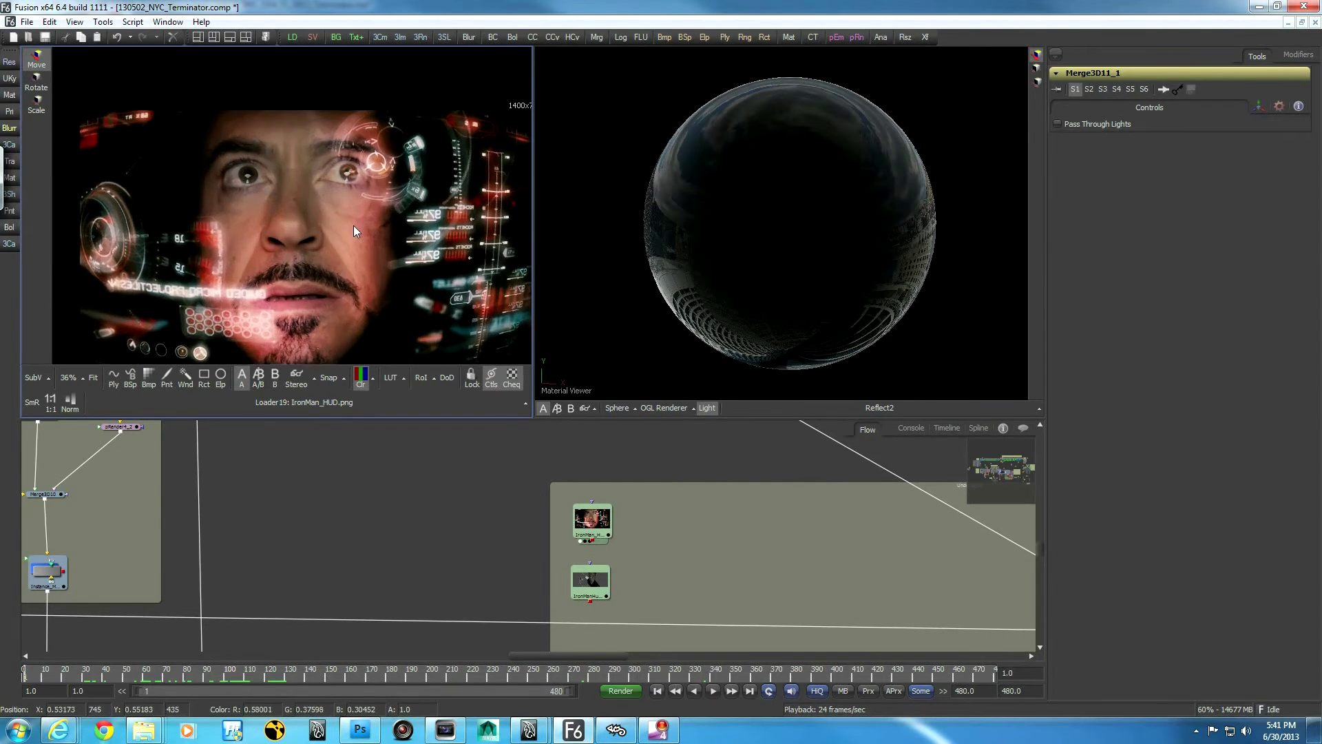
pyautogui.keyDown('ctrl'); pyautogui.scroll(2, 334, 248); pyautogui.keyUp('ctrl')
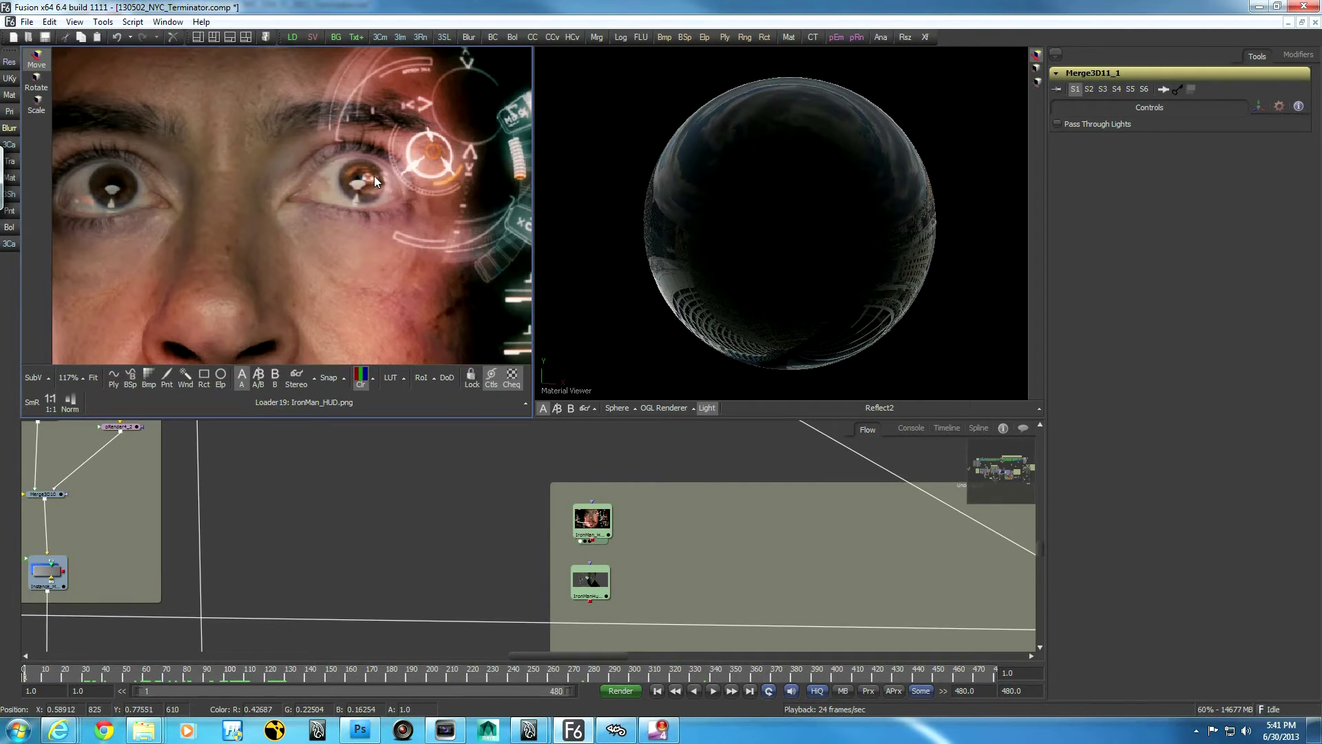
# Display the reference image IronManHud.jpg in the second viewer and examine its face and projection setup up close
pyautogui.moveTo(590, 581); pyautogui.dragTo(668, 312)
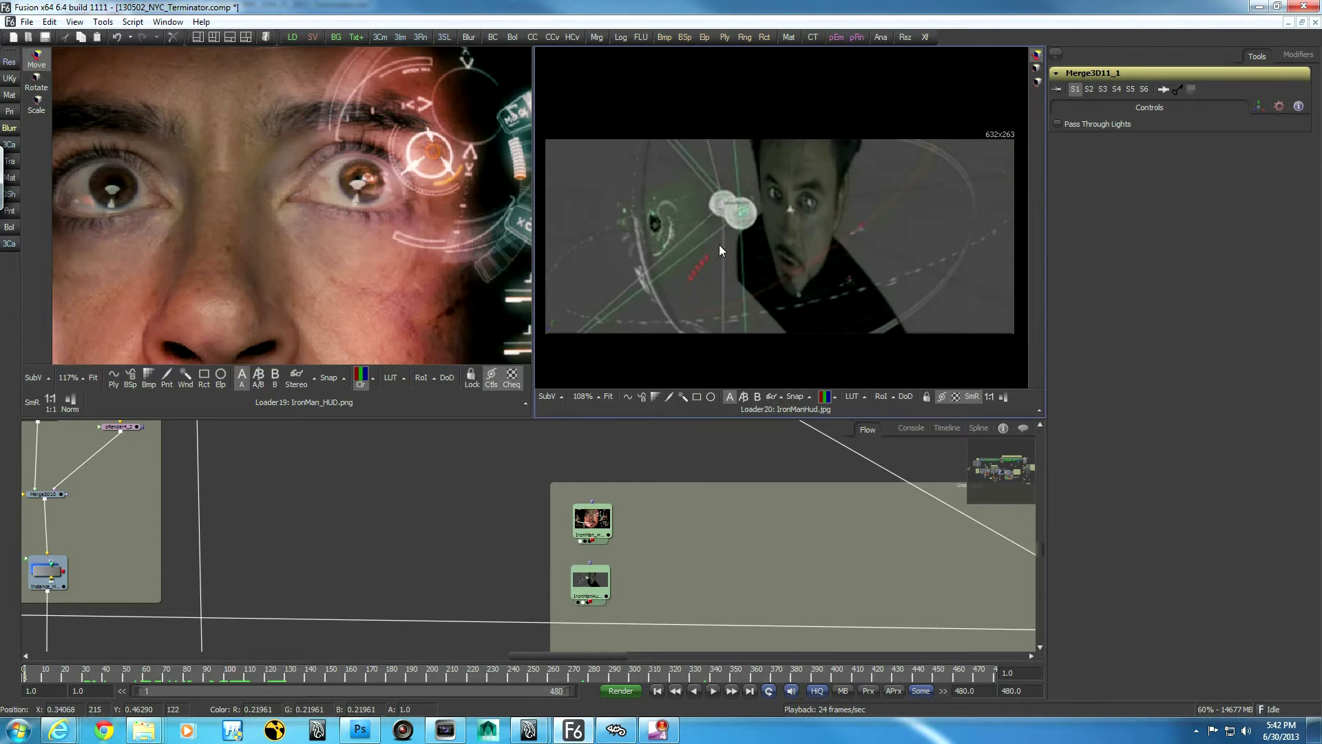
pyautogui.keyDown('ctrl'); pyautogui.scroll(5, 704, 244); pyautogui.keyUp('ctrl')
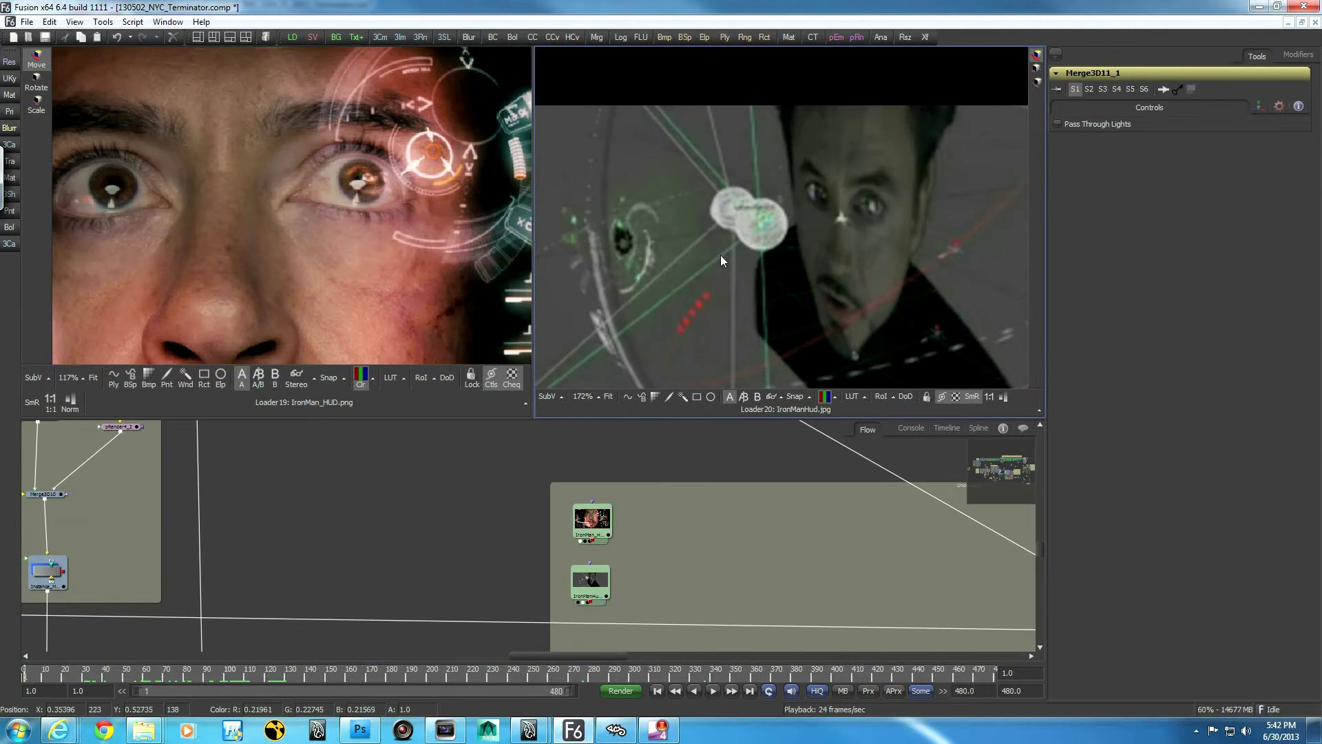
pyautogui.keyDown('ctrl'); pyautogui.scroll(2, 780, 261); pyautogui.keyUp('ctrl')
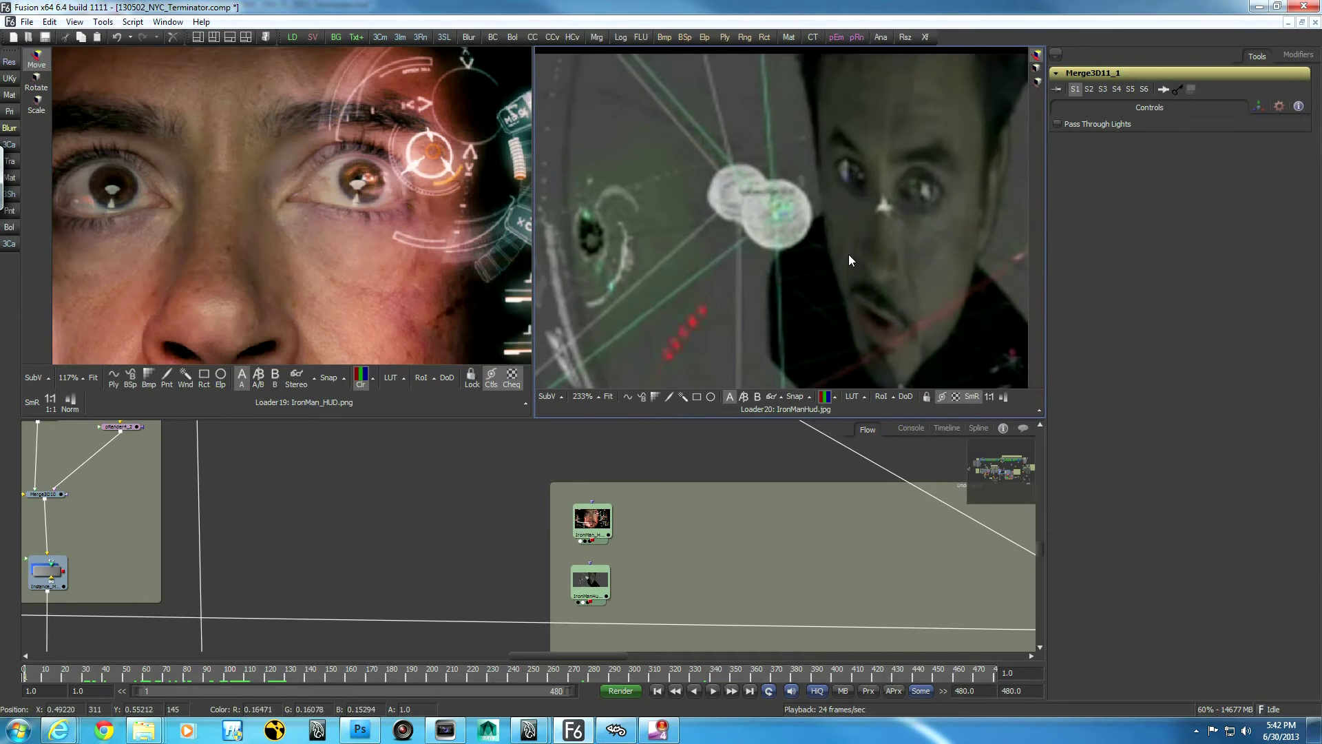
pyautogui.keyDown('ctrl'); pyautogui.scroll(-4, 909, 280); pyautogui.keyUp('ctrl')
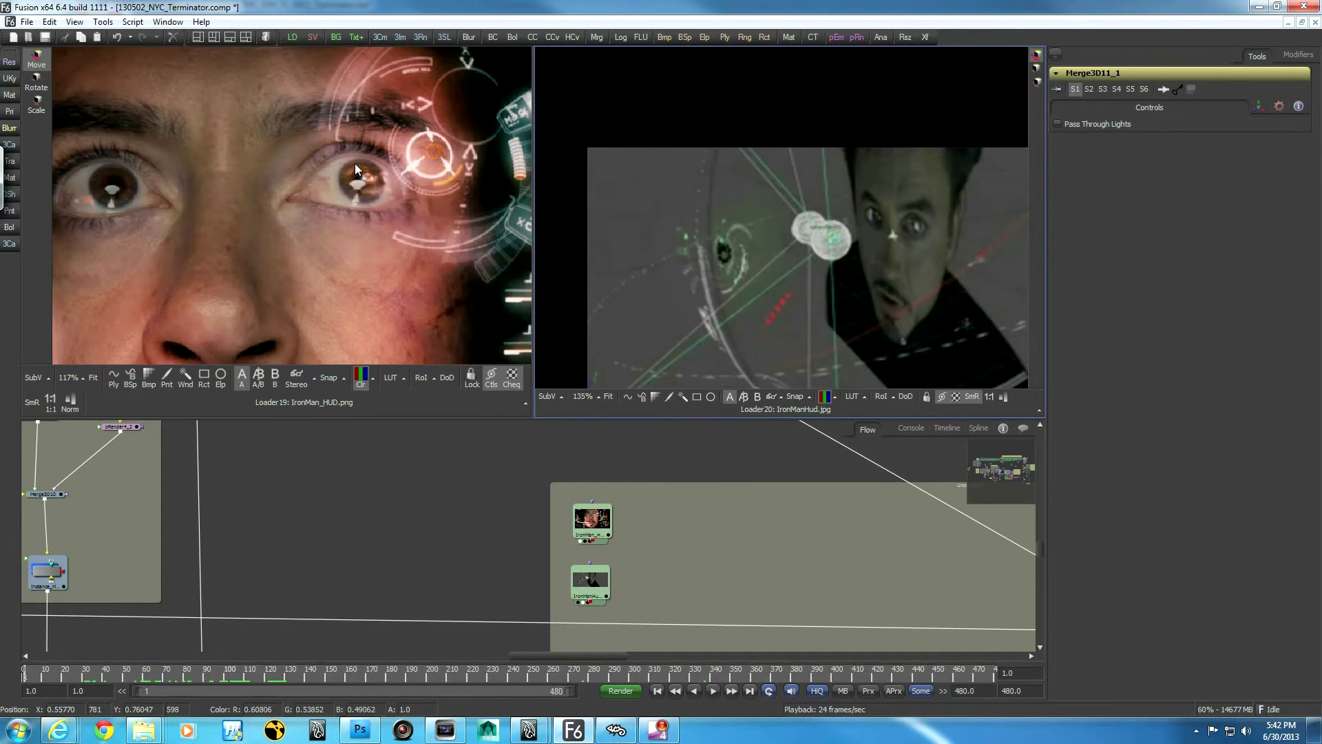
# Display the 3D merge of the drone and projector camera in the first viewer and examine the scene from another angle
pyautogui.moveTo(833, 566); pyautogui.dragTo(669, 493, button='middle')
pyautogui.moveTo(871, 548); pyautogui.dragTo(780, 548, button='middle')
pyautogui.moveTo(941, 483); pyautogui.dragTo(809, 521, button='middle')
pyautogui.moveTo(813, 603); pyautogui.dragTo(374, 274)
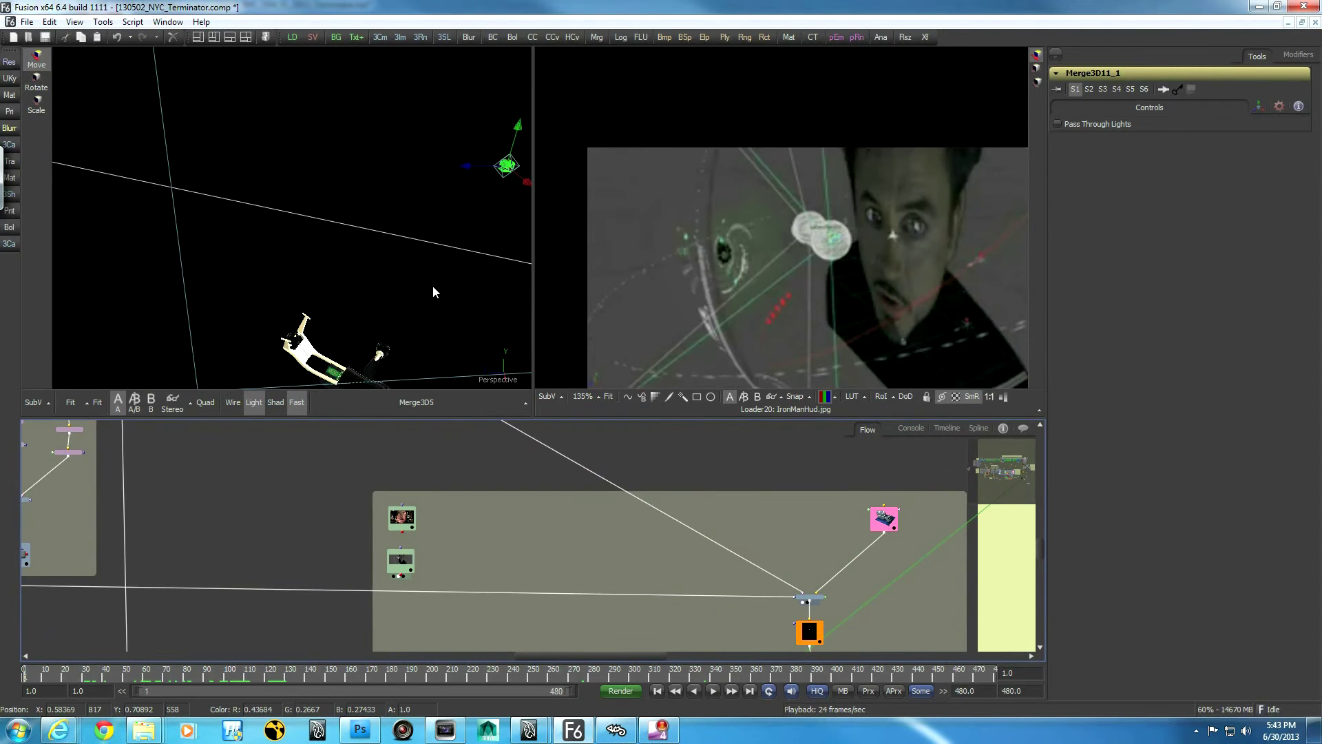
pyautogui.keyDown('alt'); pyautogui.moveTo(449, 280); pyautogui.dragTo(317, 263, button='middle'); pyautogui.keyUp('alt')
pyautogui.keyDown('alt'); pyautogui.moveTo(398, 299); pyautogui.dragTo(290, 348, button='middle'); pyautogui.keyUp('alt')
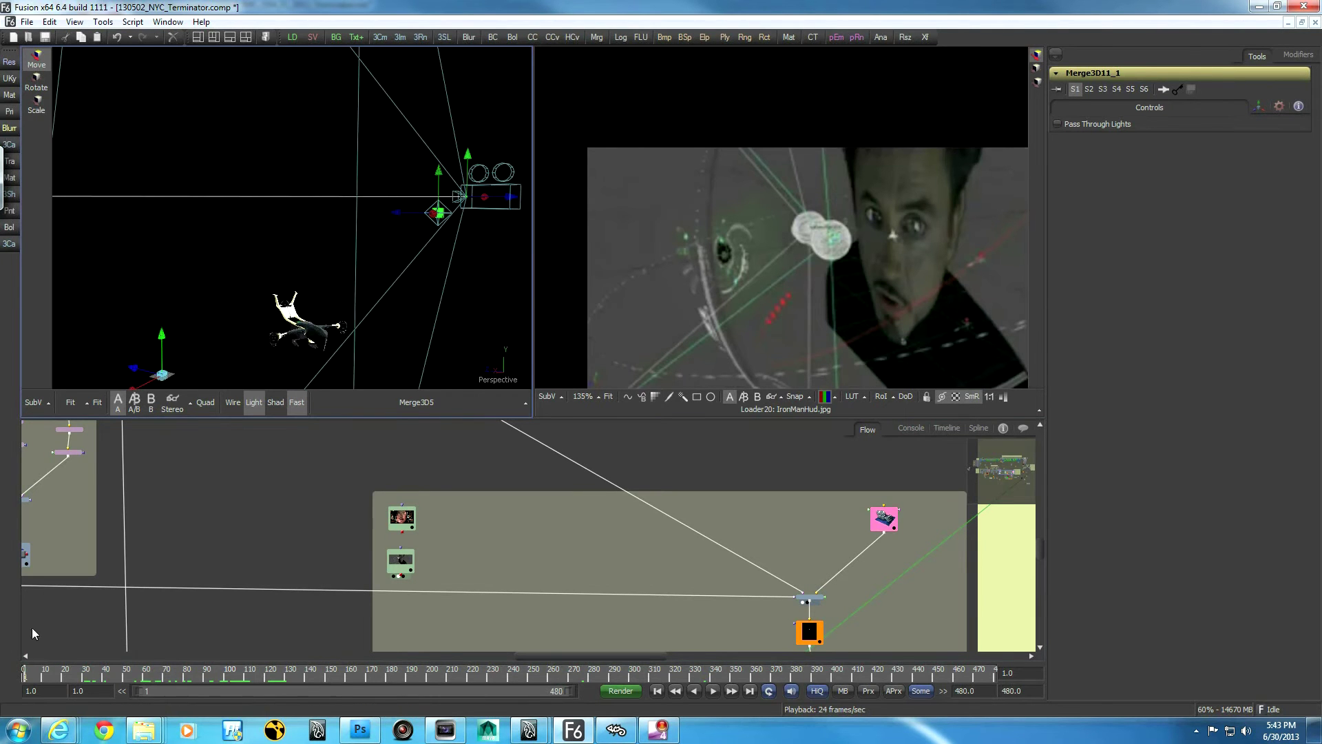
# Scrub to frame 75 and examine the drone's position relative to the cameras from several angles
pyautogui.moveTo(39, 677); pyautogui.dragTo(177, 677)
pyautogui.keyDown('alt'); pyautogui.moveTo(455, 173); pyautogui.dragTo(411, 226, button='middle'); pyautogui.keyUp('alt')
pyautogui.keyDown('alt'); pyautogui.moveTo(420, 122); pyautogui.dragTo(288, 279, button='middle'); pyautogui.keyUp('alt')
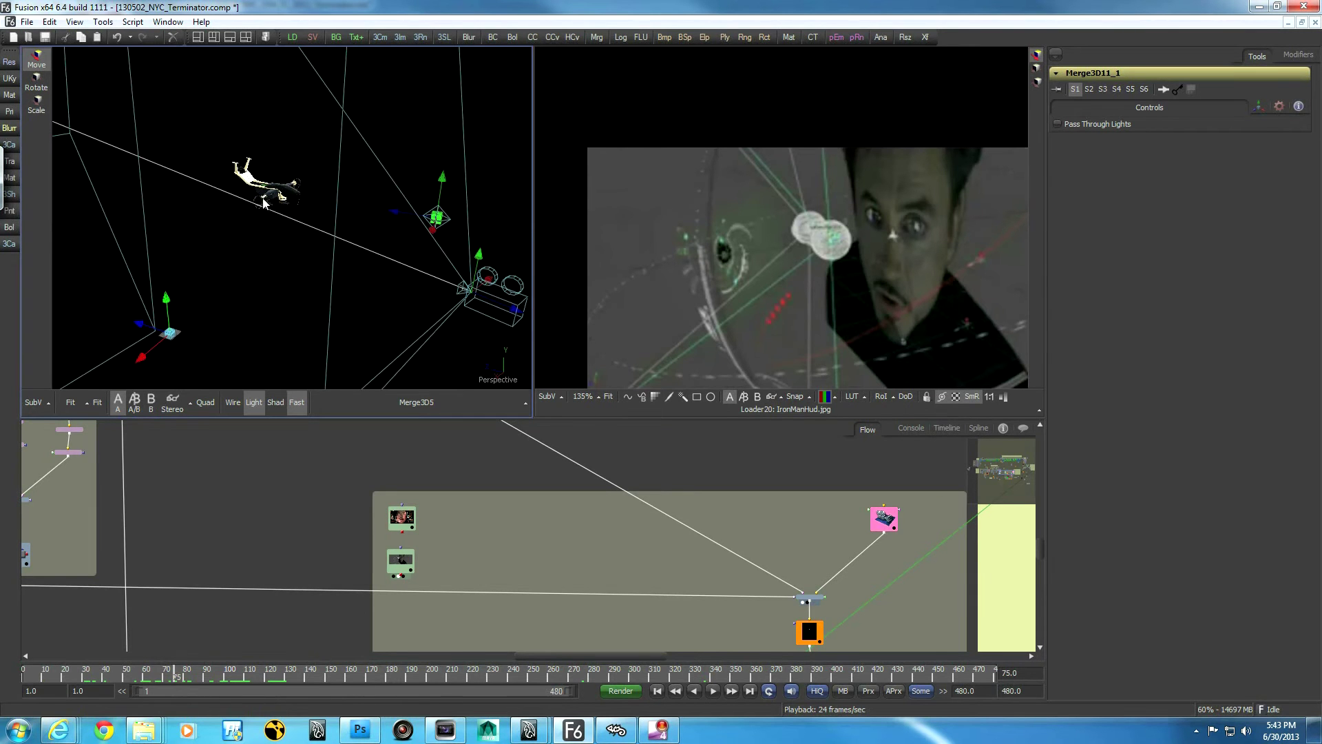
pyautogui.keyDown('alt'); pyautogui.moveTo(333, 213); pyautogui.dragTo(263, 212, button='middle'); pyautogui.keyUp('alt')
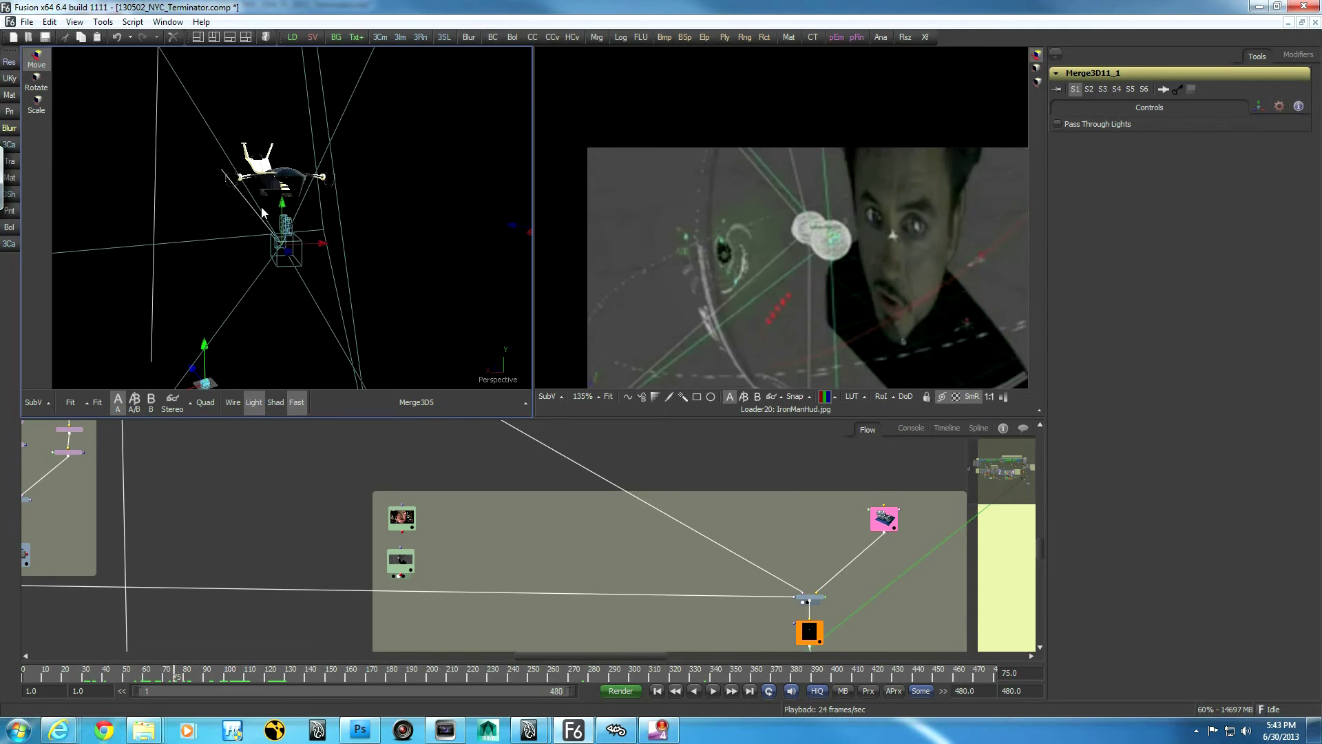
# View the merged 3D scene through projector_02_CamShape_1_1 and scrub back to frame 38
pyautogui.click(502, 378)
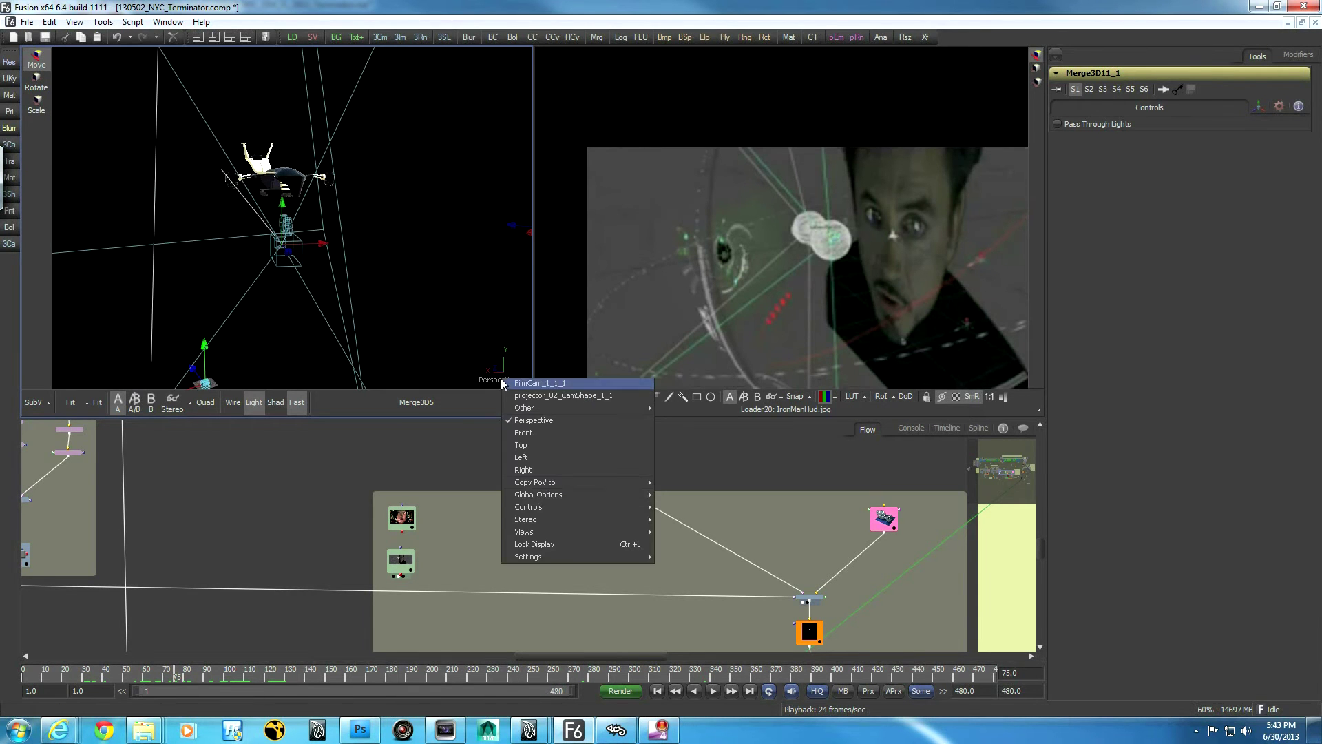
pyautogui.click(563, 396)
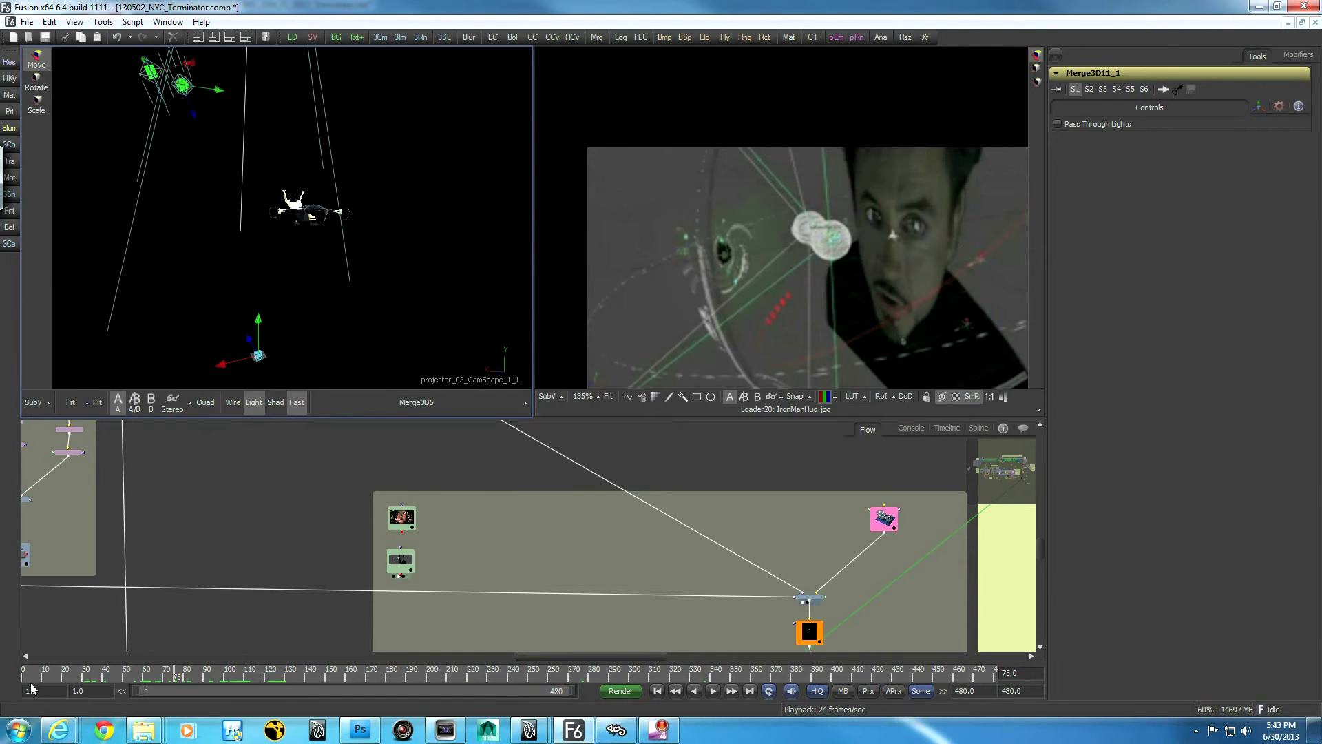
pyautogui.moveTo(174, 678); pyautogui.dragTo(101, 678)
# Display the Renderer3D4 output in the first viewer and scrub to frame 72
pyautogui.click(809, 631)
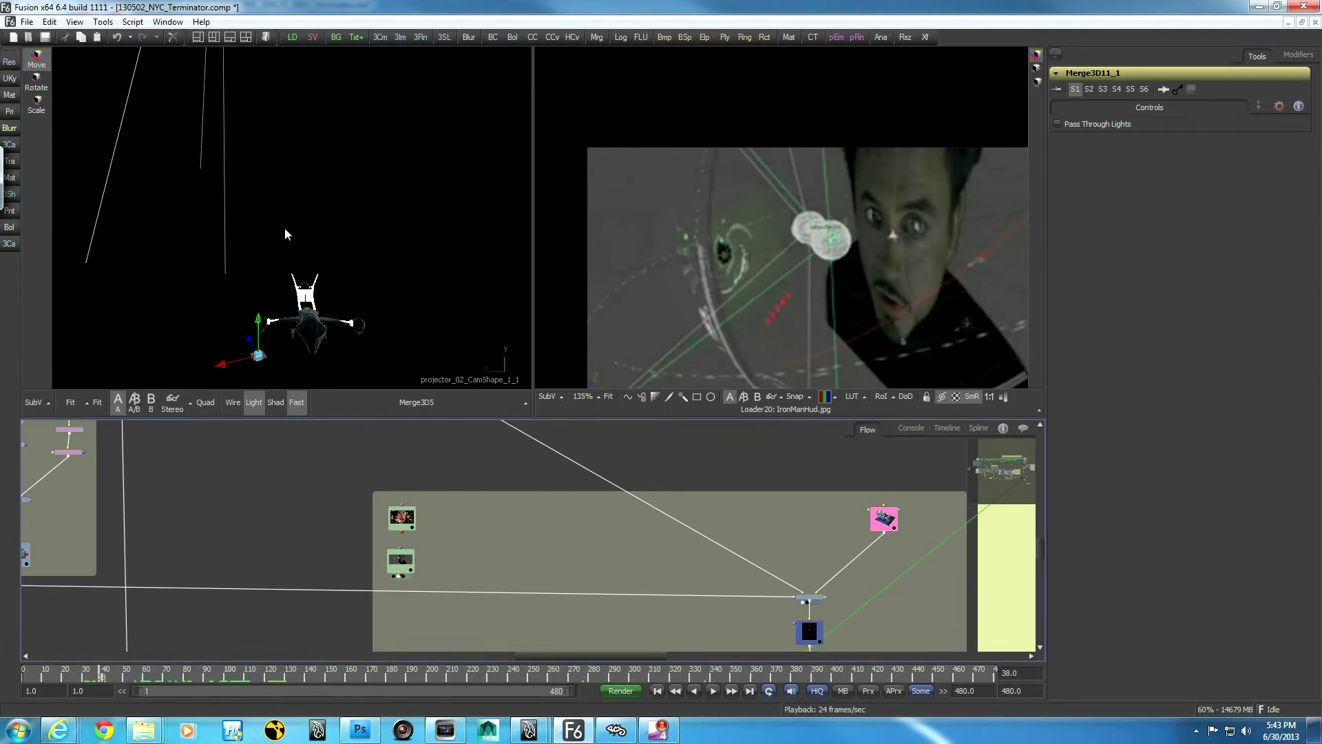
pyautogui.press('1')
pyautogui.moveTo(88, 675); pyautogui.dragTo(169, 678)
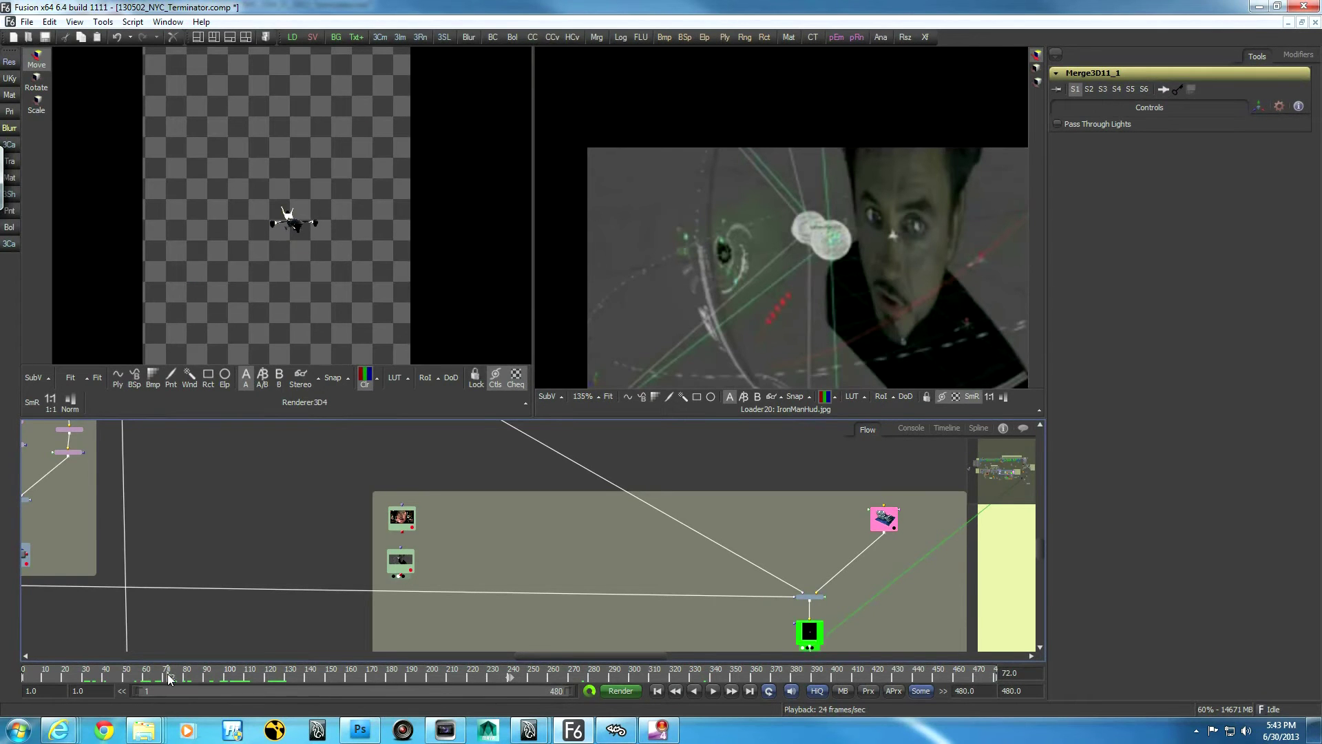
# Display Merge17, the drone render combined with the engine flames, in the first viewer
pyautogui.moveTo(718, 573); pyautogui.dragTo(655, 441, button='middle')
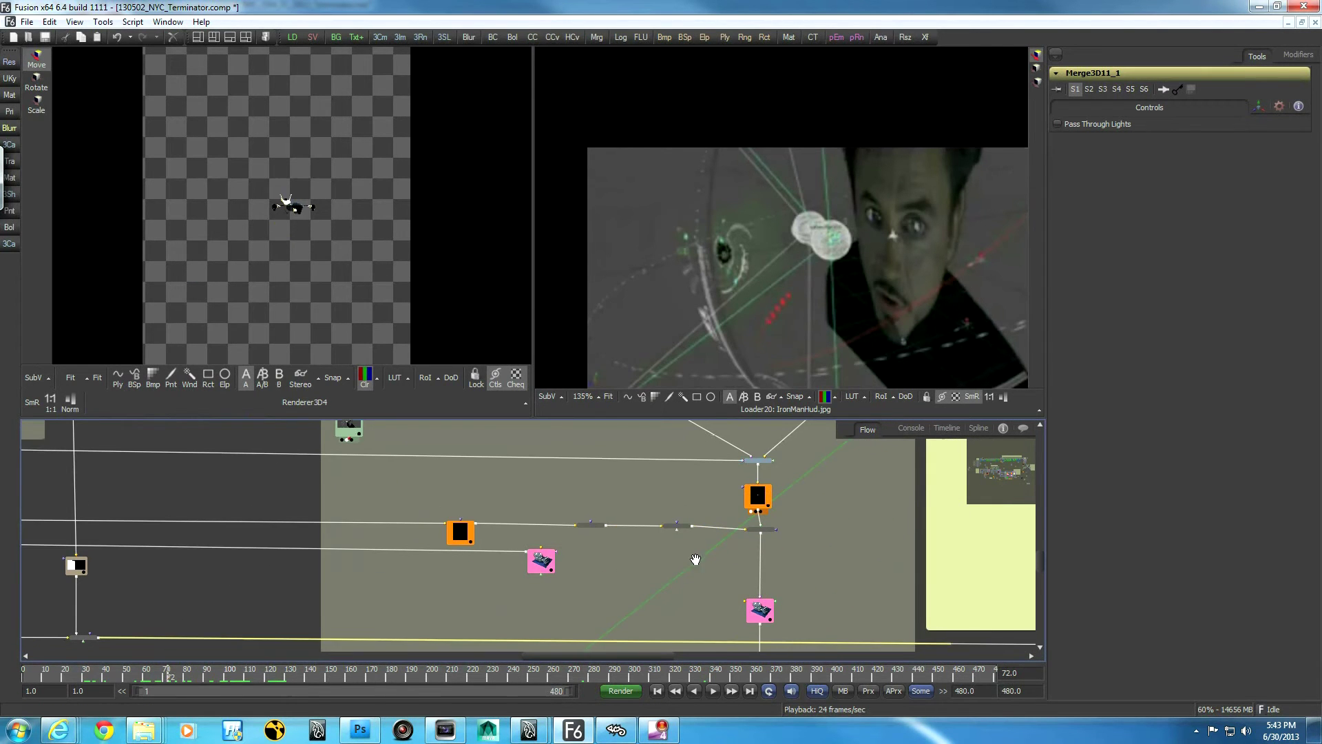
pyautogui.keyDown('shift'); pyautogui.hscroll(1, 712, 561); pyautogui.keyUp('shift')
pyautogui.moveTo(717, 528); pyautogui.dragTo(288, 309)
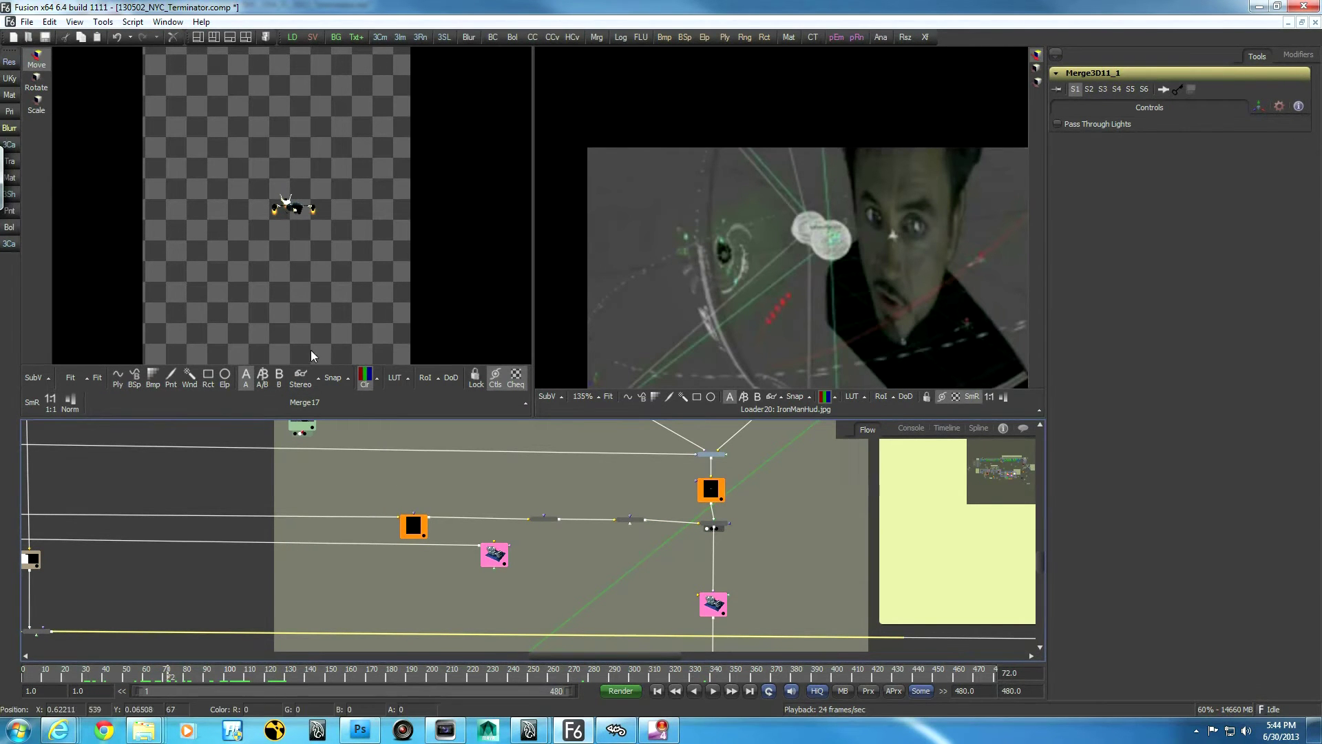
# Trace the flame branch of the reflection group and open the settings of camera projector_02_CamShape_1_1_2
pyautogui.moveTo(413, 473); pyautogui.dragTo(633, 584, button='middle')
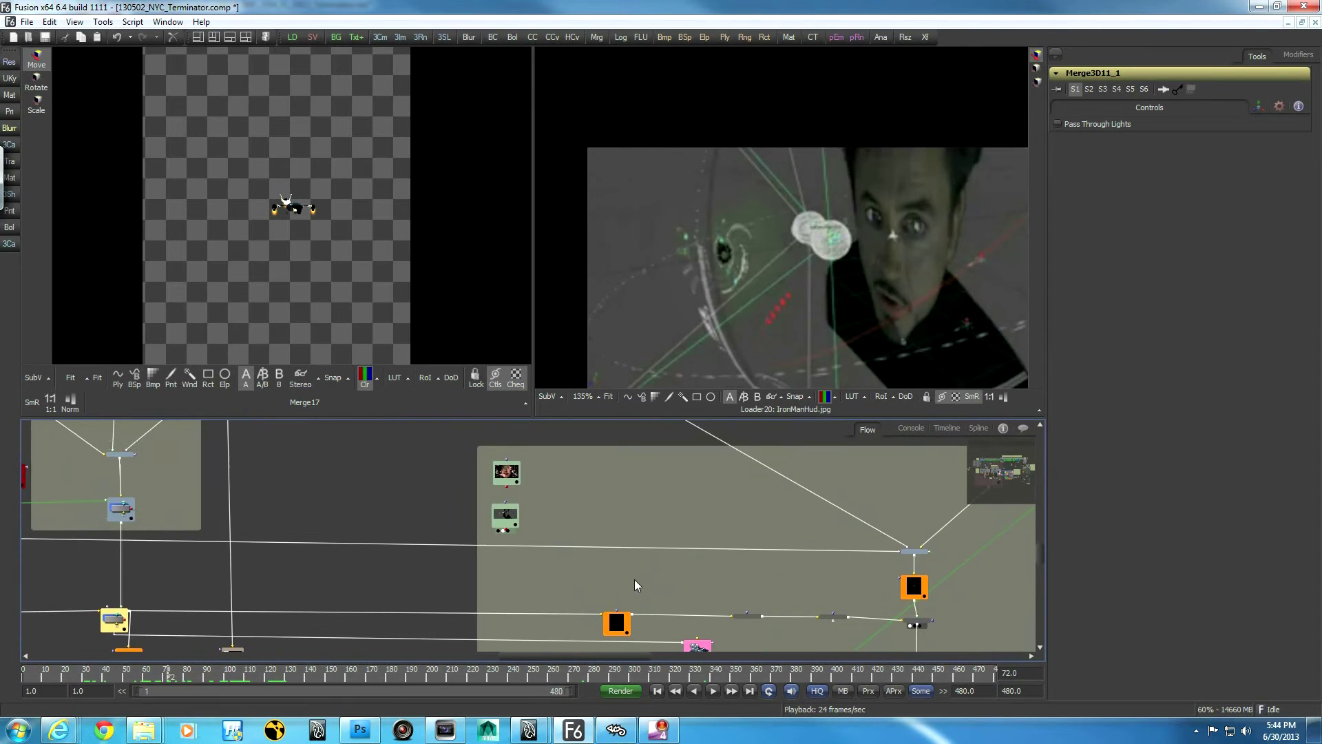
pyautogui.keyDown('ctrl'); pyautogui.scroll(-2, 633, 584); pyautogui.keyUp('ctrl')
pyautogui.moveTo(476, 589); pyautogui.dragTo(530, 554, button='middle')
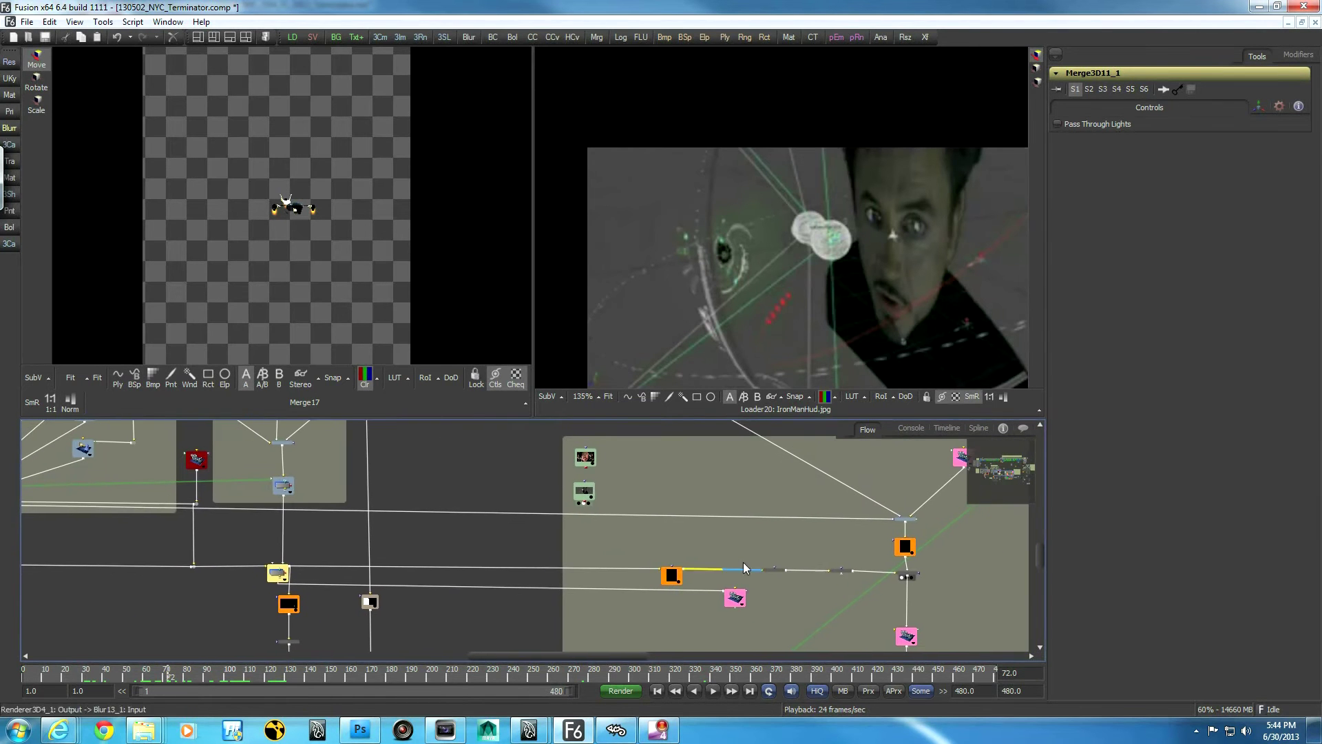
pyautogui.moveTo(688, 585); pyautogui.dragTo(652, 601, button='middle')
pyautogui.click(700, 613)
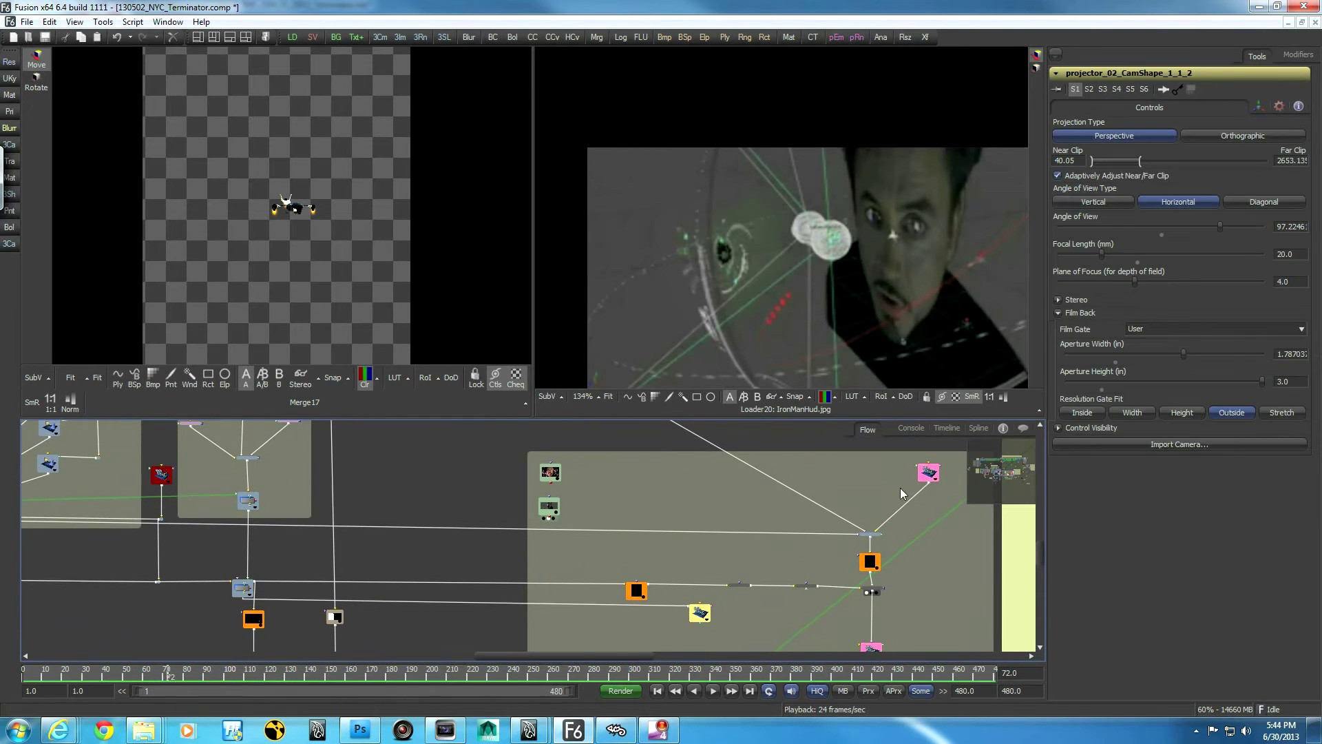
# Select Merge3D11_1, which feeds the flame branch, and display its Renderer3D7 output in the first viewer
pyautogui.moveTo(267, 619); pyautogui.dragTo(329, 604, button='middle')
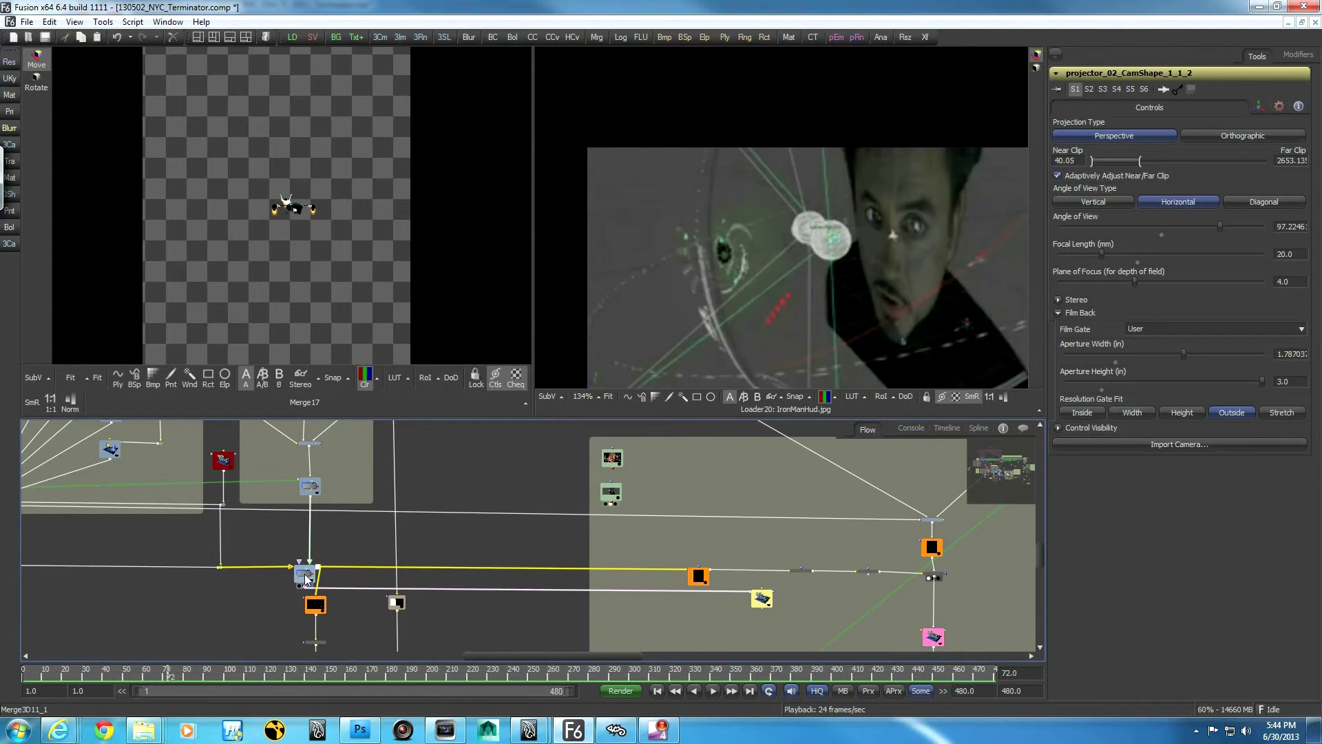
pyautogui.click(305, 574)
pyautogui.moveTo(361, 481); pyautogui.dragTo(348, 506, button='middle')
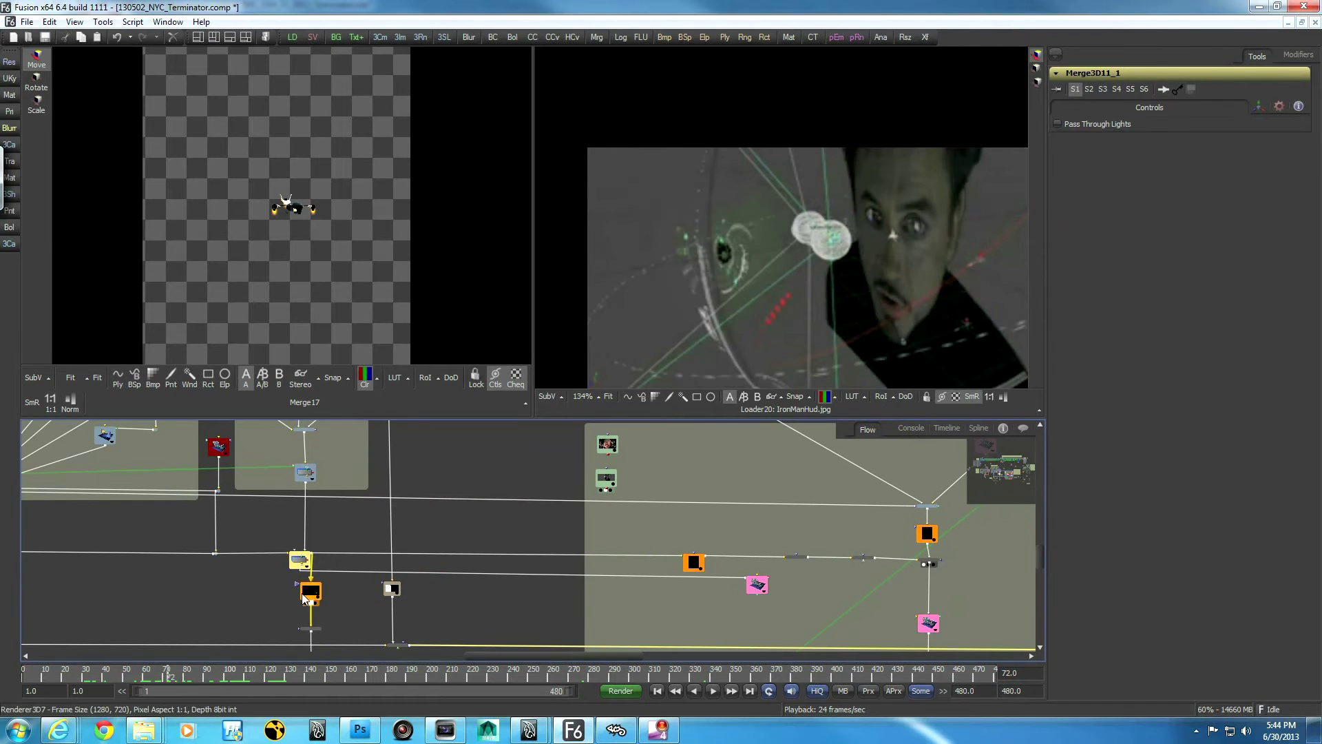
pyautogui.moveTo(323, 596); pyautogui.dragTo(307, 313)
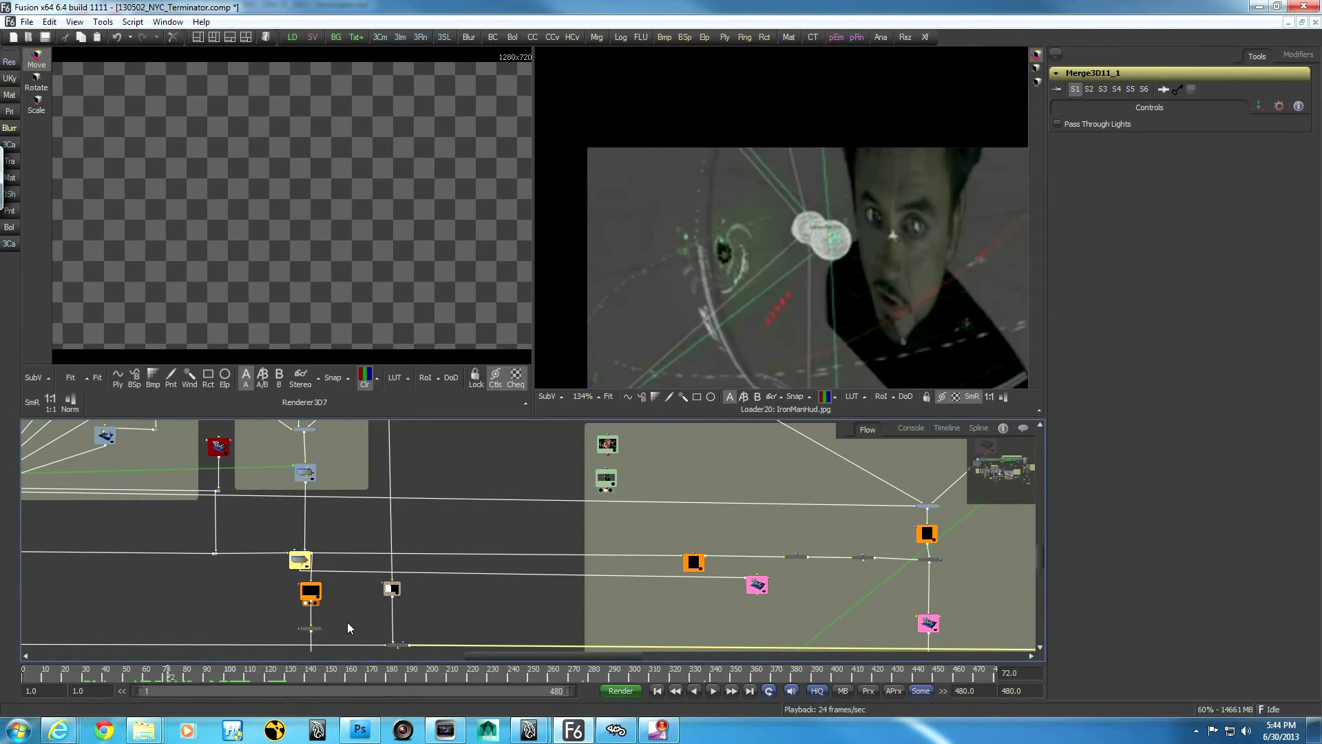
# Display the flame render Renderer3D4_1 in the first viewer and inspect its image and camera settings
pyautogui.moveTo(328, 633); pyautogui.dragTo(325, 573, button='middle')
pyautogui.moveTo(312, 654); pyautogui.dragTo(350, 623, button='middle')
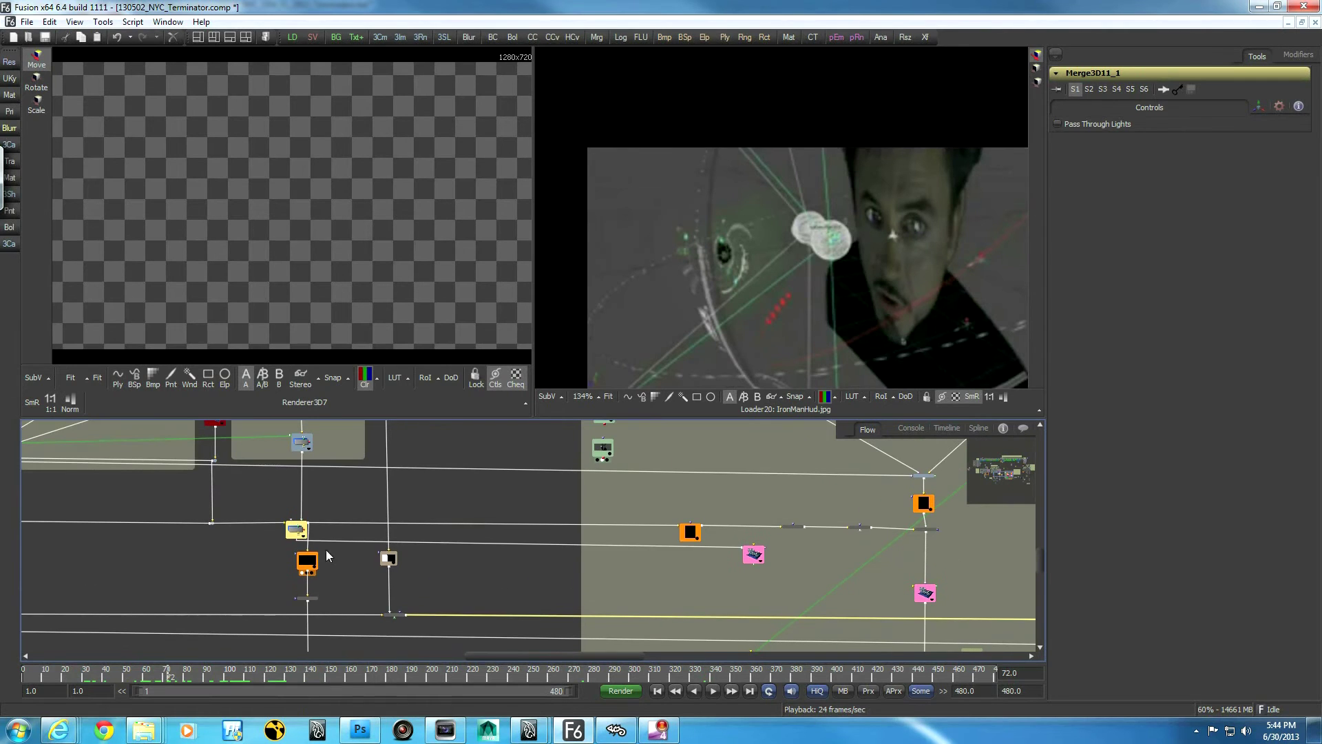
pyautogui.moveTo(690, 532); pyautogui.dragTo(238, 214)
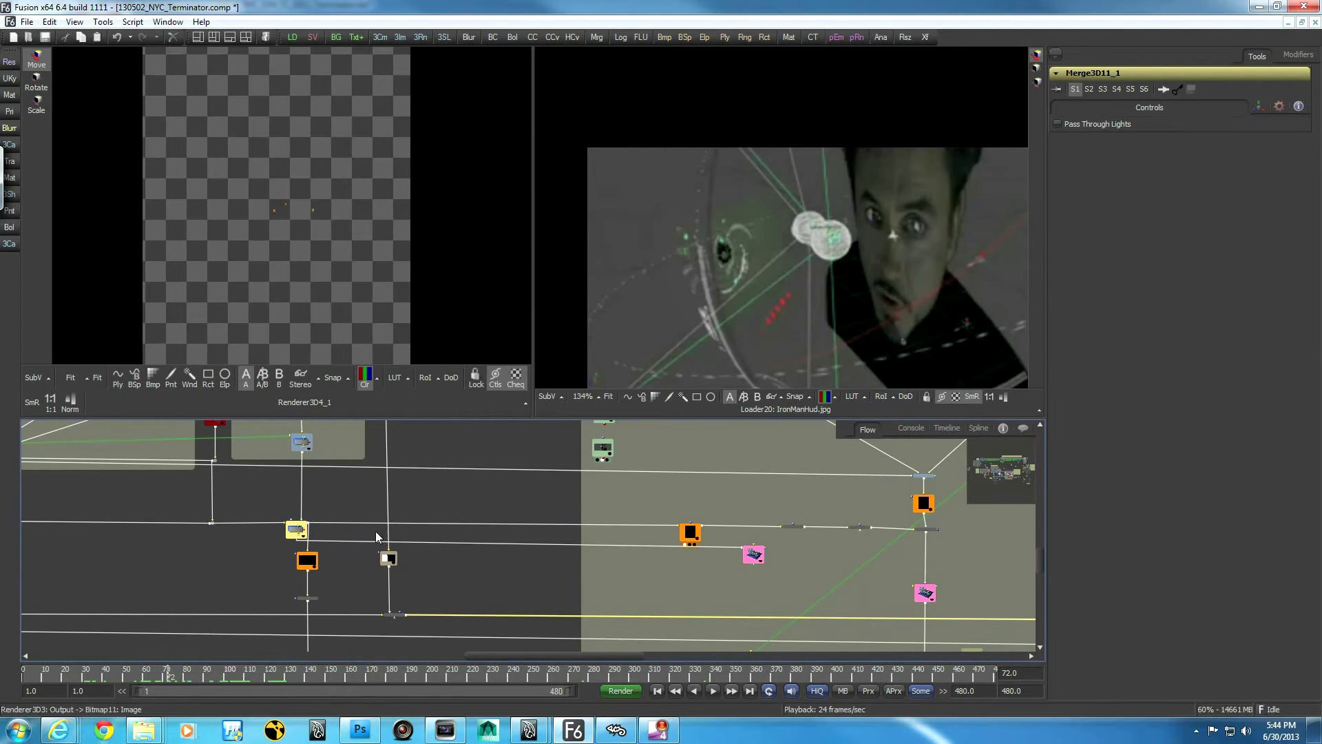
pyautogui.click(690, 533)
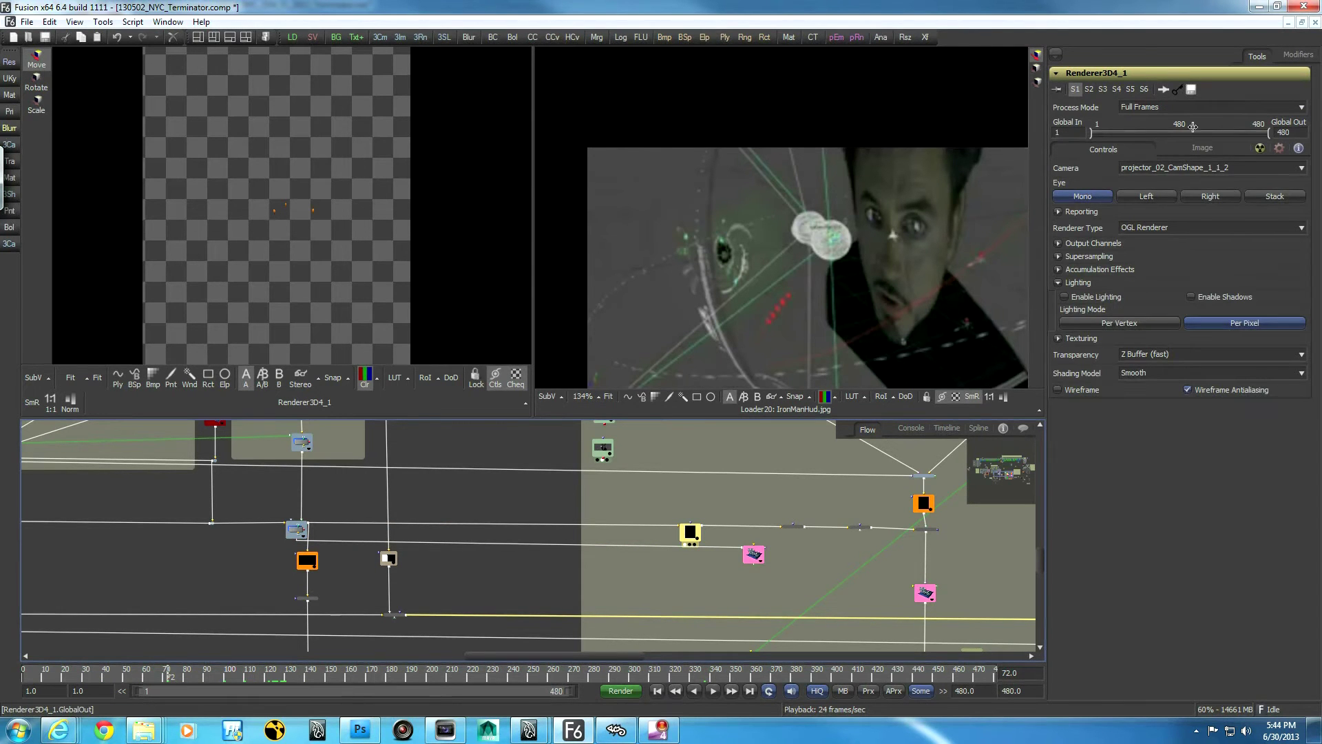
pyautogui.click(1212, 151)
pyautogui.click(1129, 151)
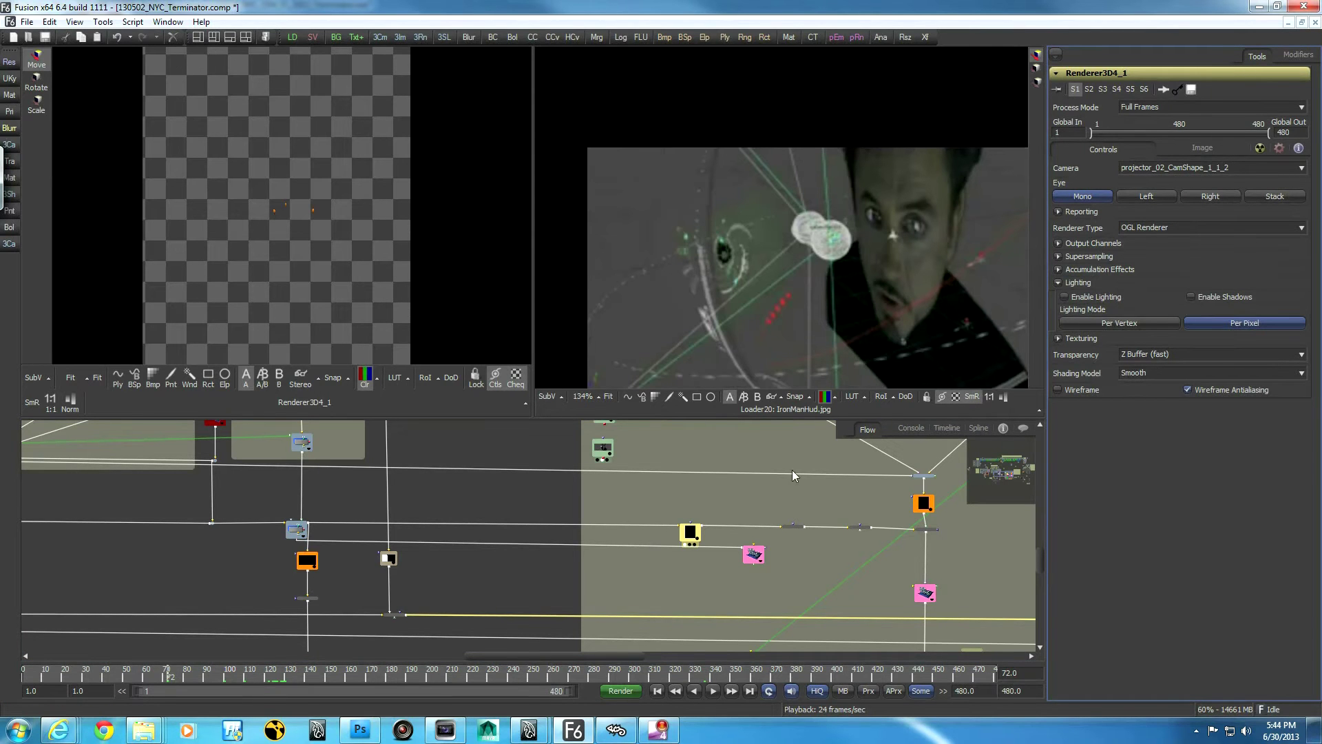
# Inspect the settings of the projector camera and Glow1_1, and display Merge17 in the first viewer
pyautogui.click(753, 554)
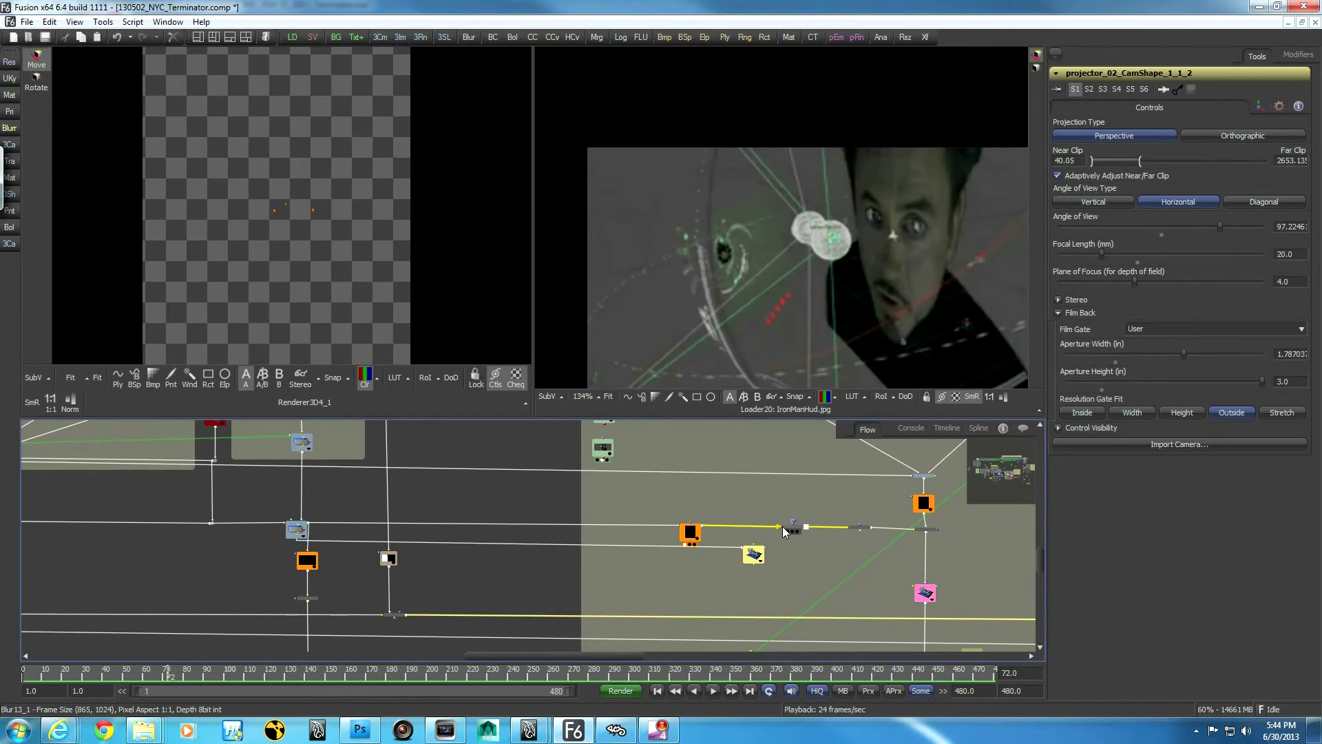
pyautogui.click(857, 526)
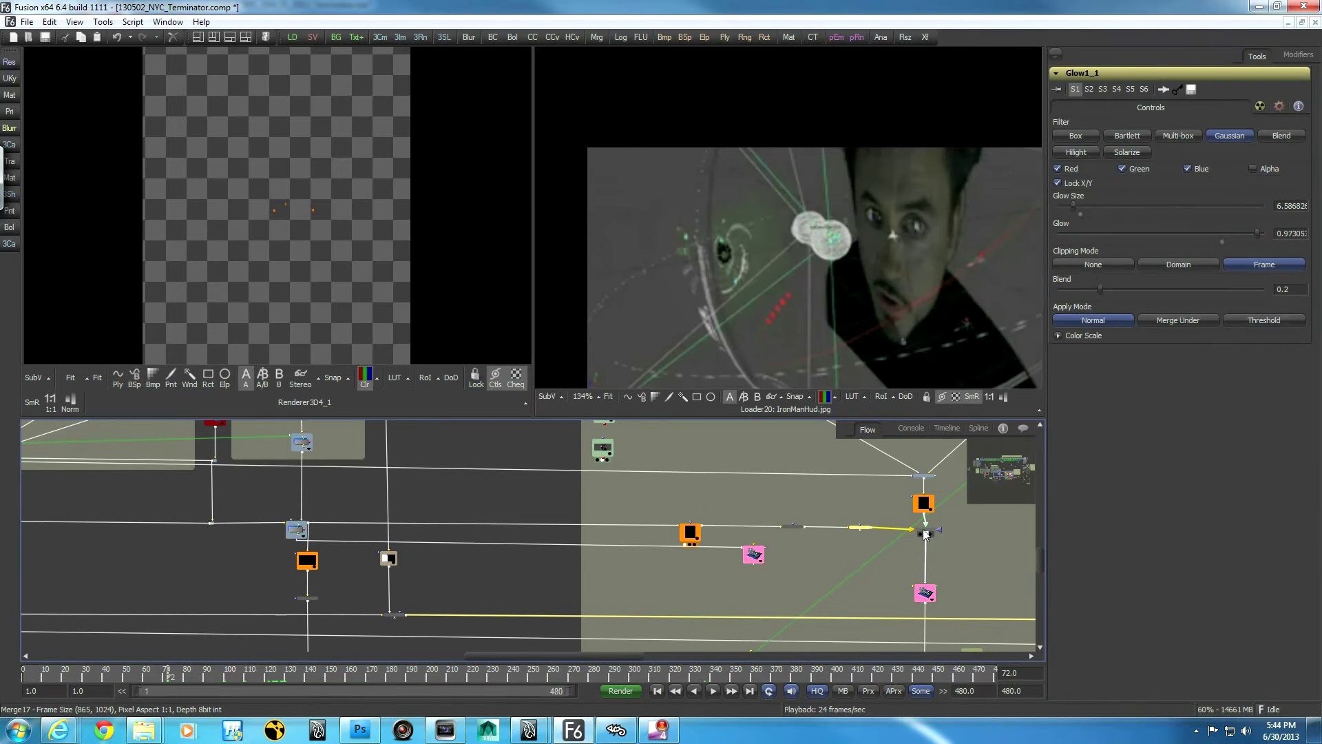
pyautogui.moveTo(925, 532); pyautogui.dragTo(200, 267)
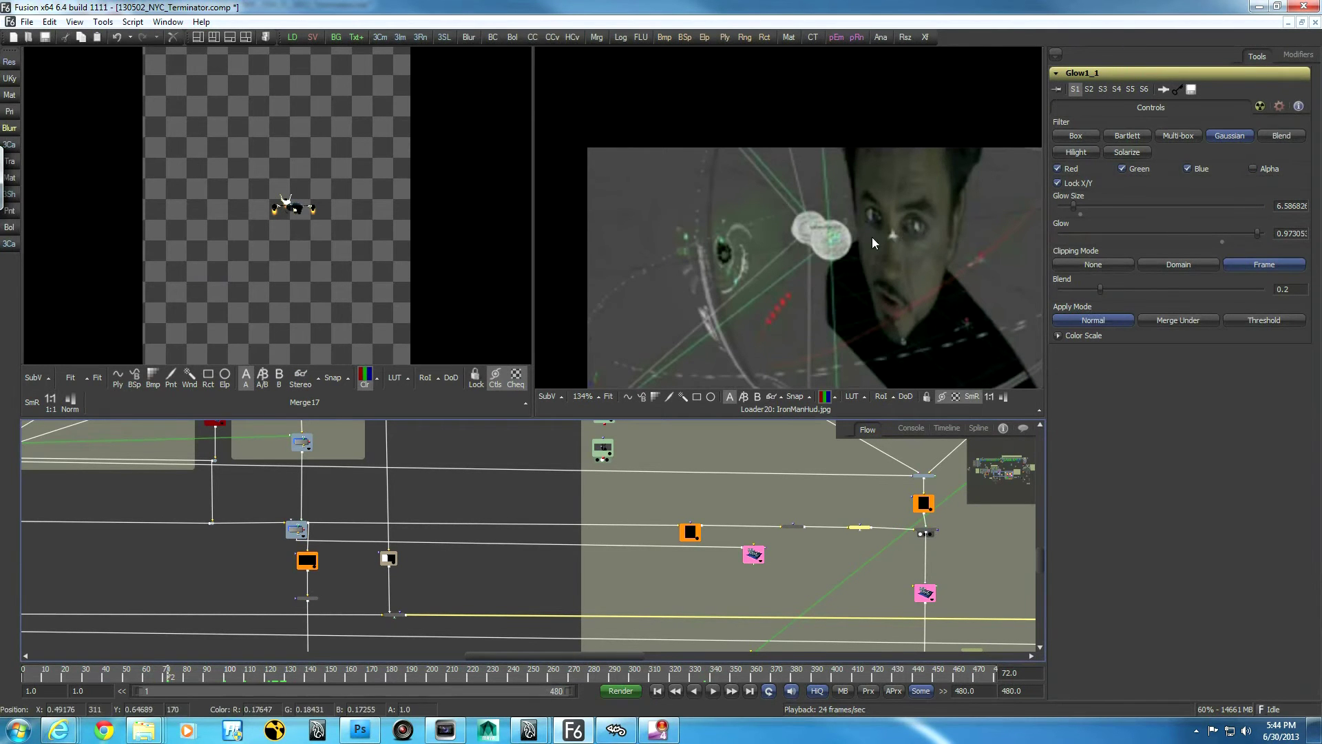
# Open the settings of the Shape3D7_1 plane connected to the 3D merge below the projector
pyautogui.moveTo(948, 589); pyautogui.dragTo(920, 518, button='middle')
pyautogui.click(892, 535)
pyautogui.click(892, 536)
pyautogui.moveTo(898, 536); pyautogui.dragTo(875, 488, button='middle')
pyautogui.click(916, 576)
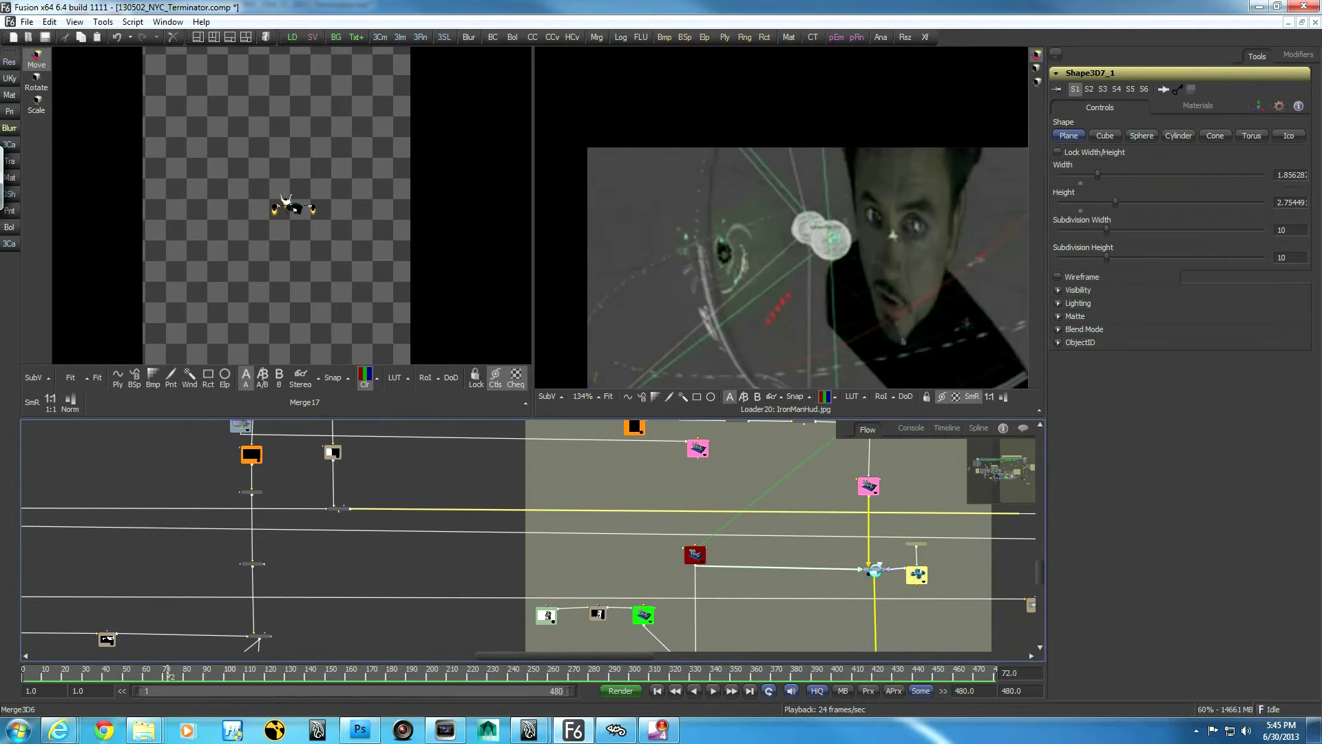
# Display Merge3D6 in the first viewer, examine the plane and projector from several angles, and scrub to frame 60
pyautogui.moveTo(875, 570); pyautogui.dragTo(307, 267)
pyautogui.moveTo(918, 587); pyautogui.dragTo(241, 242)
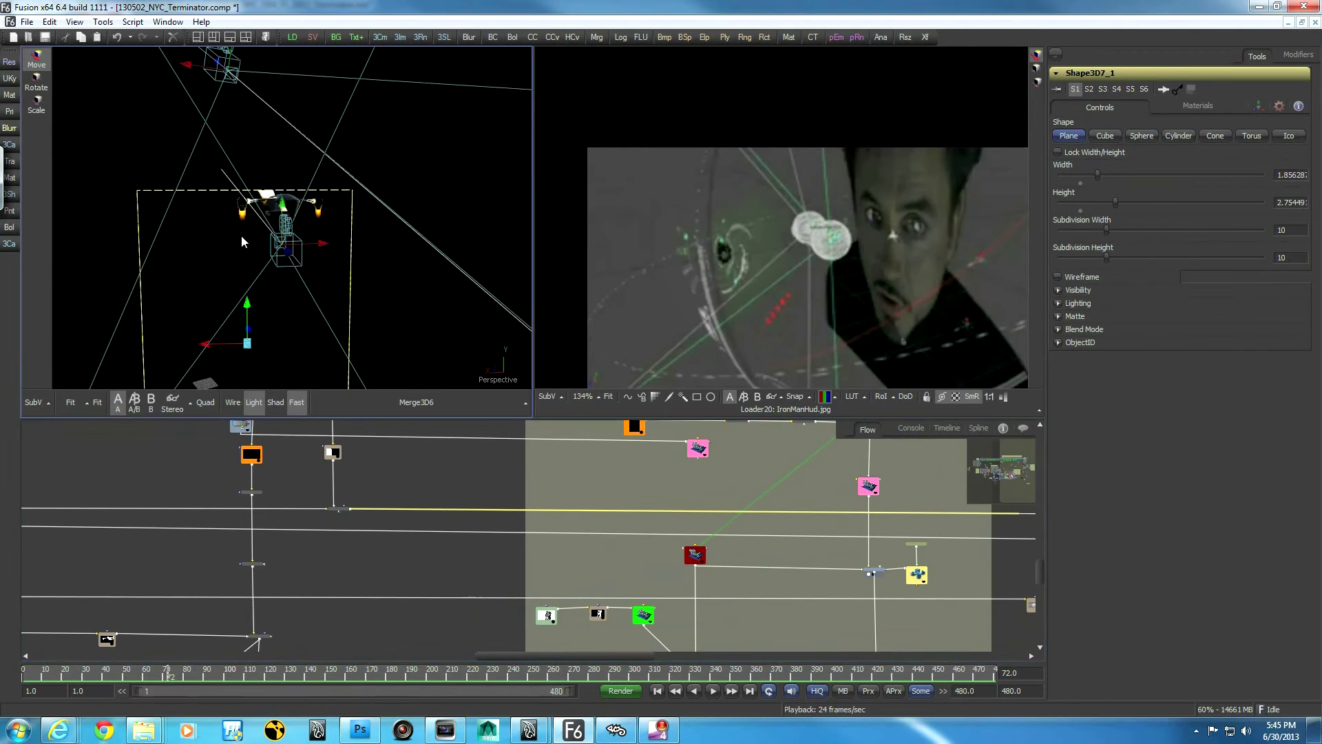
pyautogui.keyDown('alt'); pyautogui.moveTo(216, 249); pyautogui.dragTo(271, 205, button='middle'); pyautogui.keyUp('alt')
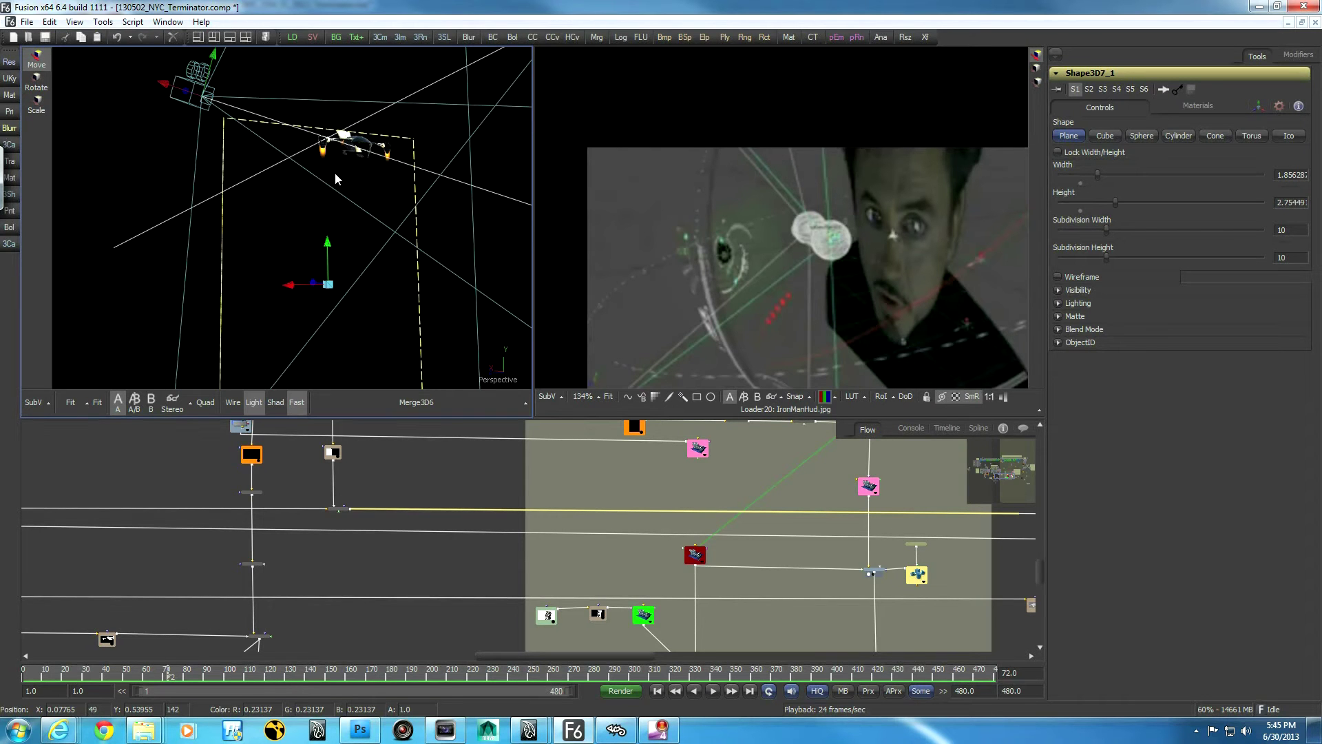
pyautogui.moveTo(334, 284)
pyautogui.keyDown('alt'); pyautogui.mouseDown(button='middle')
pyautogui.moveTo(357, 303)
pyautogui.moveTo(340, 273)
pyautogui.mouseUp(button='middle'); pyautogui.keyUp('alt')
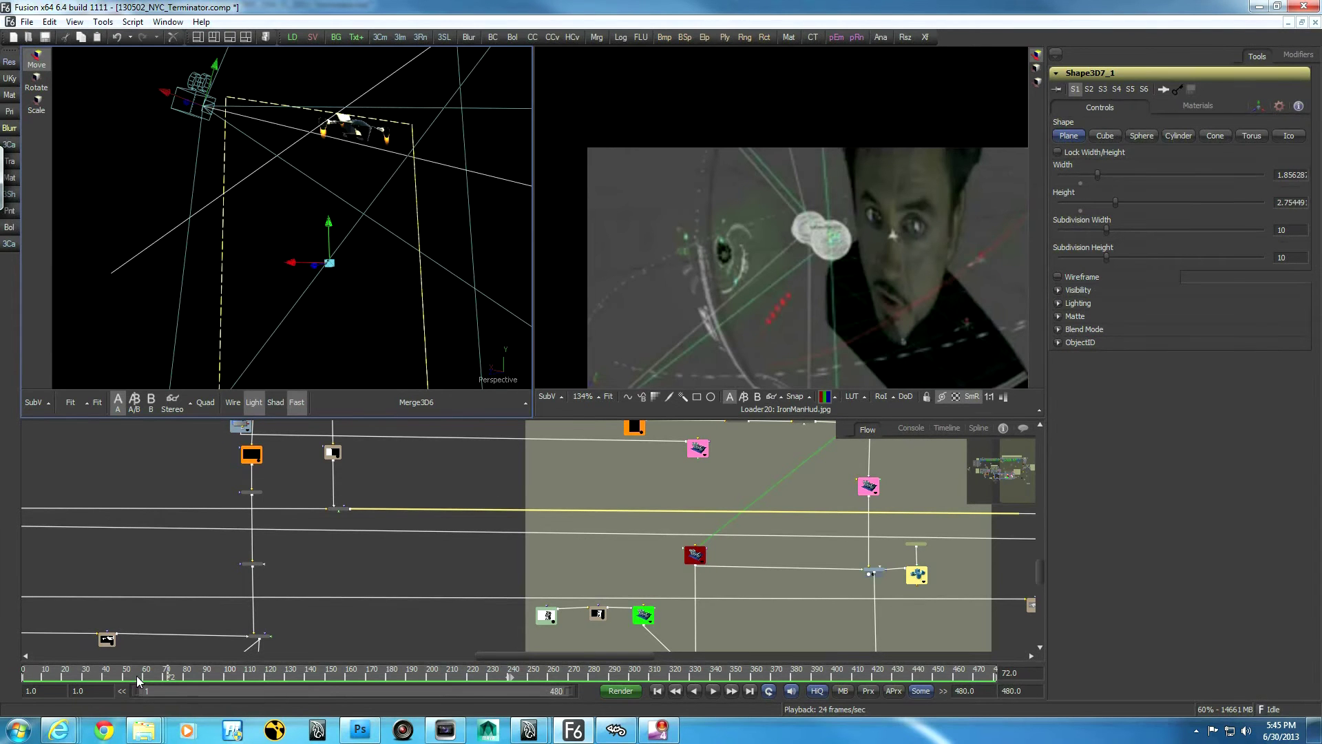
pyautogui.moveTo(148, 678)
pyautogui.mouseDown()
pyautogui.moveTo(79, 681)
pyautogui.moveTo(143, 682)
pyautogui.mouseUp()
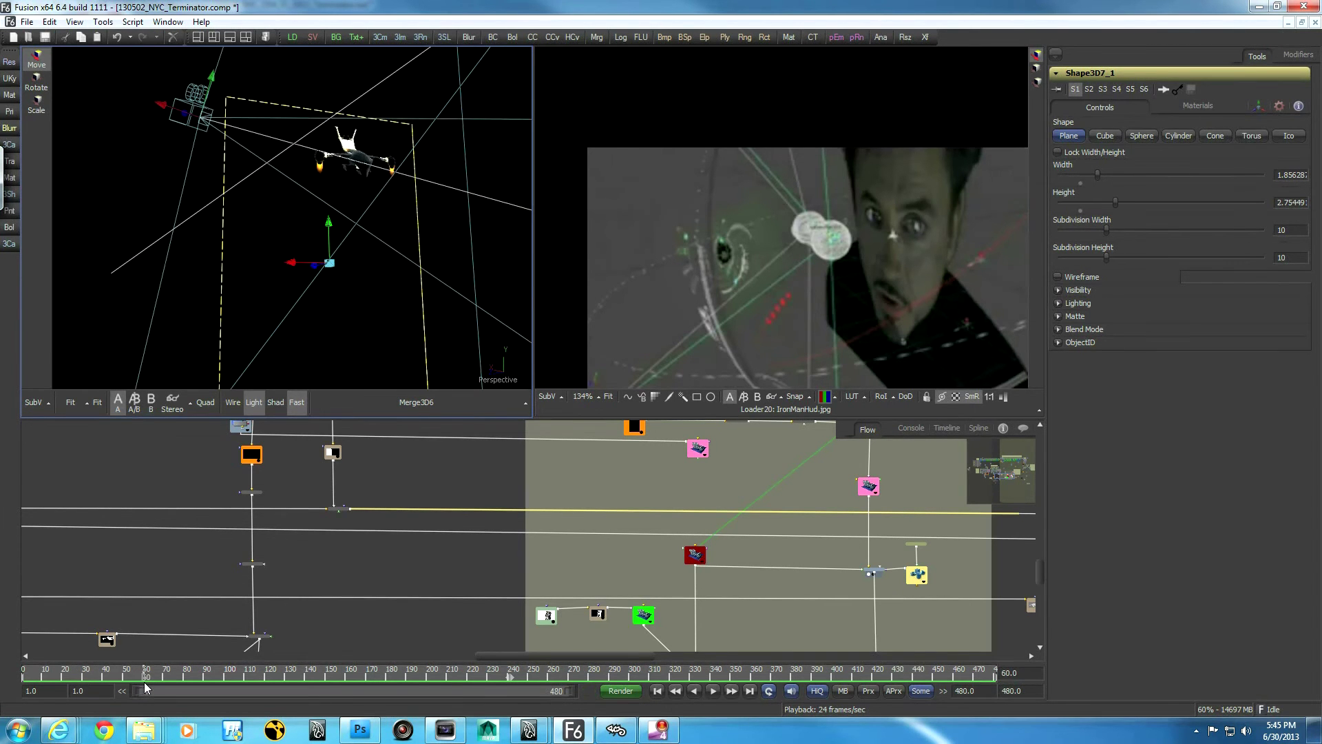
# Inspect the settings of Instance_FilmCam and Renderer3D5, and display Renderer3D5 in the first viewer
pyautogui.moveTo(899, 595); pyautogui.dragTo(880, 527, button='middle')
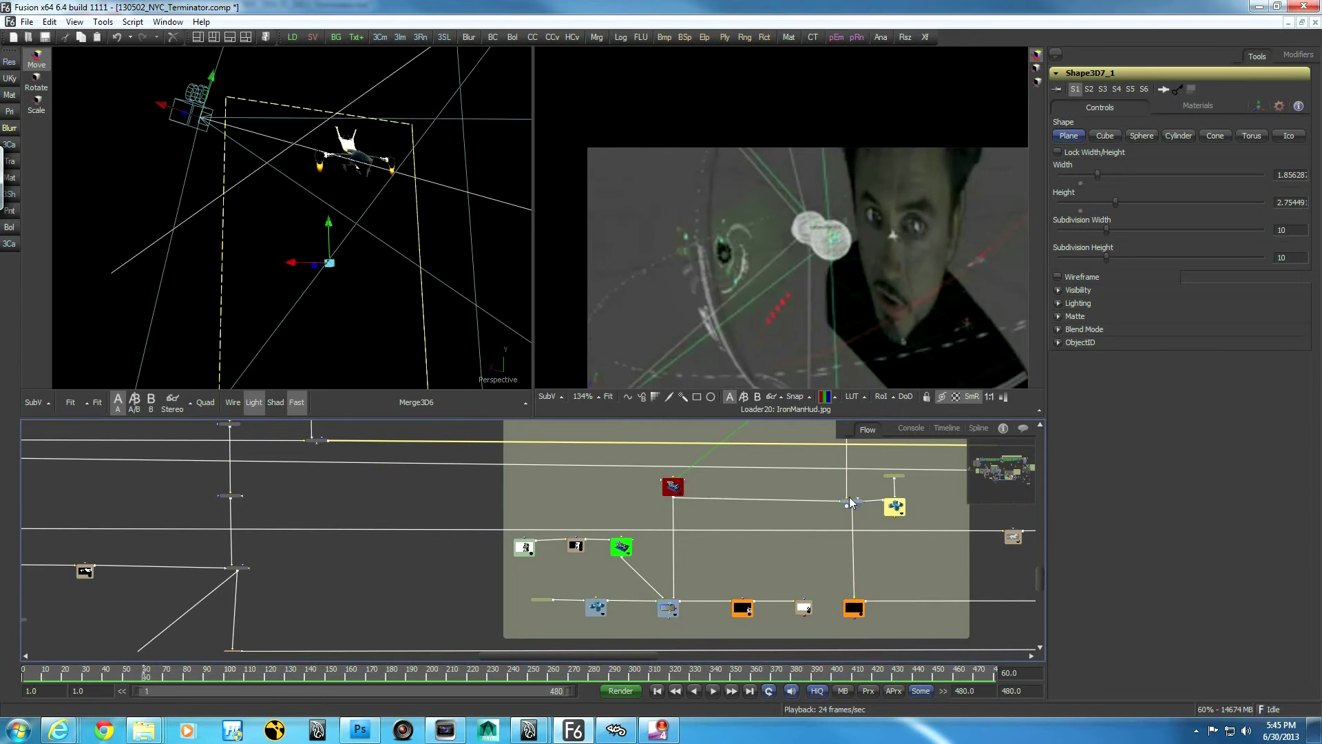
pyautogui.click(674, 487)
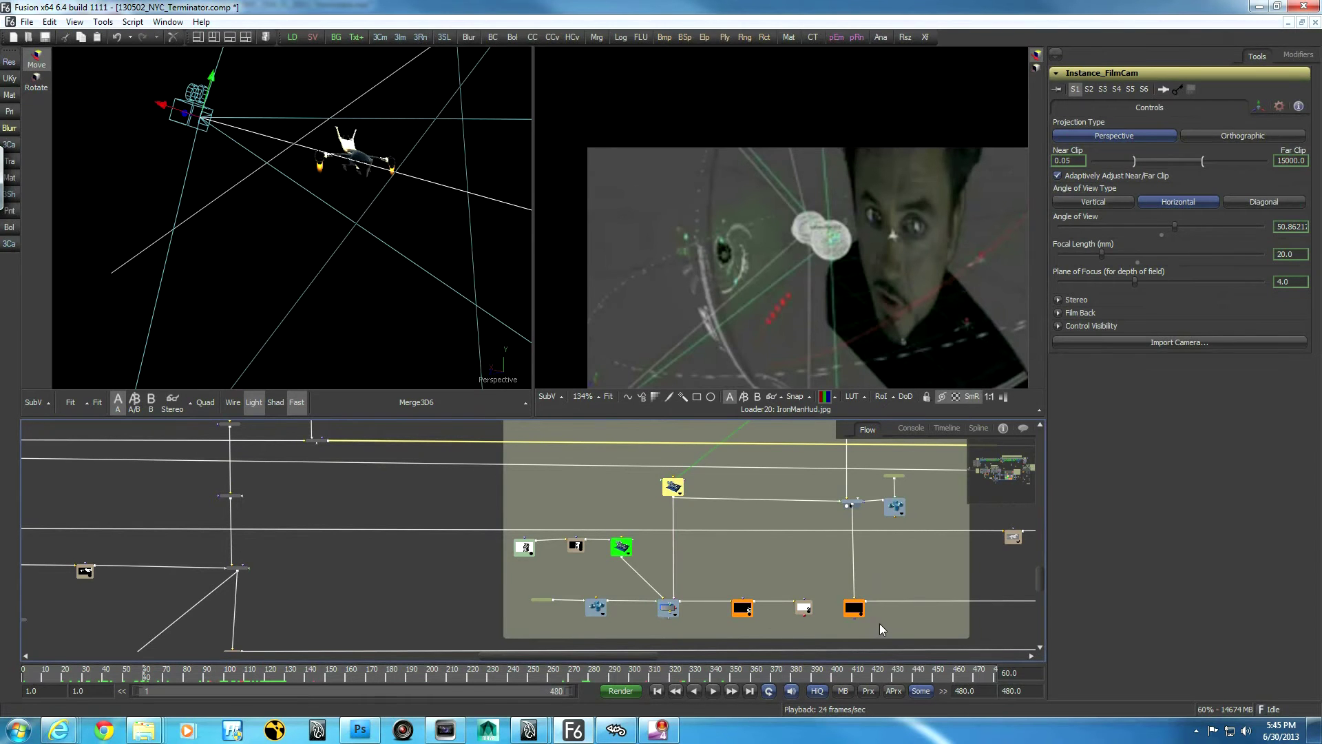
pyautogui.click(855, 611)
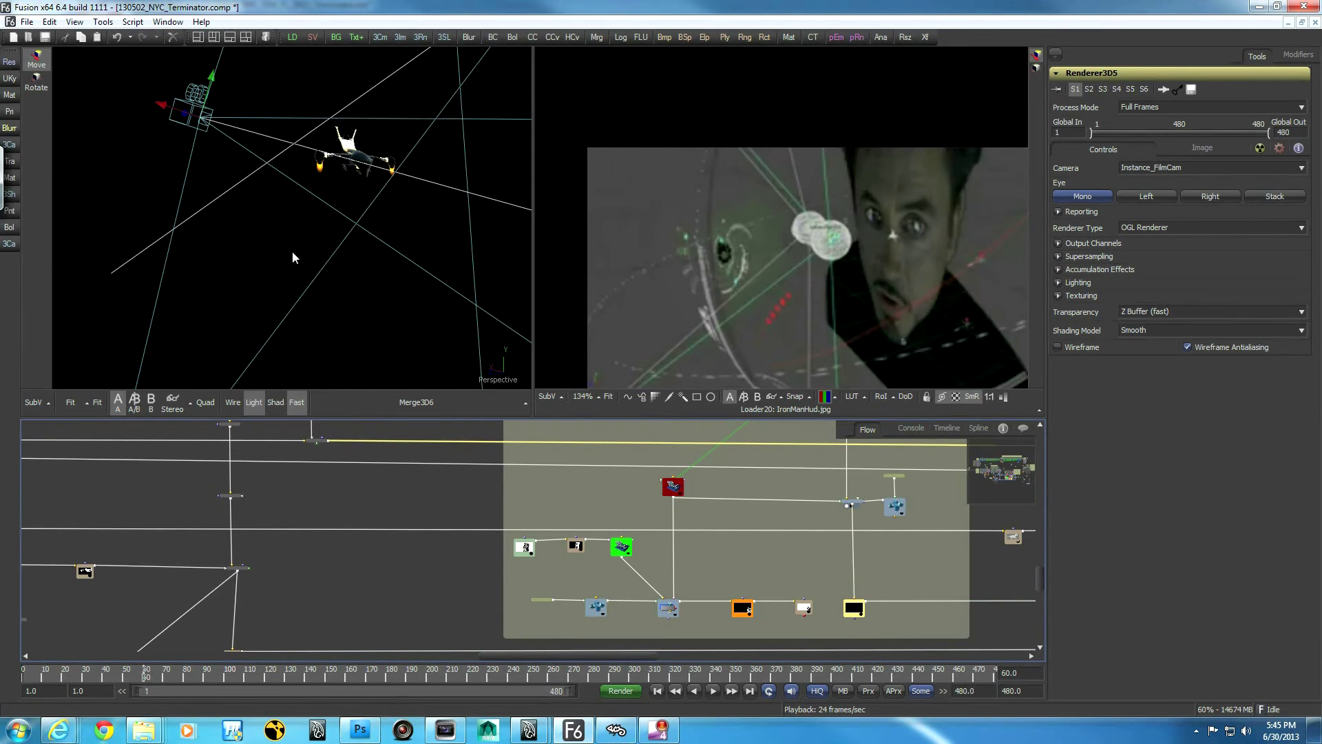
pyautogui.press('1')
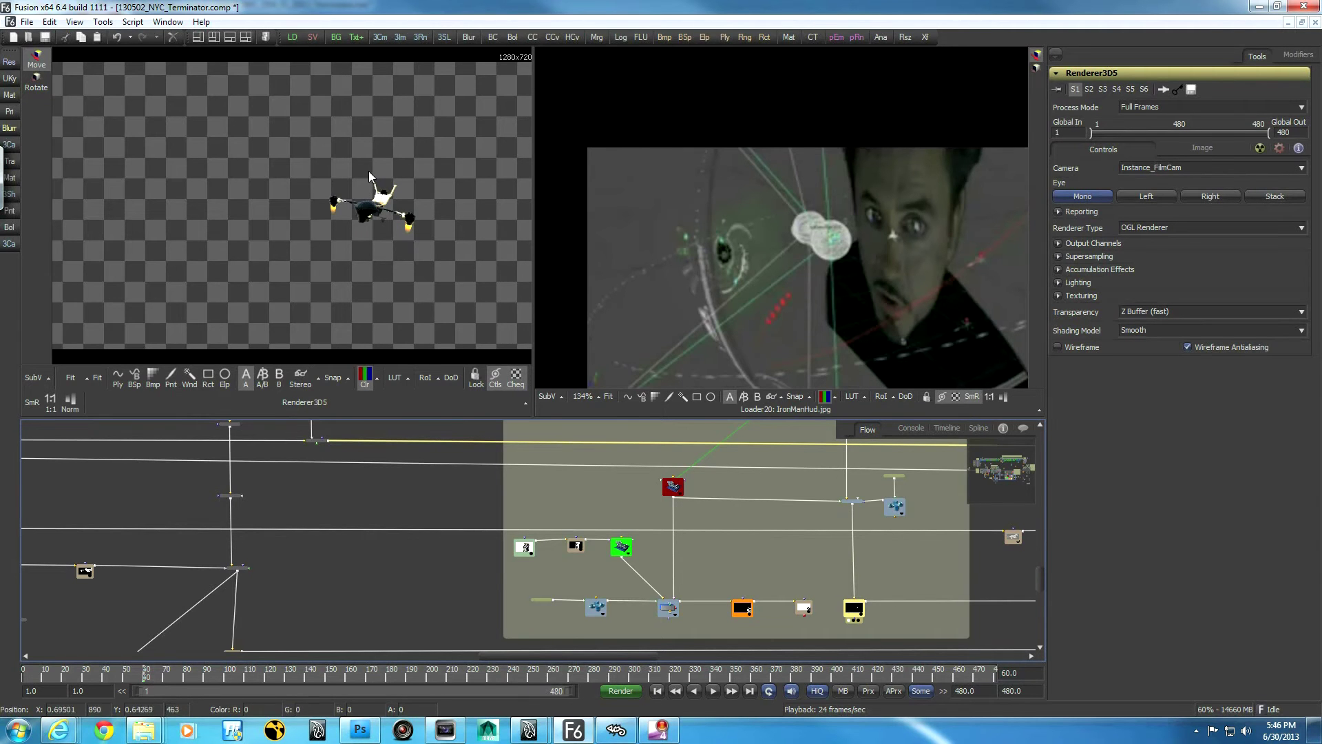
# Display Merge14 in the first viewer and go to frame 41
pyautogui.moveTo(925, 576); pyautogui.dragTo(649, 567, button='middle')
pyautogui.moveTo(857, 565); pyautogui.dragTo(608, 578, button='middle')
pyautogui.moveTo(1009, 635); pyautogui.dragTo(912, 566, button='middle')
pyautogui.click(902, 544)
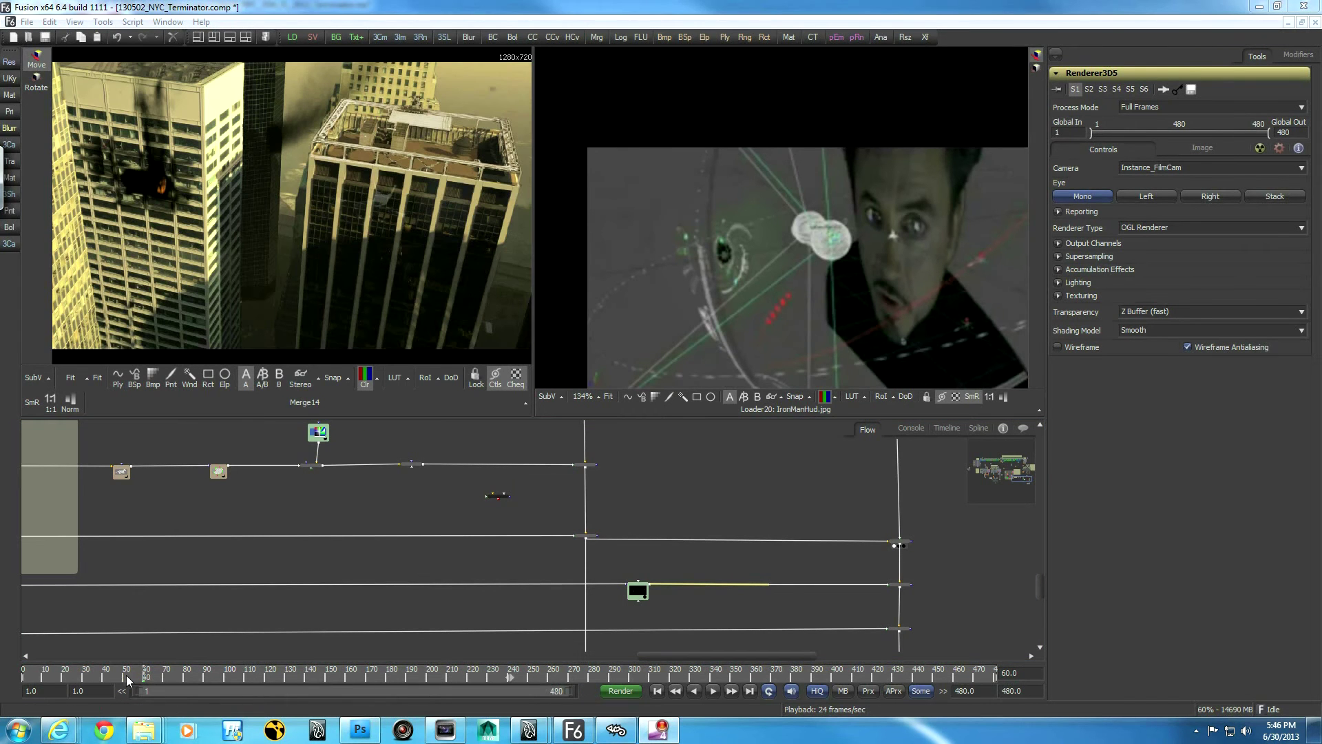
pyautogui.click(105, 675)
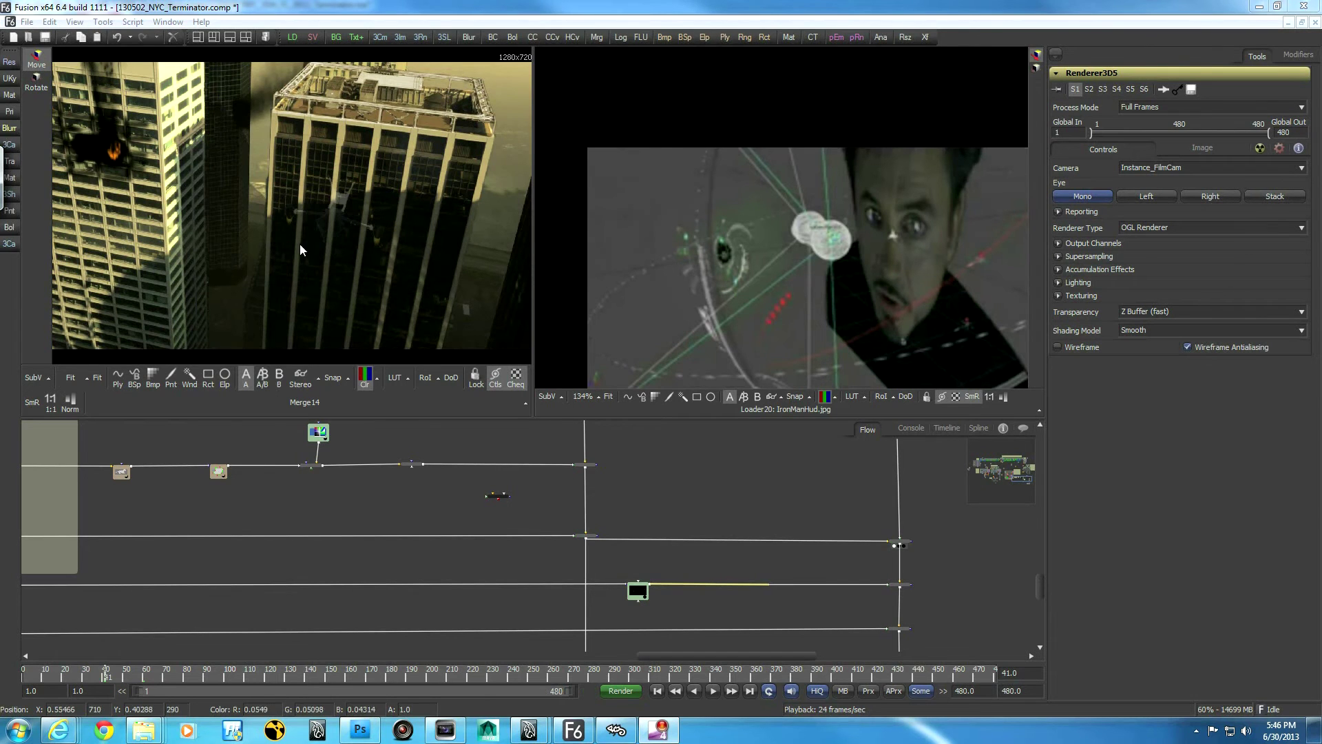
# Examine the drone reflection and its engine flames in the building windows up close, including how the columns interrupt it
pyautogui.keyDown('ctrl'); pyautogui.scroll(6, 241, 241); pyautogui.keyUp('ctrl')
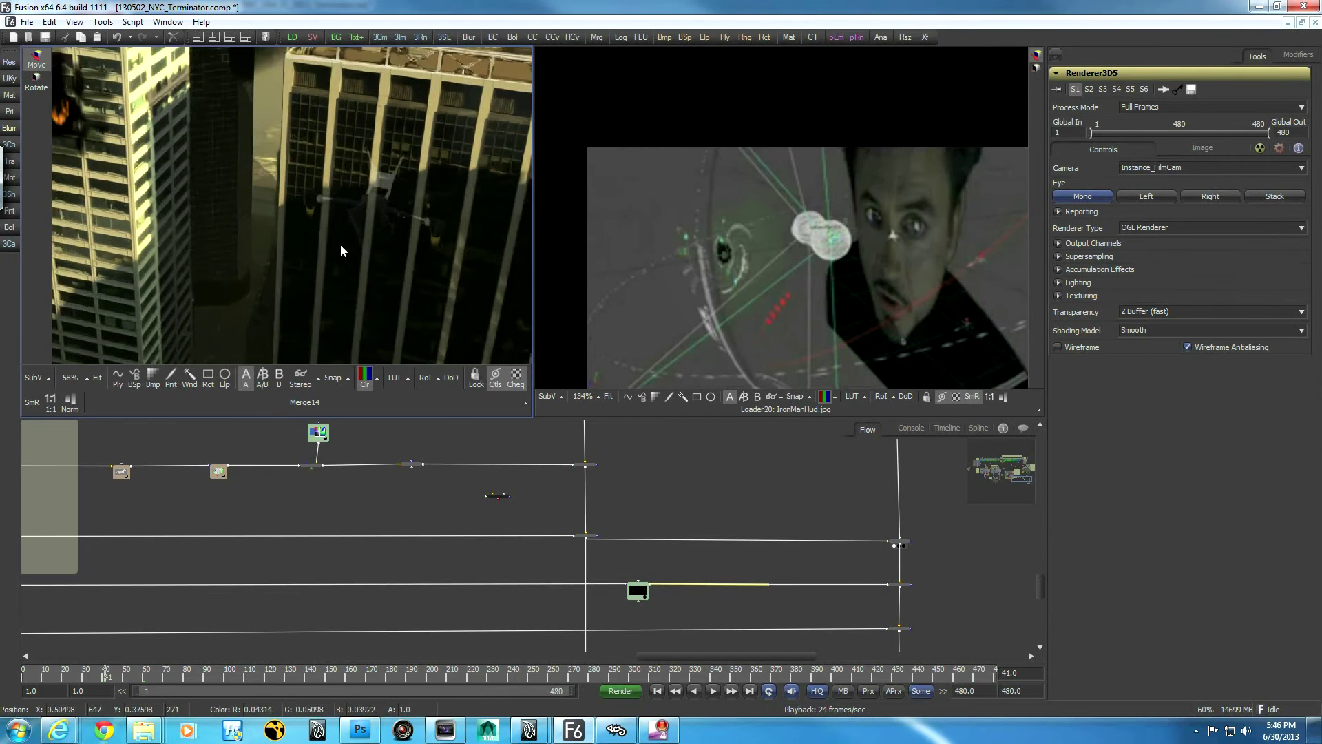
pyautogui.keyDown('ctrl'); pyautogui.scroll(3, 207, 272); pyautogui.keyUp('ctrl')
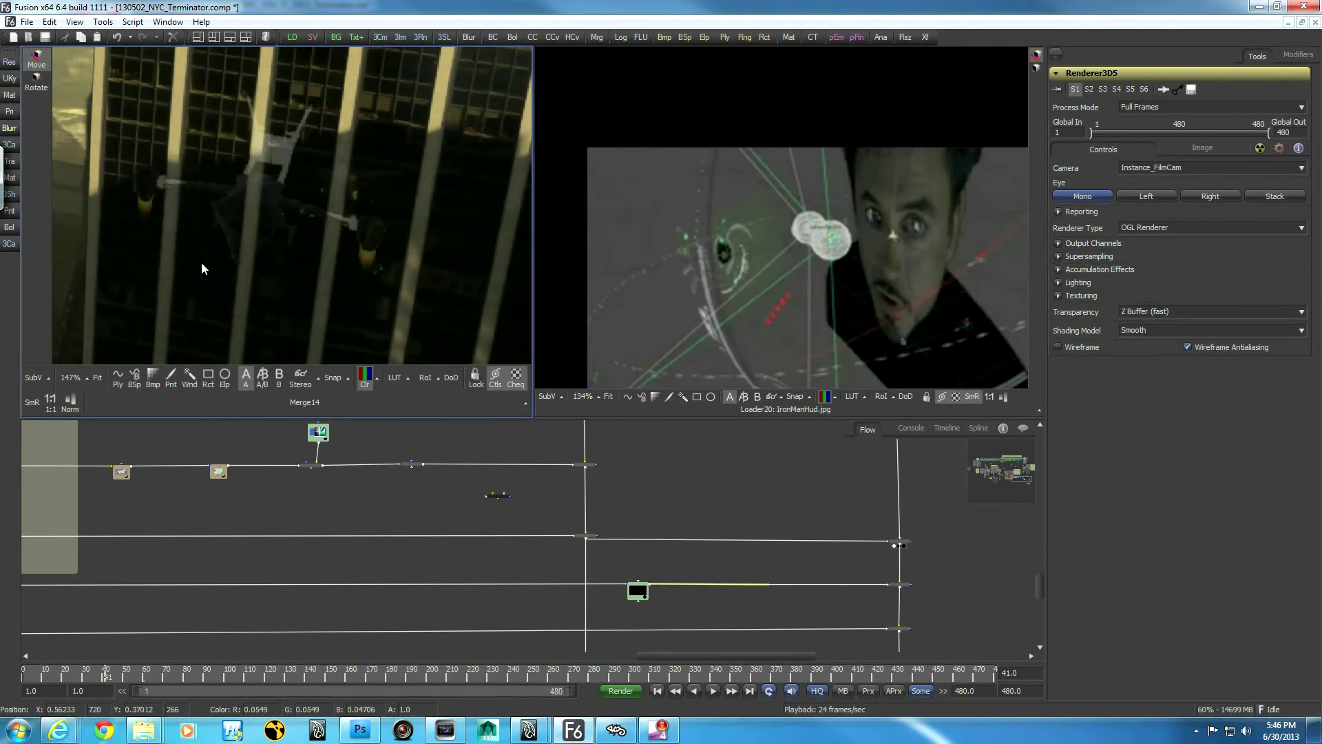
pyautogui.keyDown('ctrl'); pyautogui.scroll(3, 296, 266); pyautogui.keyUp('ctrl')
pyautogui.moveTo(308, 266); pyautogui.dragTo(344, 319, button='middle')
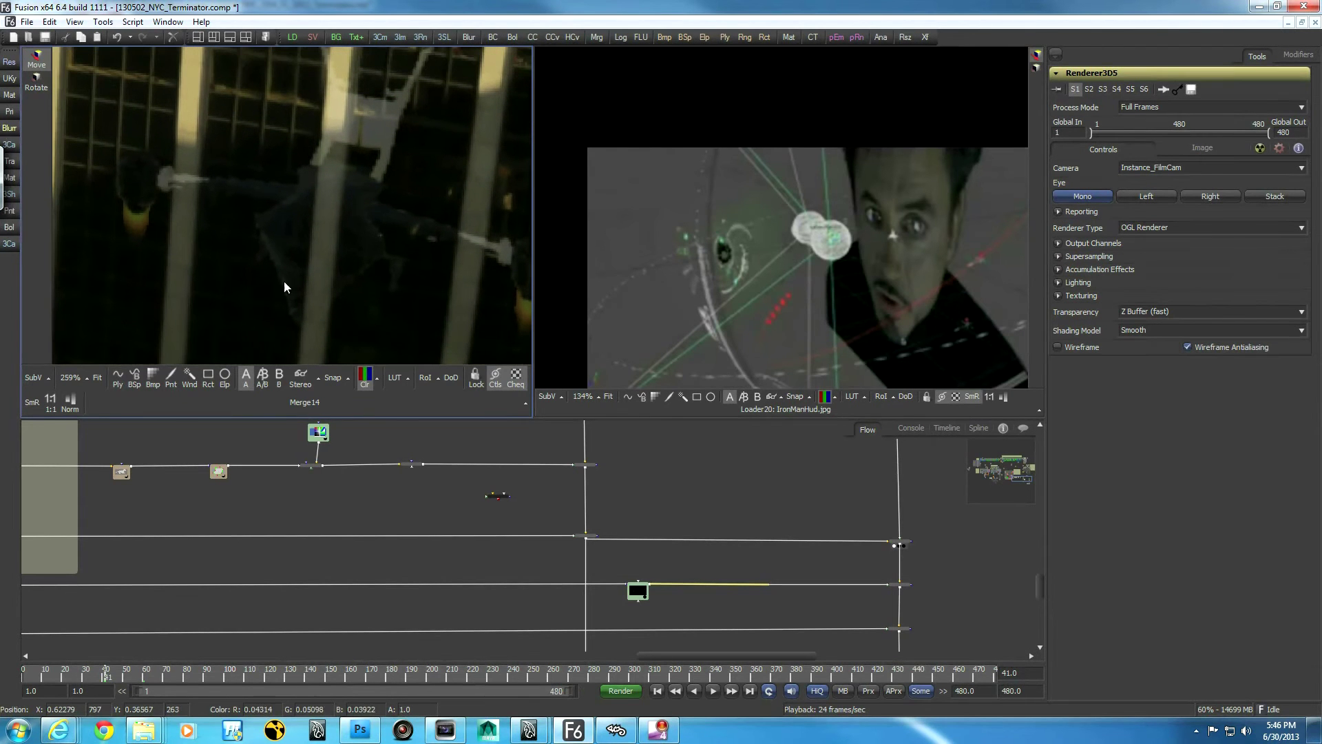
pyautogui.moveTo(343, 204); pyautogui.dragTo(188, 168, button='middle')
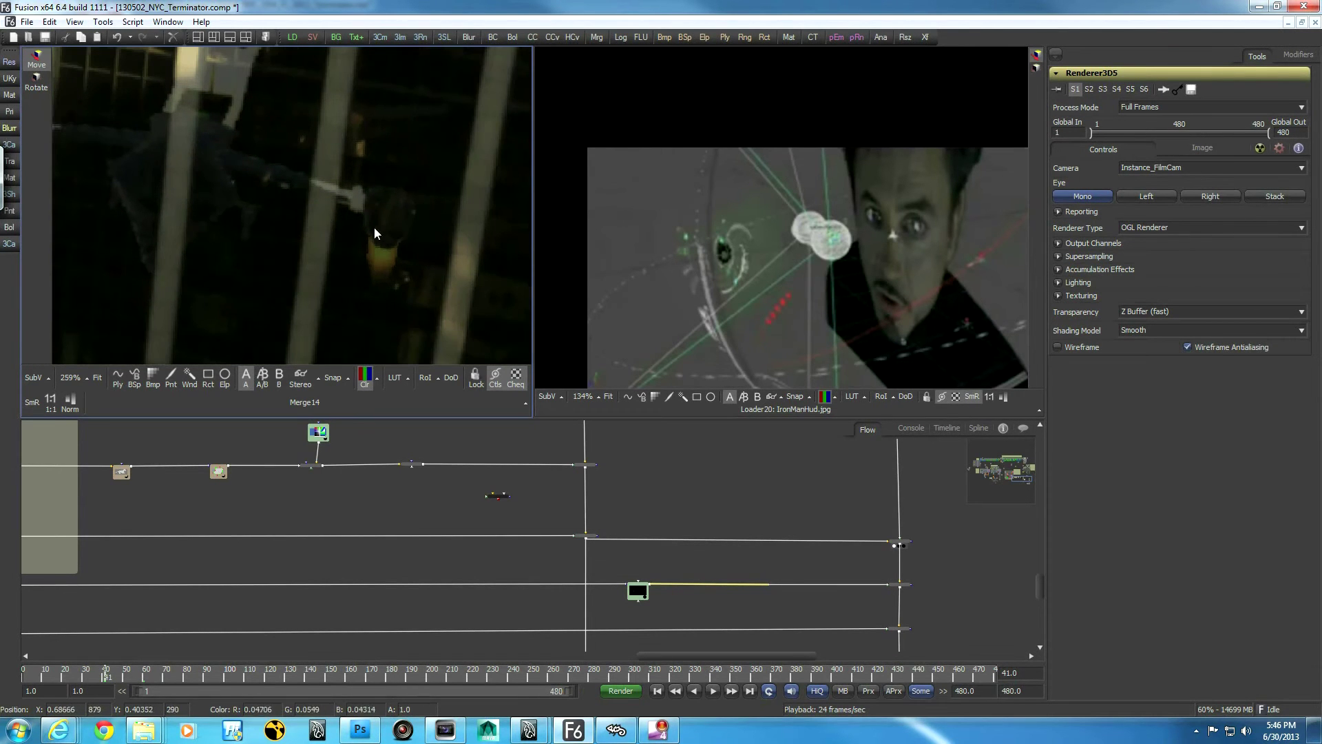
pyautogui.keyDown('ctrl'); pyautogui.scroll(-6, 458, 259); pyautogui.keyUp('ctrl')
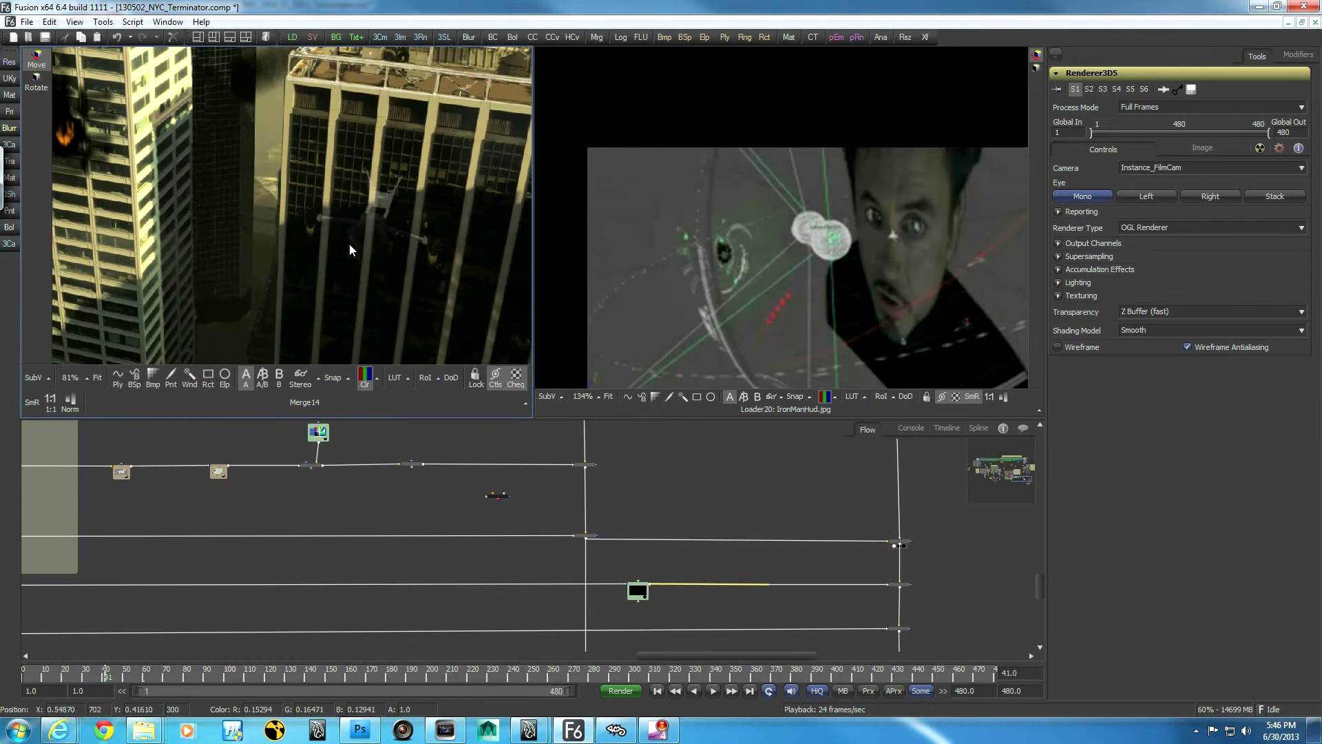
pyautogui.keyDown('ctrl'); pyautogui.scroll(-2, 436, 258); pyautogui.keyUp('ctrl')
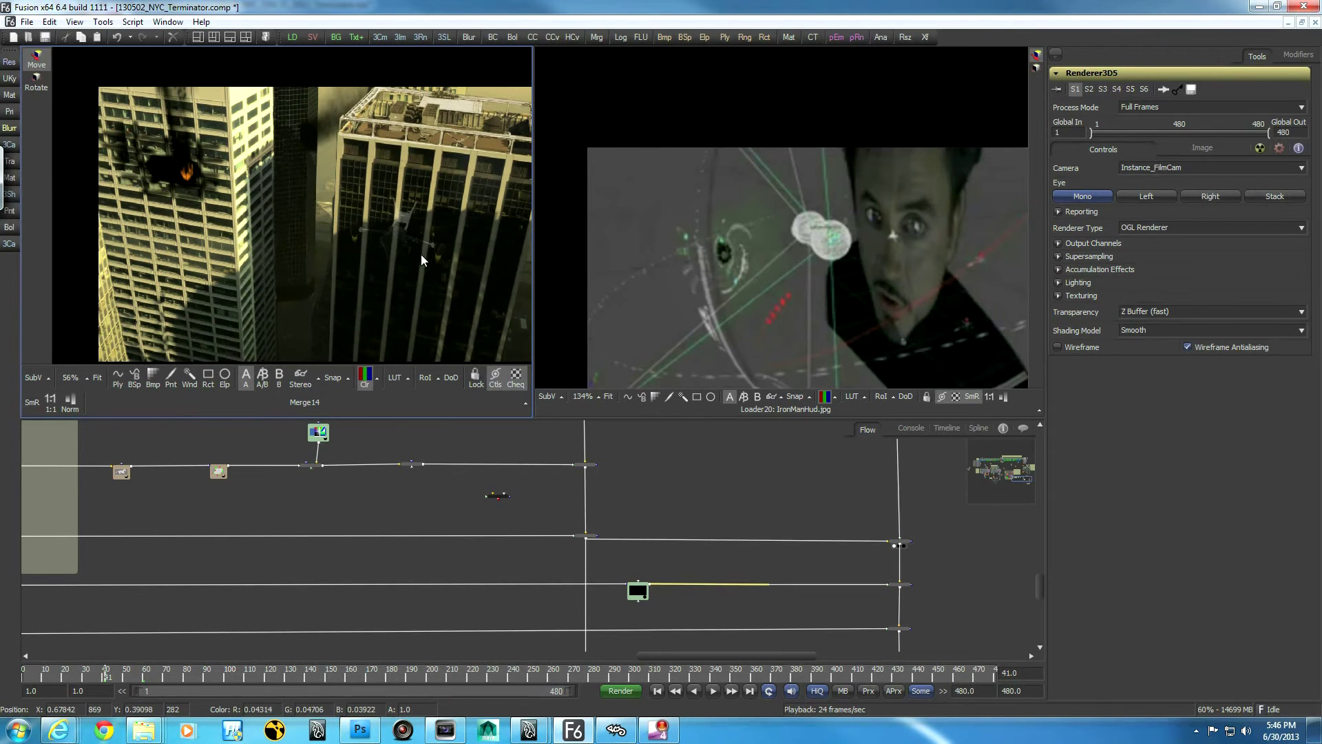
pyautogui.moveTo(435, 262)
pyautogui.mouseDown(button='middle')
pyautogui.moveTo(427, 271)
pyautogui.moveTo(424, 238)
pyautogui.mouseUp(button='middle')
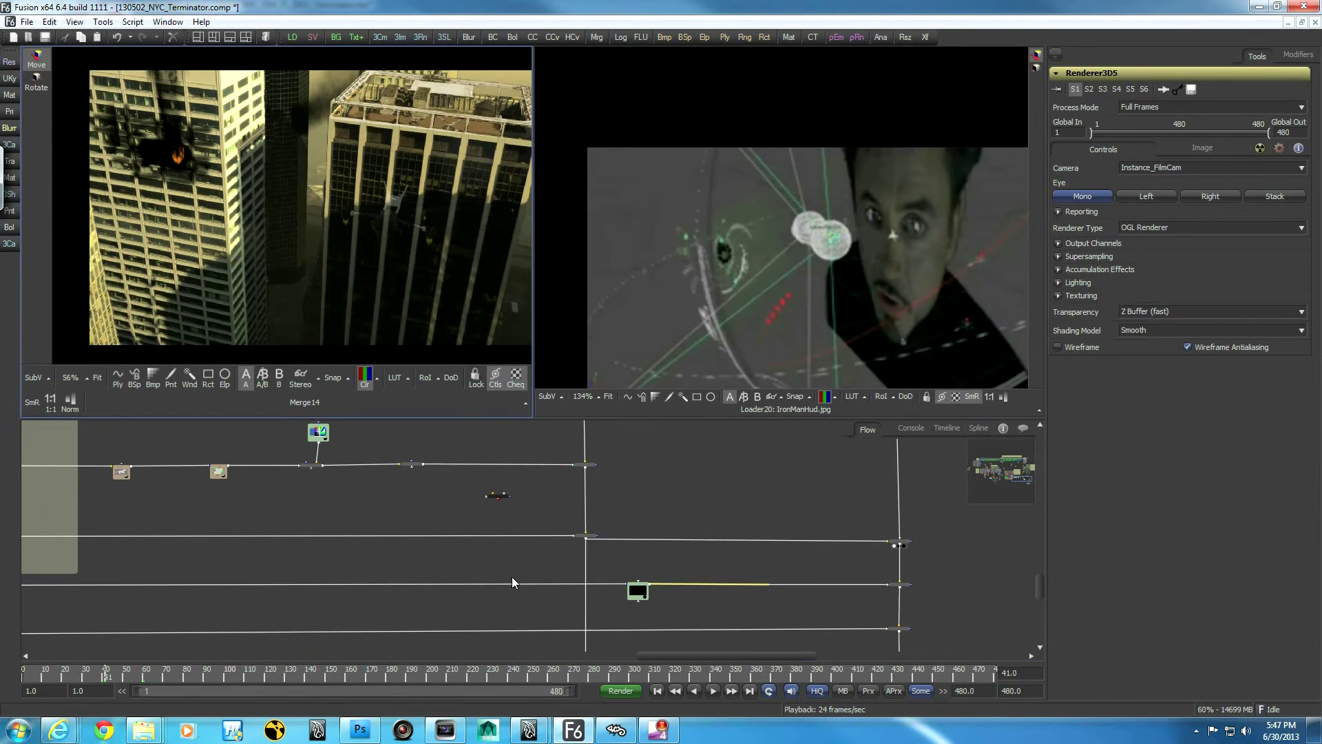
# Display the Building_005_Reflection_Map.png loader in the second viewer, examine its window cutouts, and replace it with Bitmap8
pyautogui.moveTo(514, 577); pyautogui.dragTo(606, 474, button='middle')
pyautogui.moveTo(493, 548); pyautogui.dragTo(810, 581, button='middle')
pyautogui.keyDown('ctrl'); pyautogui.scroll(2, 650, 526); pyautogui.keyUp('ctrl')
pyautogui.moveTo(393, 507); pyautogui.dragTo(827, 549, button='middle')
pyautogui.moveTo(474, 461); pyautogui.dragTo(640, 516, button='middle')
pyautogui.moveTo(634, 517); pyautogui.dragTo(642, 338)
pyautogui.moveTo(884, 322); pyautogui.dragTo(673, 308, button='middle')
pyautogui.moveTo(789, 299); pyautogui.dragTo(690, 256, button='middle')
pyautogui.moveTo(834, 289); pyautogui.dragTo(752, 294, button='middle')
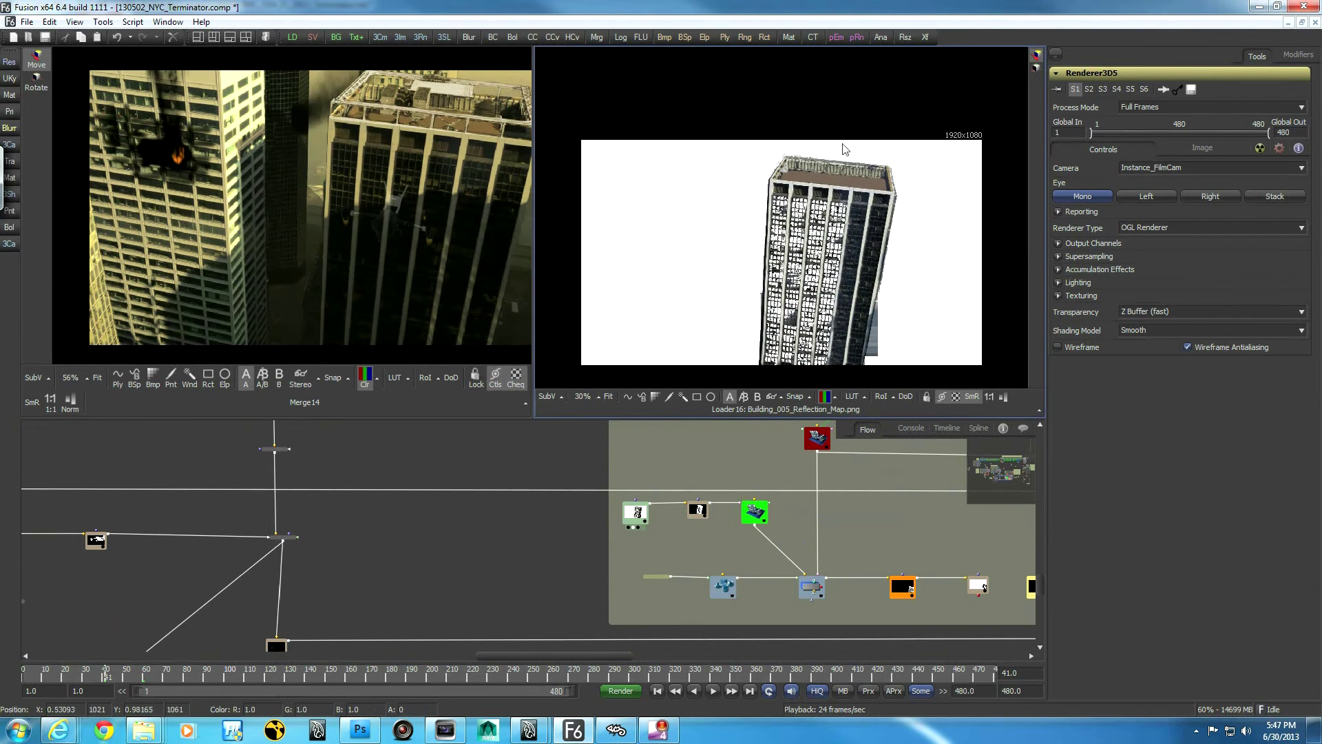
pyautogui.moveTo(729, 315); pyautogui.dragTo(844, 303, button='middle')
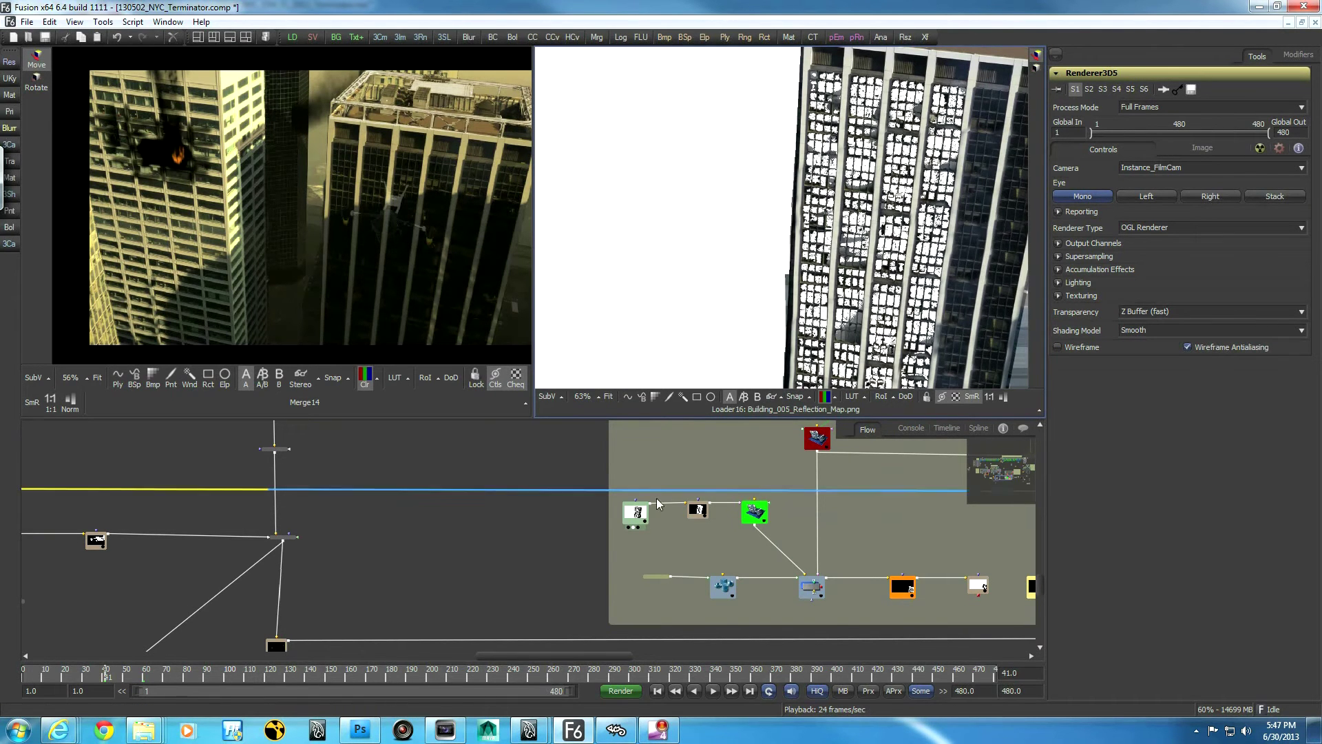
pyautogui.moveTo(699, 513); pyautogui.dragTo(753, 289)
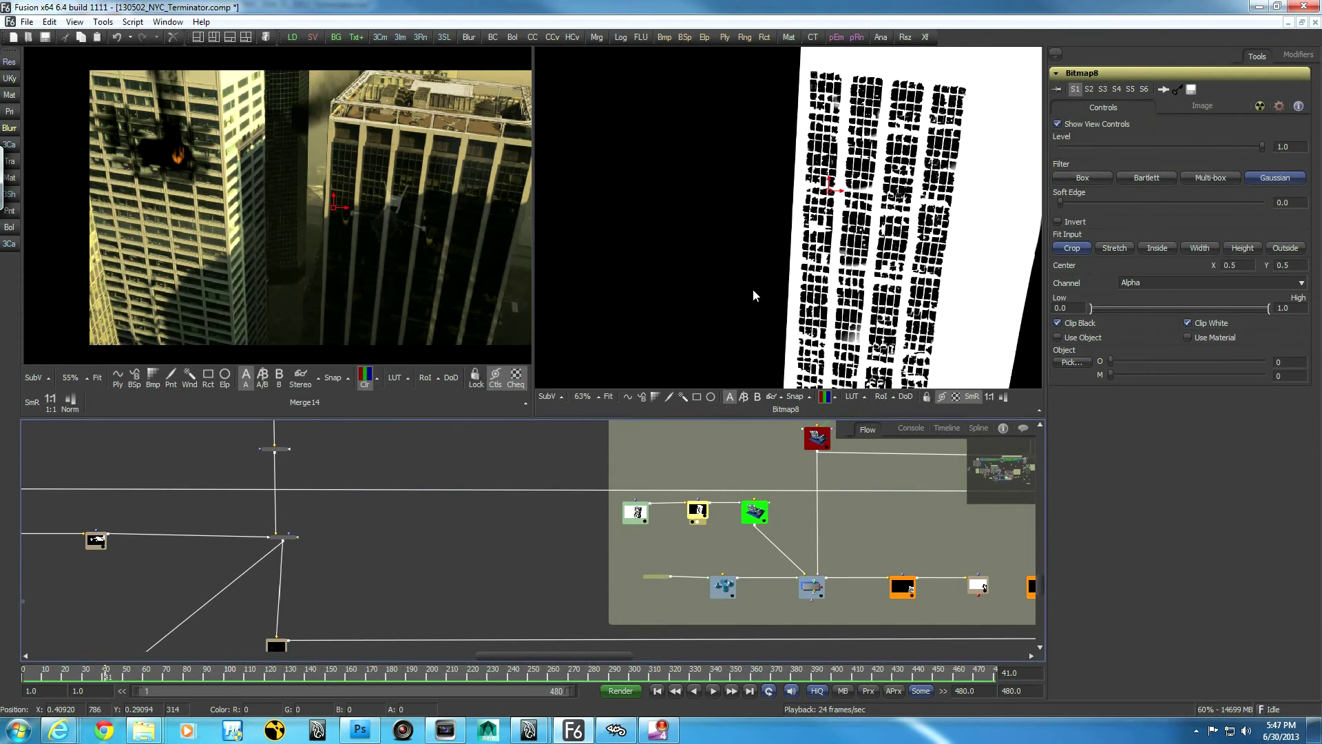
# Open the projection settings of projector_02_CamShape_1_2, and examine Merge3D12 with its Shape3D7 plane in the second viewer
pyautogui.click(755, 513)
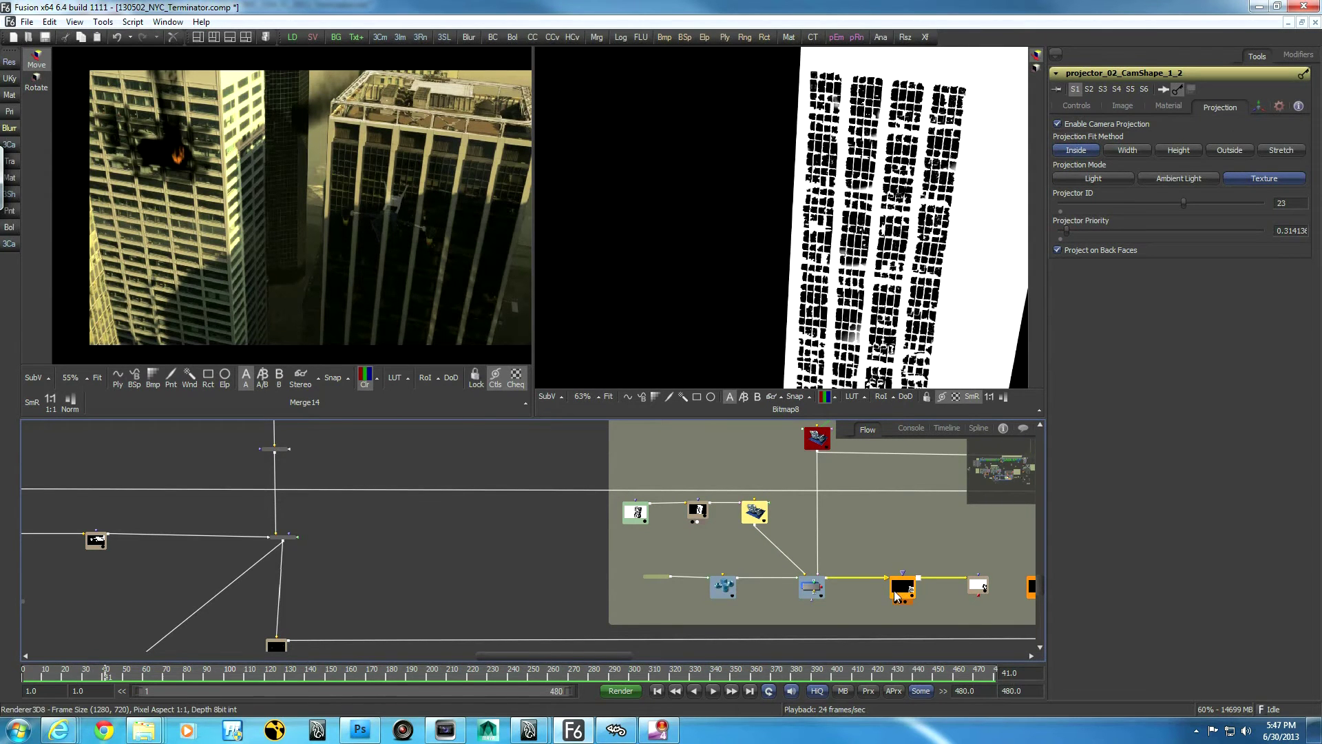
pyautogui.moveTo(812, 594); pyautogui.dragTo(817, 309)
pyautogui.keyDown('alt'); pyautogui.moveTo(734, 314); pyautogui.dragTo(834, 283, button='middle'); pyautogui.keyUp('alt')
pyautogui.click(835, 282)
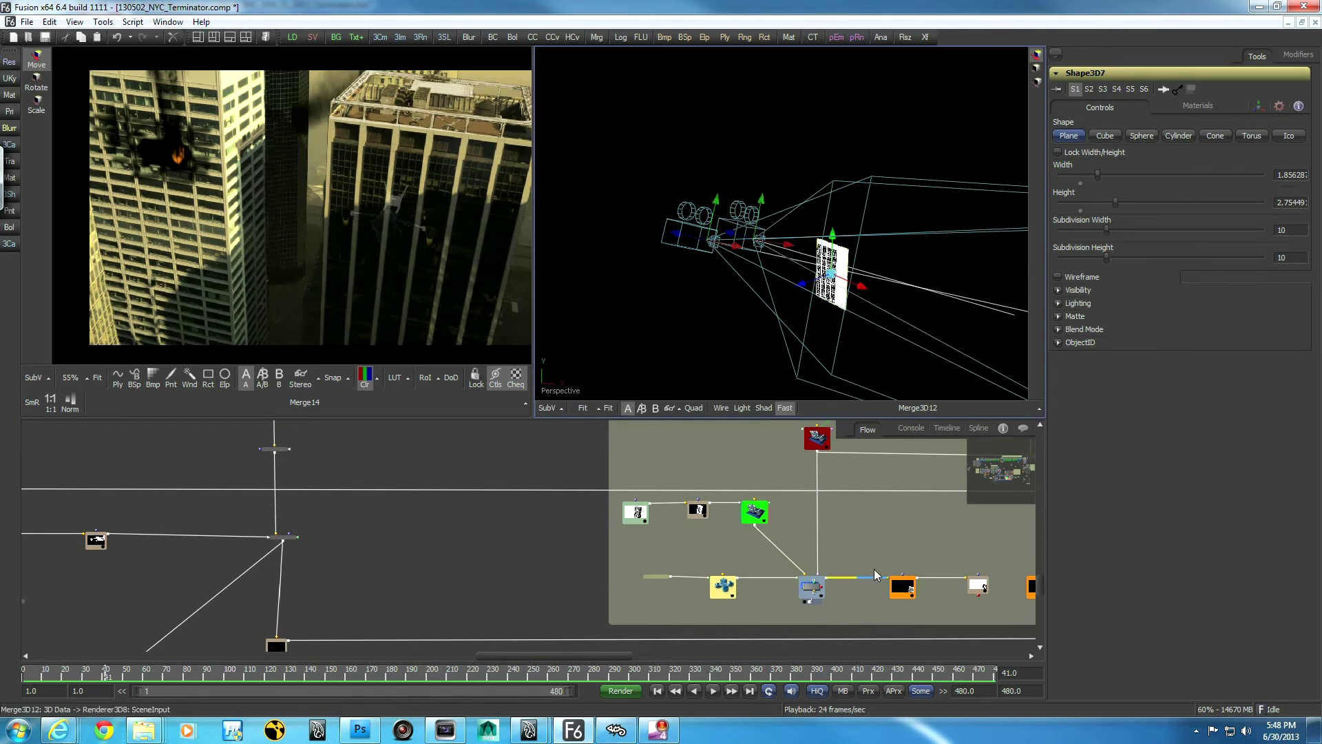
# Display Renderer3D8 in the second viewer with its settings open, and scrub the timeline to compare it with the composite
pyautogui.moveTo(902, 587); pyautogui.dragTo(769, 241)
pyautogui.click(902, 587)
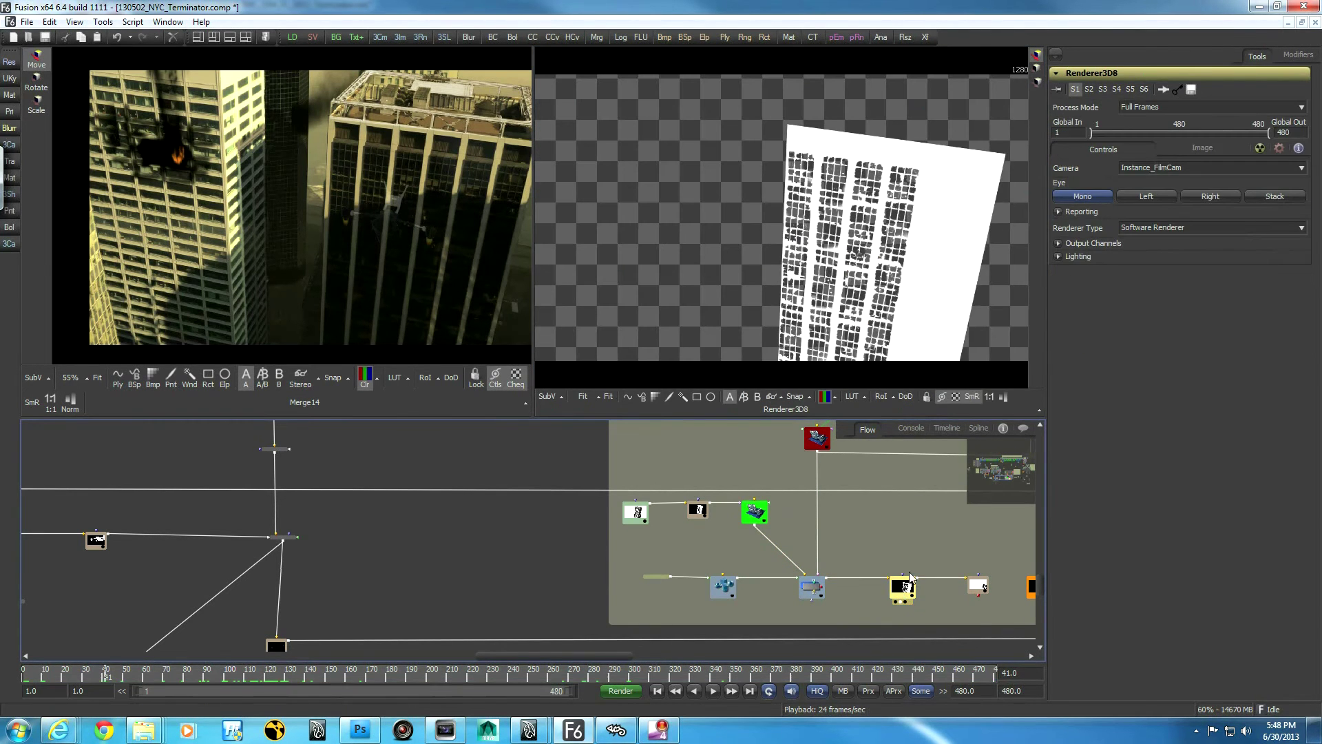
pyautogui.moveTo(105, 675); pyautogui.dragTo(192, 689)
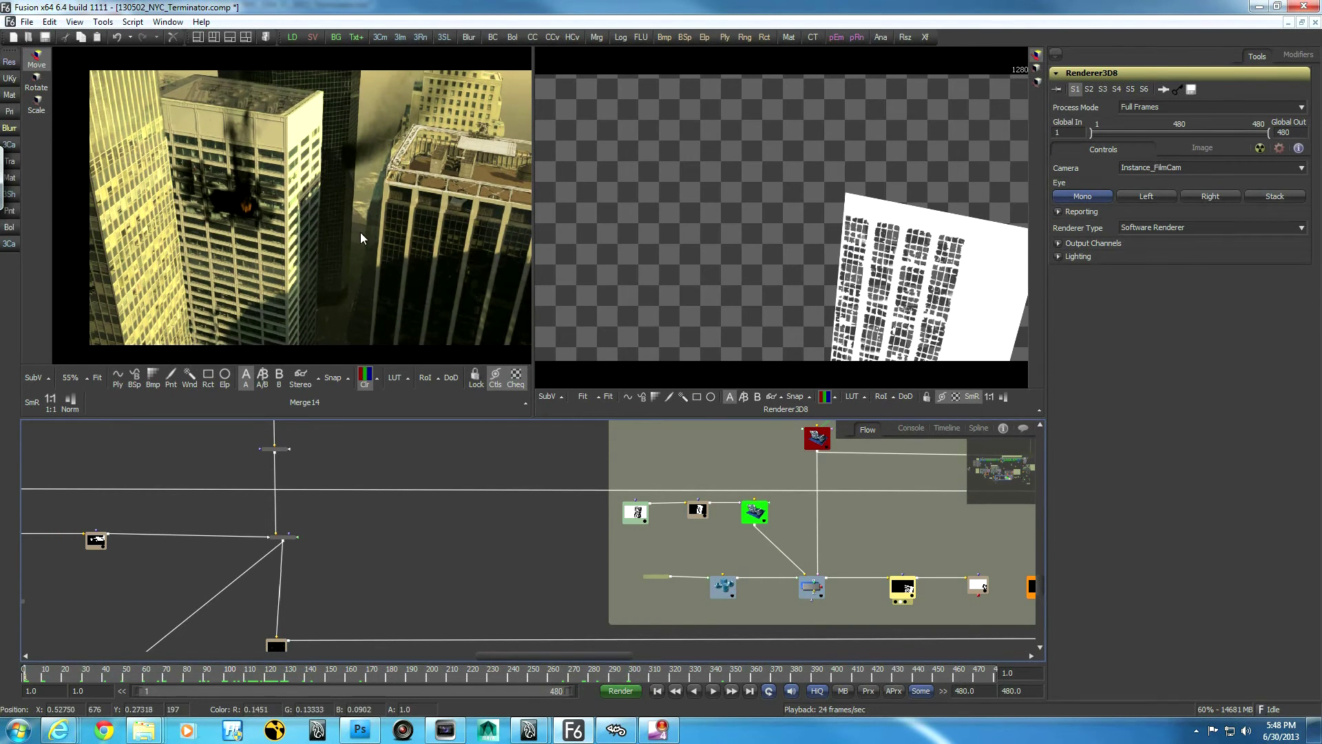
# Display the inverted Bitmap9 mask in the second viewer, followed by Renderer3D5, and examine the masked drone up close
pyautogui.moveTo(895, 531); pyautogui.dragTo(709, 572, button='middle')
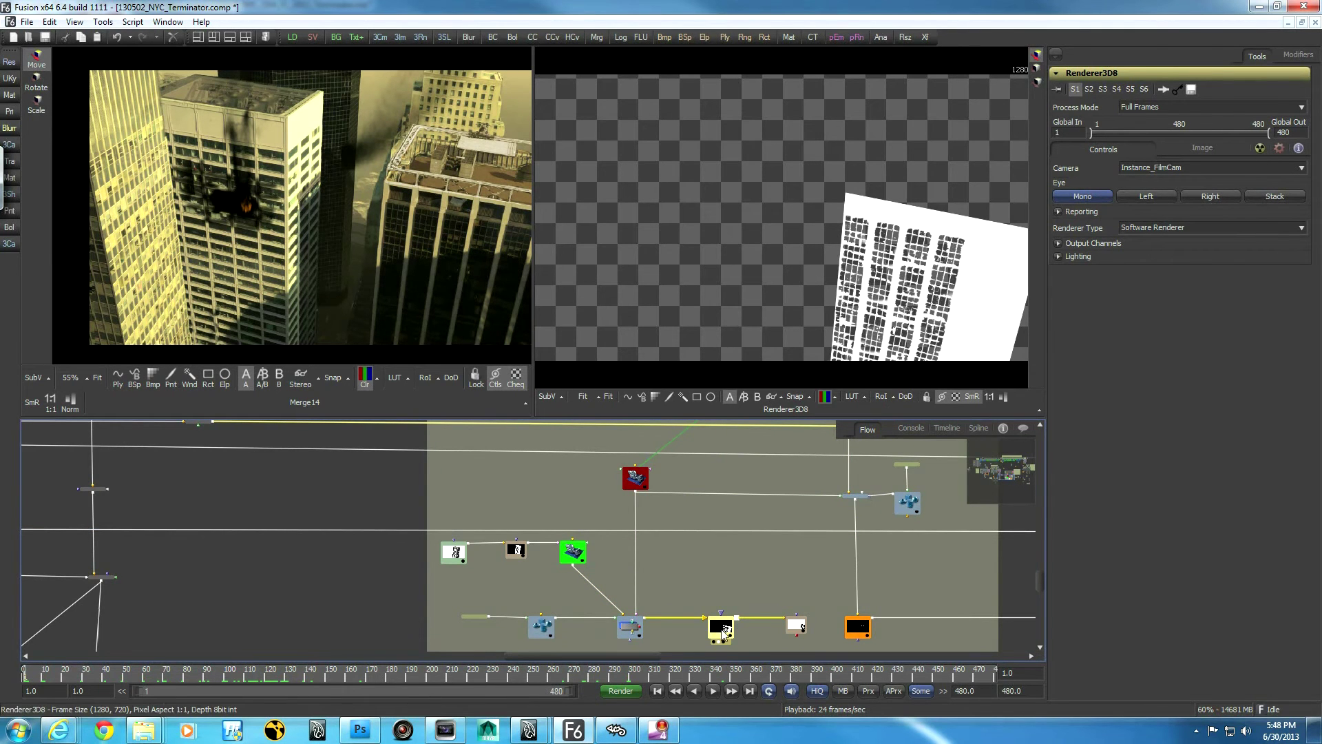
pyautogui.click(796, 624)
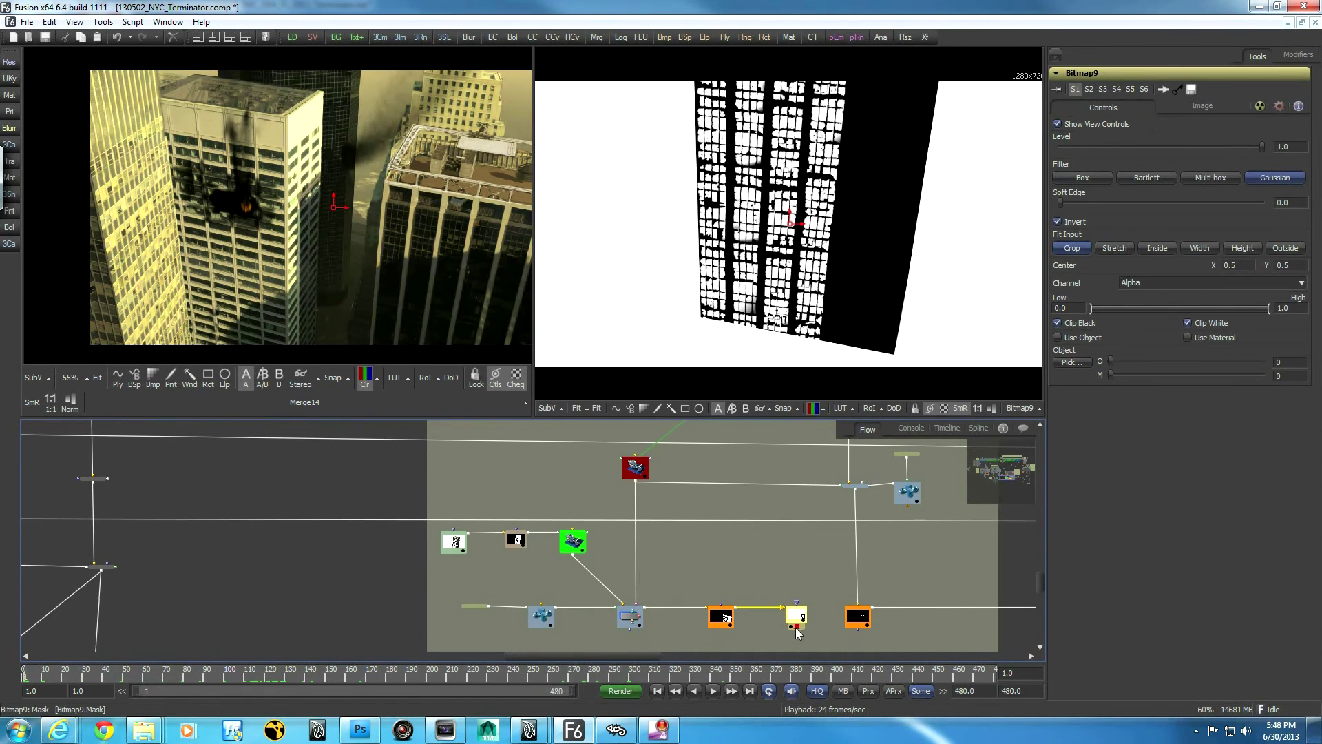
pyautogui.moveTo(858, 624); pyautogui.dragTo(866, 267)
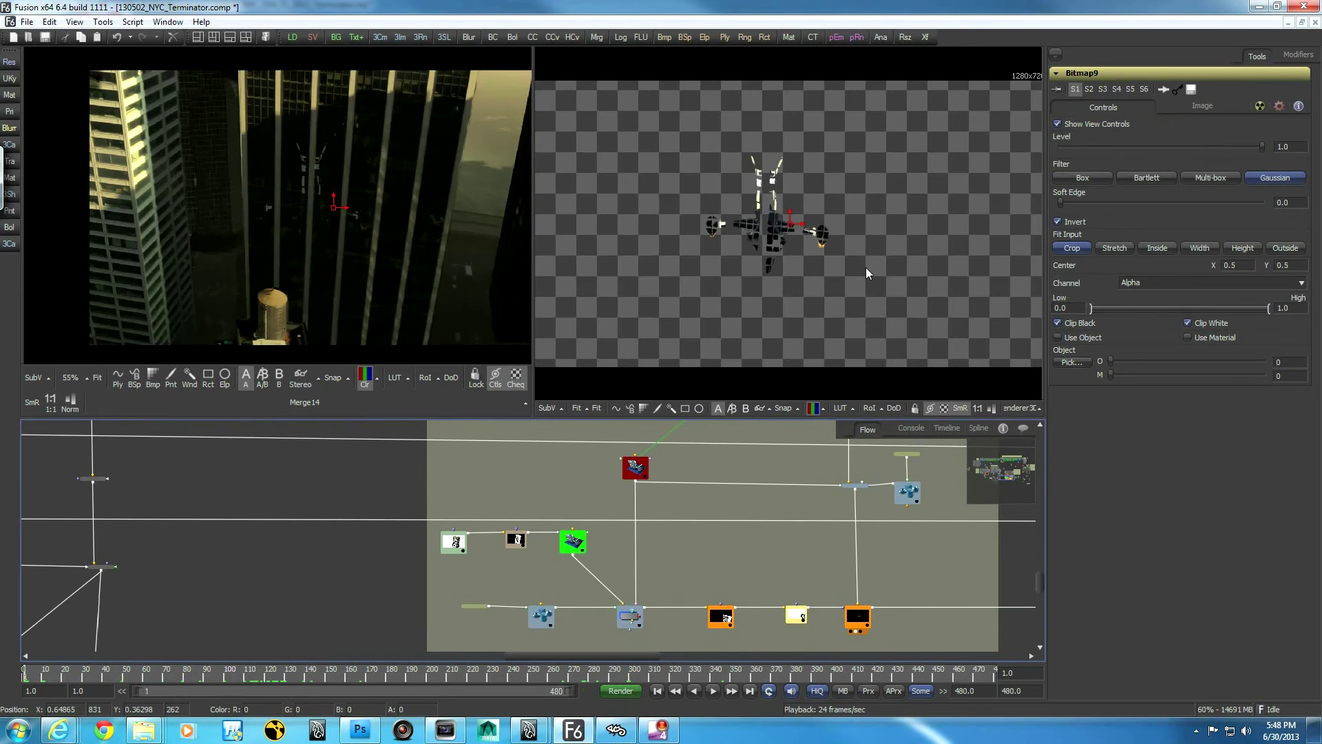
pyautogui.keyDown('ctrl'); pyautogui.scroll(5, 728, 266); pyautogui.keyUp('ctrl')
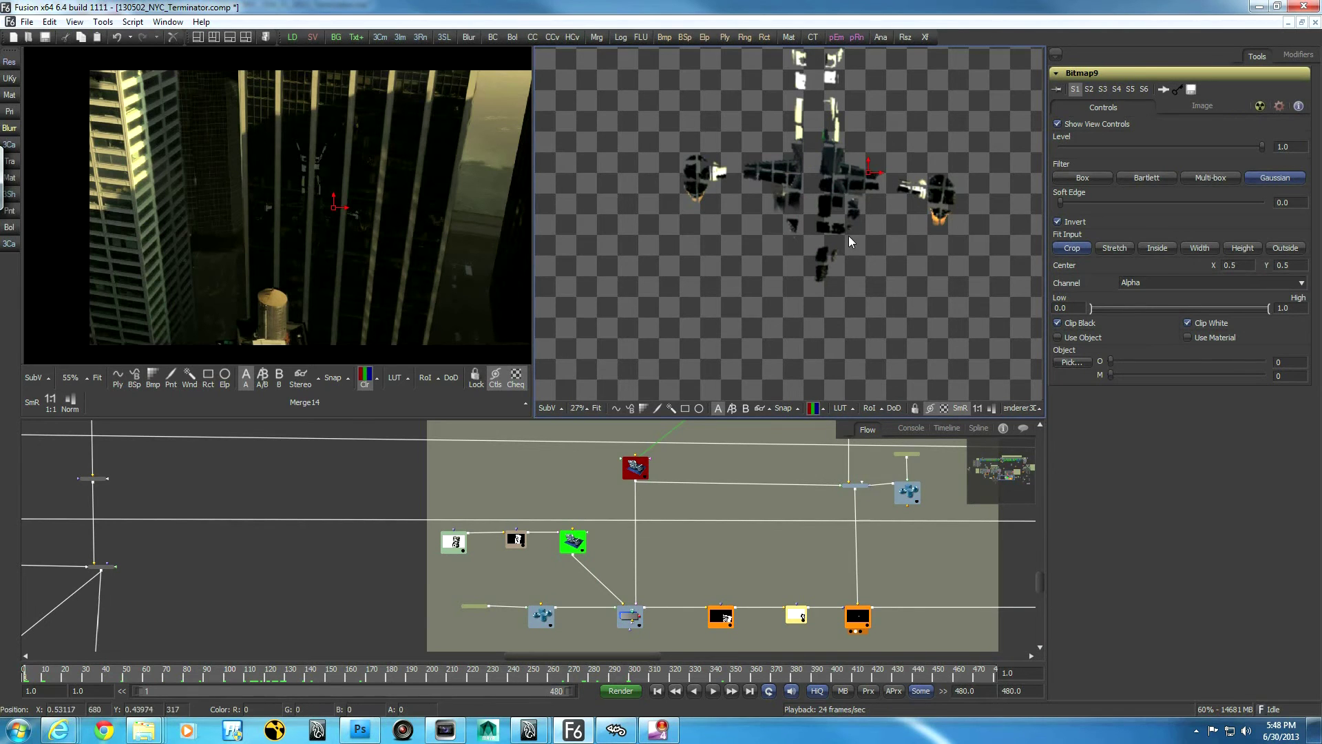
# Display Merge14 in the second viewer to check the masked drone reflection in the composite
pyautogui.keyDown('ctrl'); pyautogui.scroll(-3, 809, 600); pyautogui.keyUp('ctrl')
pyautogui.moveTo(809, 601); pyautogui.dragTo(750, 562, button='middle')
pyautogui.keyDown('ctrl'); pyautogui.scroll(4, 833, 585); pyautogui.keyUp('ctrl')
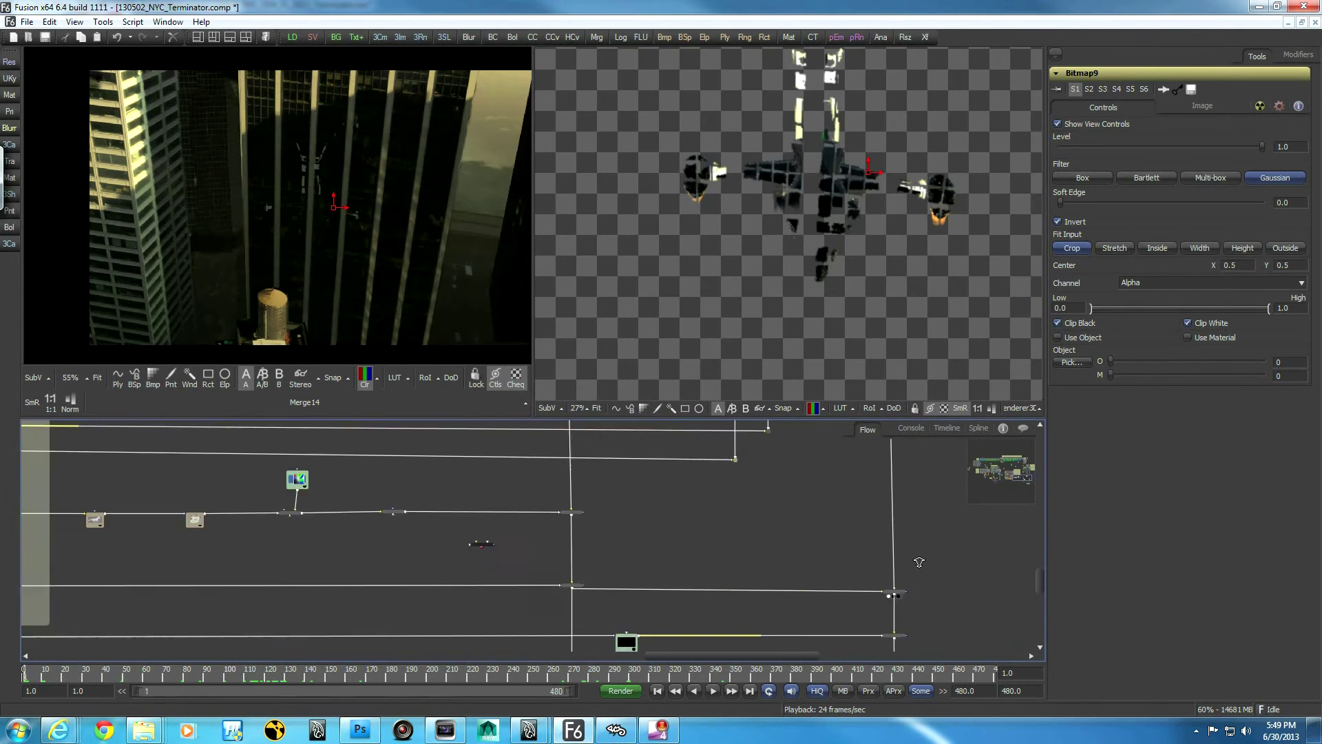
pyautogui.click(903, 598)
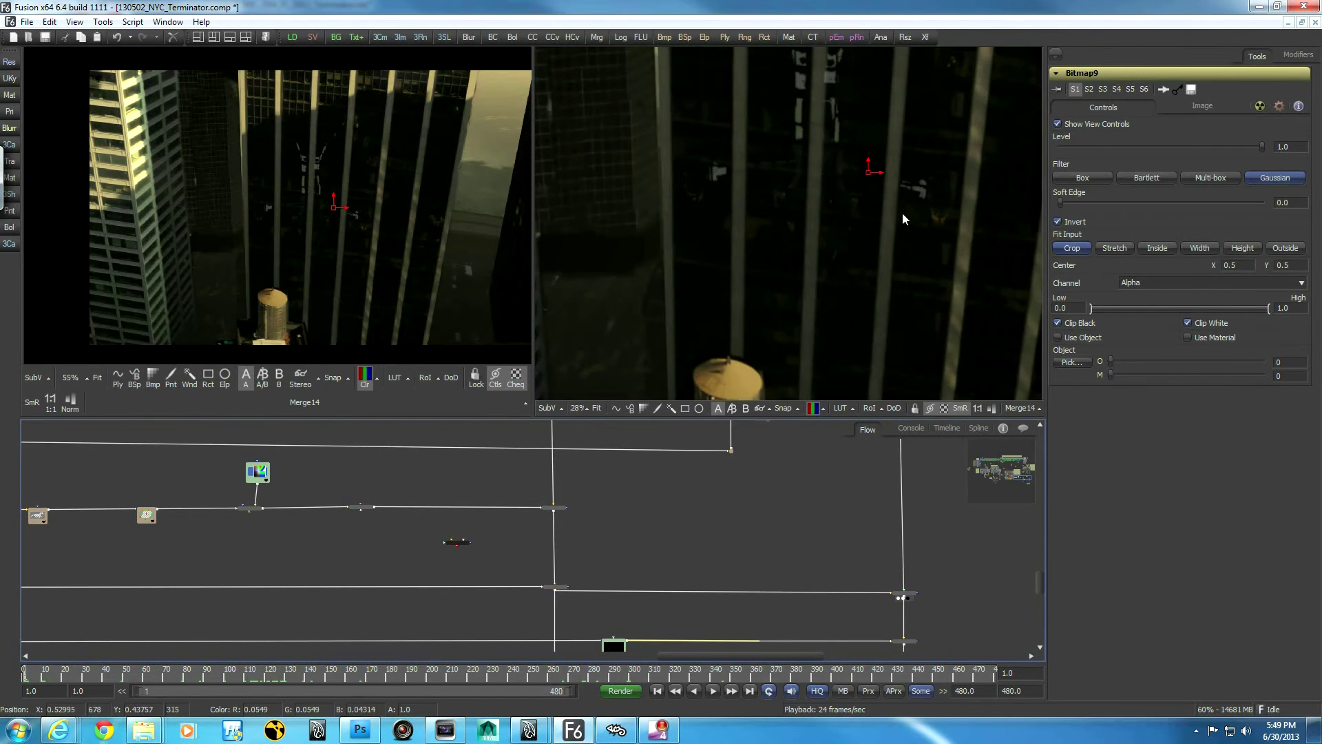
# Open the Renderer3D8 settings and toggle its pass-through to compare the composite with and without it
pyautogui.hscroll(-10, 707, 476)
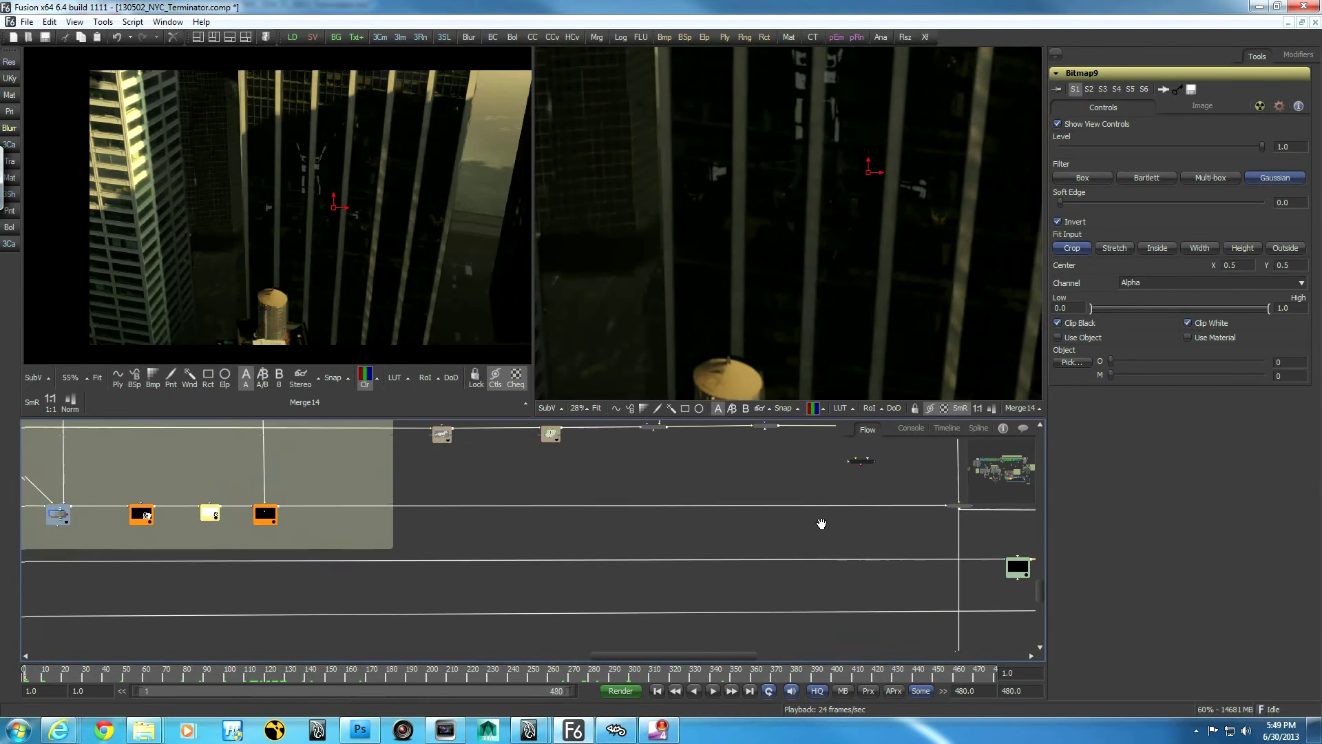
pyautogui.moveTo(456, 533); pyautogui.dragTo(536, 540, button='middle')
pyautogui.click(562, 525)
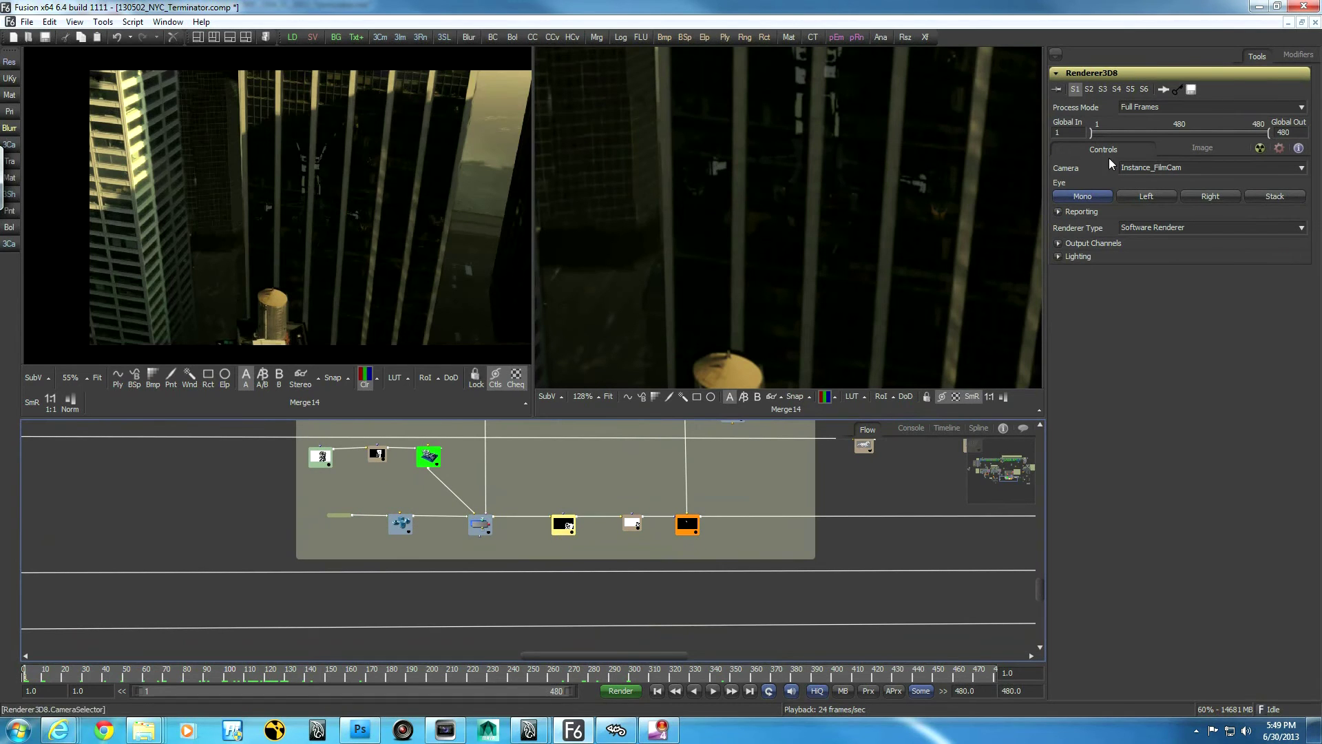
pyautogui.click(1164, 91)
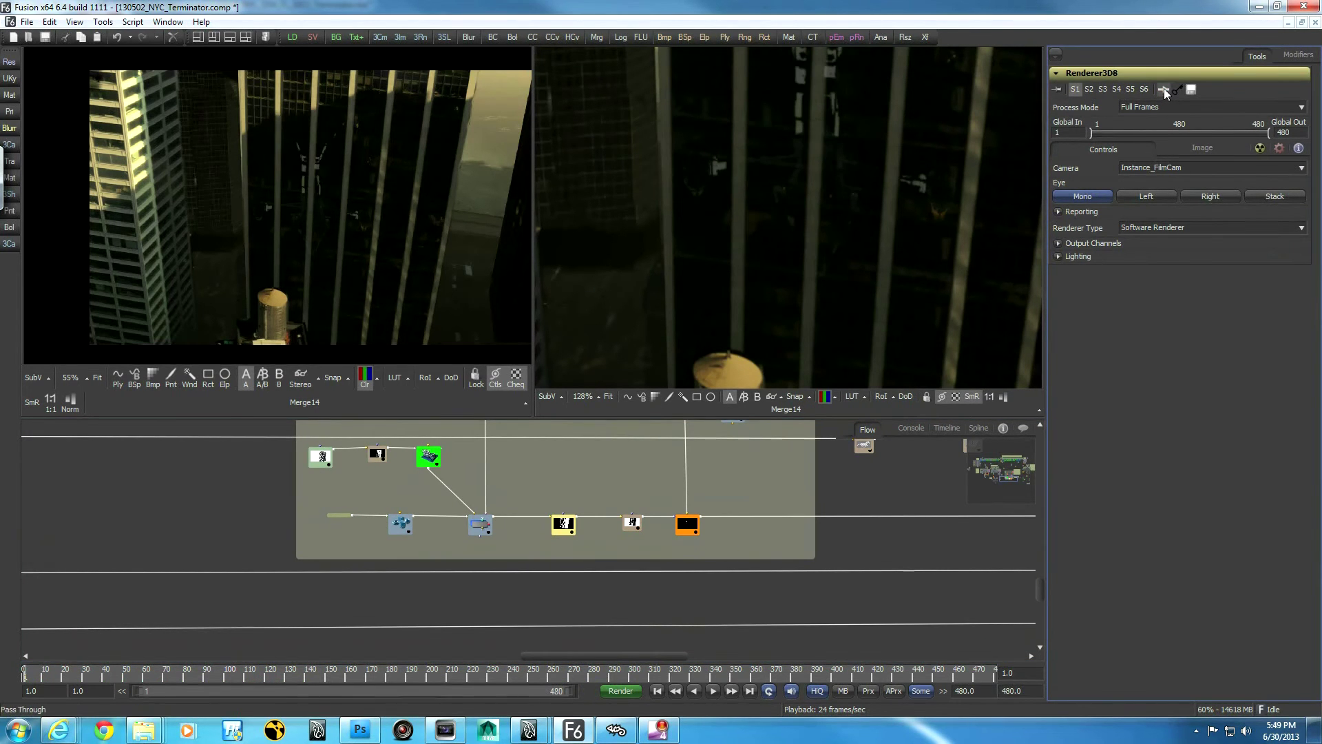
pyautogui.click(1164, 90)
pyautogui.click(1164, 92)
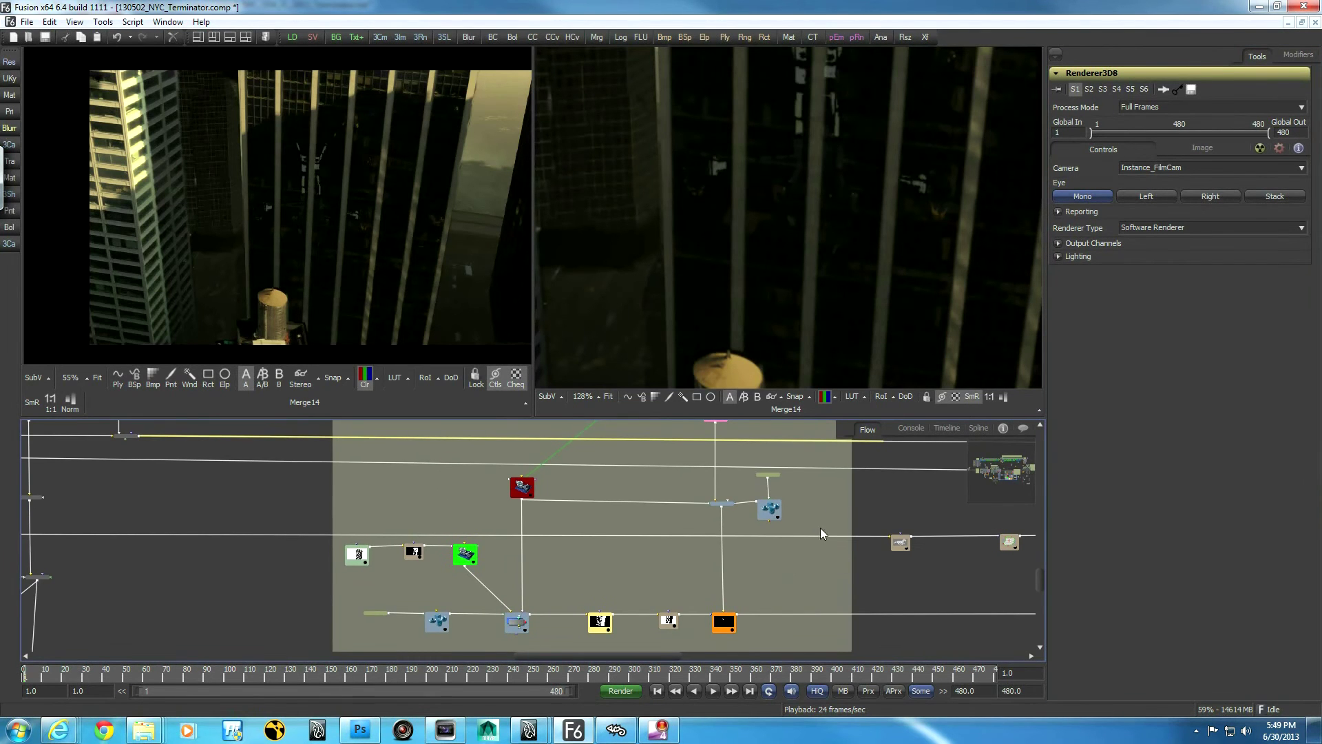
# Display the IronManHud.jpg loader in the second viewer and return to the reflection node group in the flow
pyautogui.moveTo(822, 555)
pyautogui.mouseDown(button='middle')
pyautogui.moveTo(752, 458)
pyautogui.moveTo(871, 540)
pyautogui.moveTo(814, 538)
pyautogui.moveTo(828, 554)
pyautogui.mouseUp(button='middle')
pyautogui.click(660, 493)
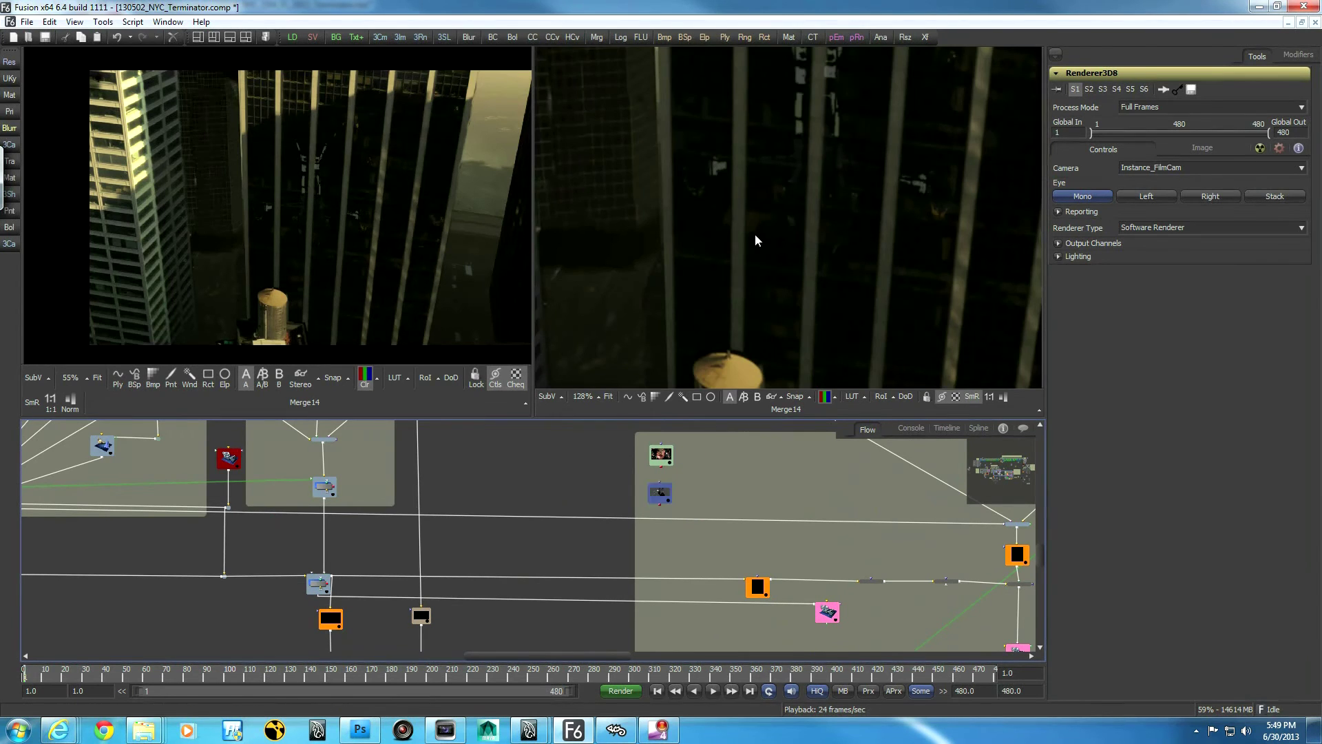
pyautogui.press('2')
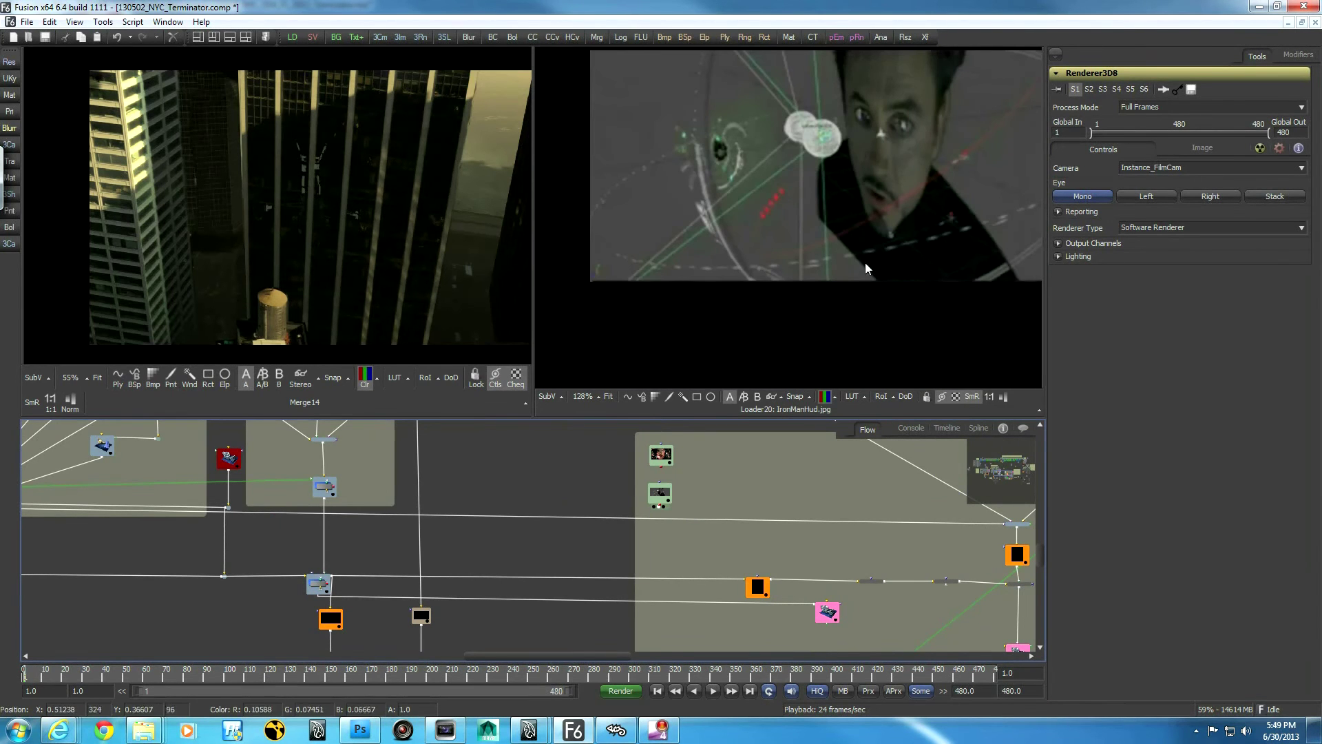
pyautogui.moveTo(896, 512); pyautogui.dragTo(686, 489, button='middle')
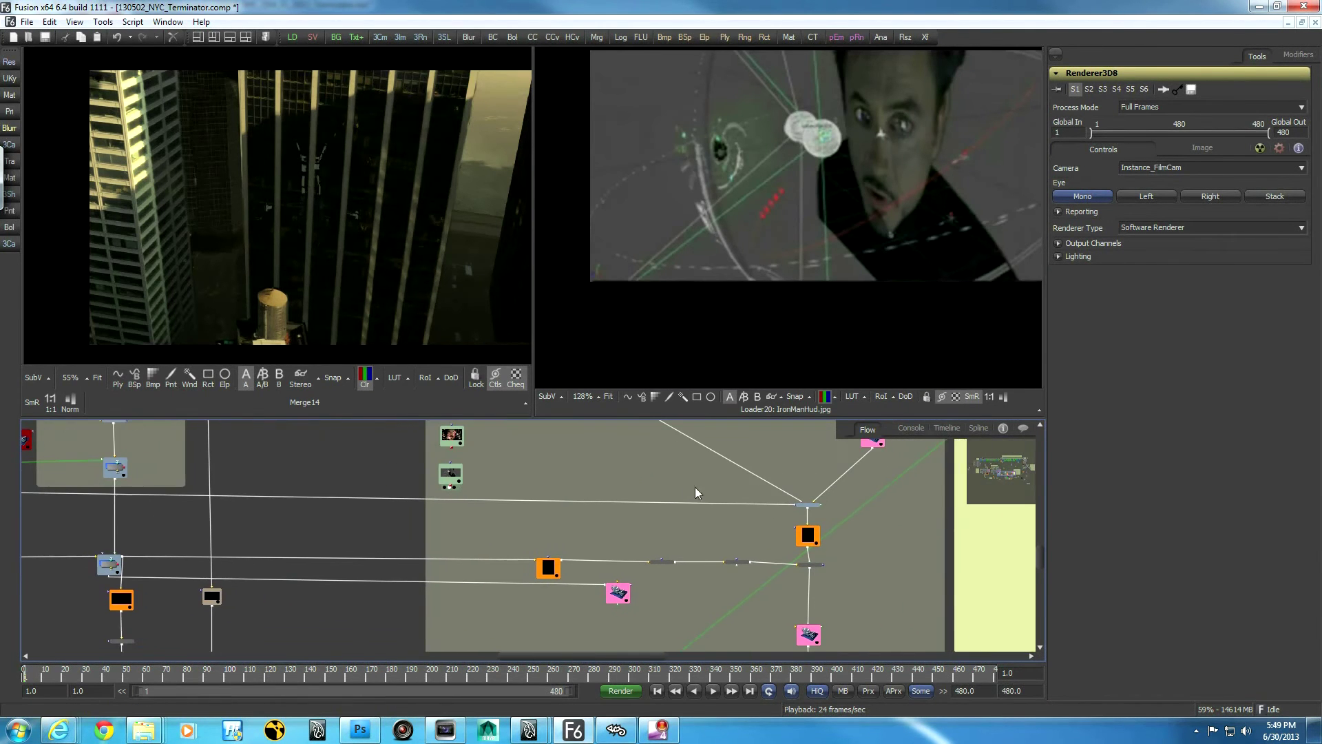
pyautogui.keyDown('ctrl'); pyautogui.scroll(-3, 918, 552); pyautogui.keyUp('ctrl')
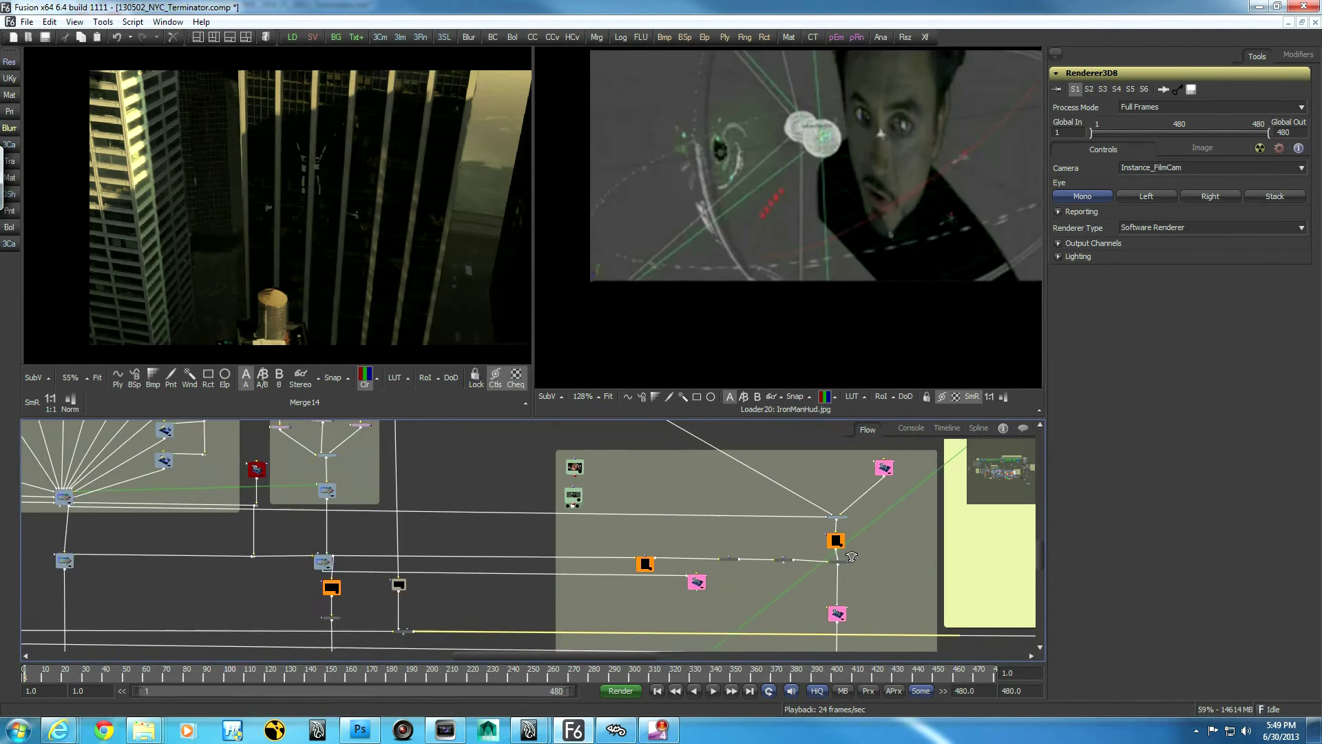
pyautogui.moveTo(740, 585); pyautogui.dragTo(711, 517, button='middle')
pyautogui.moveTo(862, 591); pyautogui.dragTo(802, 523, button='middle')
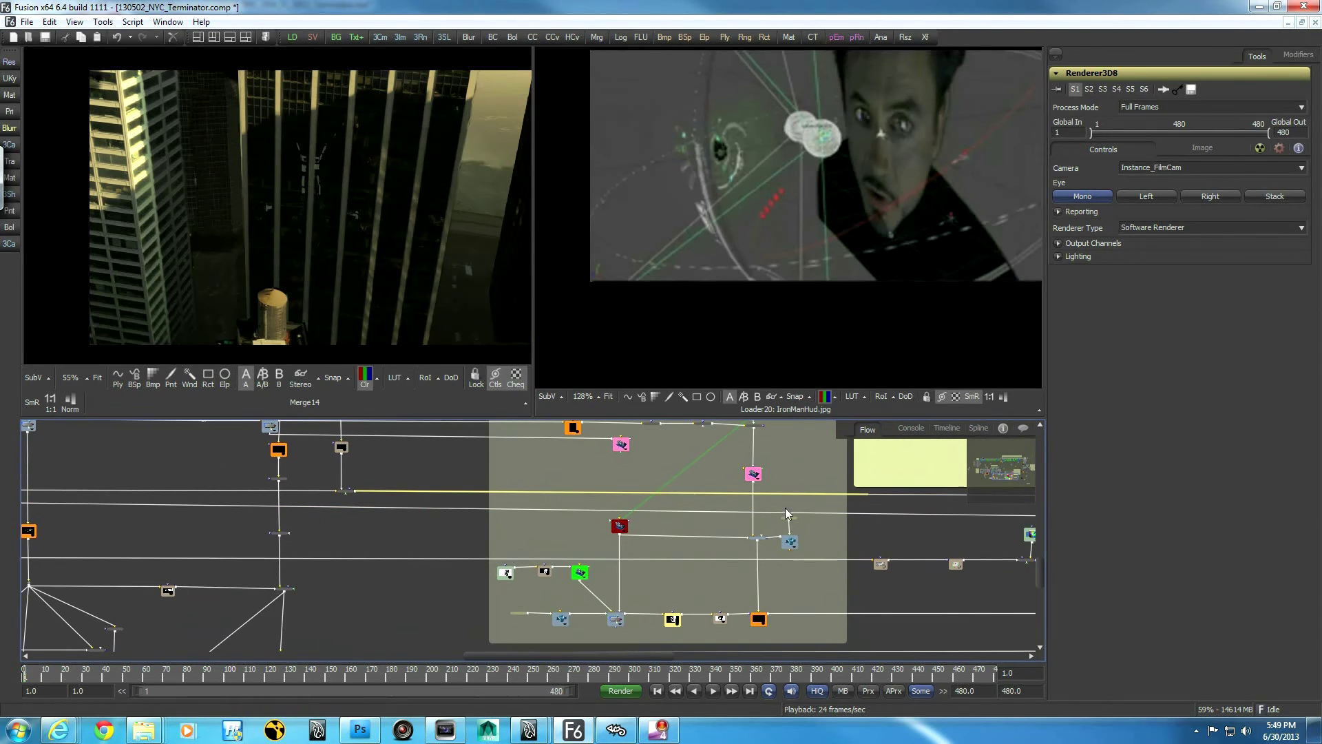
# Display the 130617_Terminator_NYC####.jpg loader in the first viewer and reframe its image
pyautogui.moveTo(807, 593); pyautogui.dragTo(853, 607, button='middle')
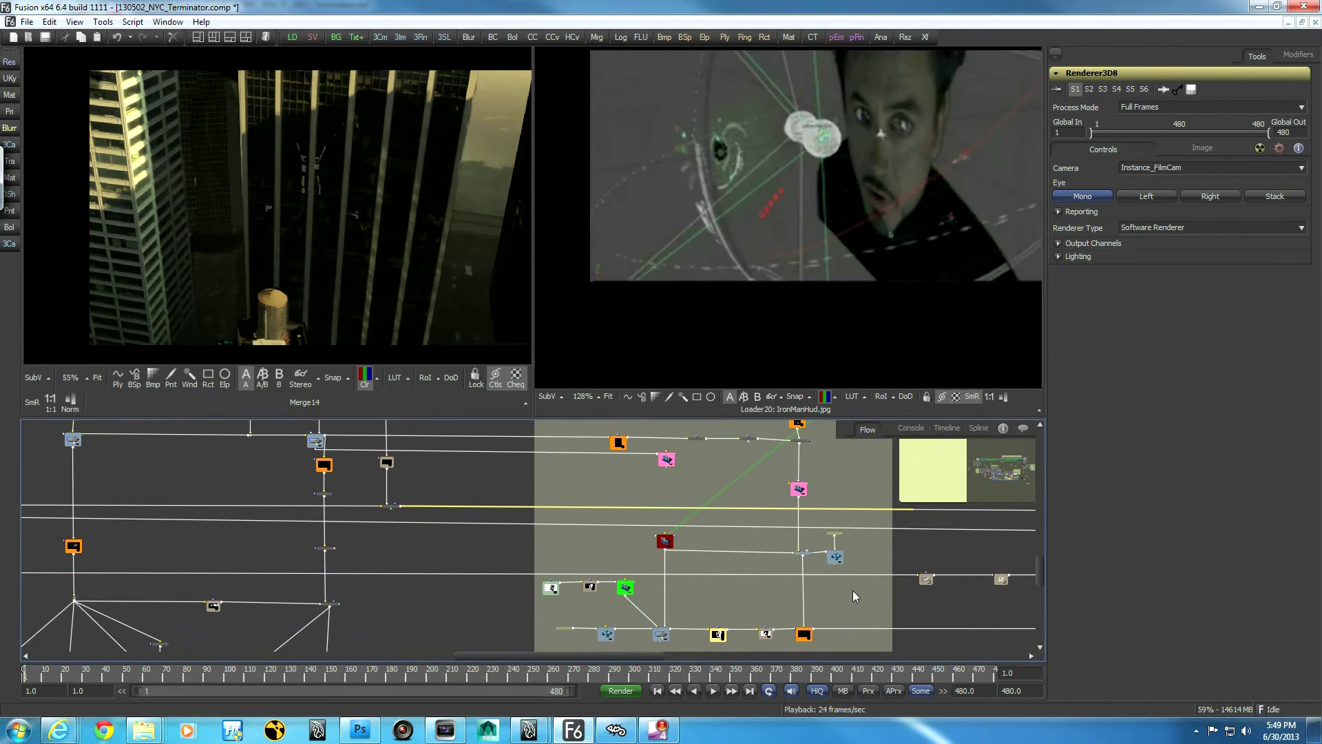
pyautogui.moveTo(804, 649); pyautogui.dragTo(783, 613, button='middle')
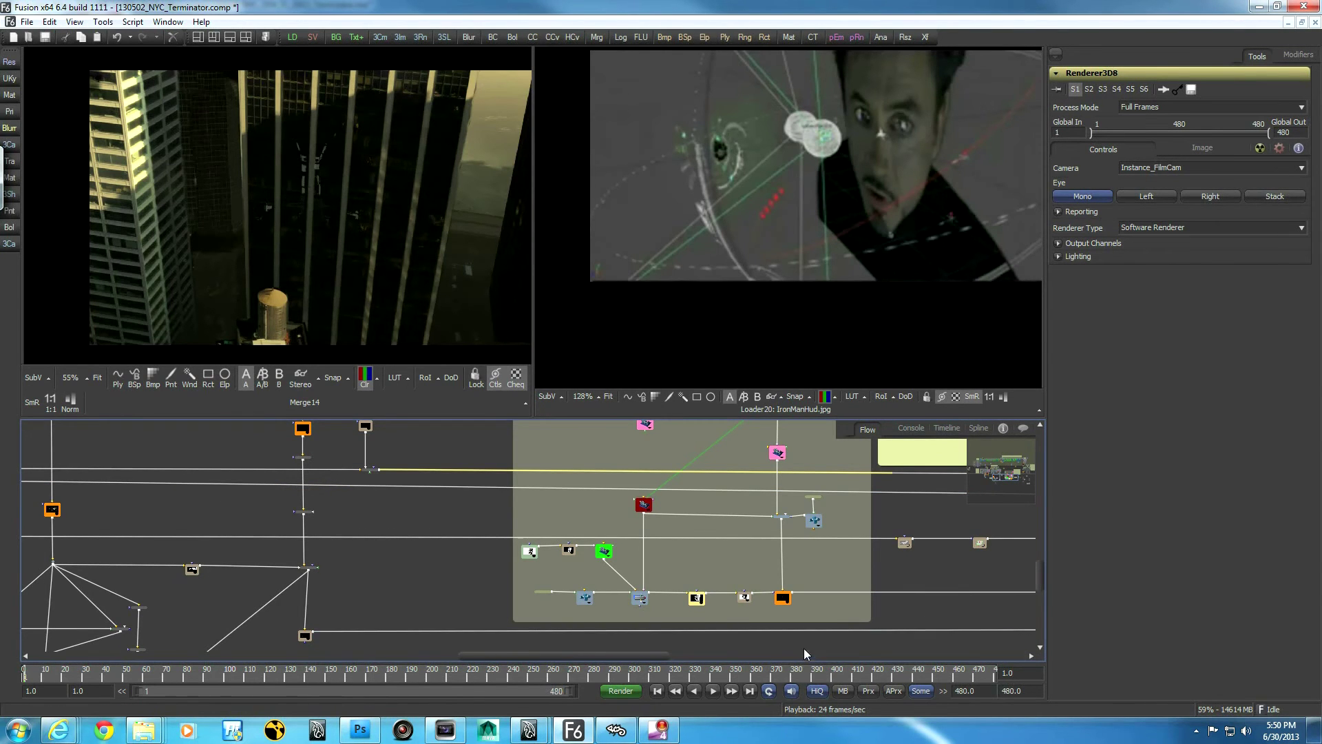
pyautogui.moveTo(804, 648); pyautogui.dragTo(566, 508, button='middle')
pyautogui.moveTo(931, 651); pyautogui.dragTo(594, 557, button='middle')
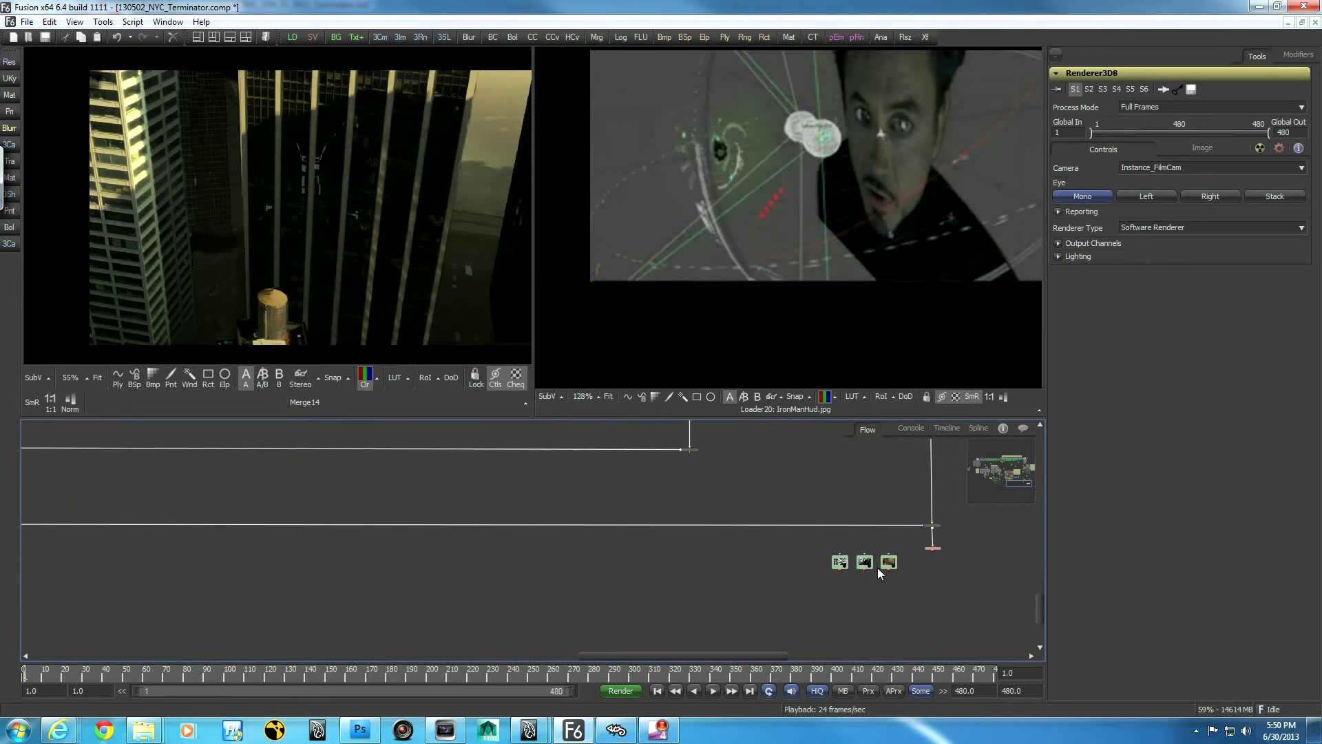
pyautogui.moveTo(888, 563); pyautogui.dragTo(329, 220)
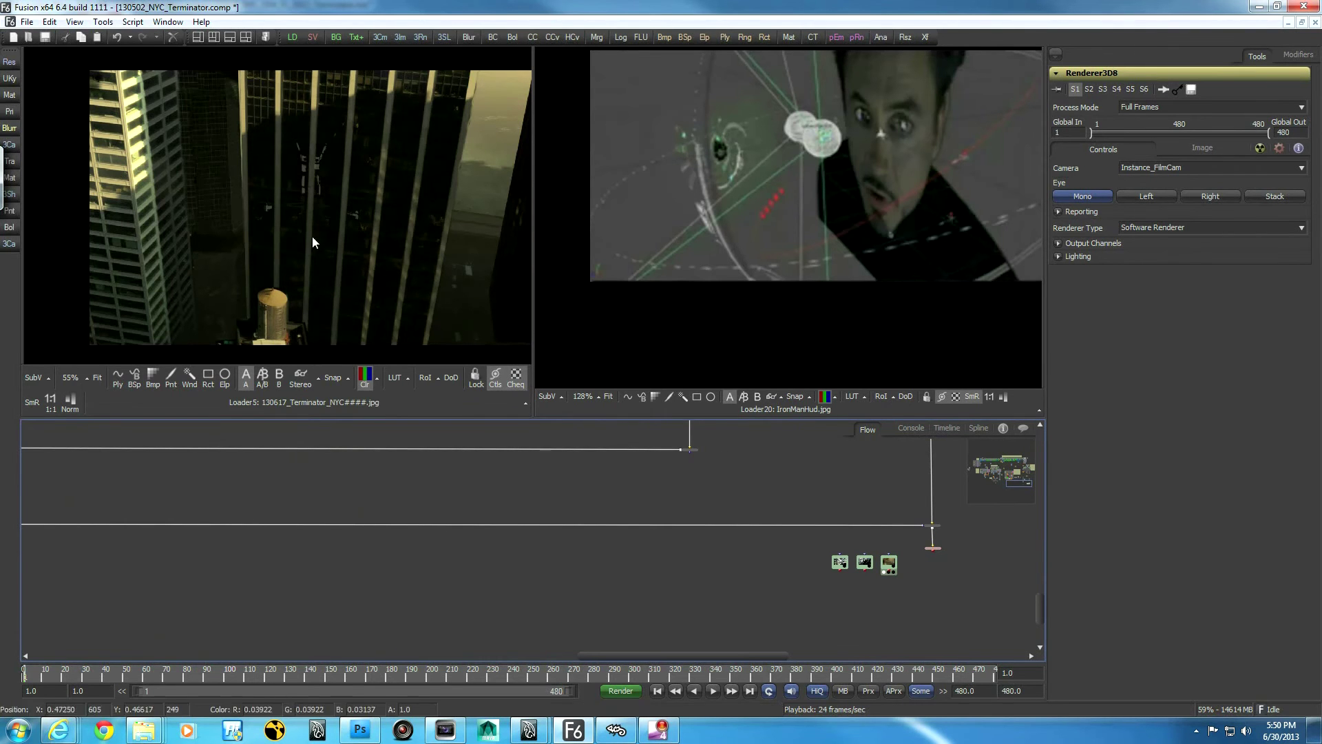
pyautogui.moveTo(345, 219); pyautogui.dragTo(357, 268, button='middle')
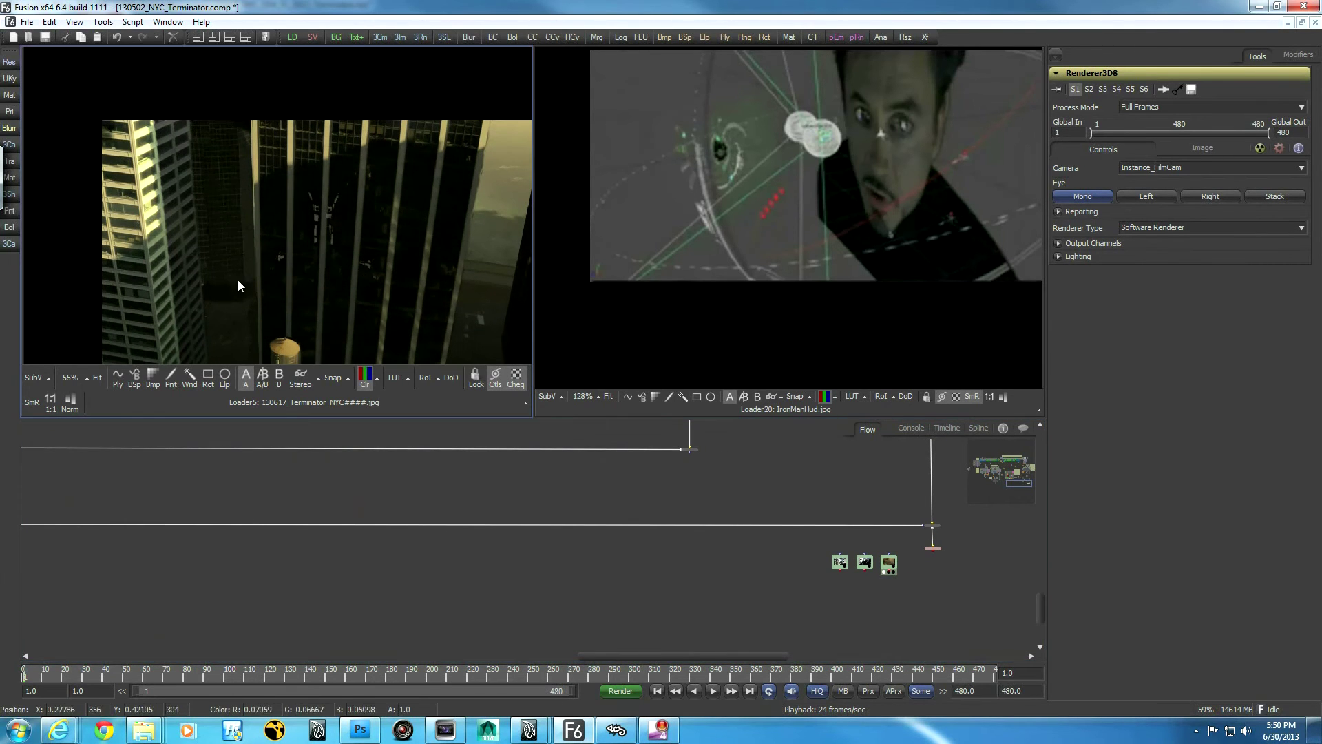
# Scrub the rendered shot through frames 57 and 93, and return to frame 1
pyautogui.moveTo(30, 679); pyautogui.dragTo(140, 682)
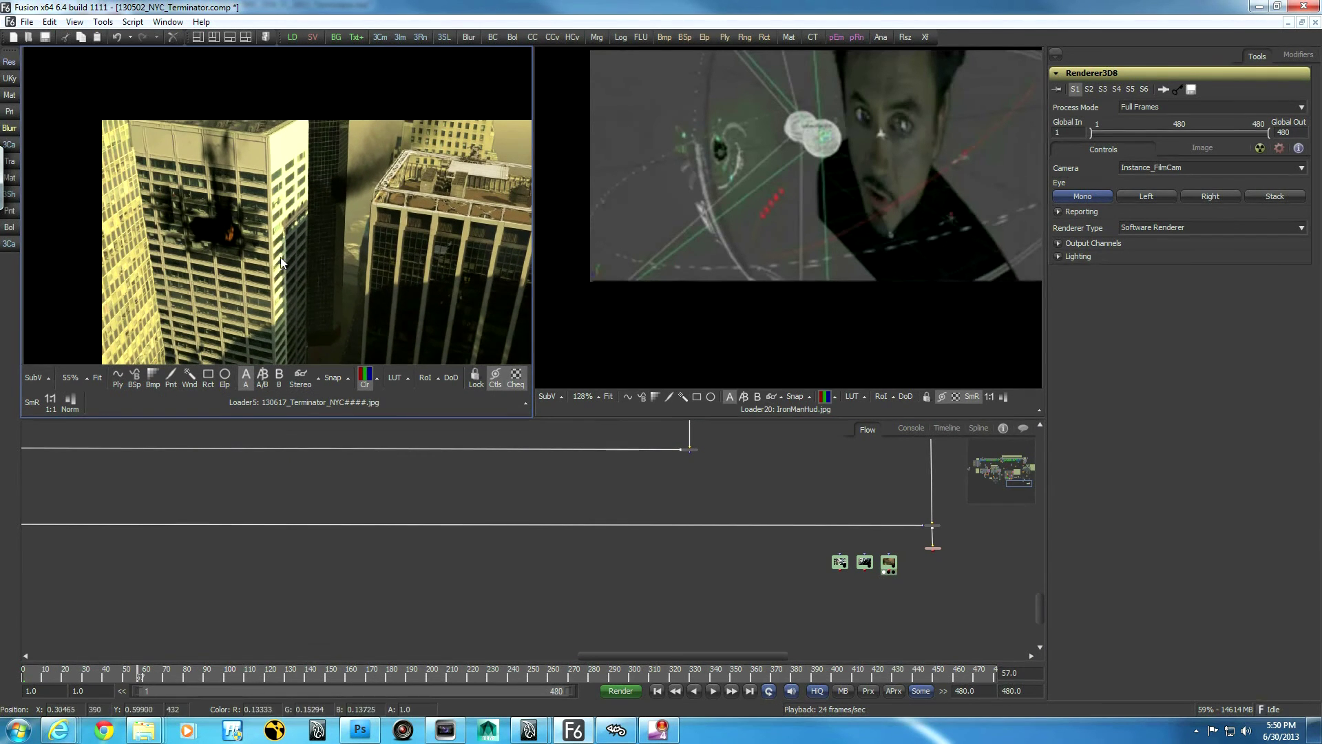
pyautogui.moveTo(144, 679); pyautogui.dragTo(213, 681)
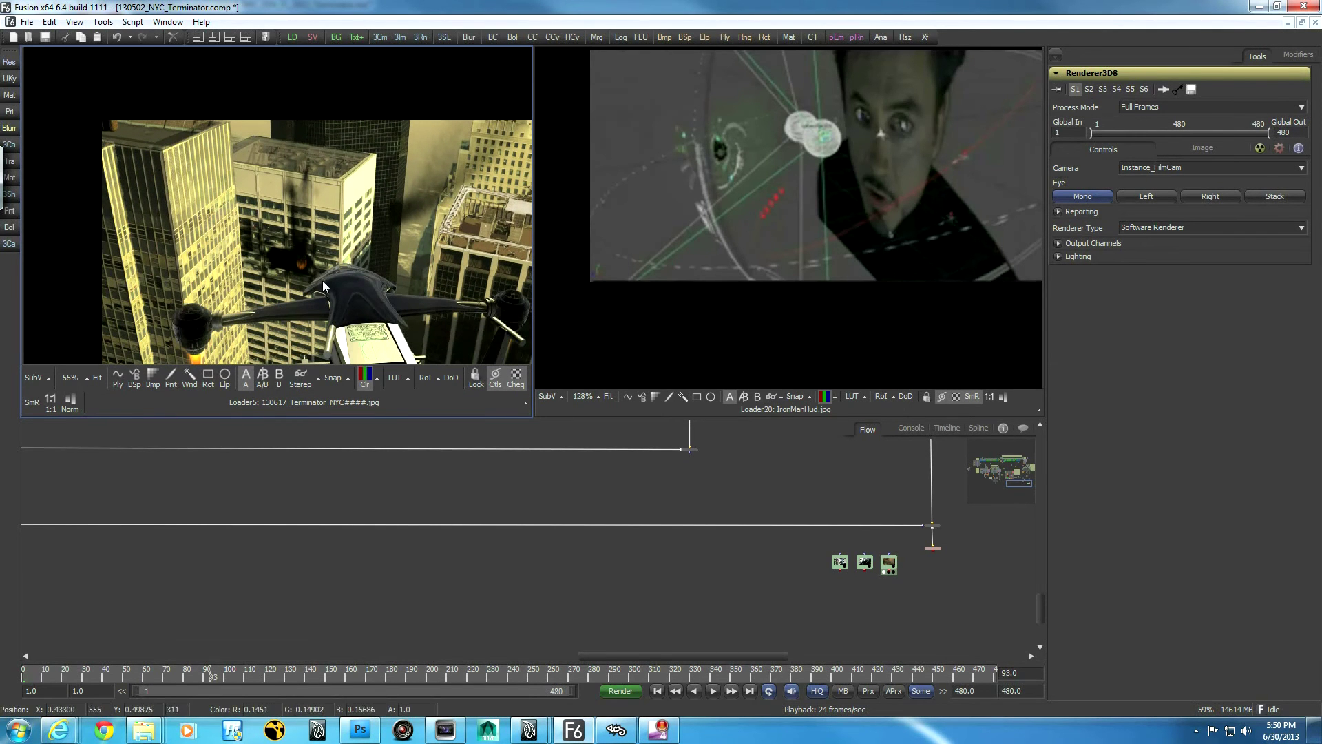
pyautogui.moveTo(198, 679); pyautogui.dragTo(25, 679)
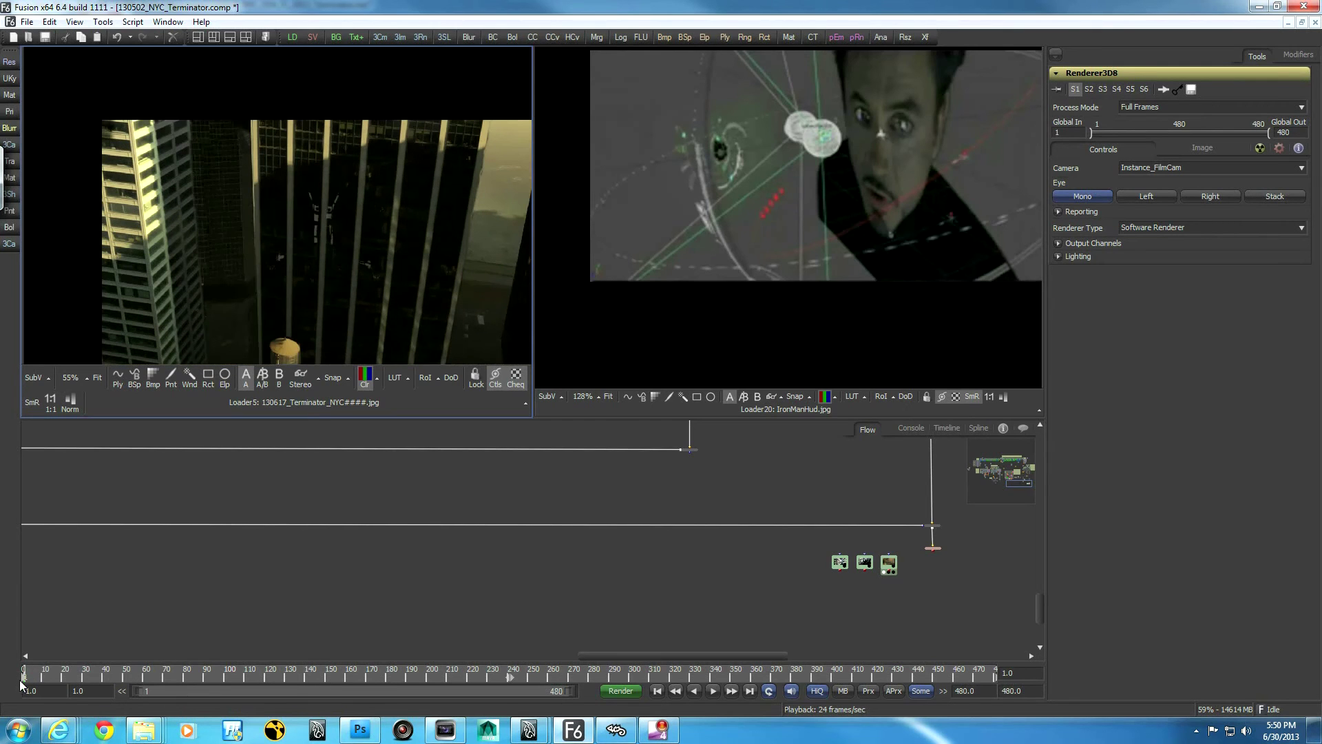
# Go to frame 215 and open the Merge3D1 settings below the smoke and fire particle groups
pyautogui.moveTo(857, 507); pyautogui.dragTo(923, 741, button='middle')
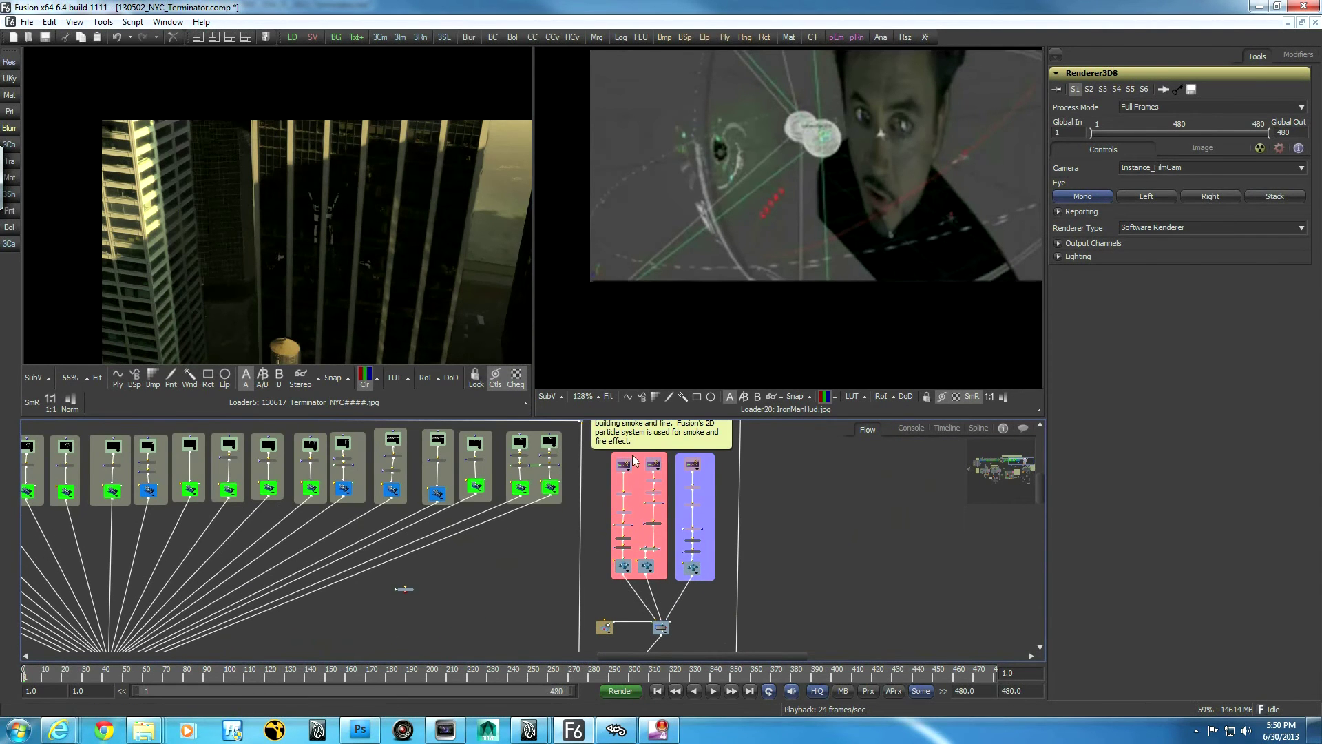
pyautogui.moveTo(812, 505); pyautogui.dragTo(822, 471, button='middle')
pyautogui.moveTo(347, 684)
pyautogui.mouseDown()
pyautogui.moveTo(558, 678)
pyautogui.moveTo(454, 675)
pyautogui.mouseUp()
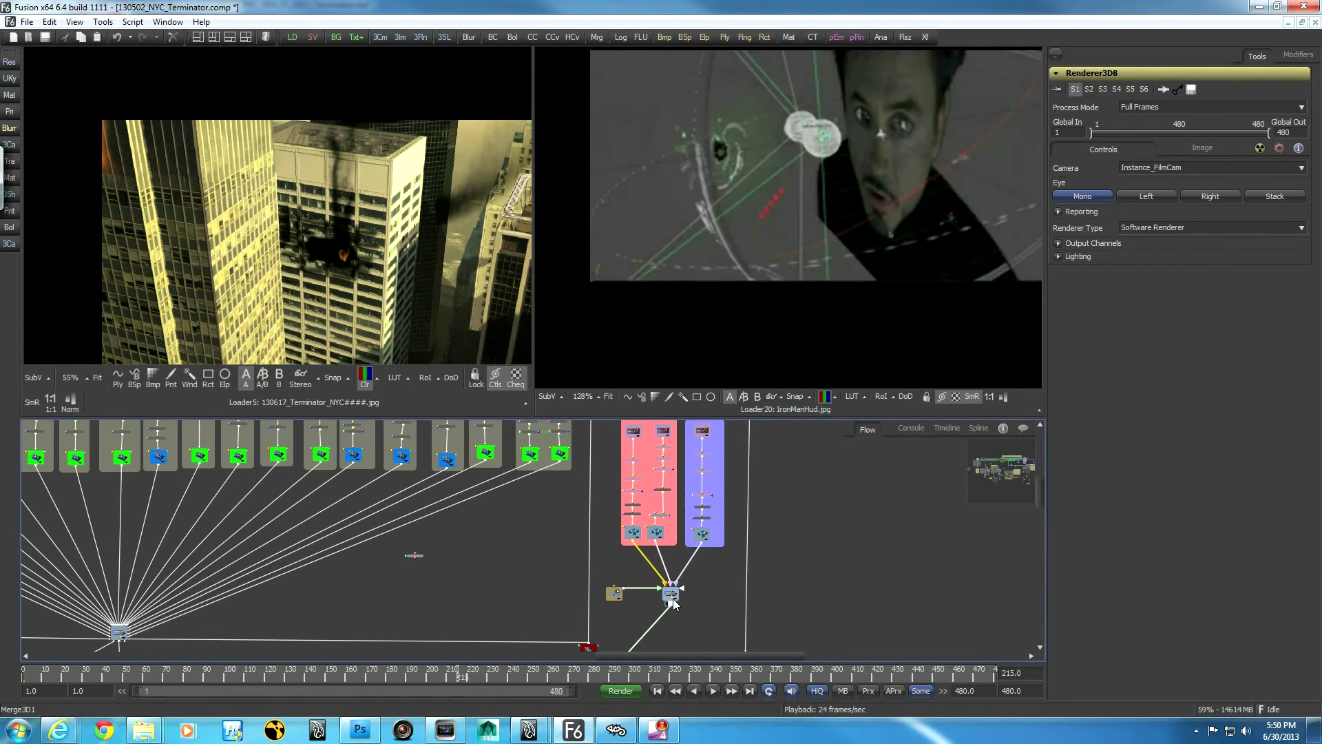
pyautogui.click(672, 593)
# Display pRender1 in the second viewer and examine the raw smoke particles
pyautogui.moveTo(716, 602); pyautogui.dragTo(760, 667, button='middle')
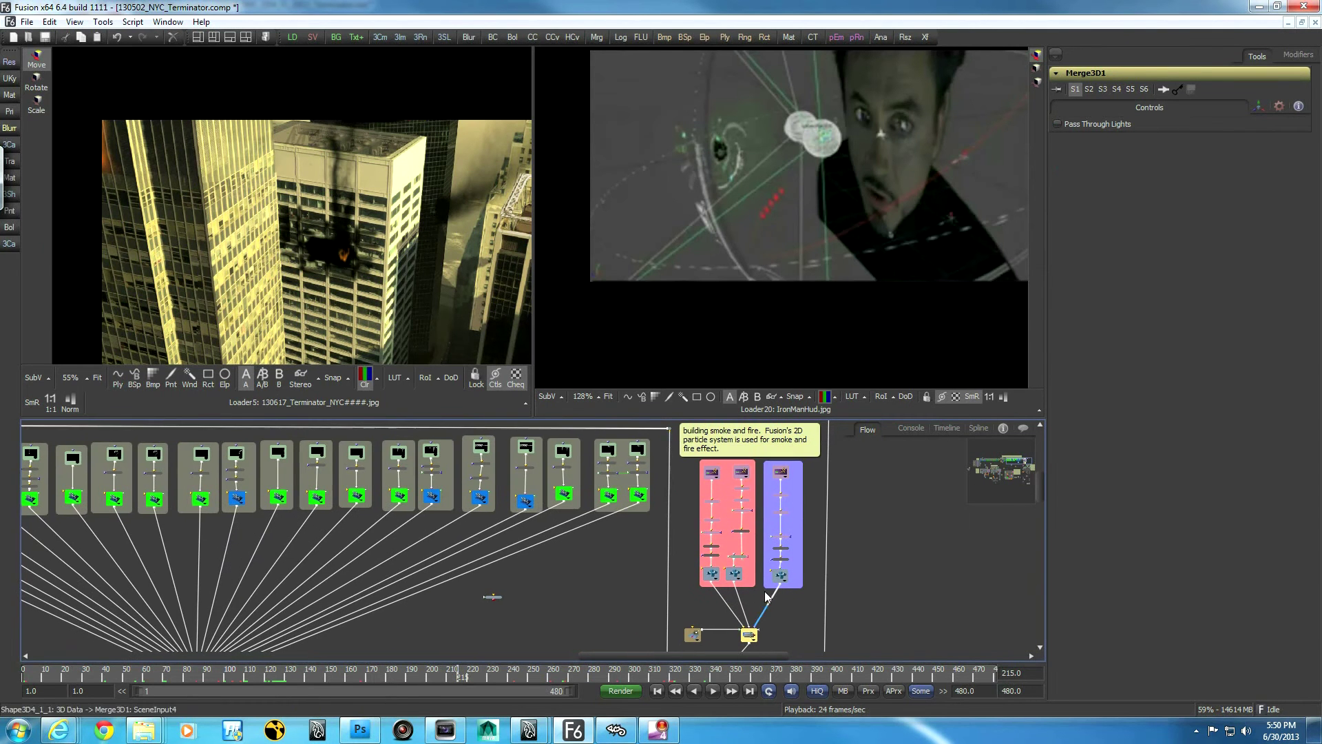
pyautogui.moveTo(672, 536); pyautogui.dragTo(714, 541, button='middle')
pyautogui.keyDown('ctrl'); pyautogui.scroll(4, 714, 541); pyautogui.keyUp('ctrl')
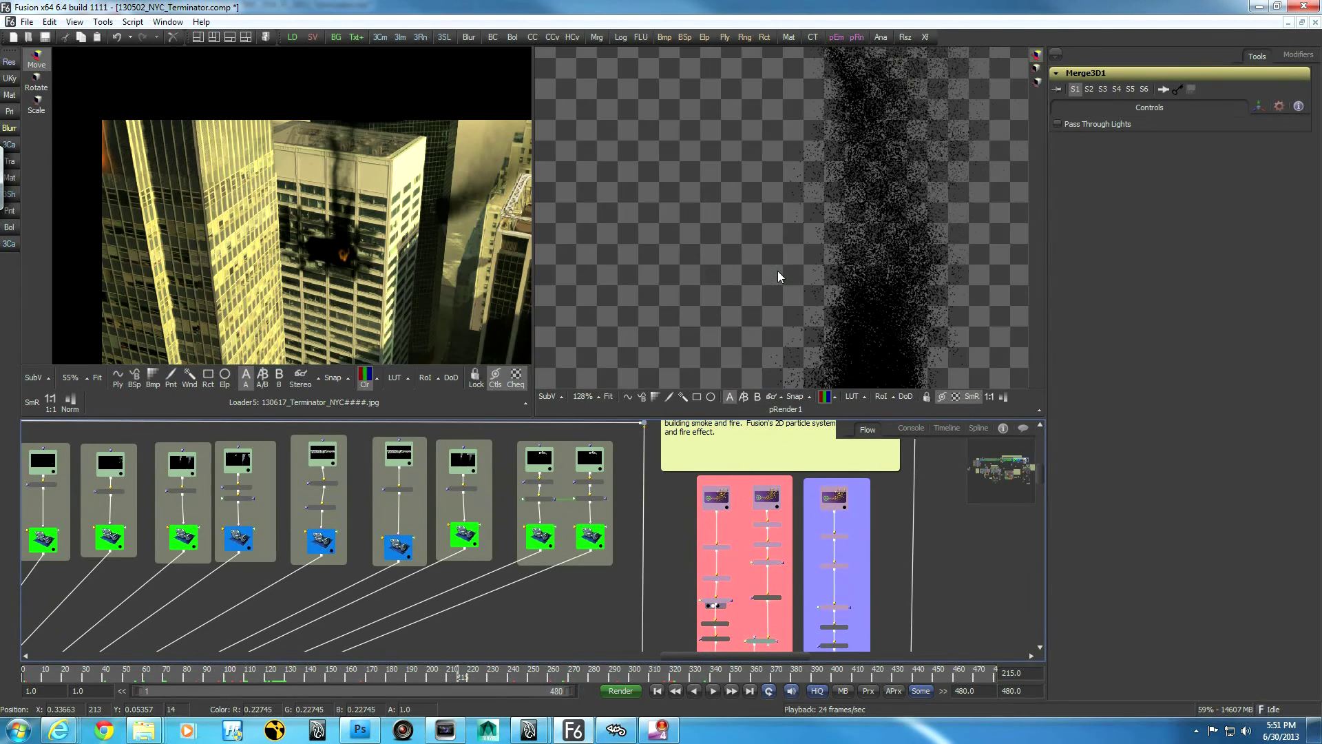
pyautogui.moveTo(964, 326); pyautogui.dragTo(754, 299, button='middle')
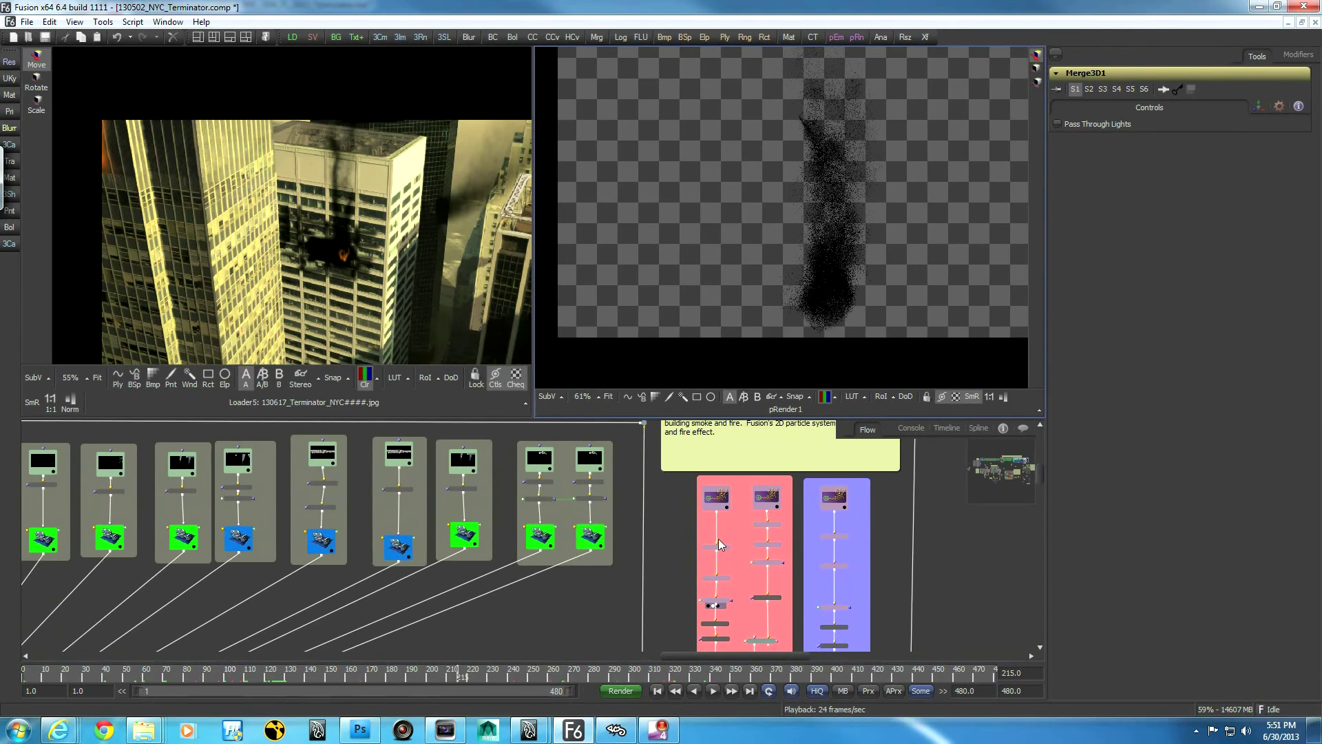
# Follow the first smoke particle chain from pTurbulence1 and open the pRender1 settings
pyautogui.keyDown('ctrl'); pyautogui.scroll(3, 741, 541); pyautogui.keyUp('ctrl')
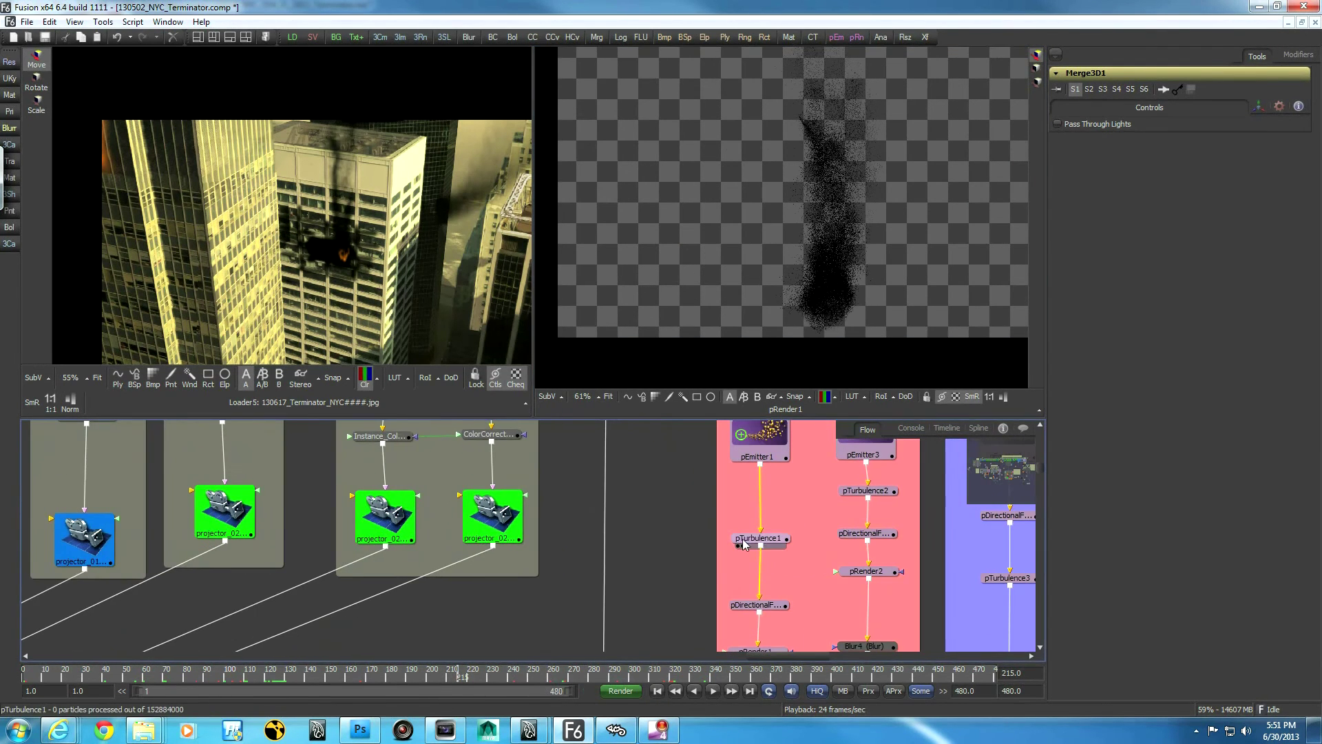
pyautogui.scroll(-2, 758, 564)
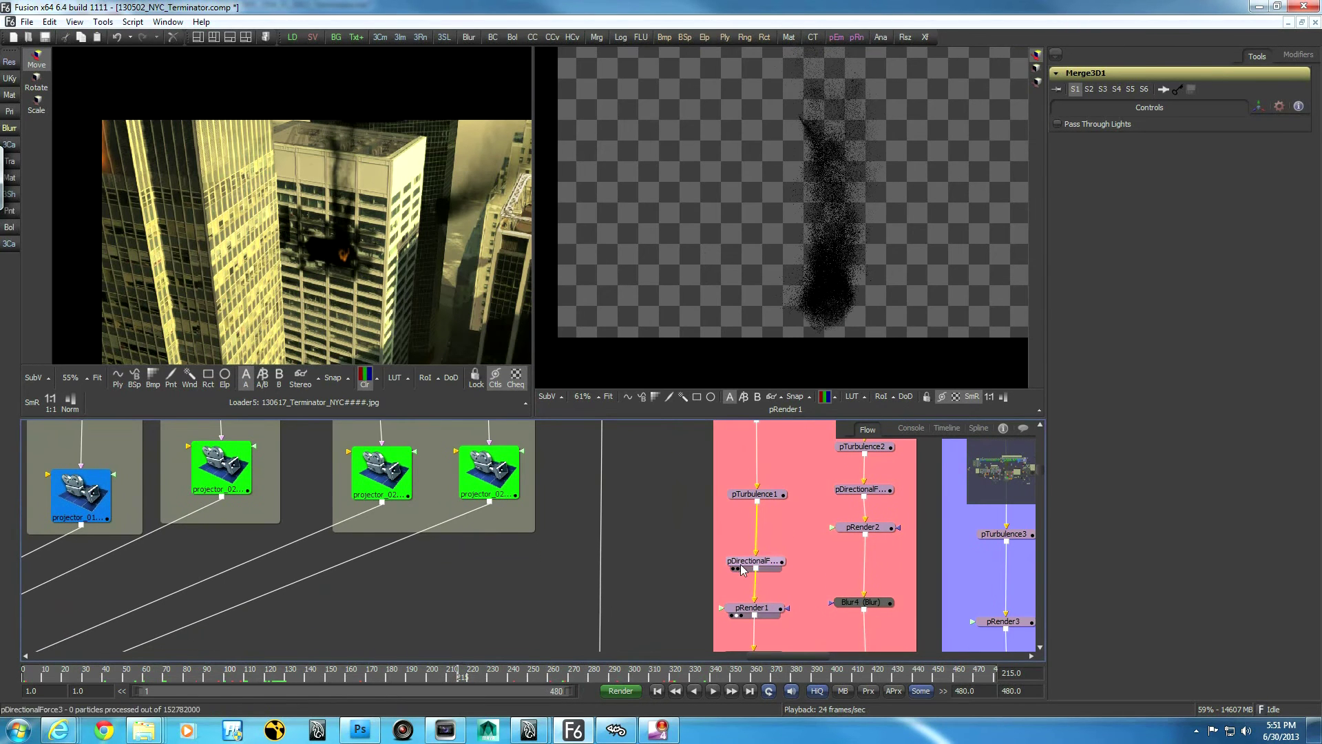
pyautogui.scroll(-2, 730, 570)
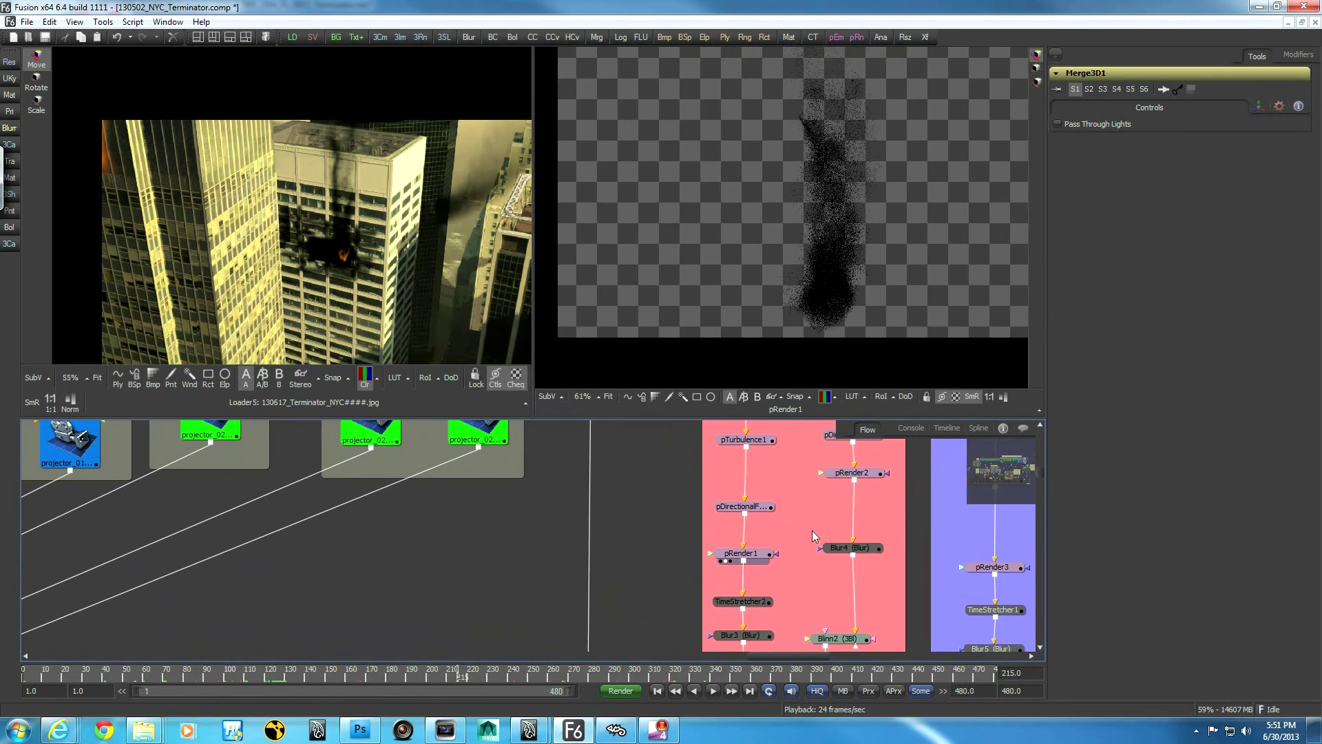
pyautogui.click(741, 559)
pyautogui.scroll(-1, 701, 492)
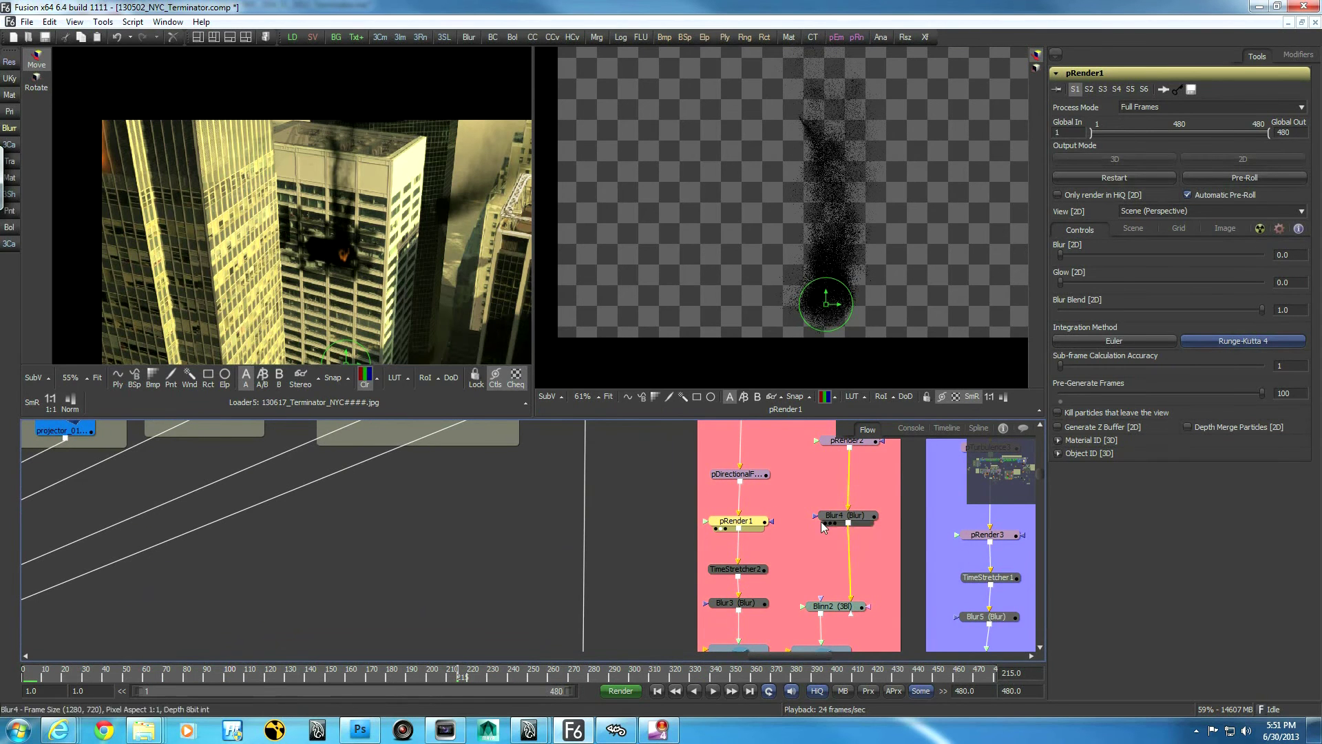
# Open the TimeStretcher2 settings, and display Blur3 in the second viewer with its settings open
pyautogui.click(734, 570)
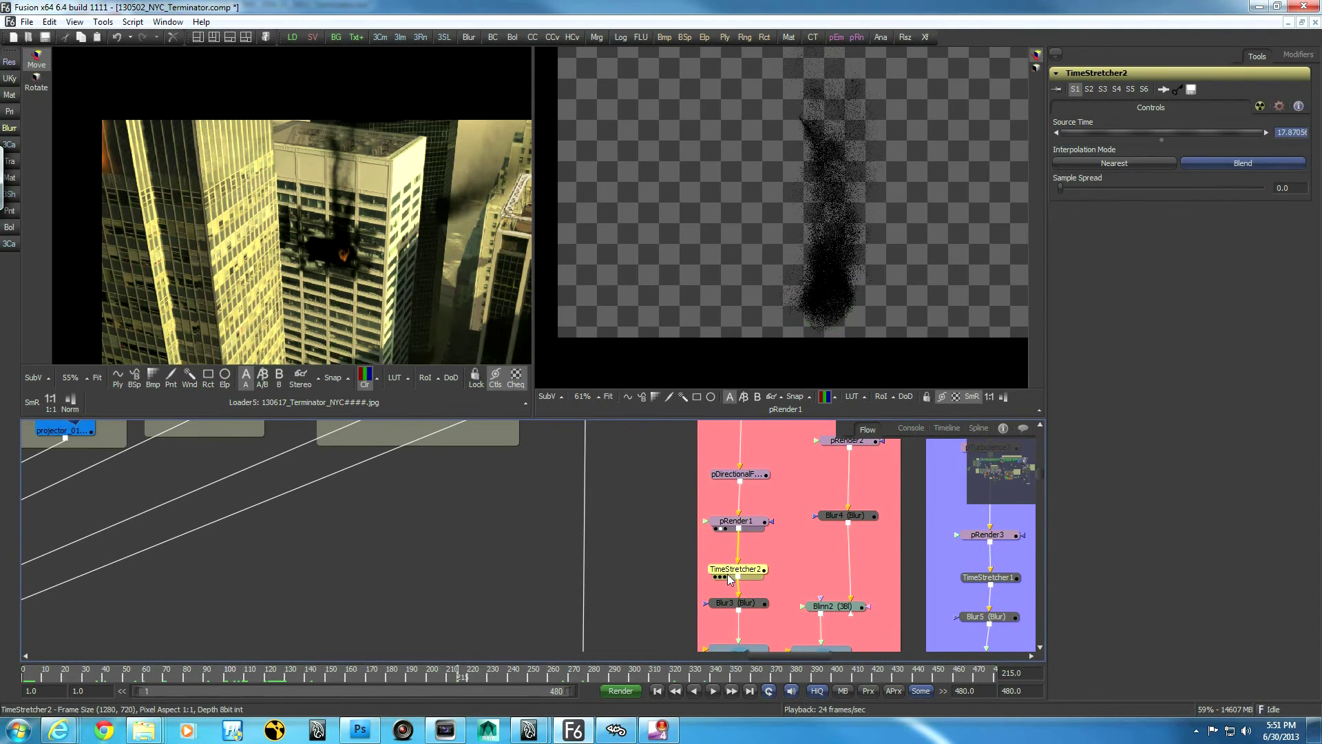
pyautogui.click(727, 602)
pyautogui.press('2')
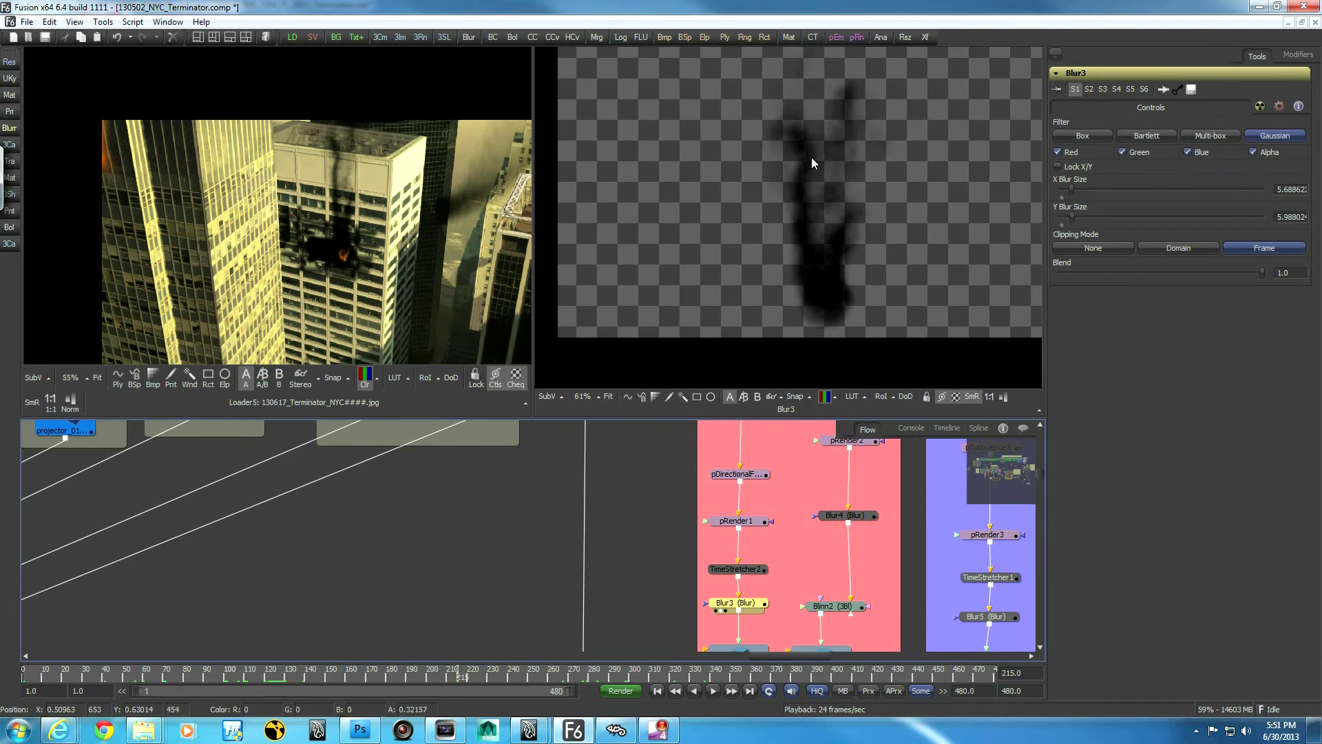
# Display the Shape3D4 smoke plane in the second viewer, open its settings and examine the plane up close
pyautogui.scroll(-3, 759, 613)
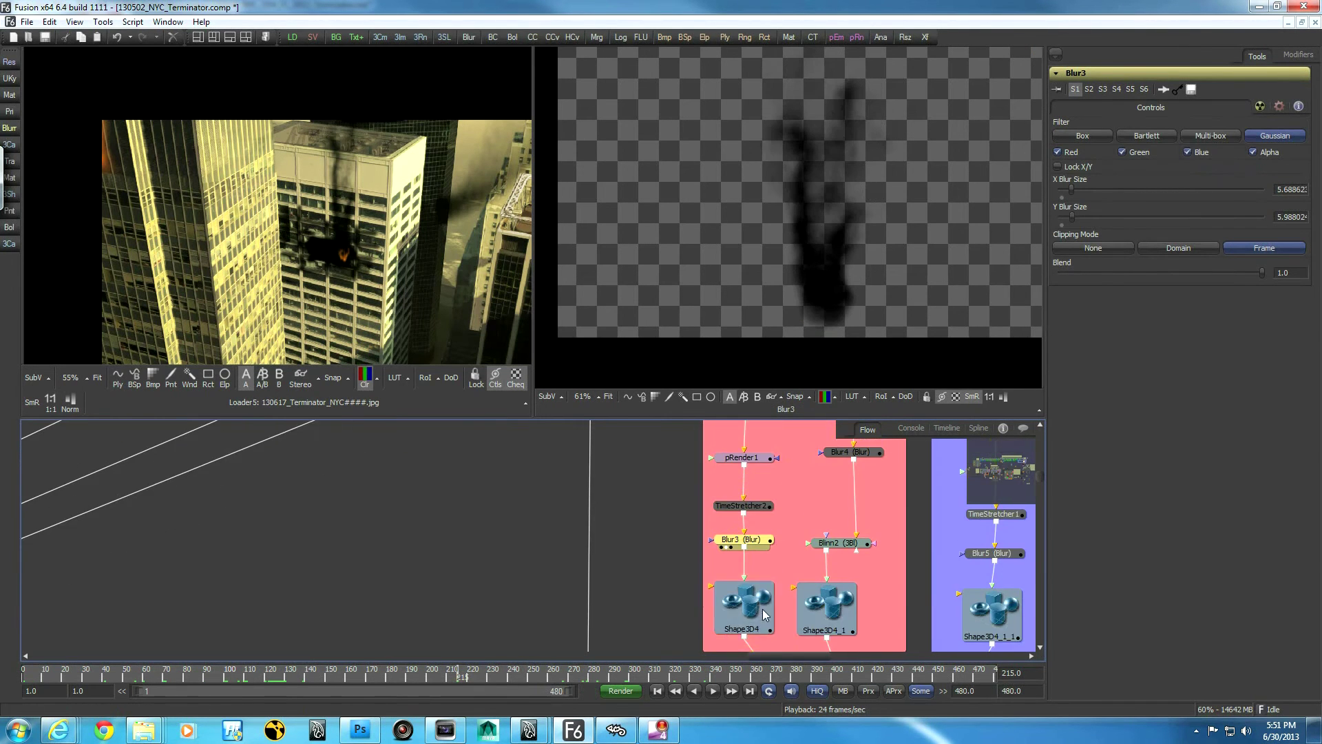
pyautogui.moveTo(745, 601); pyautogui.dragTo(791, 270)
pyautogui.click(743, 594)
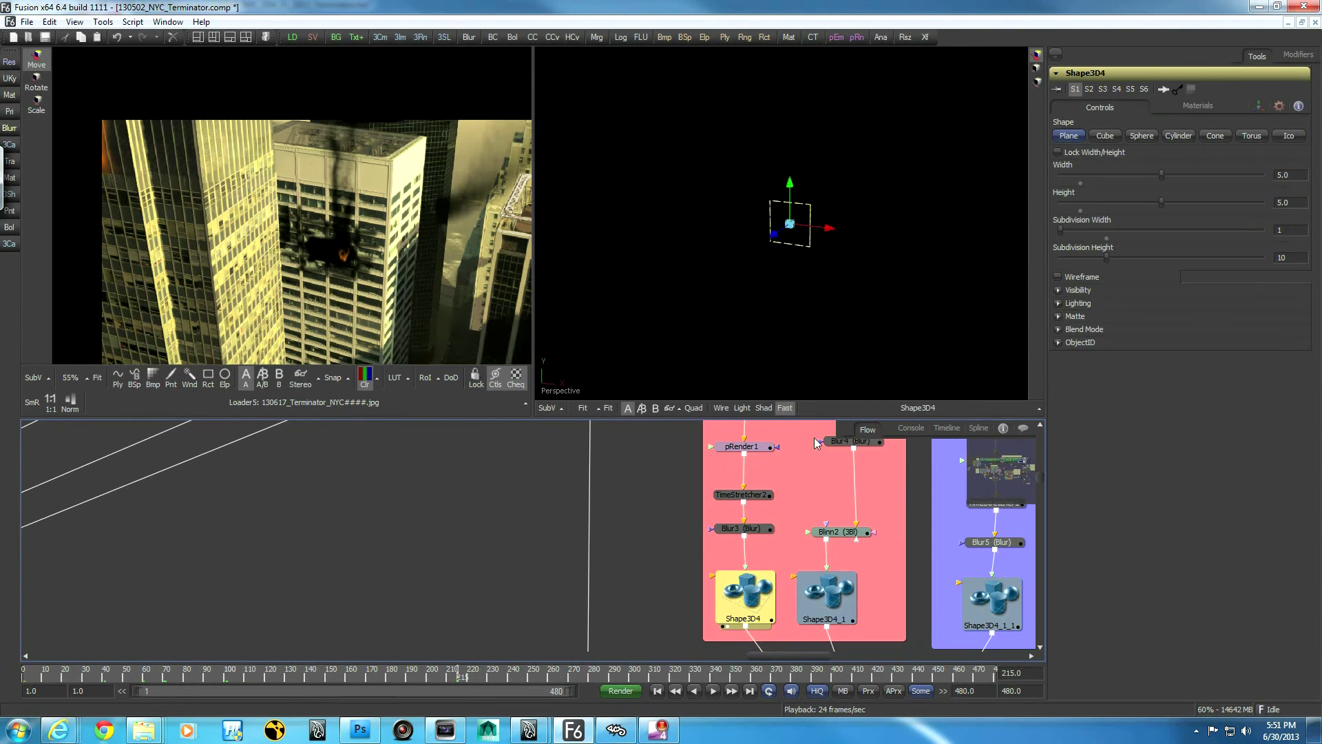
pyautogui.keyDown('ctrl'); pyautogui.moveTo(700, 294); pyautogui.dragTo(963, 280, button='middle'); pyautogui.keyUp('ctrl')
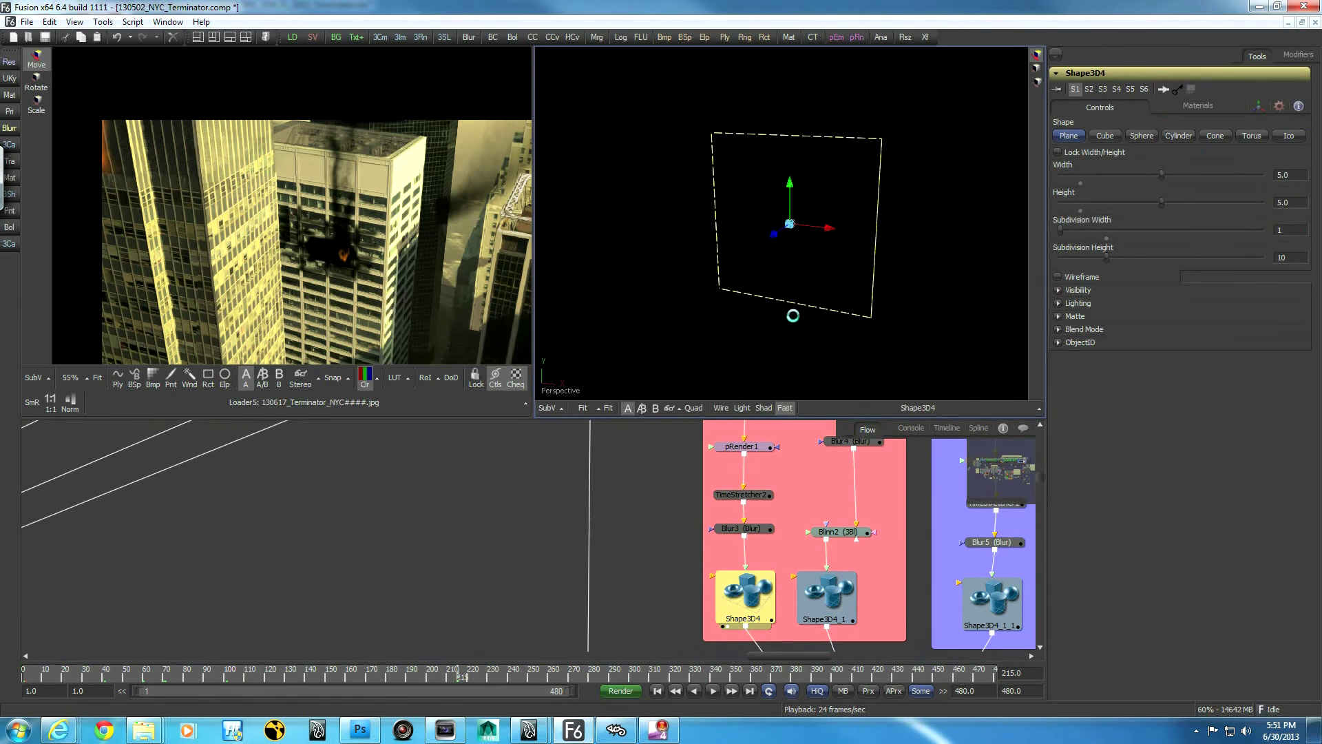
pyautogui.keyDown('alt'); pyautogui.moveTo(769, 335); pyautogui.dragTo(794, 311, button='middle'); pyautogui.keyUp('alt')
# Display the Shape3D4_1 fire plane in the second viewer and examine it from an angle
pyautogui.moveTo(821, 582); pyautogui.dragTo(803, 334)
pyautogui.keyDown('alt'); pyautogui.moveTo(806, 333); pyautogui.dragTo(905, 346, button='middle'); pyautogui.keyUp('alt')
pyautogui.click(812, 295)
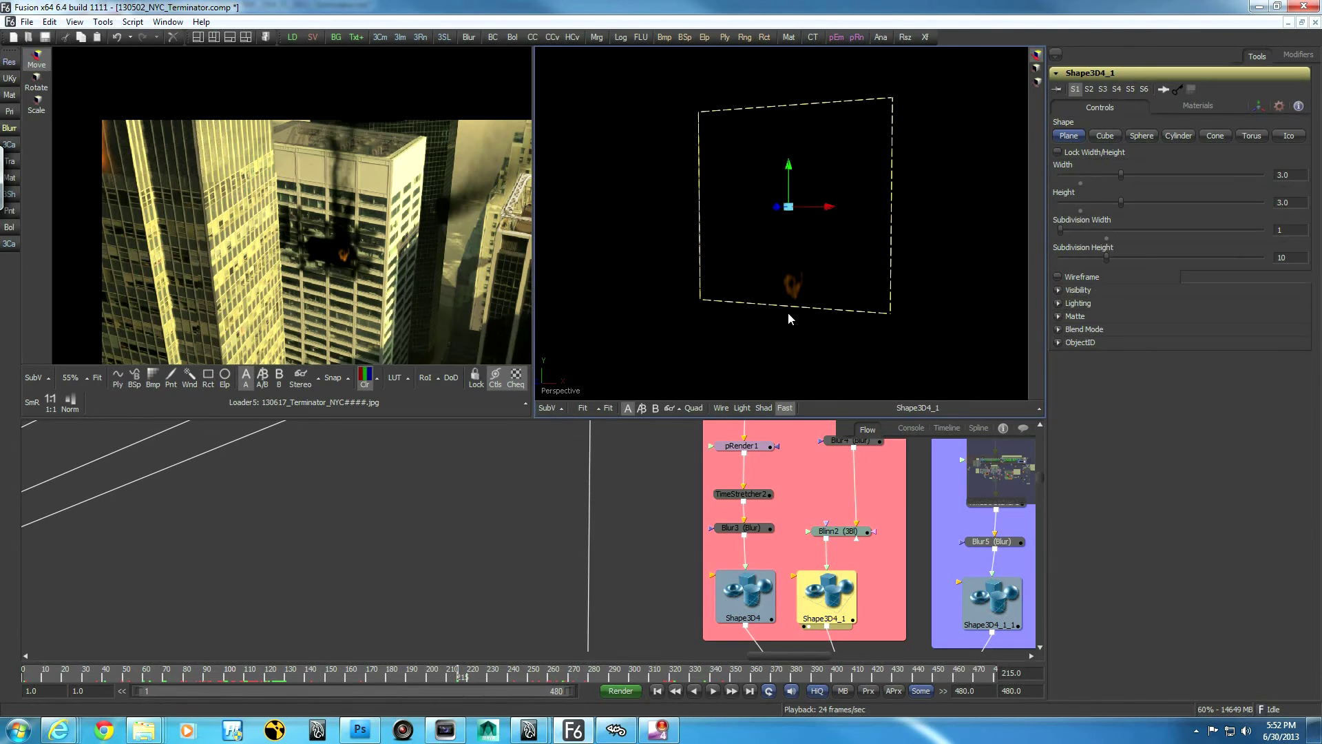
# Display Merge3D1_1 in the second viewer and examine the smoke and fire planes placed on the building
pyautogui.scroll(-6, 877, 600)
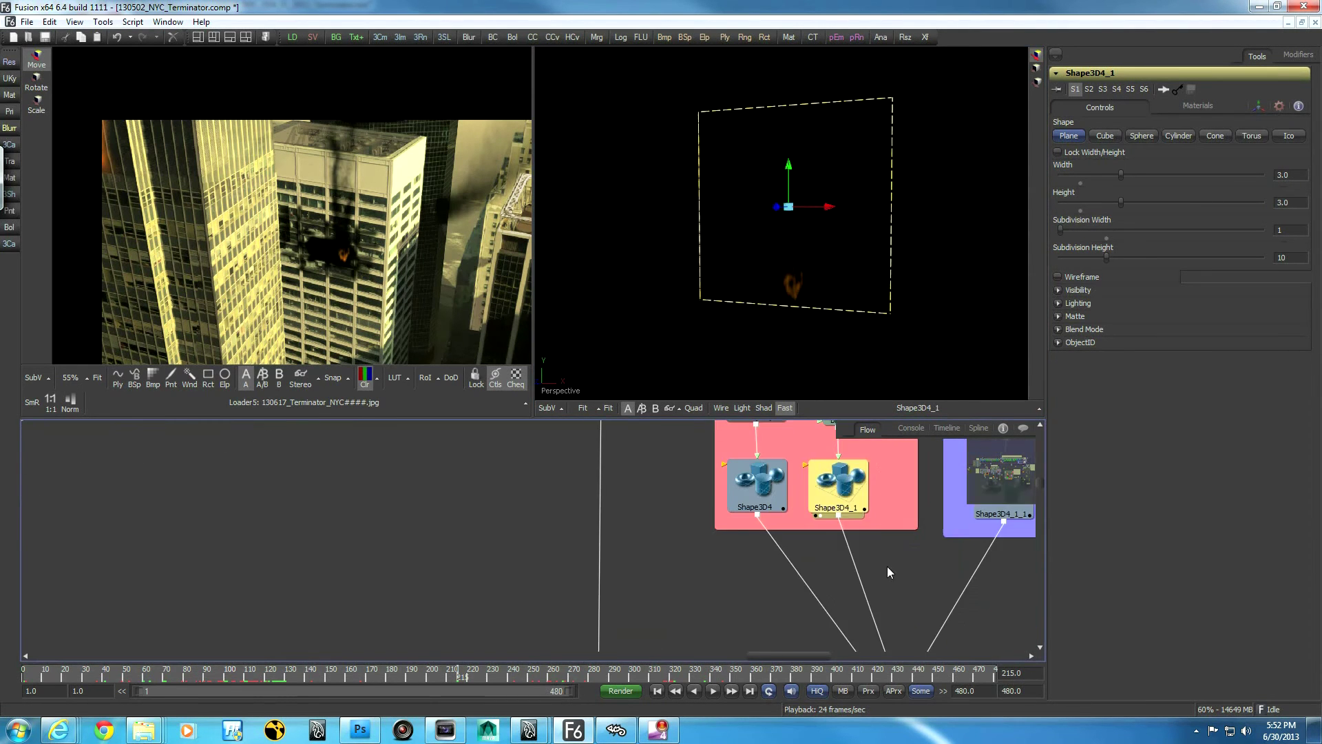
pyautogui.scroll(-3, 944, 578)
pyautogui.keyDown('ctrl'); pyautogui.scroll(-4, 953, 549); pyautogui.keyUp('ctrl')
pyautogui.moveTo(821, 578); pyautogui.dragTo(877, 471, button='middle')
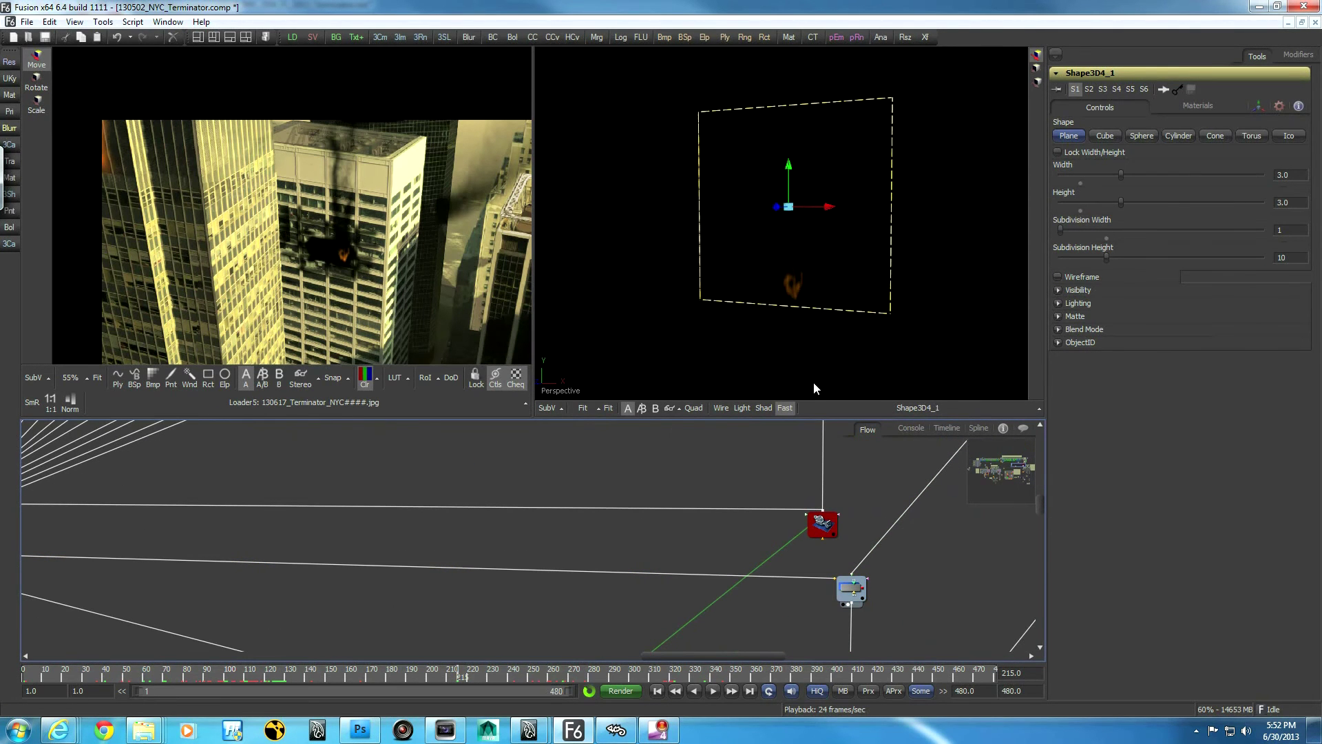
pyautogui.press('2')
pyautogui.keyDown('alt'); pyautogui.moveTo(812, 382); pyautogui.dragTo(821, 274, button='middle'); pyautogui.keyUp('alt')
pyautogui.keyDown('alt'); pyautogui.moveTo(903, 284); pyautogui.dragTo(939, 232, button='middle'); pyautogui.keyUp('alt')
pyautogui.keyDown('alt'); pyautogui.moveTo(919, 300); pyautogui.dragTo(858, 352, button='middle'); pyautogui.keyUp('alt')
# Display the Loader15 corner dust mask in the second viewer, go to frame 328 and switch to the Loader14 dust pass
pyautogui.moveTo(905, 630); pyautogui.dragTo(741, 344, button='middle')
pyautogui.moveTo(868, 552); pyautogui.dragTo(778, 591, button='middle')
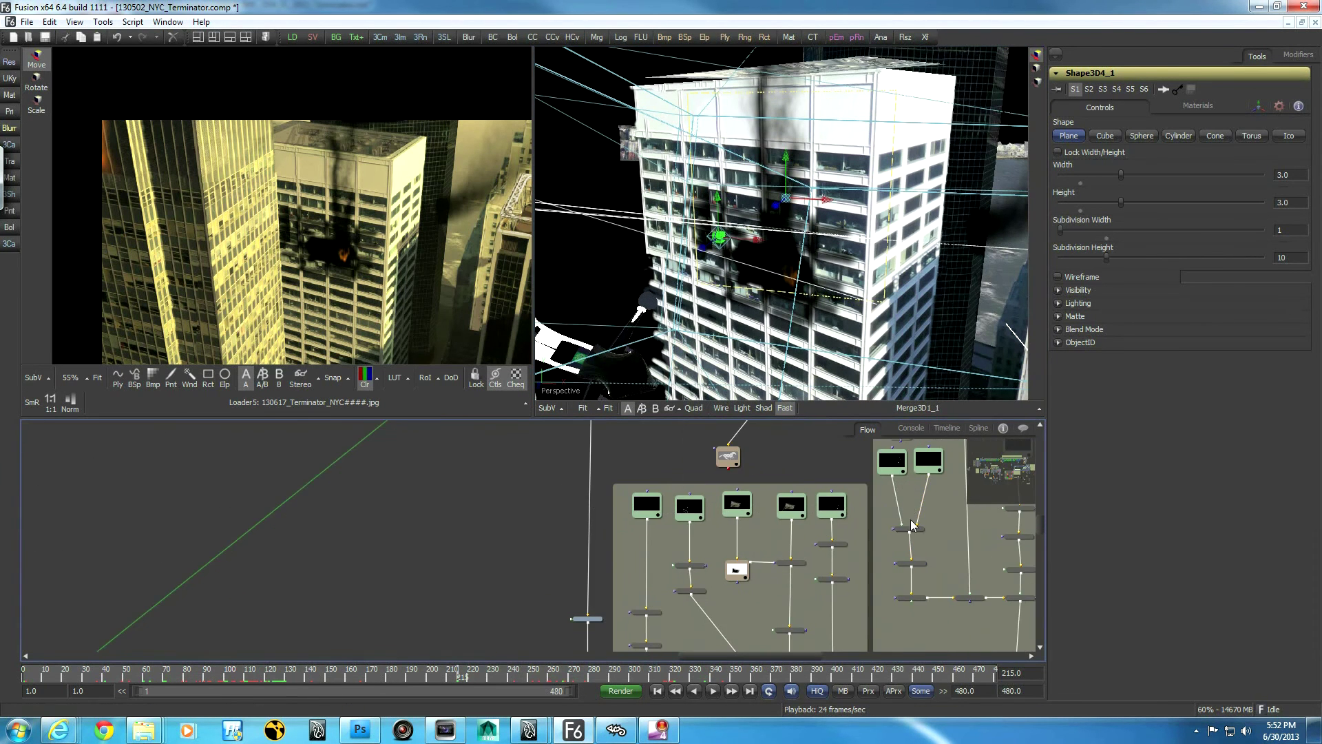
pyautogui.moveTo(911, 507); pyautogui.dragTo(839, 543, button='middle')
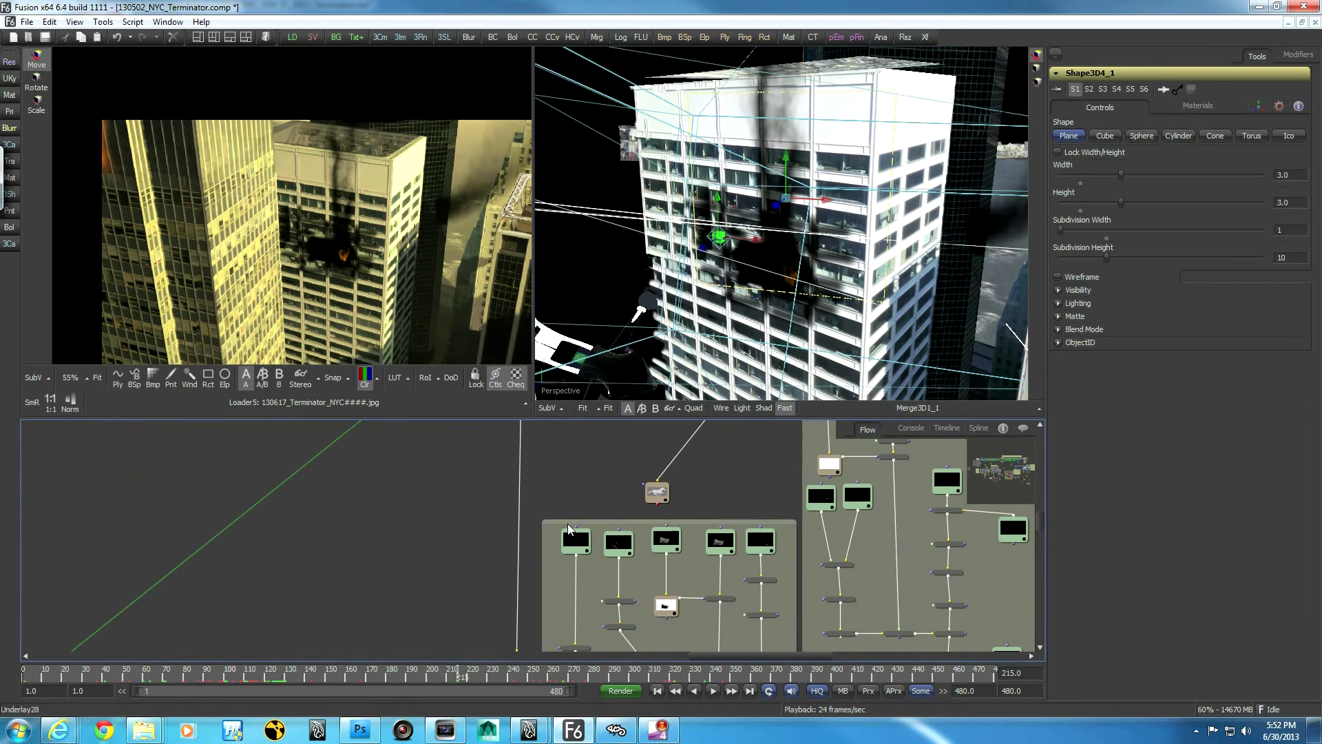
pyautogui.click(679, 547)
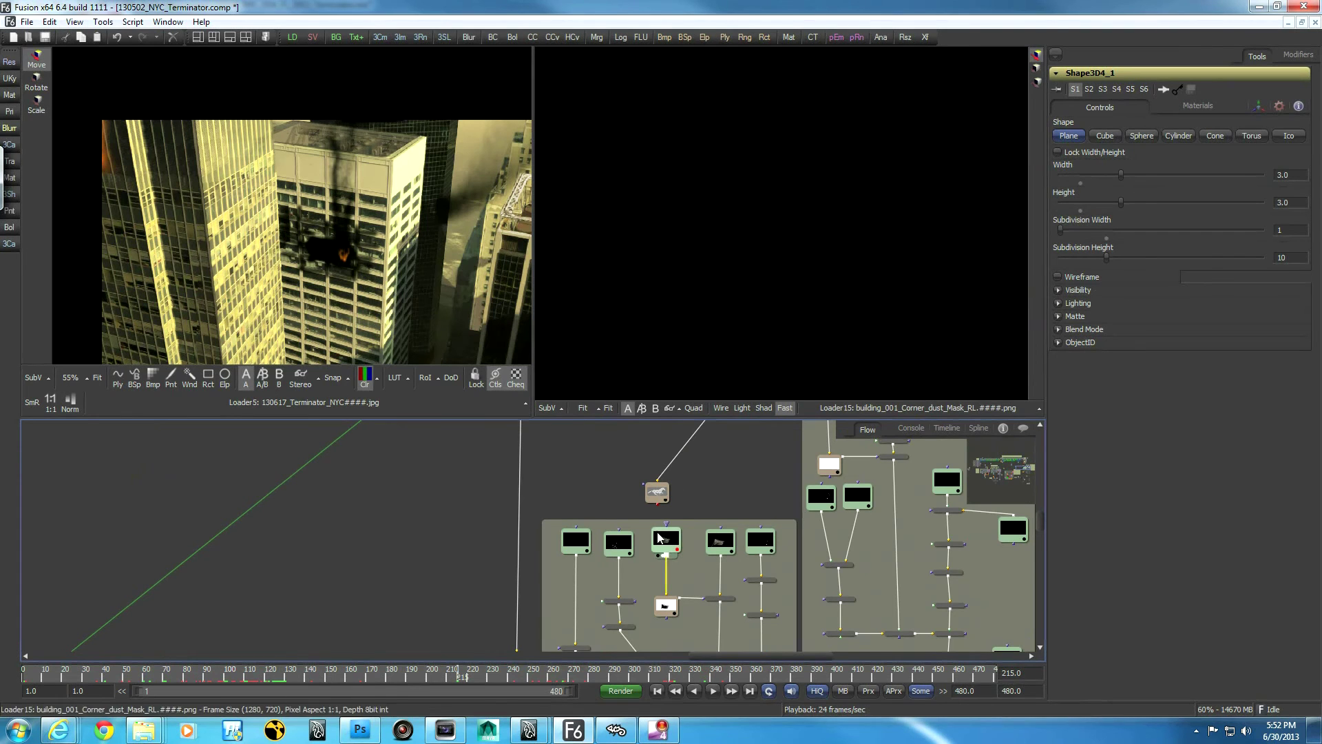
pyautogui.moveTo(531, 677); pyautogui.dragTo(689, 677)
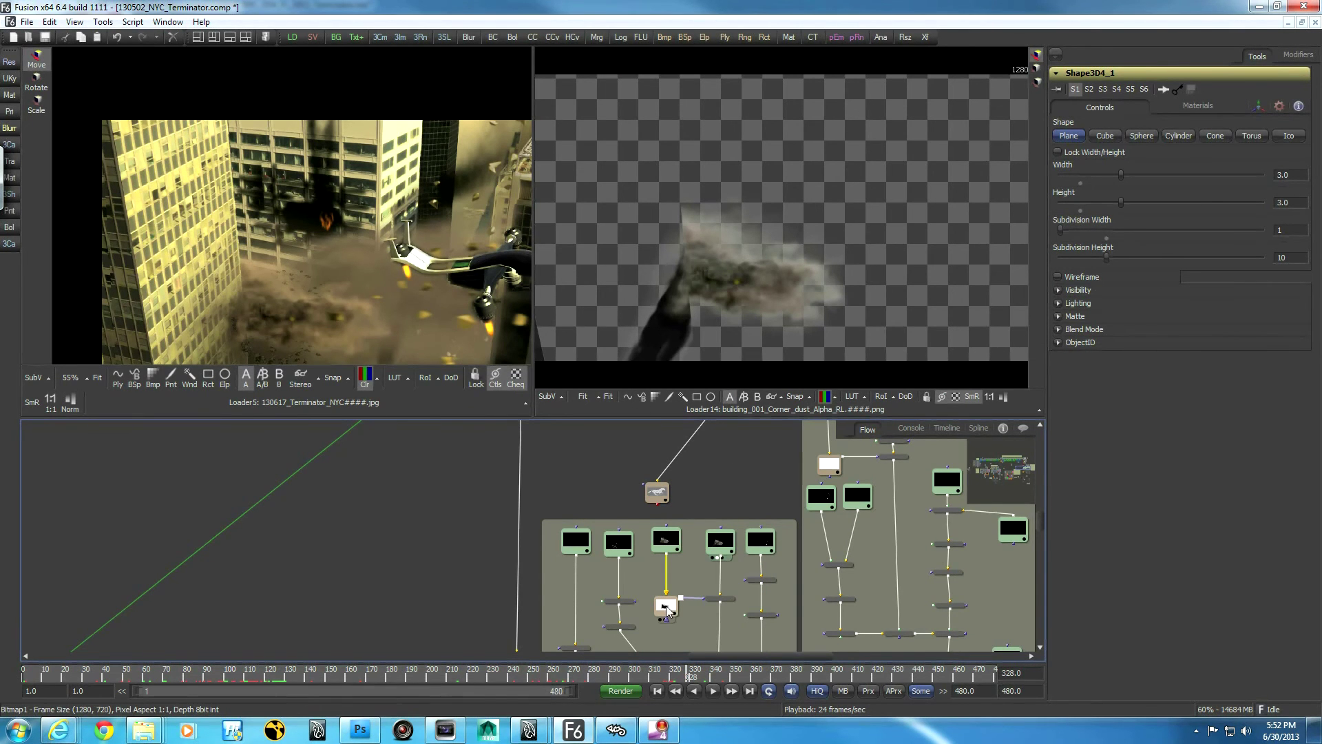
# Display Blur1 in the second viewer and lower the Bitmap1 mask level to about 0.6
pyautogui.click(664, 541)
pyautogui.click(664, 605)
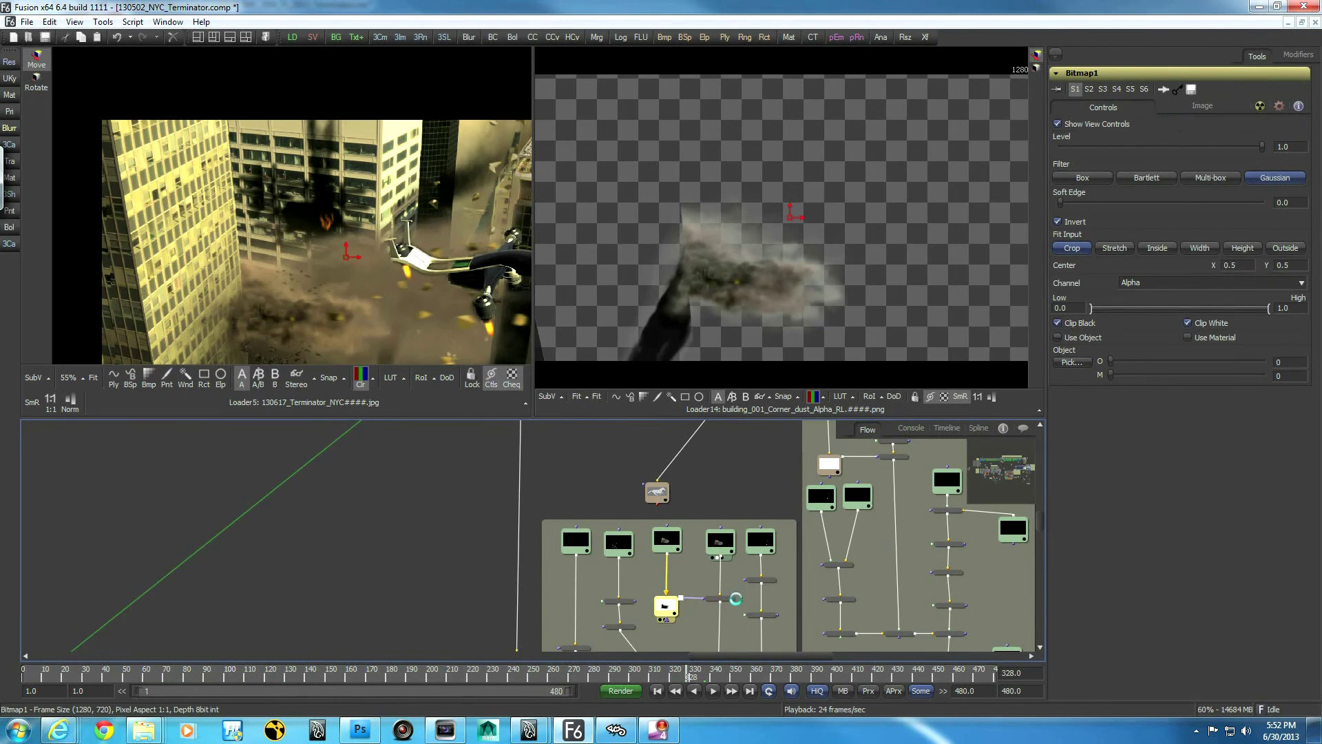
pyautogui.moveTo(731, 600); pyautogui.dragTo(745, 336)
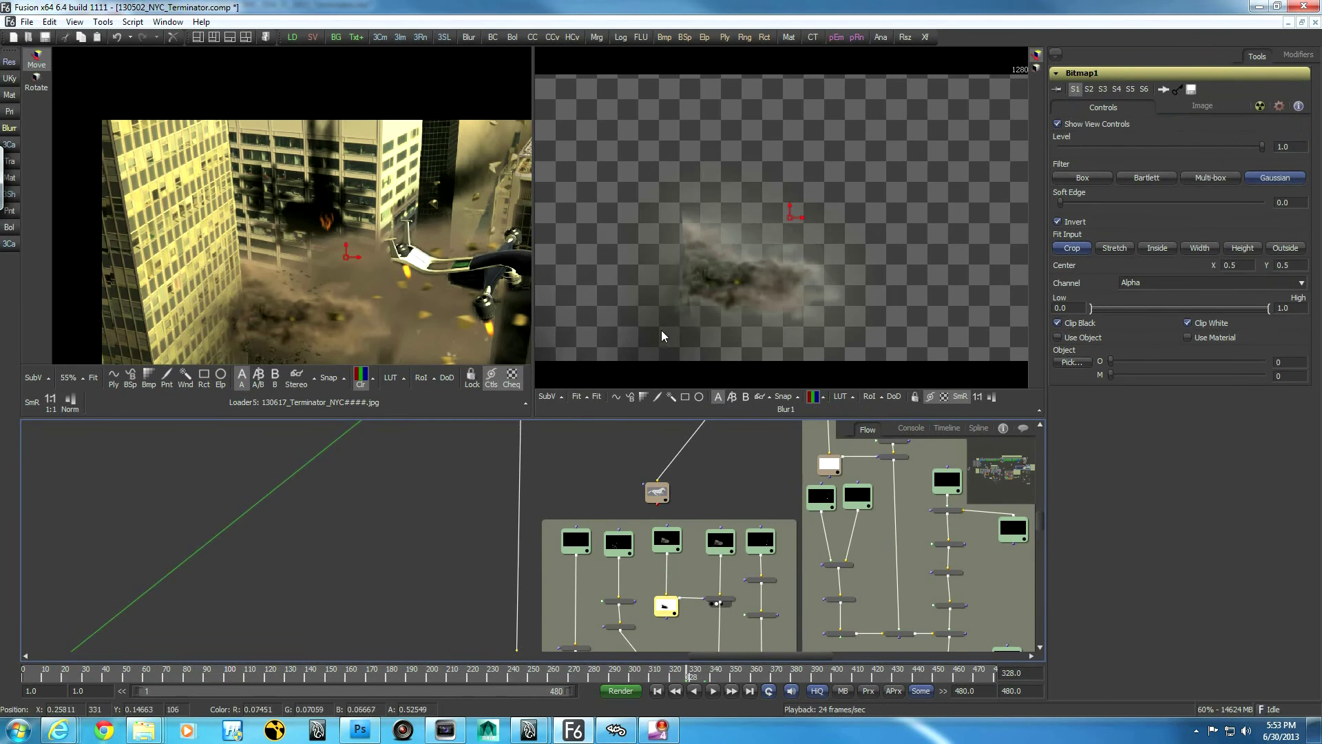
pyautogui.moveTo(1261, 147); pyautogui.dragTo(1166, 156)
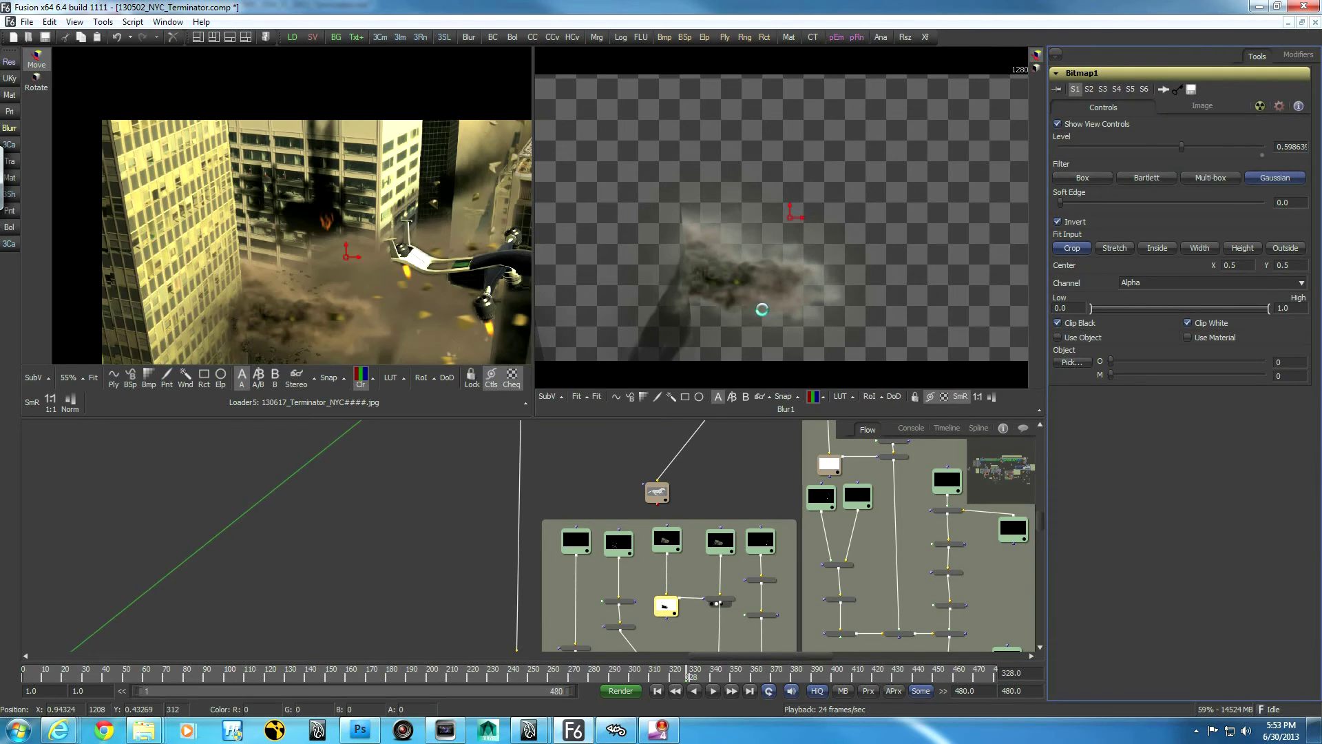
# Display the Loader14 dust pass and the neighbouring debris pass in the second viewer, and go to frame 319
pyautogui.click(720, 541)
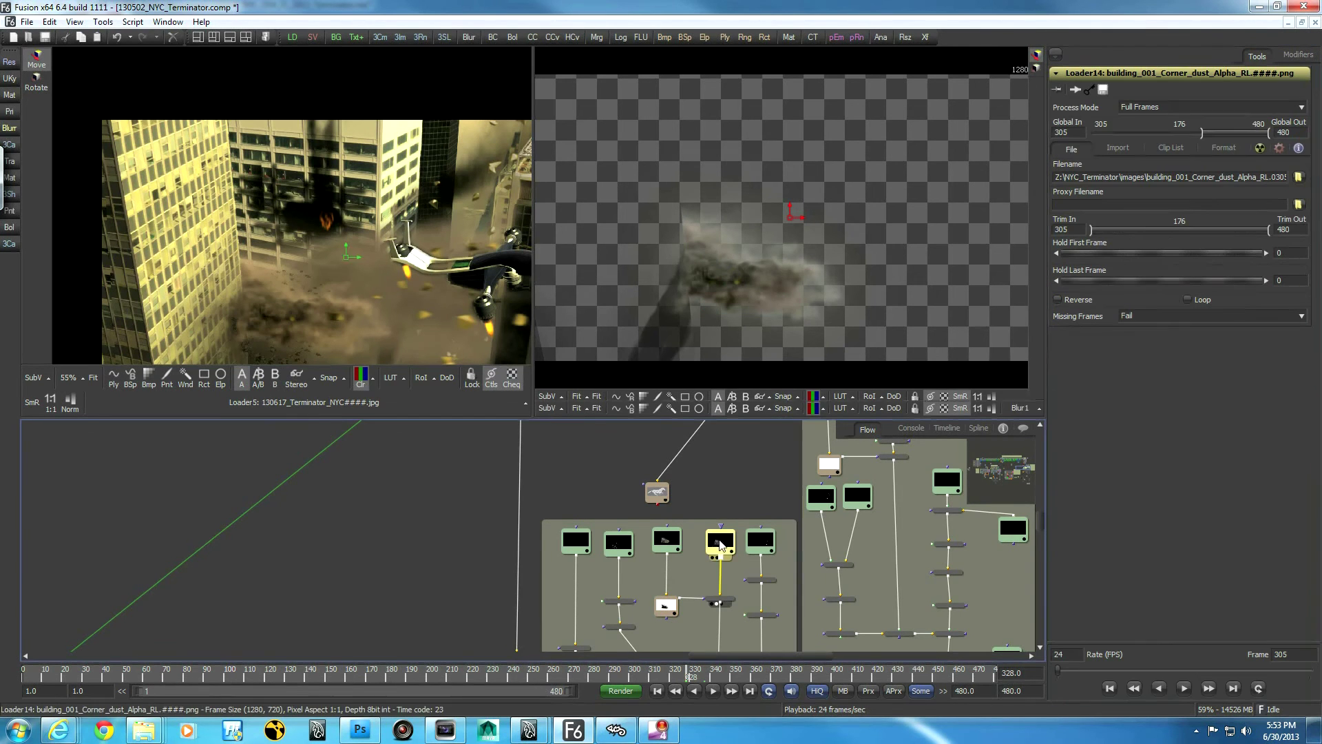
pyautogui.press('2')
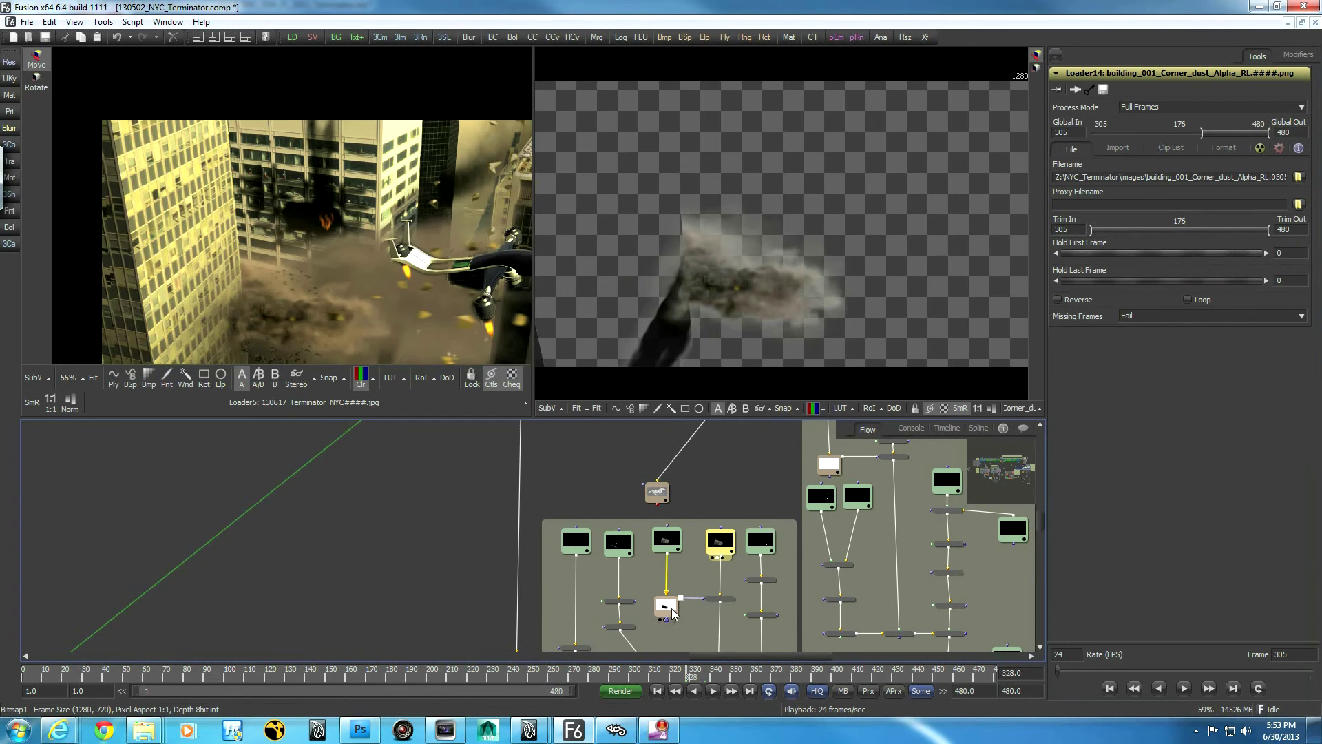
pyautogui.moveTo(690, 563); pyautogui.dragTo(673, 540, button='middle')
pyautogui.moveTo(750, 518); pyautogui.dragTo(738, 341)
pyautogui.moveTo(690, 678)
pyautogui.mouseDown()
pyautogui.moveTo(651, 679)
pyautogui.moveTo(673, 680)
pyautogui.mouseUp()
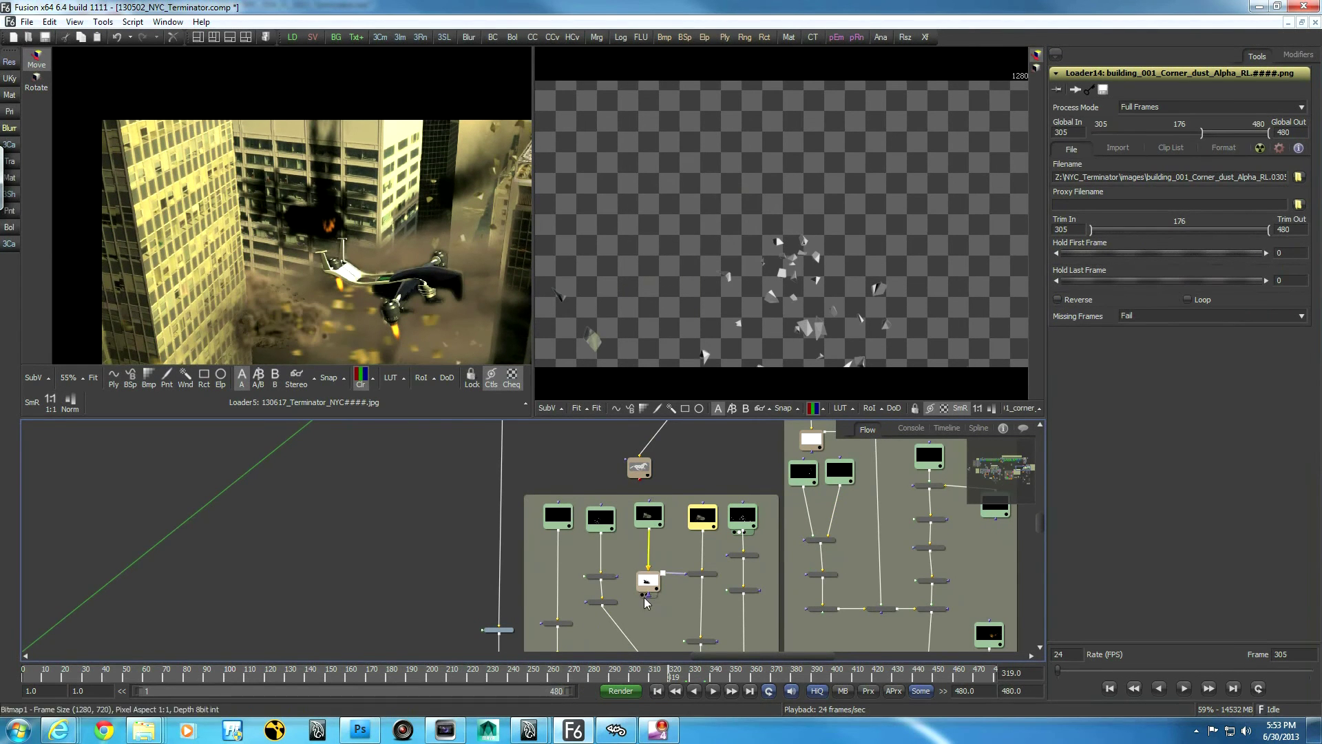
# Display the Loader18 building explosion pass in the second viewer at frame 246 and open its settings
pyautogui.moveTo(653, 609); pyautogui.dragTo(581, 565, button='middle')
pyautogui.moveTo(858, 507); pyautogui.dragTo(795, 588, button='middle')
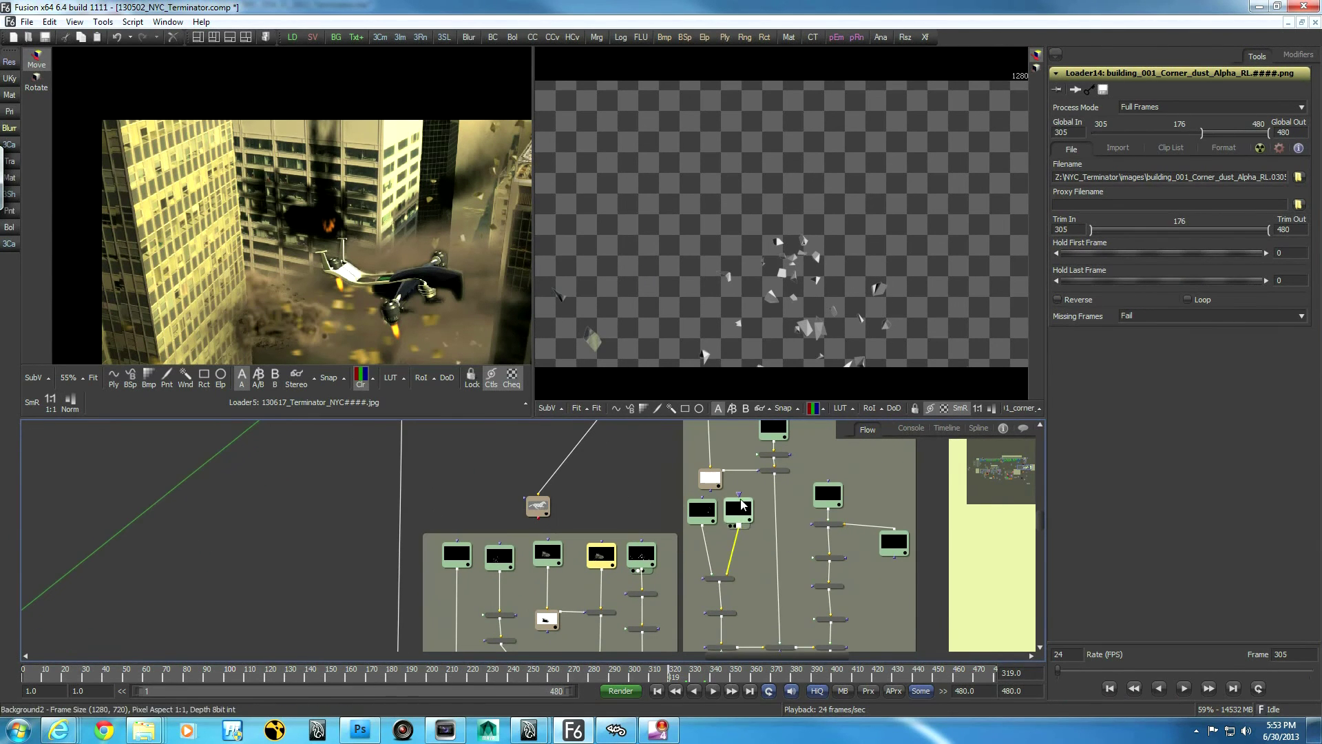
pyautogui.moveTo(864, 601); pyautogui.dragTo(772, 466, button='middle')
pyautogui.moveTo(741, 253); pyautogui.dragTo(734, 250)
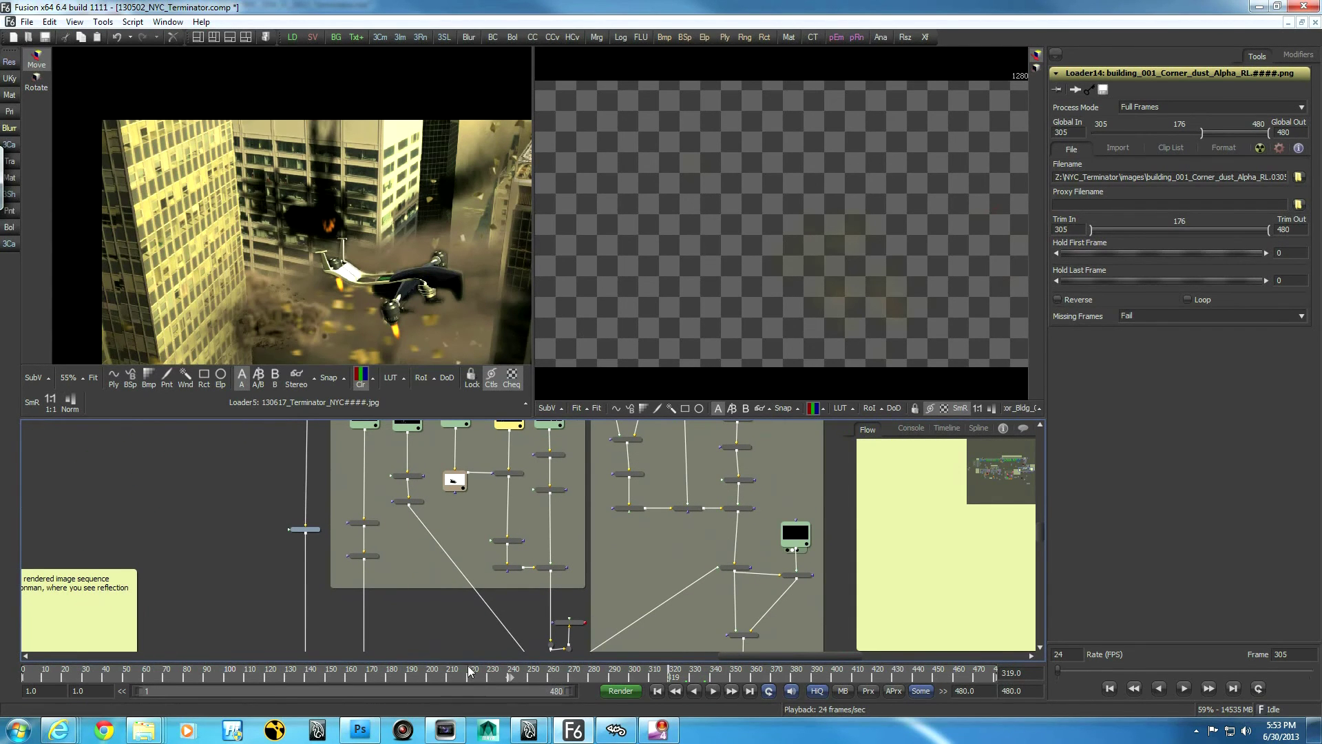
pyautogui.moveTo(448, 675); pyautogui.dragTo(522, 697)
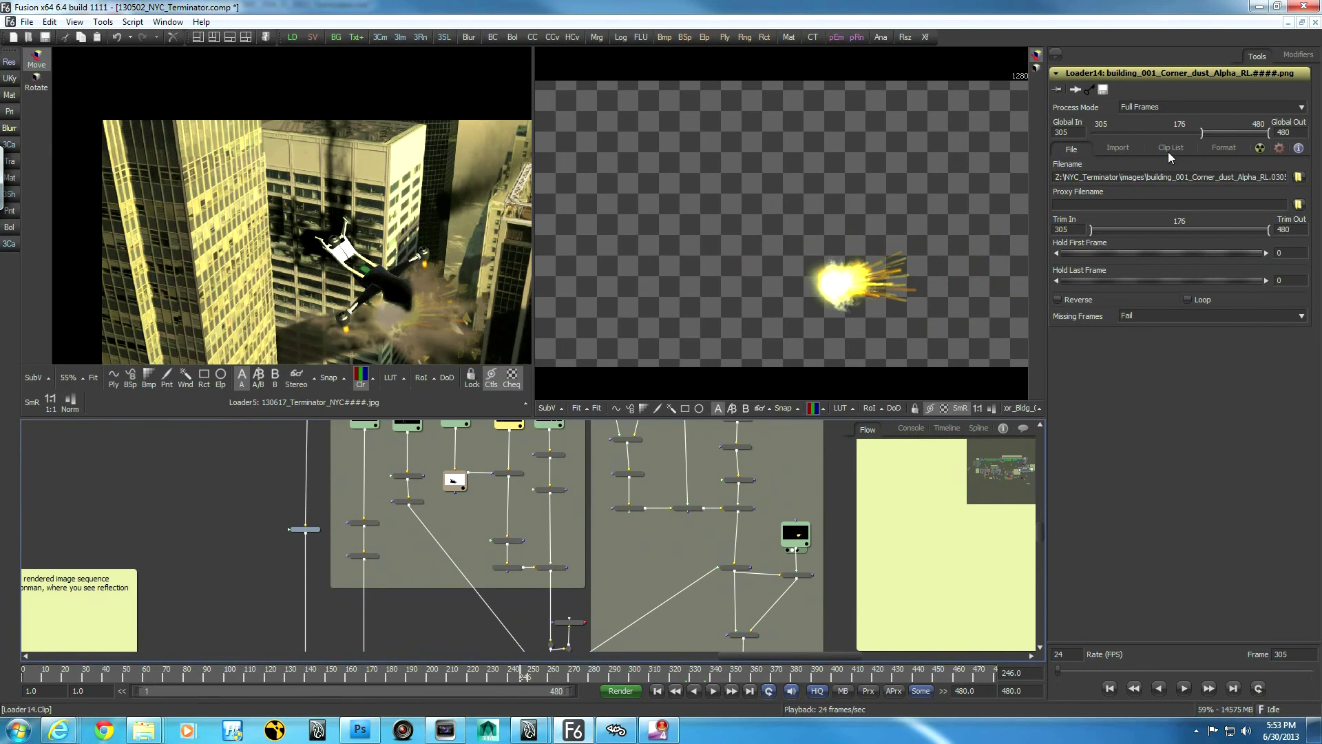
pyautogui.click(794, 537)
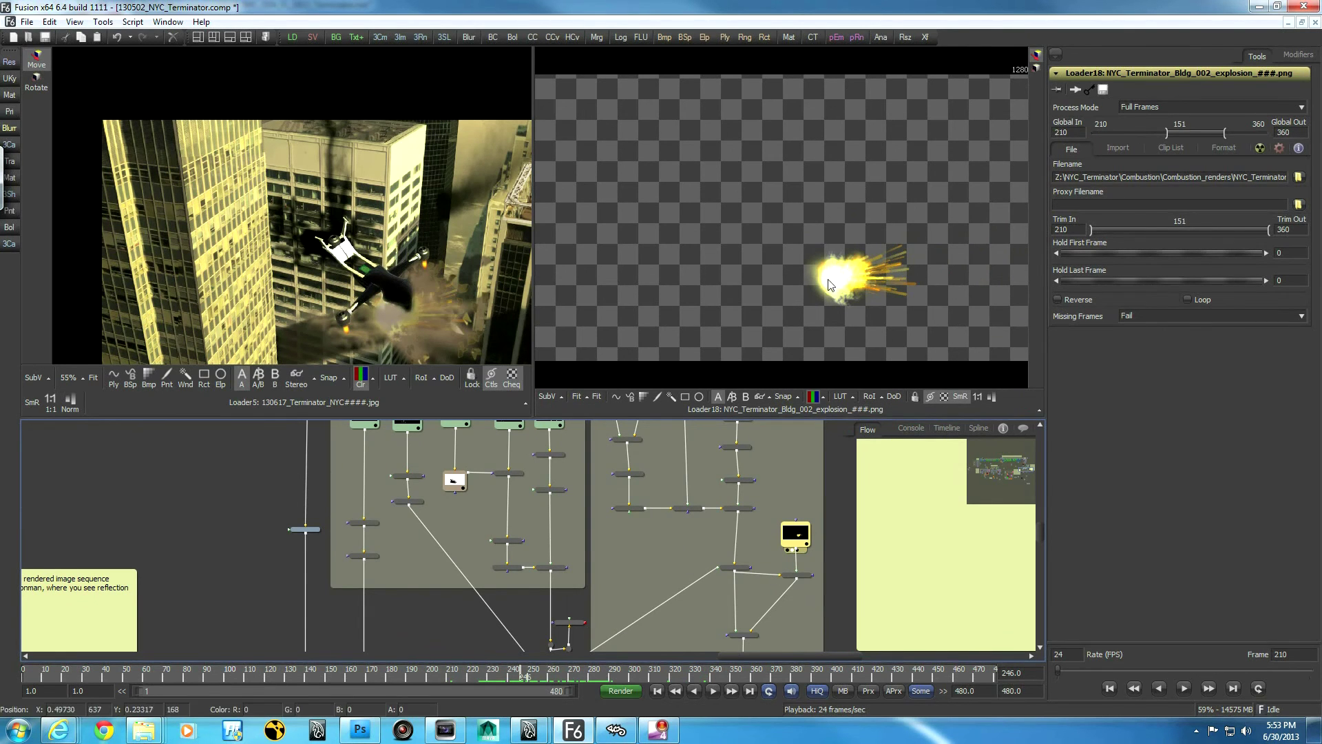
pyautogui.moveTo(820, 556); pyautogui.dragTo(767, 421, button='middle')
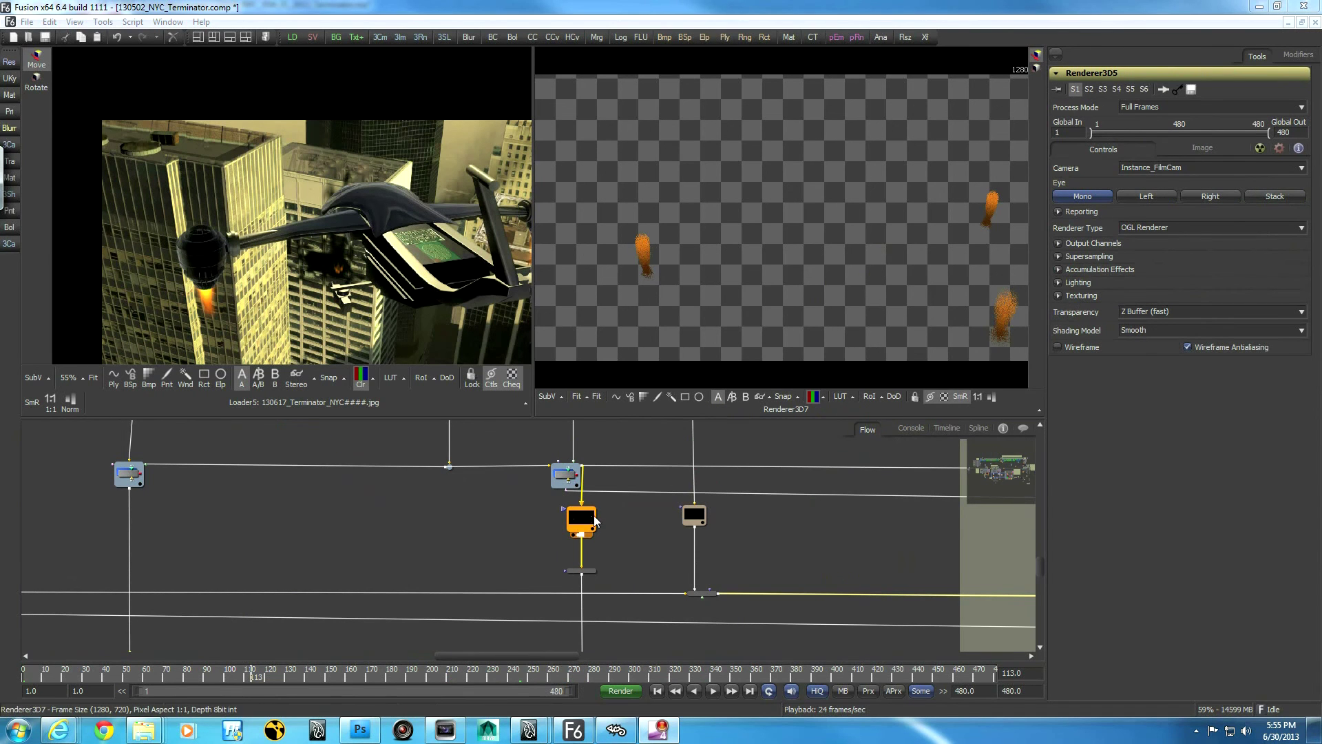
# Open the Renderer3D7 settings and display the Blur13 engine flame result in the second viewer
pyautogui.click(578, 524)
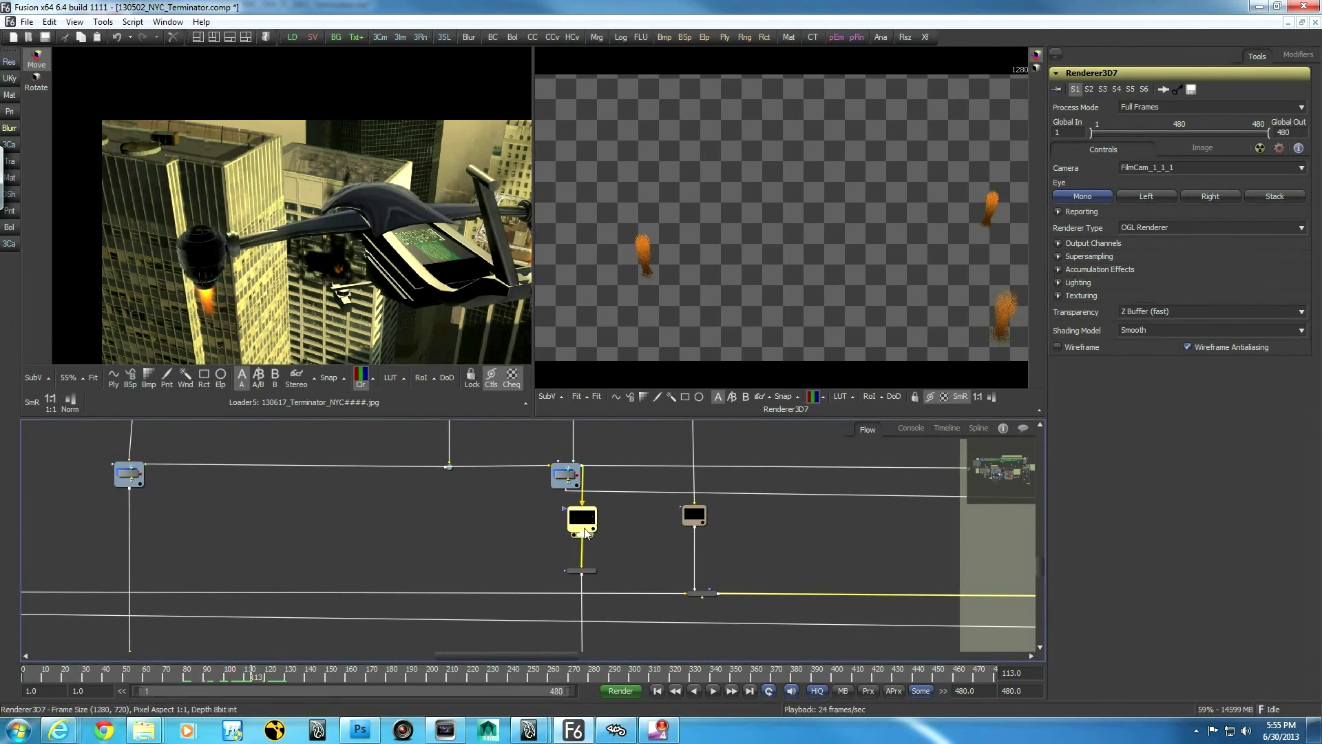
pyautogui.moveTo(588, 575); pyautogui.dragTo(665, 369)
pyautogui.scroll(-5, 617, 566)
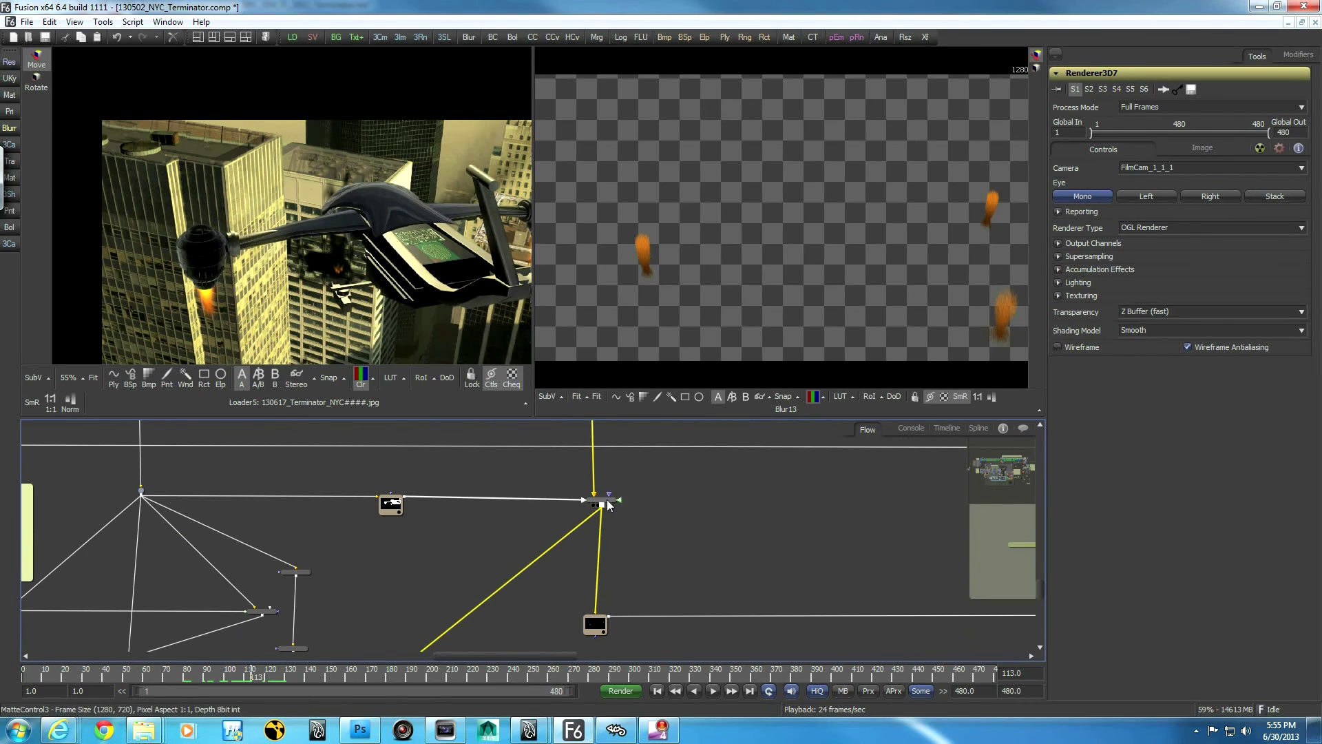
# Display the Bitmap12 flame mask in the second viewer and set its Gaussian soft edge to about 0.049
pyautogui.moveTo(595, 630); pyautogui.dragTo(667, 255)
pyautogui.click(595, 625)
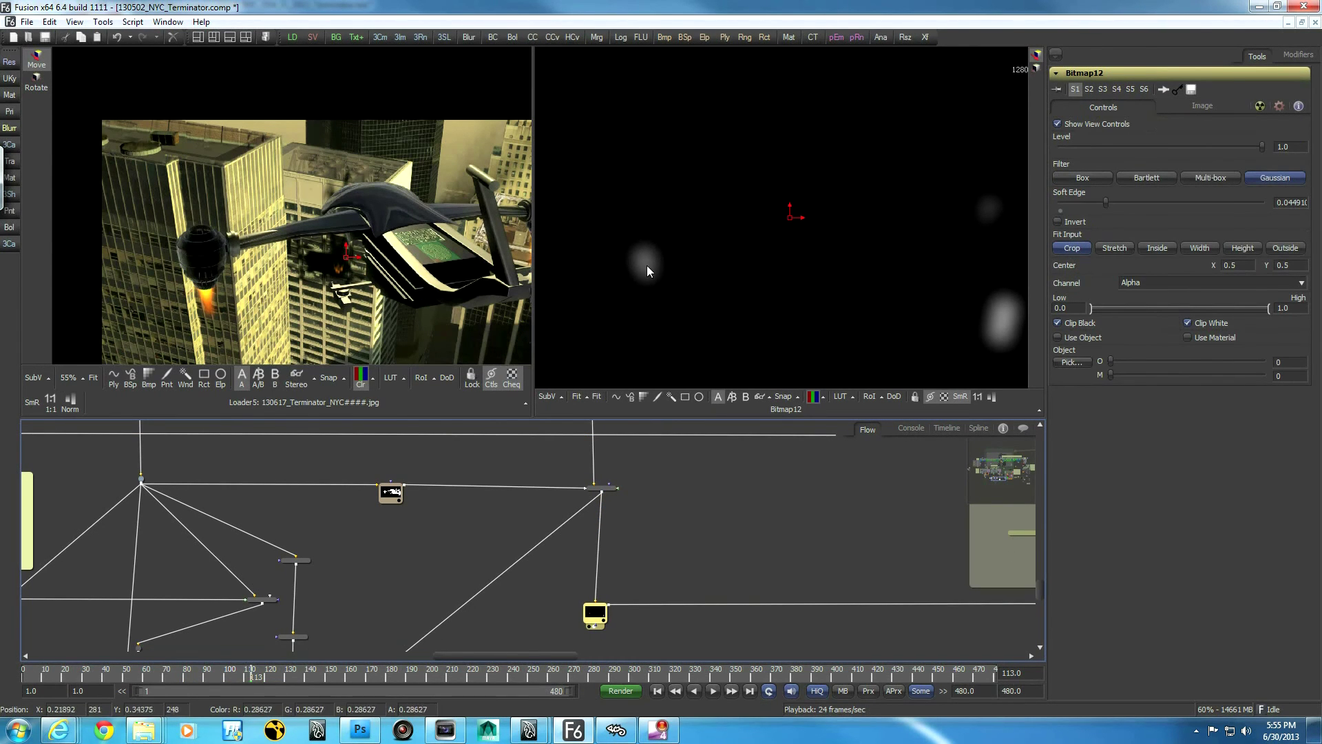
pyautogui.moveTo(1106, 206); pyautogui.dragTo(1088, 203)
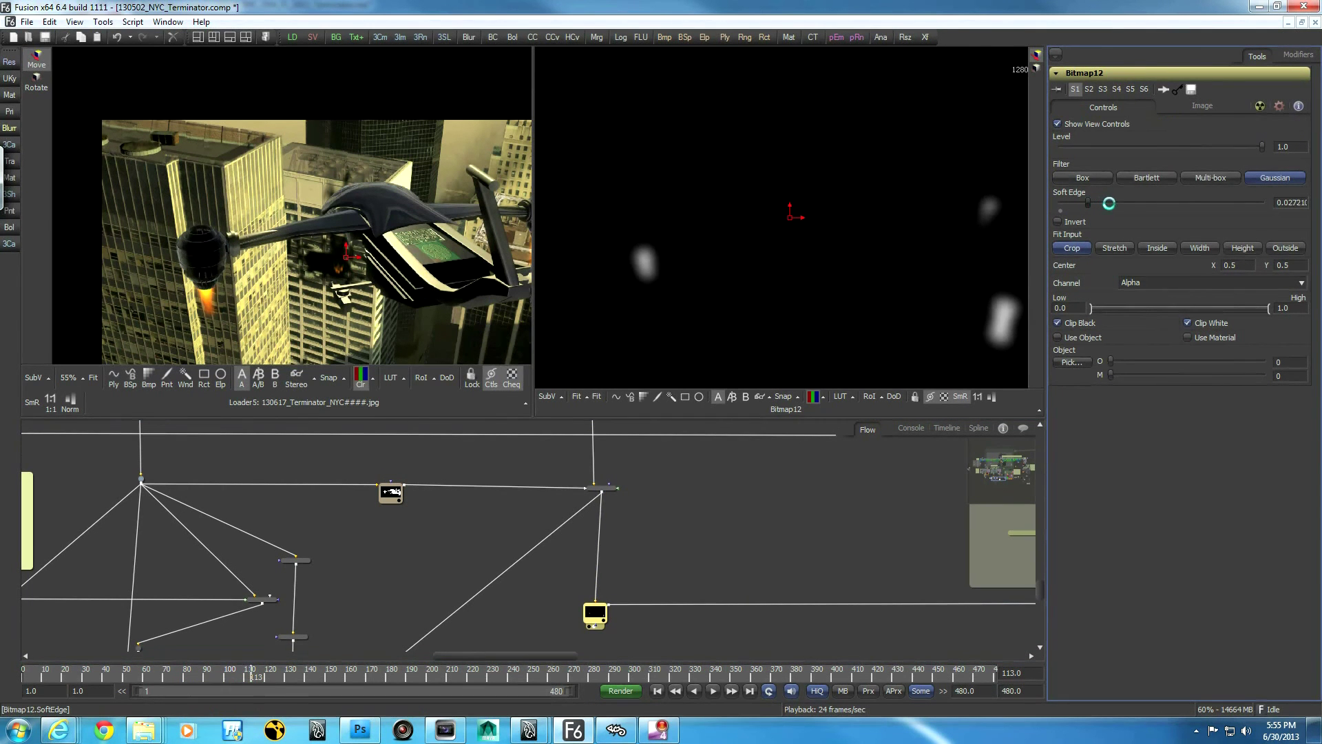
pyautogui.click(1108, 203)
pyautogui.moveTo(1116, 206)
pyautogui.mouseDown()
pyautogui.moveTo(1074, 205)
pyautogui.moveTo(1109, 209)
pyautogui.mouseUp()
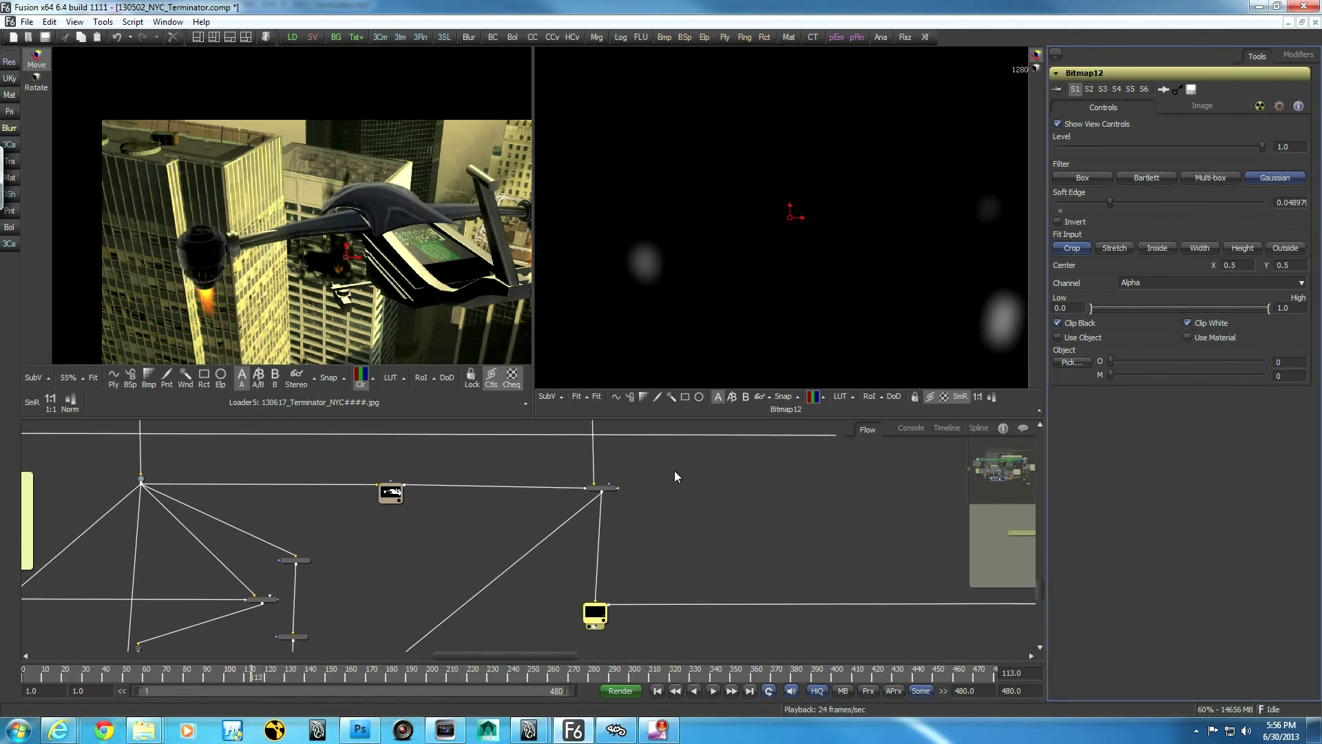
# Follow the Bitmap12 output to FastNoise1, display the masked noise in the second viewer and open its settings
pyautogui.click(597, 620)
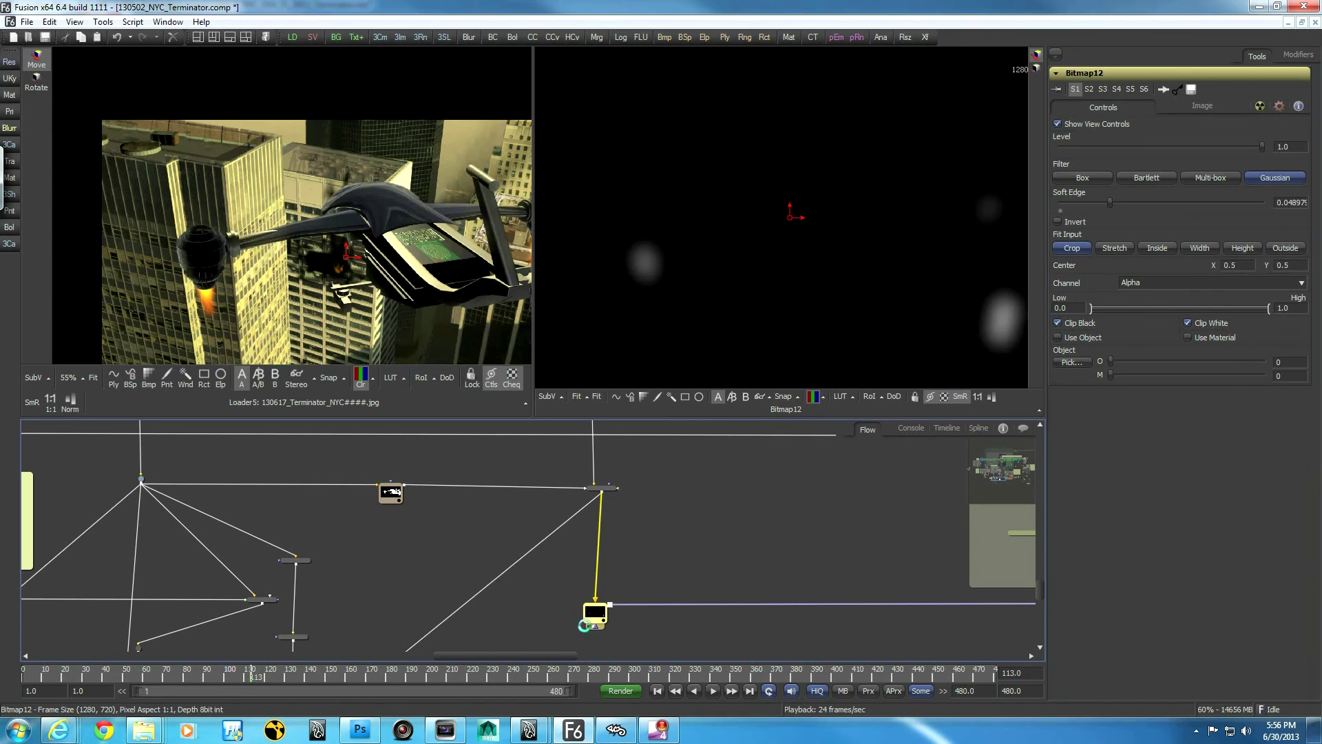
pyautogui.hscroll(10, 861, 599)
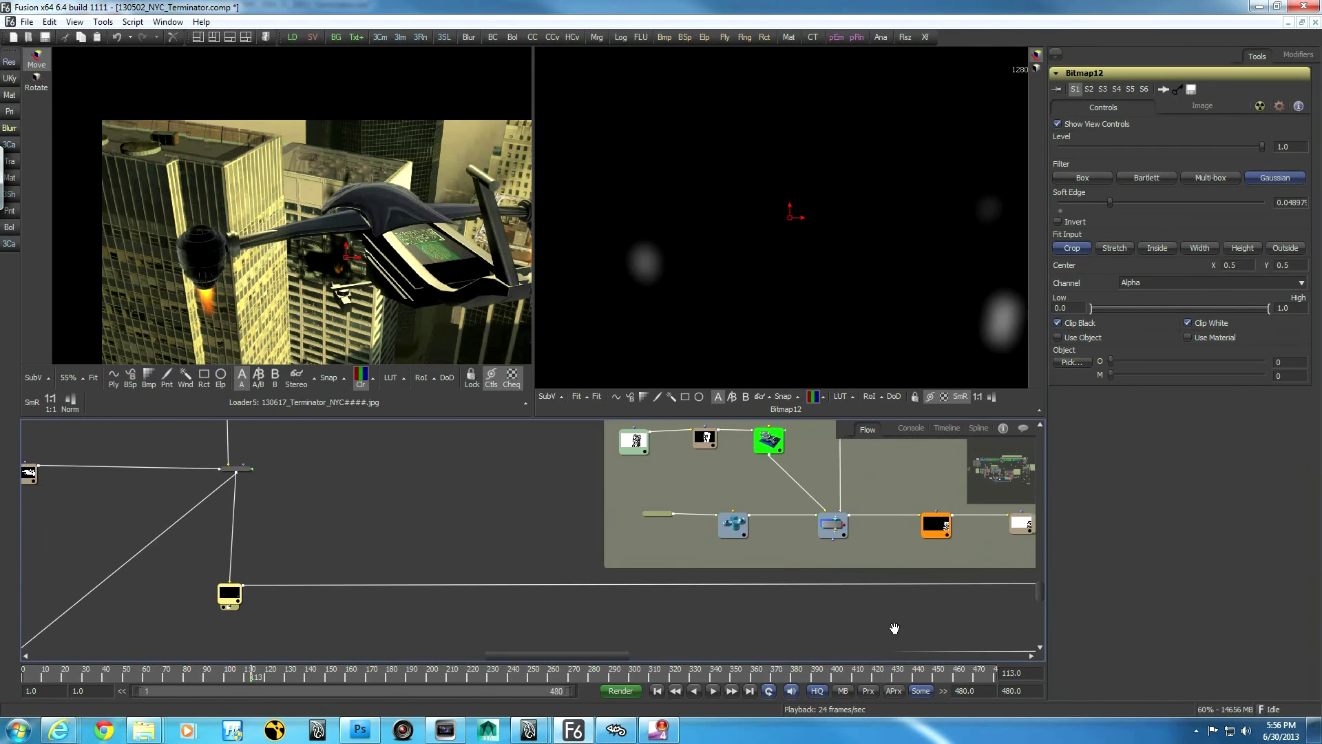
pyautogui.hscroll(5, 813, 631)
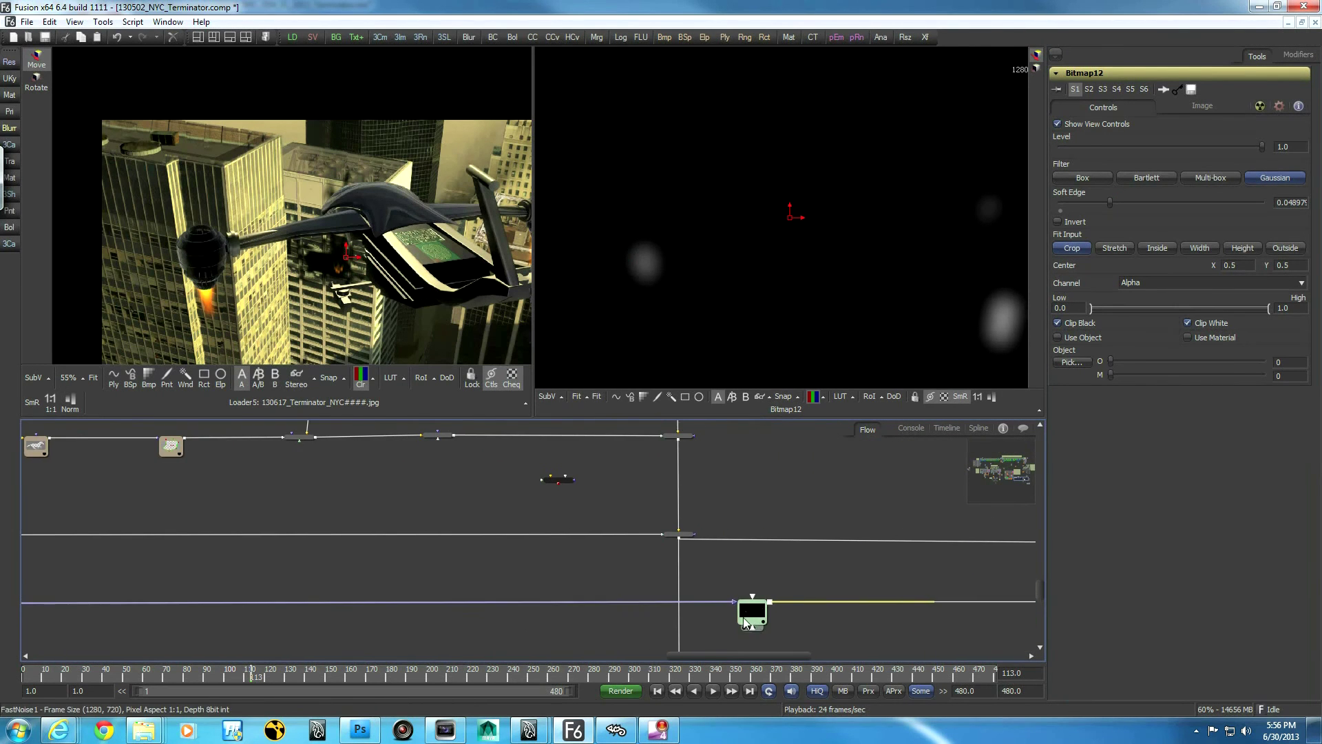
pyautogui.click(754, 623)
pyautogui.moveTo(753, 618); pyautogui.dragTo(798, 237)
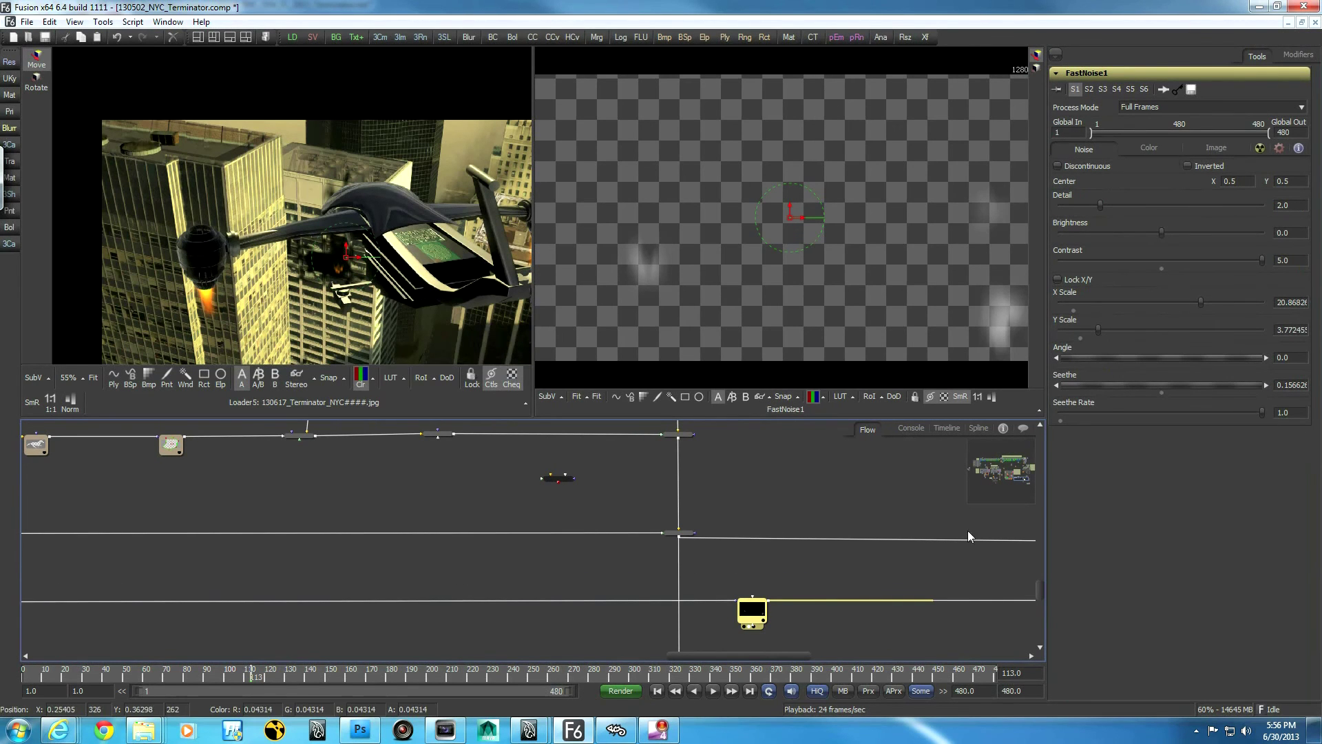
# Bypass Bitmap12 briefly to view the FastNoise1 pattern without its mask, and re-enable the mask
pyautogui.moveTo(732, 611); pyautogui.dragTo(942, 567, button='middle')
pyautogui.hscroll(-7, 617, 588)
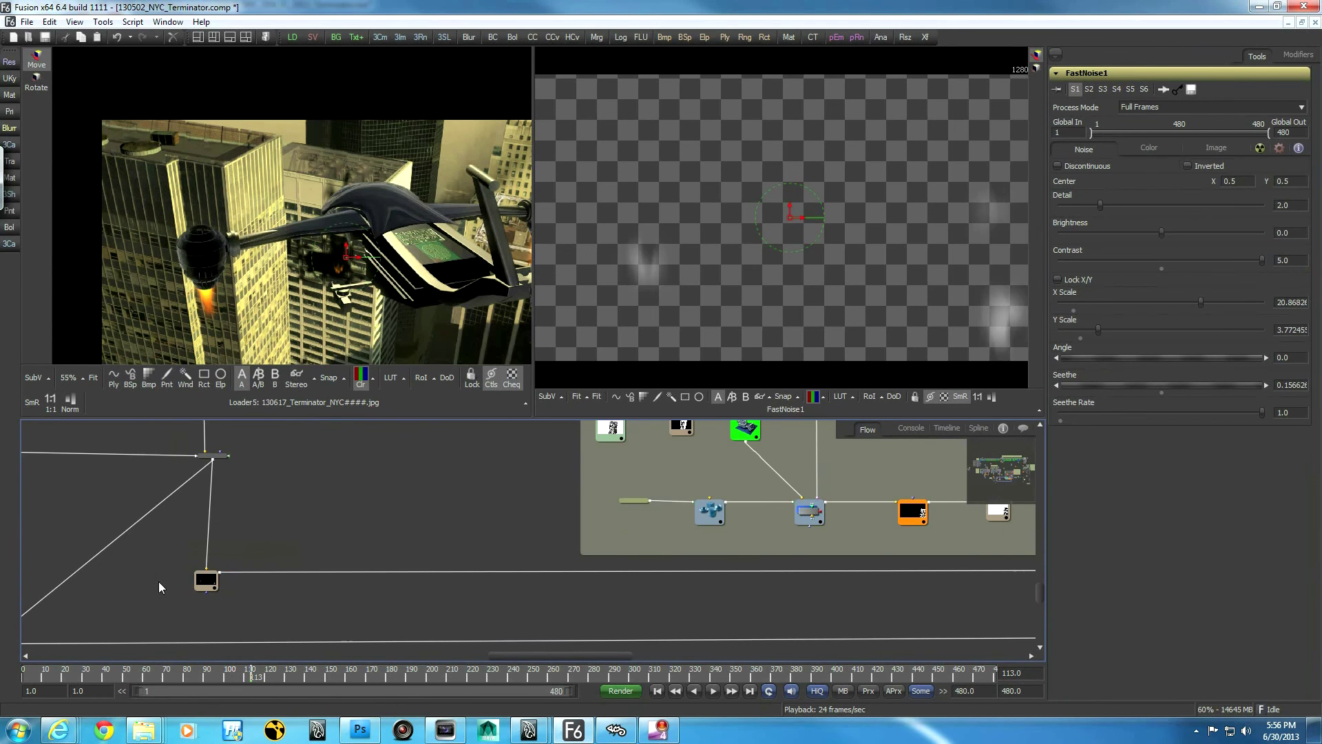
pyautogui.click(206, 581)
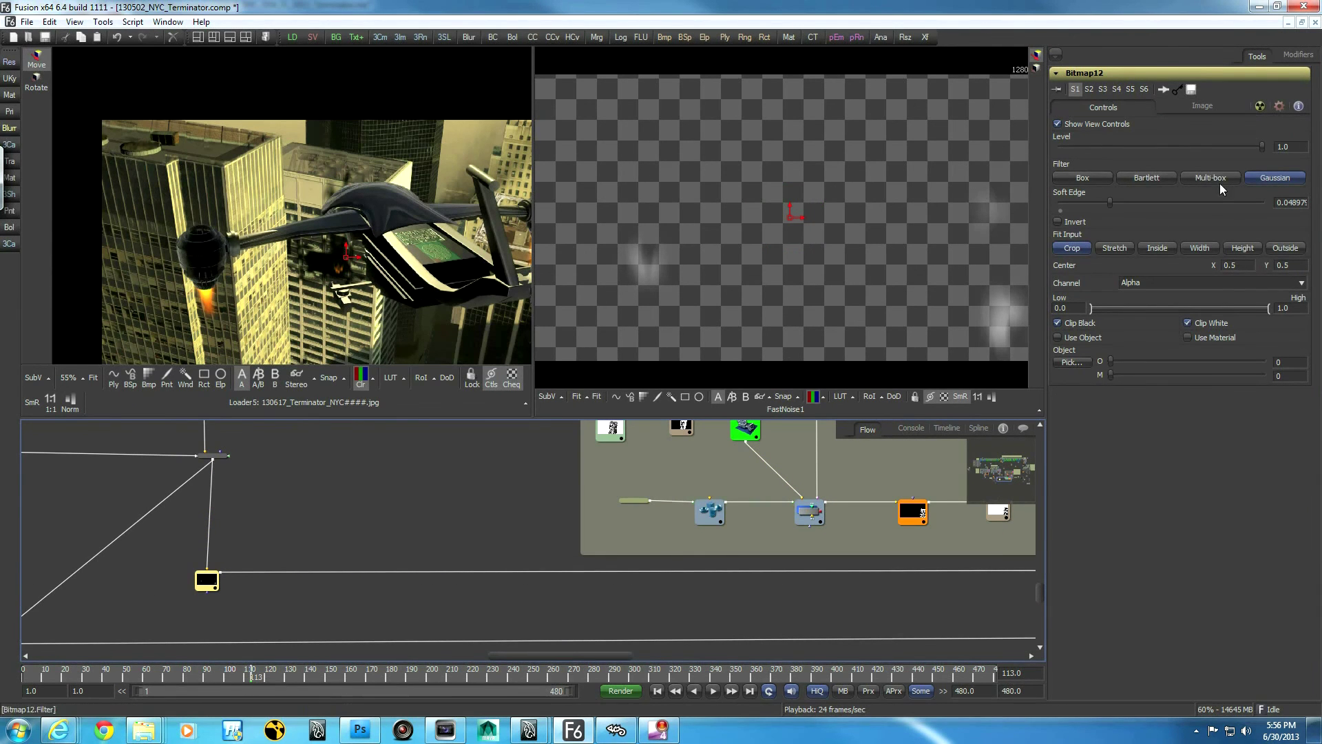
pyautogui.click(1164, 89)
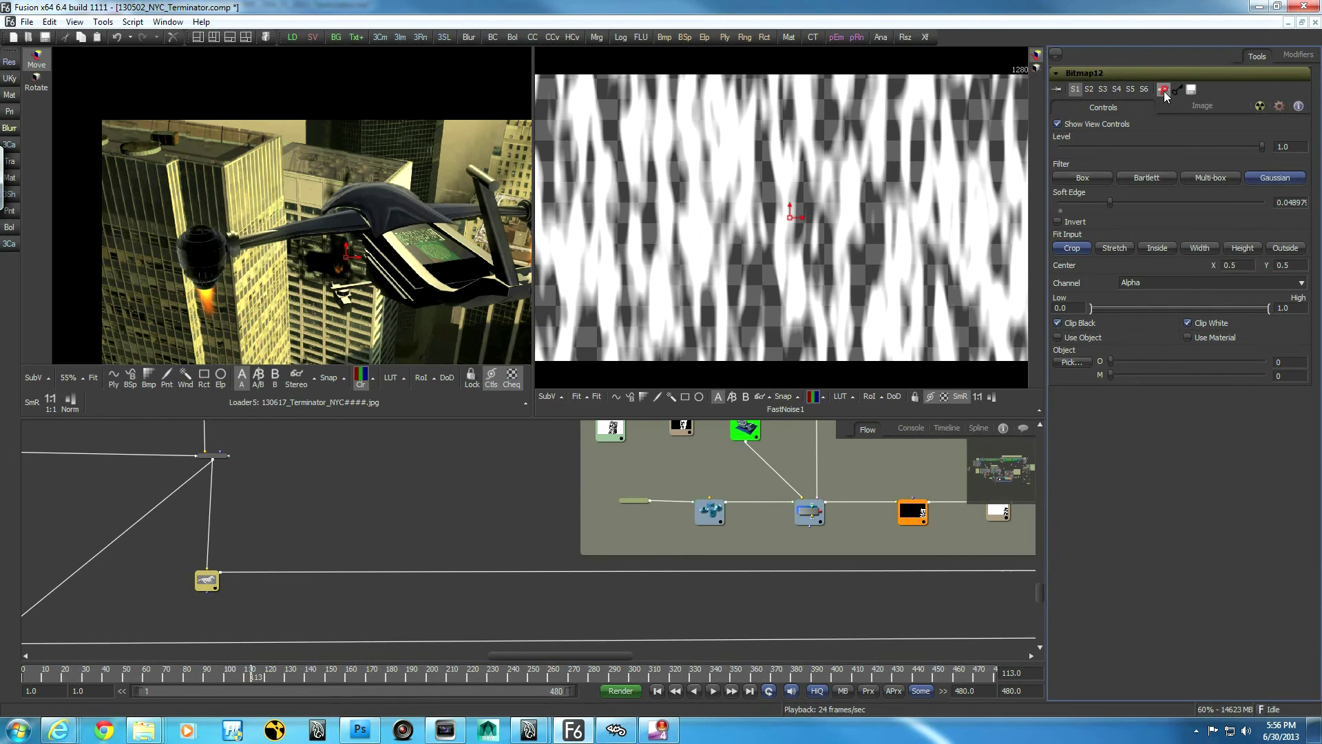
pyautogui.click(1163, 90)
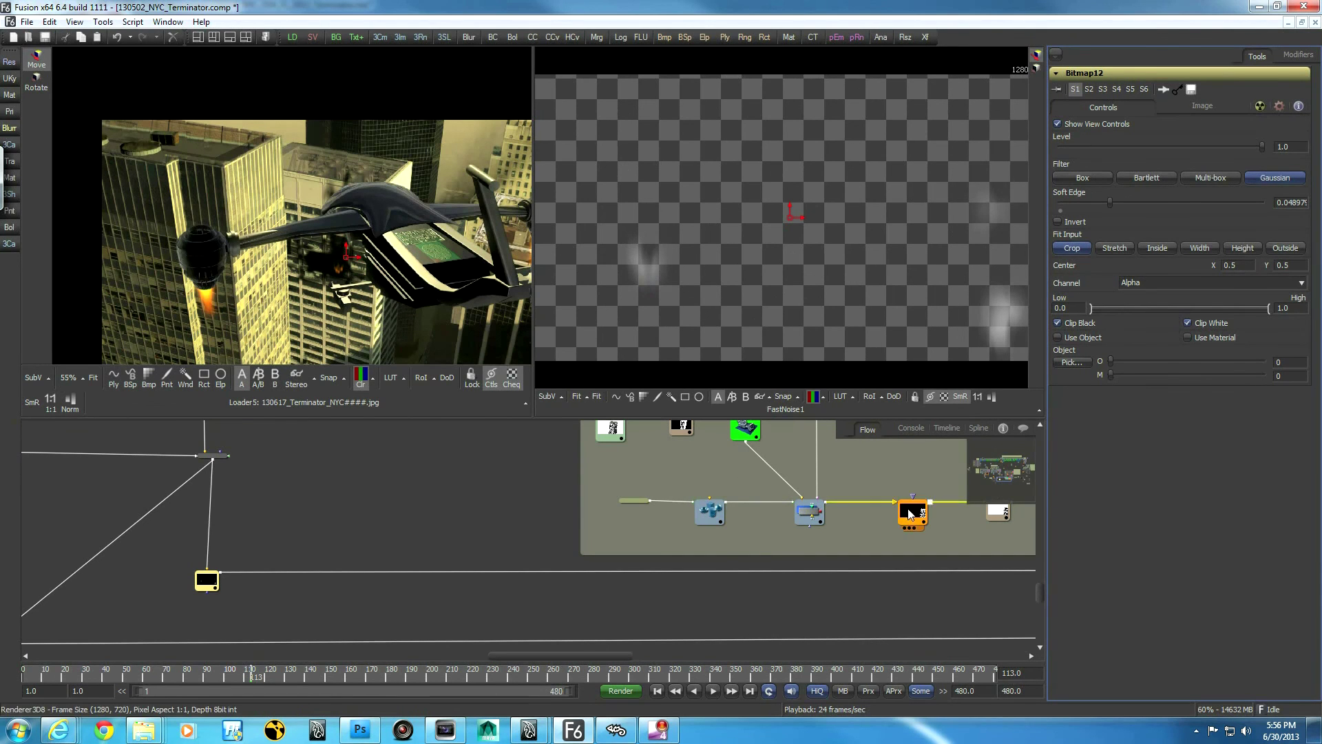
# Open the Displace1 settings, then play Displace1 beside Merge14, both enlarged on the buildings, to compare the heat distortion
pyautogui.moveTo(932, 593); pyautogui.dragTo(575, 608, button='middle')
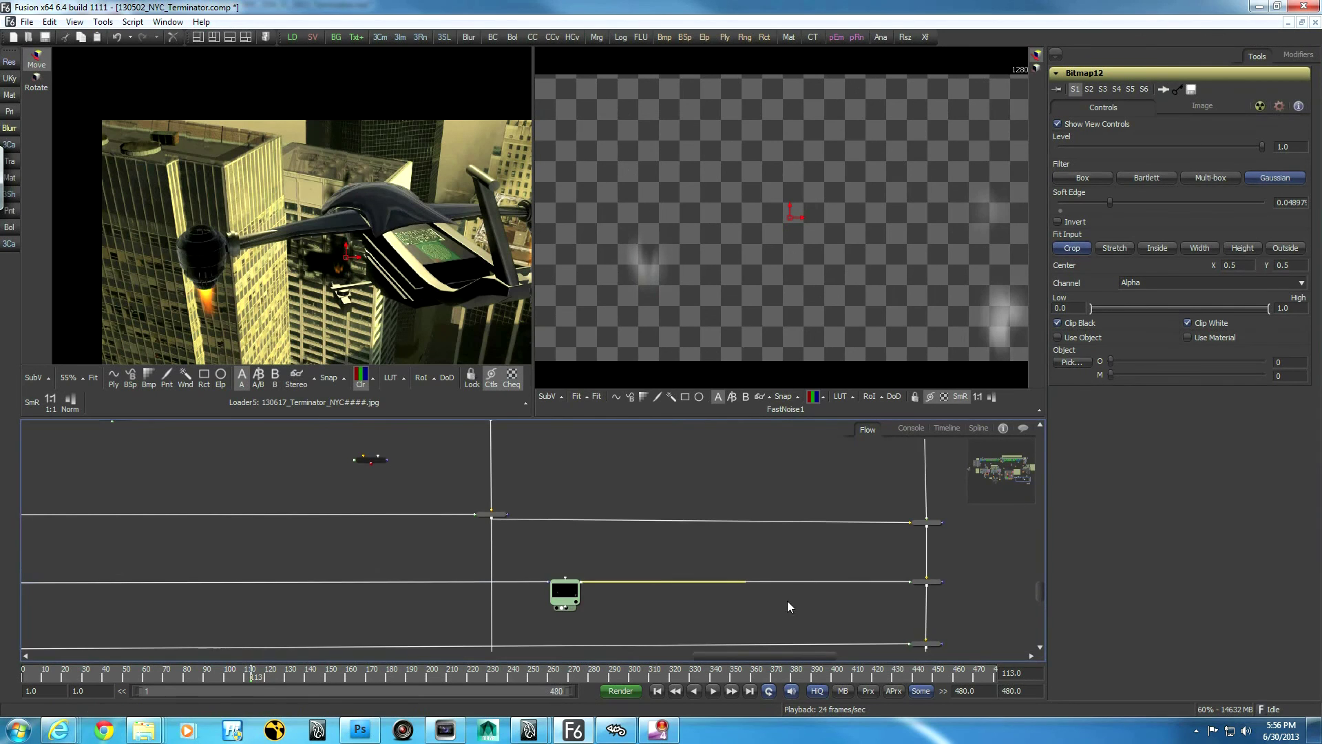
pyautogui.moveTo(731, 607); pyautogui.dragTo(594, 612, button='middle')
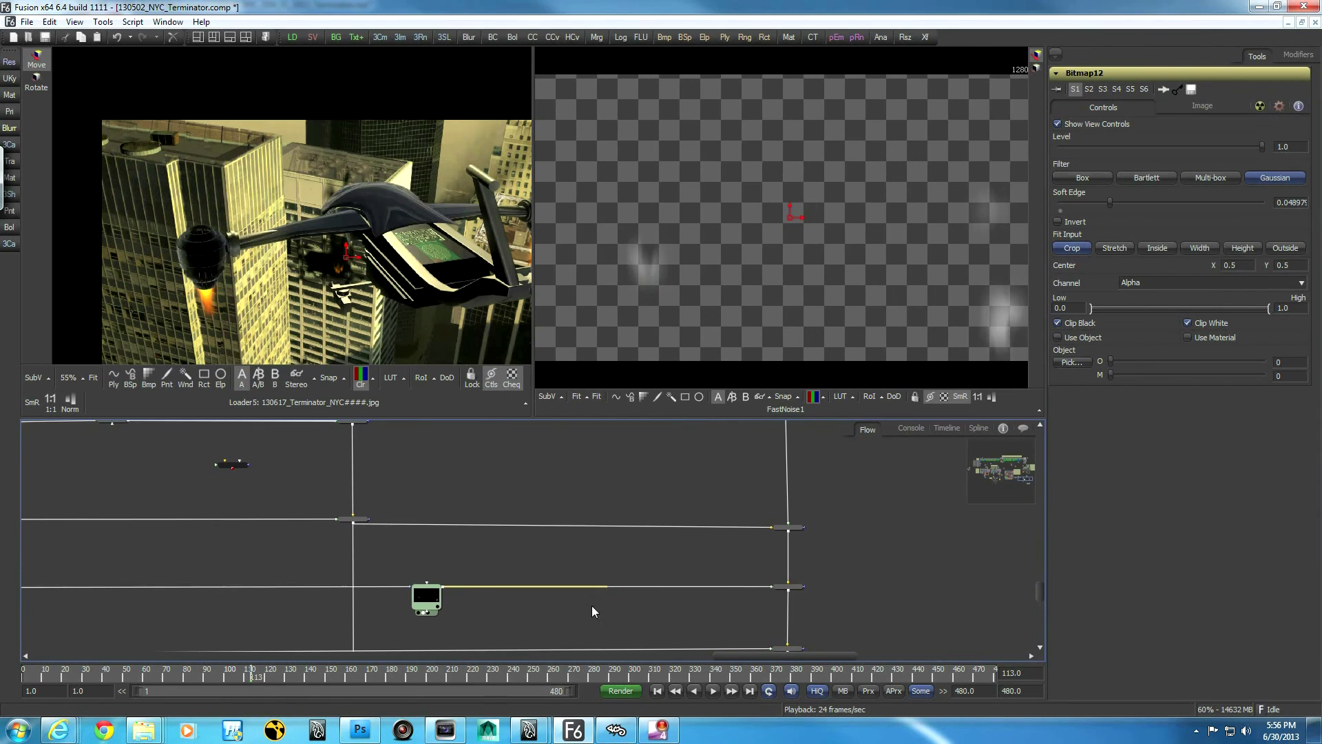
pyautogui.click(788, 590)
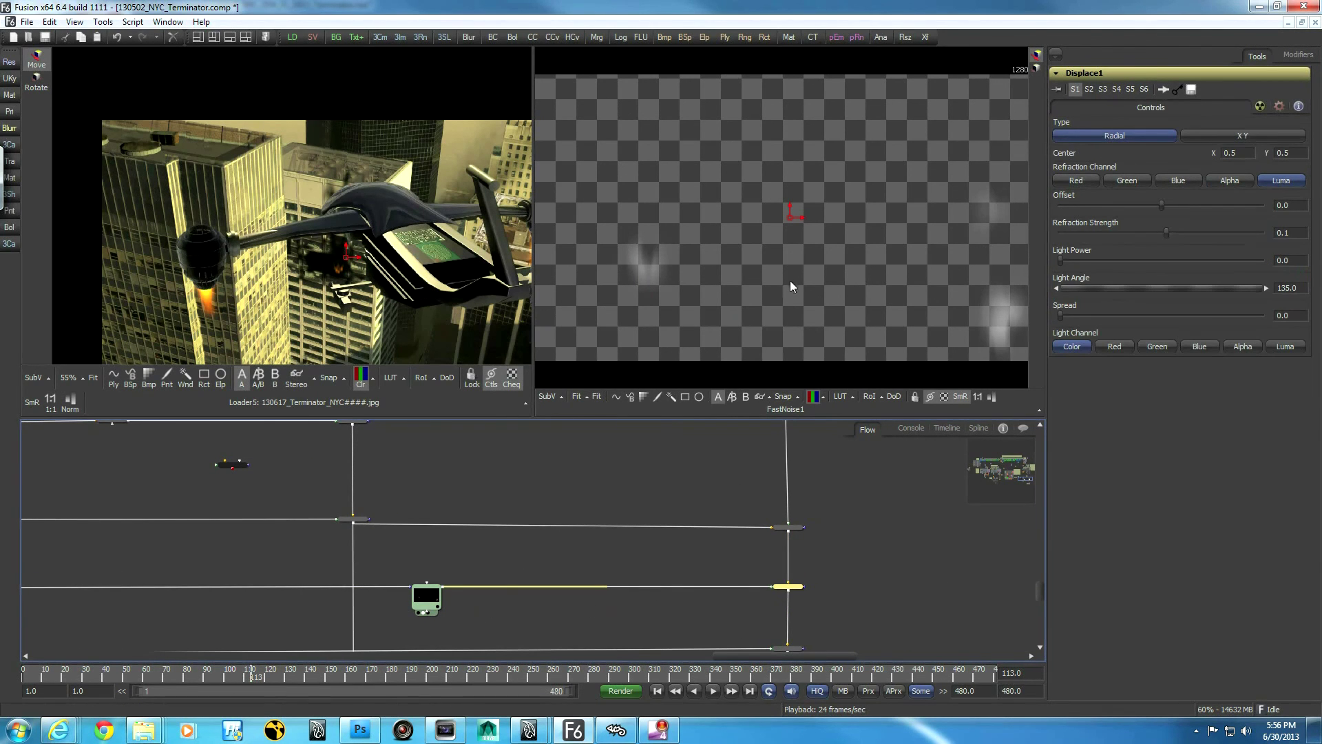
pyautogui.keyDown('ctrl'); pyautogui.click(790, 532); pyautogui.keyUp('ctrl')
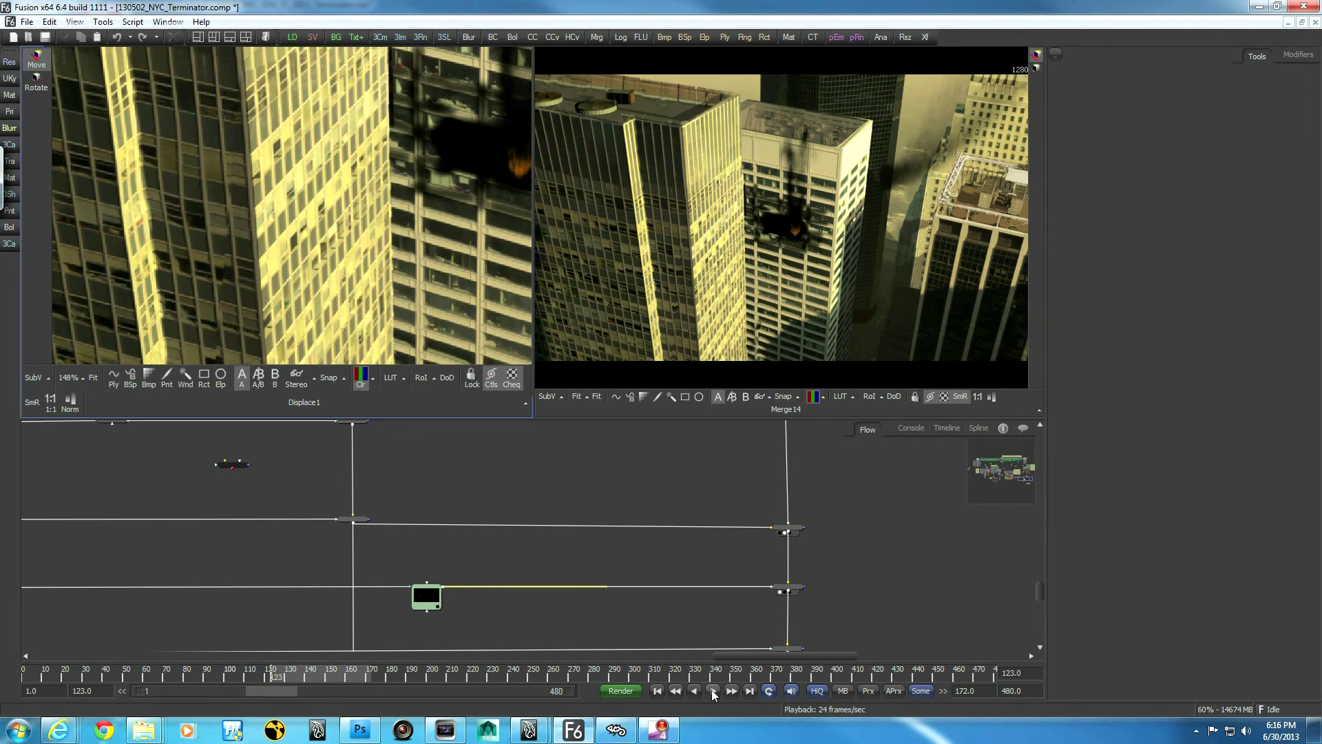
pyautogui.click(713, 691)
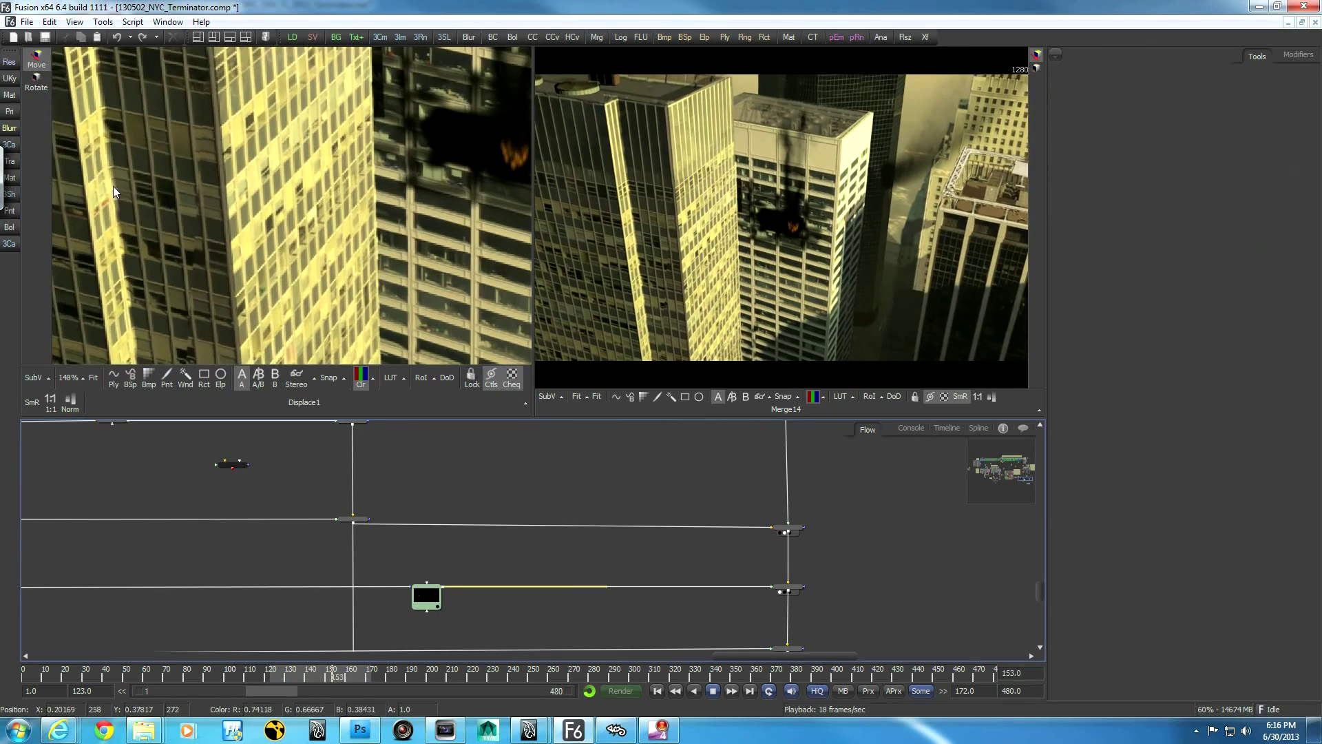
pyautogui.keyDown('ctrl'); pyautogui.scroll(2, 679, 237); pyautogui.keyUp('ctrl')
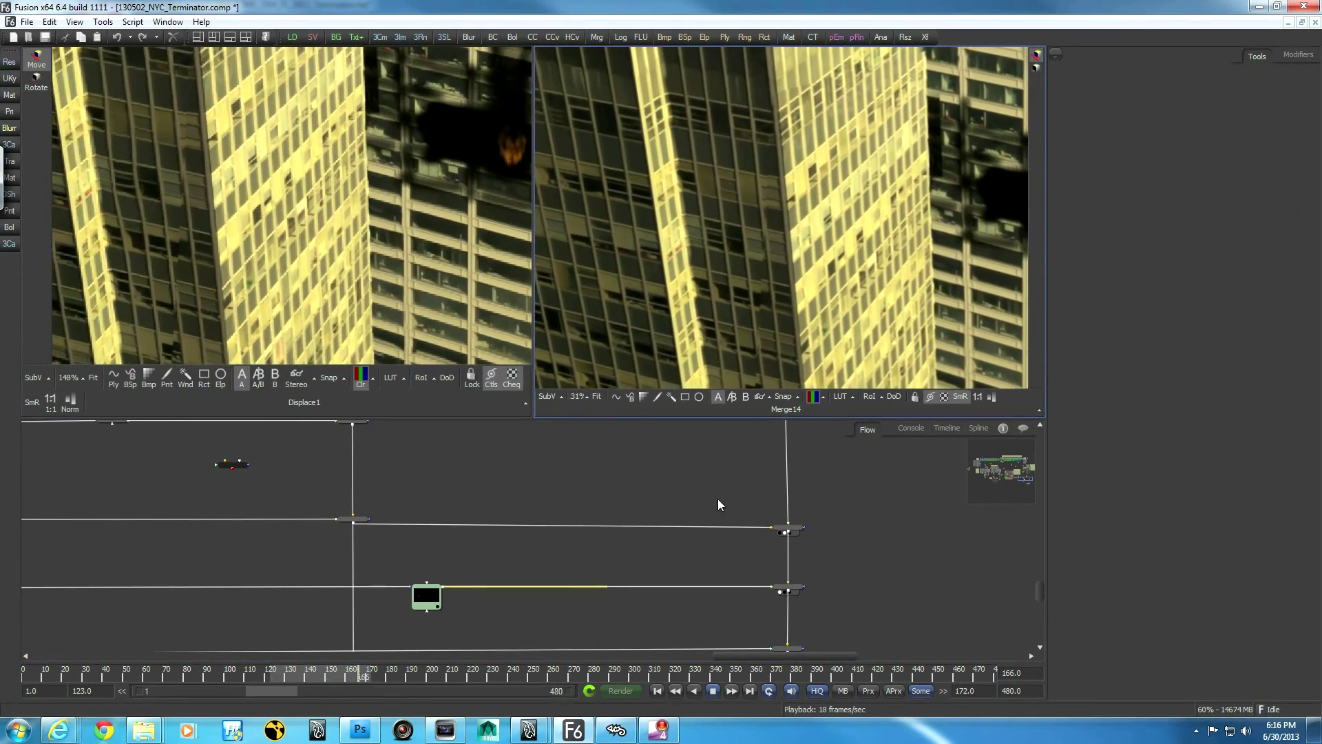
# Review the FastNoise1 and Displace1 settings and display FastNoise1 in the second viewer during playback
pyautogui.moveTo(788, 652); pyautogui.dragTo(857, 572, button='middle')
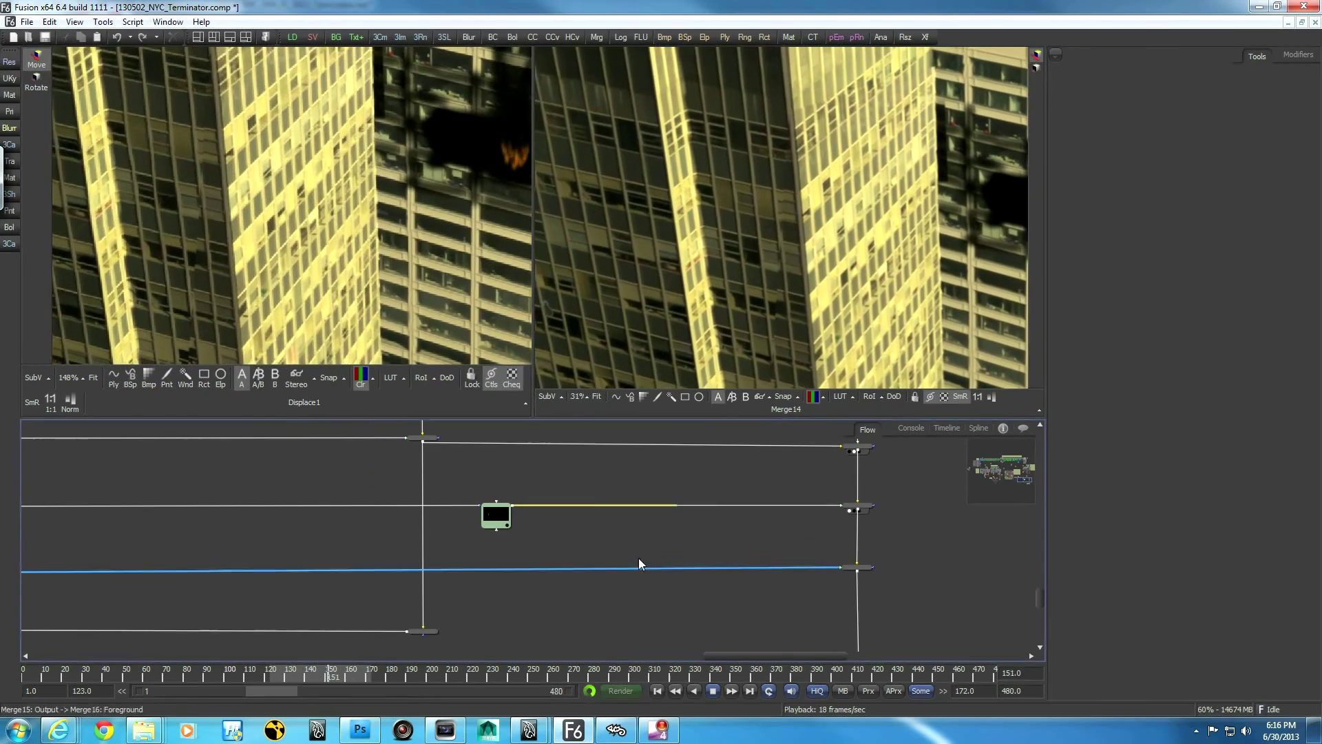
pyautogui.click(504, 518)
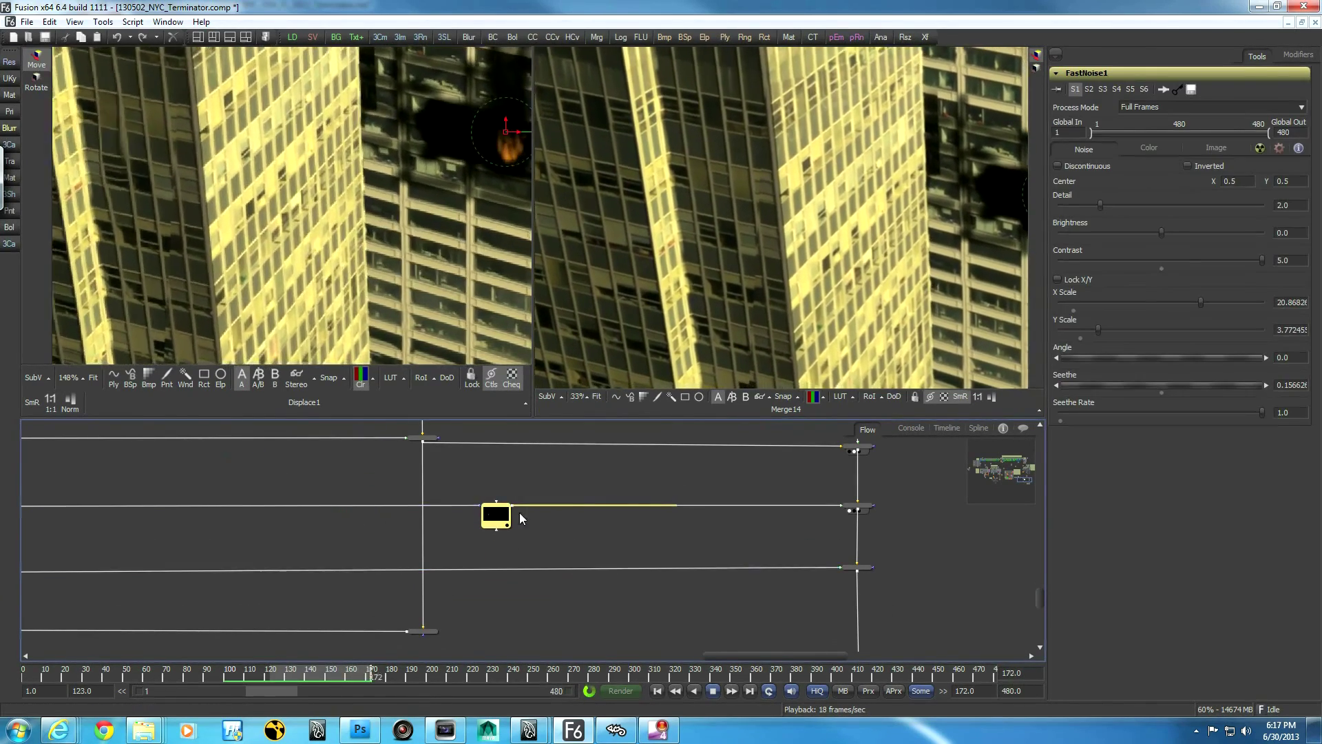
pyautogui.click(857, 507)
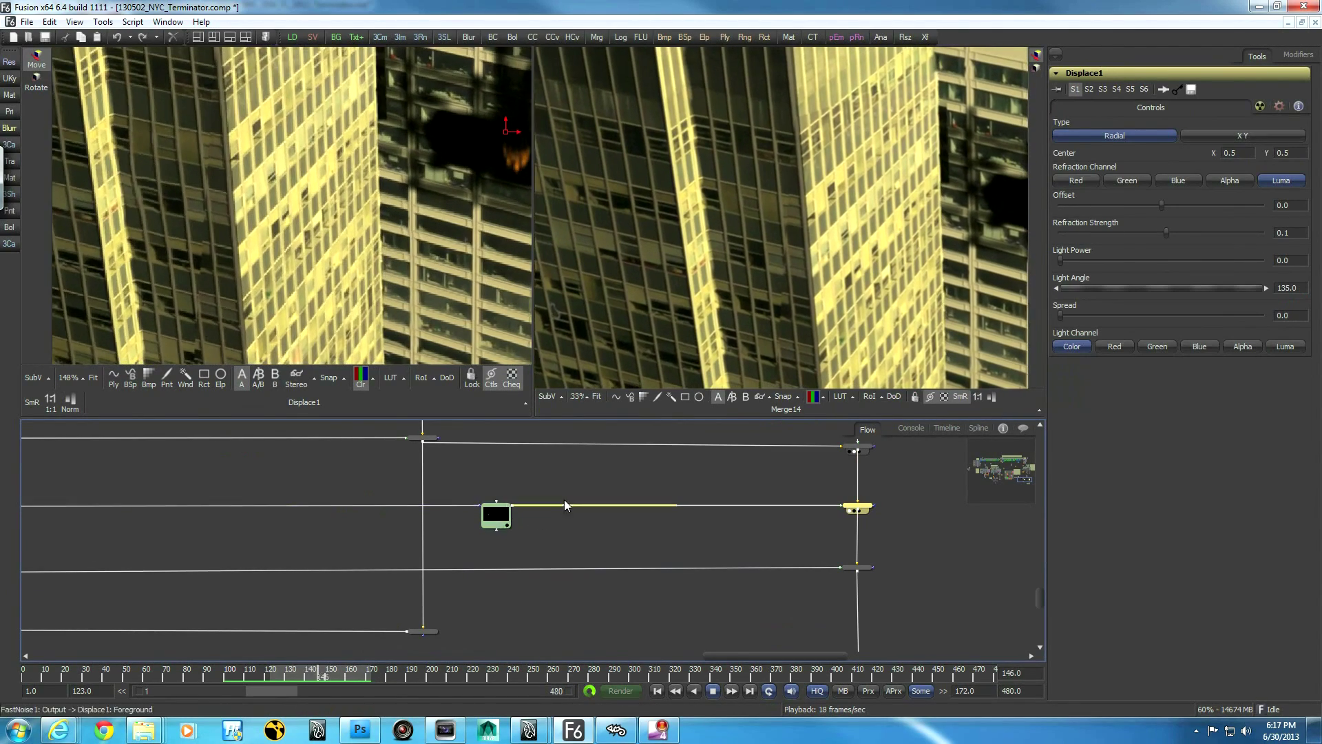
pyautogui.moveTo(496, 516); pyautogui.dragTo(760, 324)
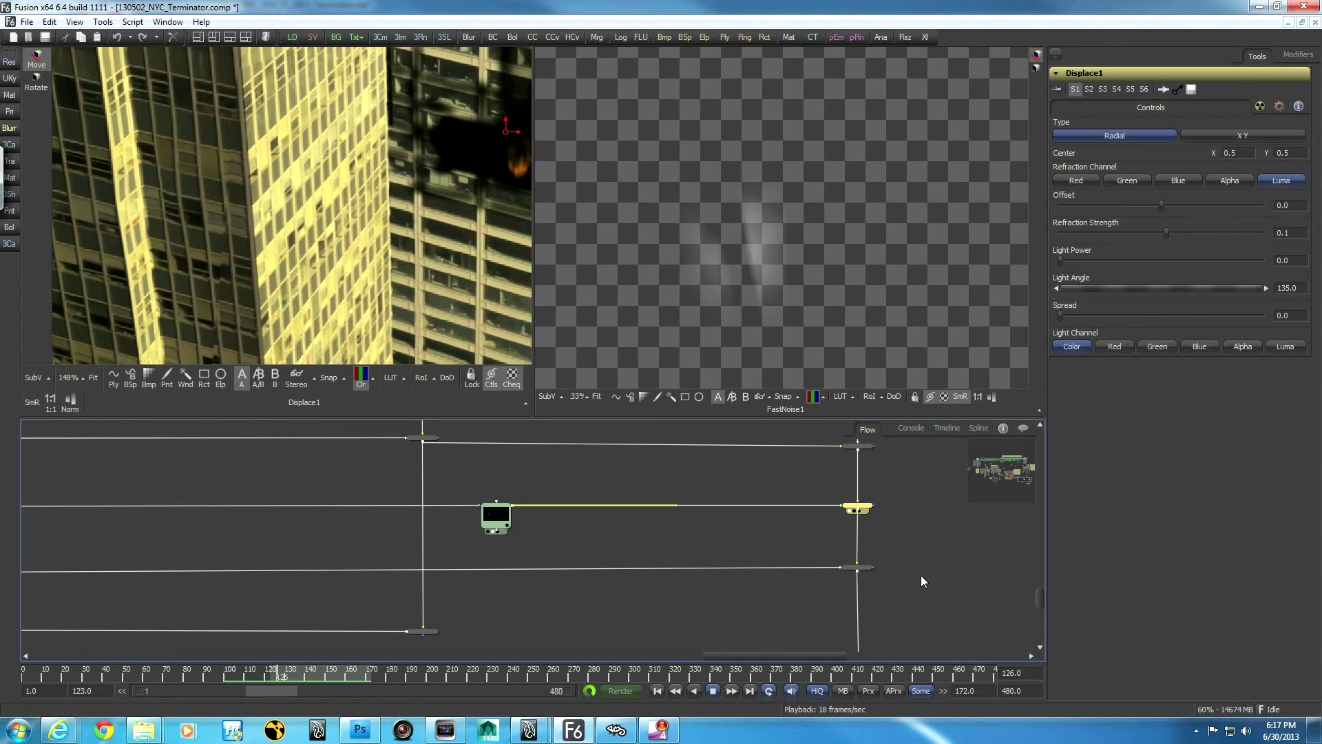
# Examine the final nodes at the end of the flow and play the finished Terminator_NYC sequence from frame 1 in a single large viewer
pyautogui.scroll(-6, 898, 572)
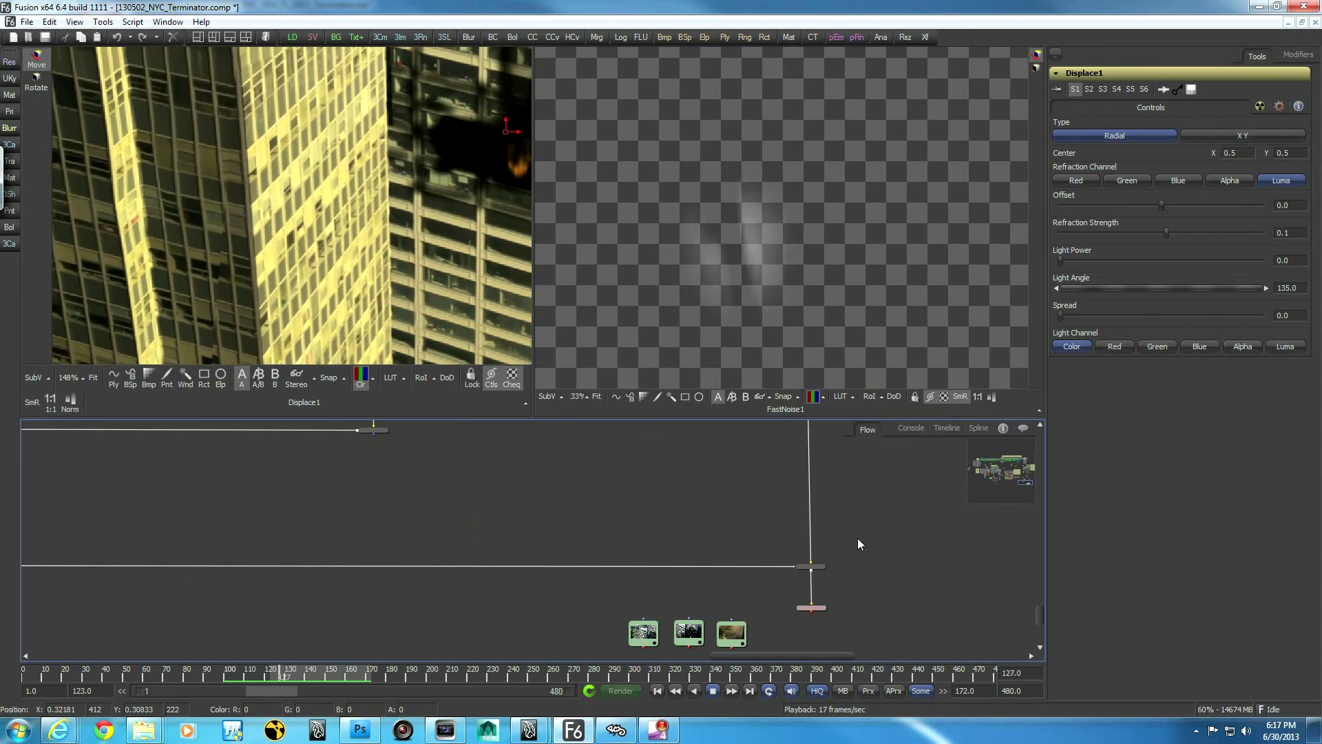
pyautogui.moveTo(926, 536); pyautogui.dragTo(628, 492, button='middle')
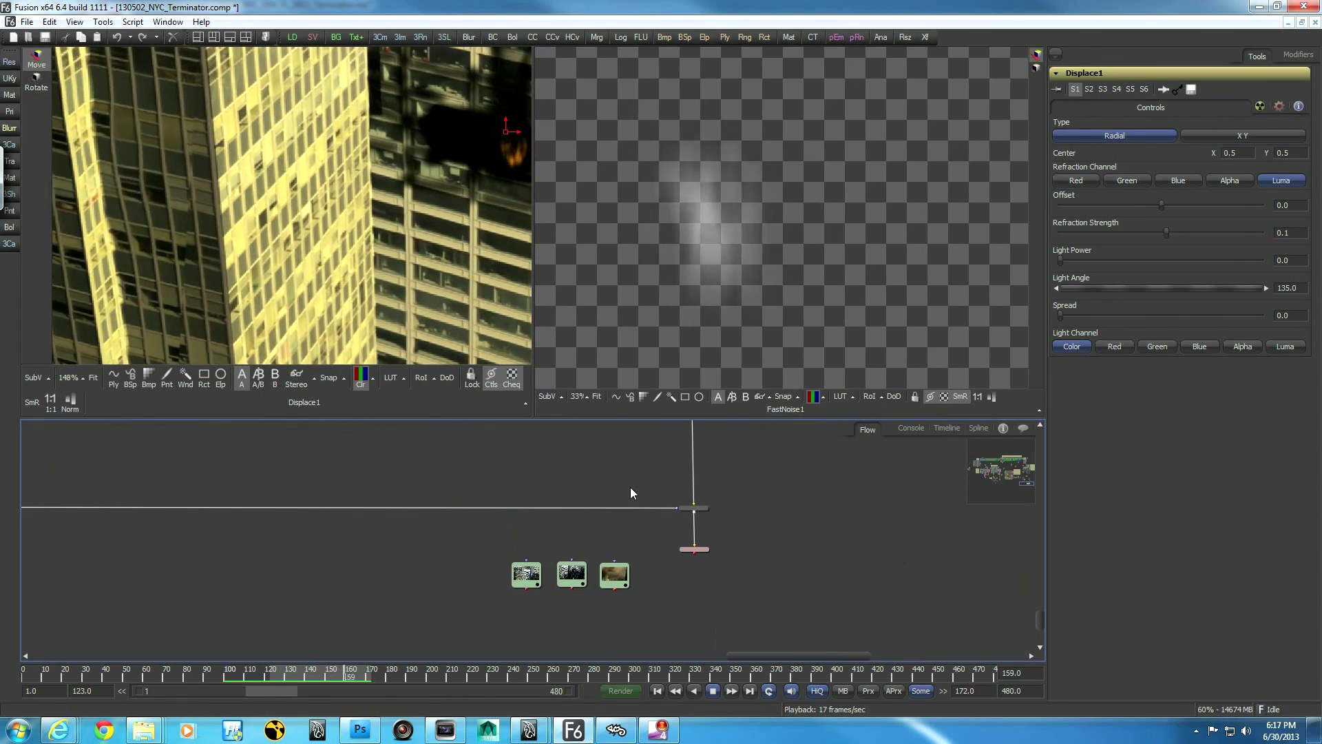
pyautogui.keyDown('ctrl'); pyautogui.scroll(5, 628, 492); pyautogui.keyUp('ctrl')
pyautogui.moveTo(900, 516); pyautogui.dragTo(790, 501, button='middle')
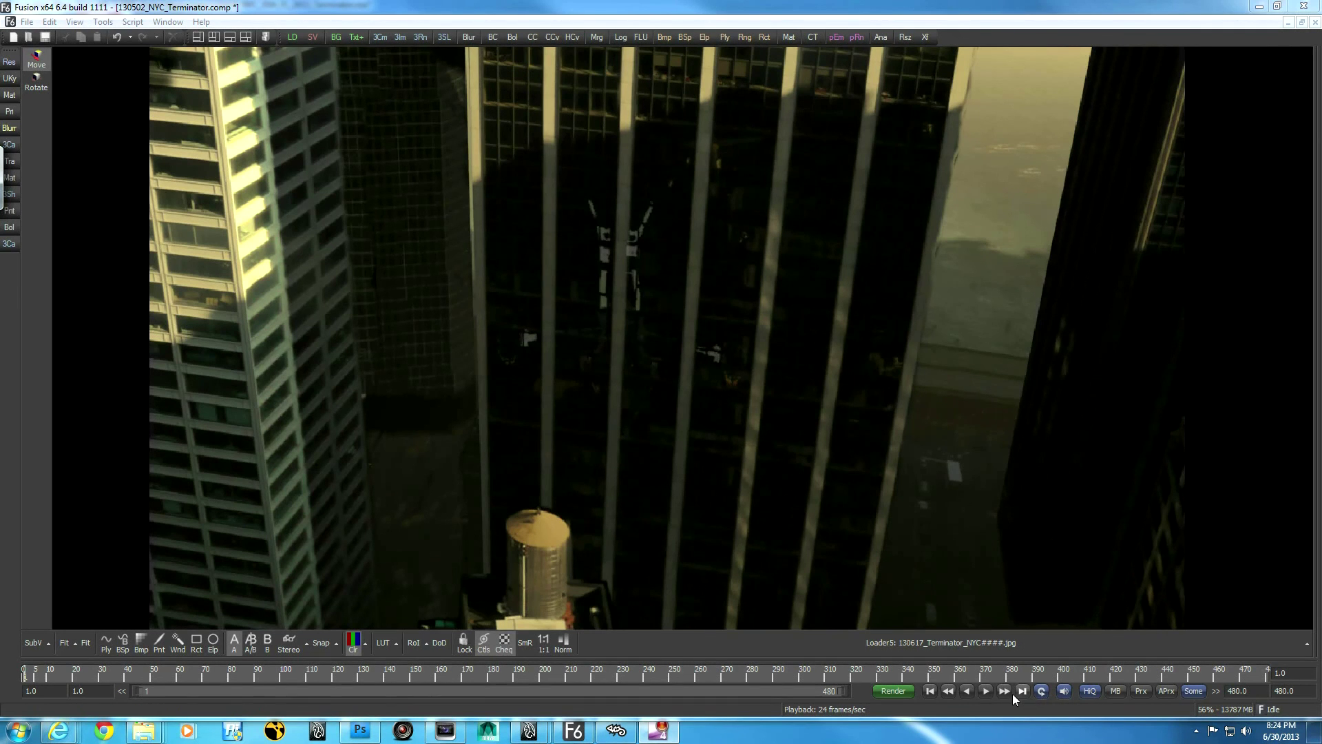
pyautogui.click(984, 690)
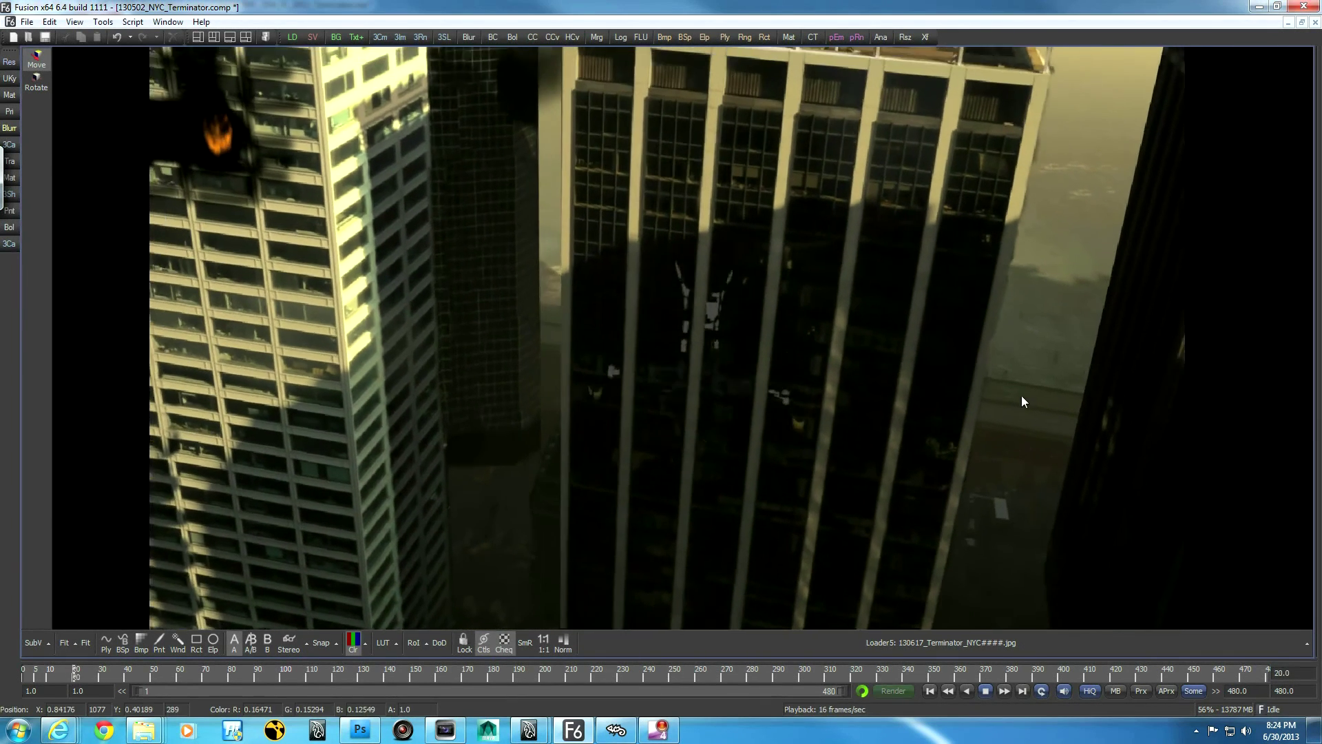